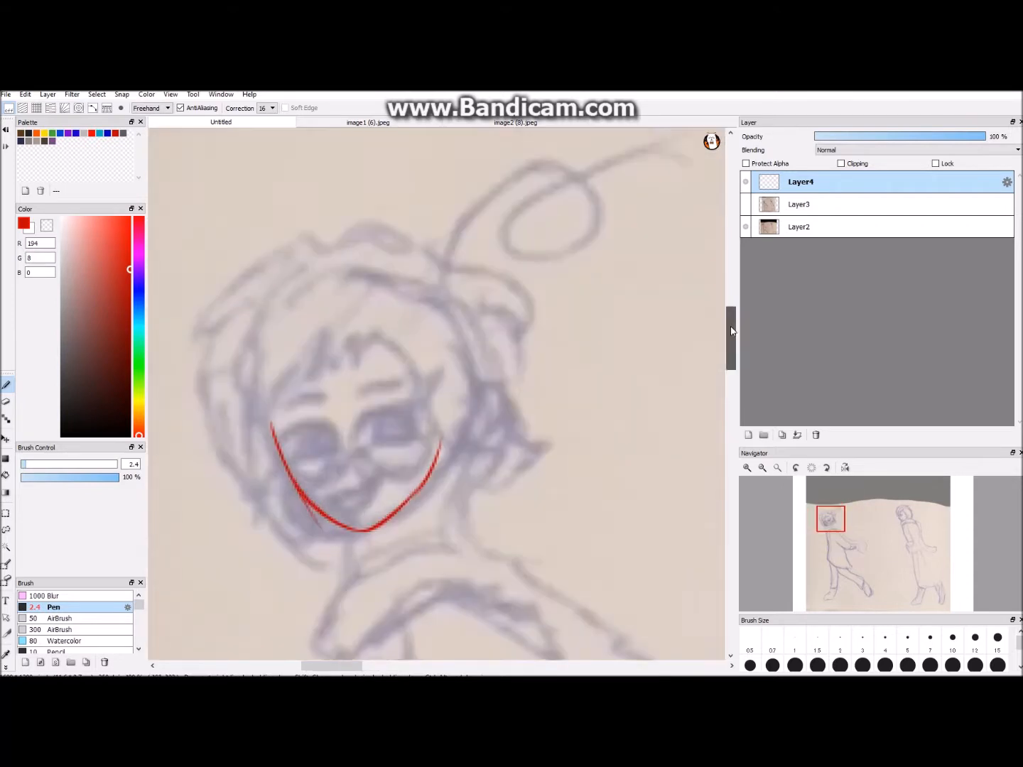
- Trace the eyebrows and both eyes of the left sketched figure in red with the Pen
mouse_move(320, 411)
left_mouse_down()
mouse_move(408, 418)
mouse_move(399, 402)
left_mouse_up()
scroll(426, 398, "down", 3)
left_click_drag(387, 666, 381, 666)
- Trace the lower part of the face's right eye and the nose in red
scroll(387, 405, "up", 3)
left_click_drag(388, 408, 399, 431)
left_click_drag(335, 410, 391, 411)
mouse_move(349, 407)
left_mouse_down()
mouse_move(325, 420)
mouse_move(366, 423)
mouse_move(382, 440)
left_mouse_up()
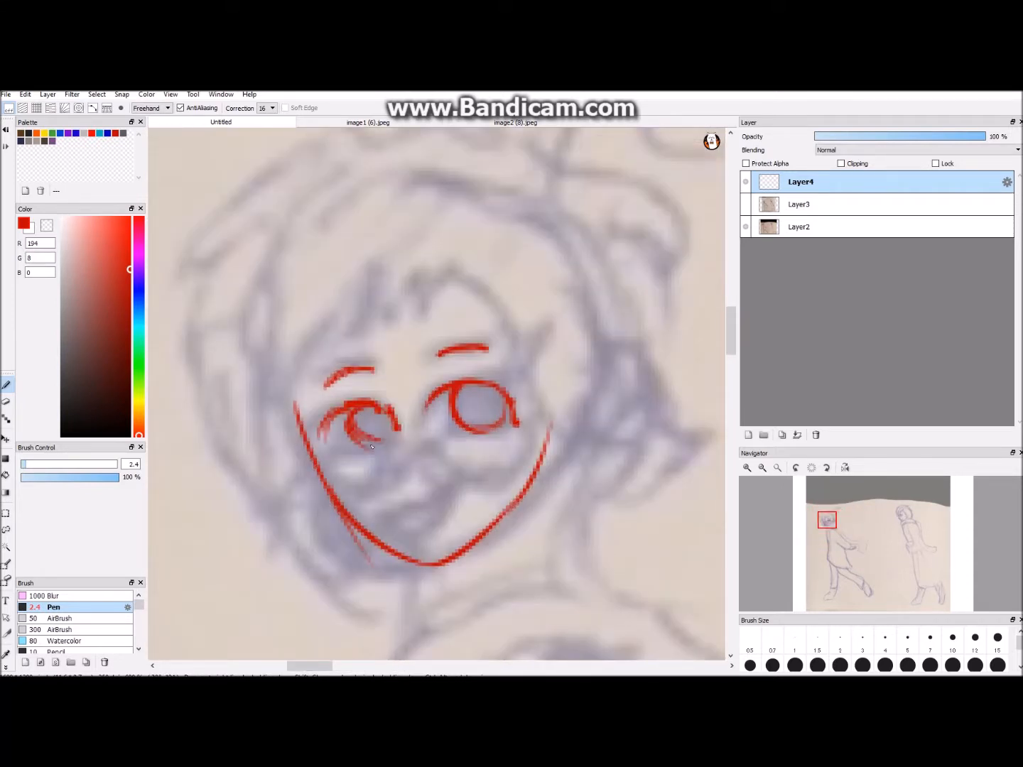
left_click_drag(452, 432, 508, 427)
scroll(439, 384, "down", 3)
- Trace the open smiling mouth and the lower lip line beneath it
scroll(438, 394, "up", 3)
left_click_drag(383, 464, 432, 445)
left_click_drag(371, 508, 425, 501)
key("ctrl+z")
mouse_move(371, 509)
left_mouse_down()
mouse_move(427, 504)
mouse_move(468, 476)
left_mouse_up()
mouse_move(469, 477)
left_mouse_down()
mouse_move(403, 525)
mouse_move(434, 538)
left_mouse_up()
mouse_move(388, 531)
left_mouse_down()
mouse_move(460, 508)
mouse_move(475, 519)
left_mouse_up()
scroll(525, 477, "down", 4)
- Draw the round glasses rims under the eyes and connect them across the nose
scroll(524, 476, "up", 2)
left_click(7, 402)
left_click(6, 384)
- Draw the jagged fringe across the left figure's forehead in red
scroll(436, 393, "up", 1)
mouse_move(332, 433)
left_mouse_down()
mouse_move(361, 464)
mouse_move(392, 426)
left_mouse_up()
mouse_move(388, 426)
left_mouse_down()
mouse_move(436, 413)
mouse_move(498, 446)
left_mouse_up()
key("ctrl+z")
left_click_drag(431, 405, 459, 443)
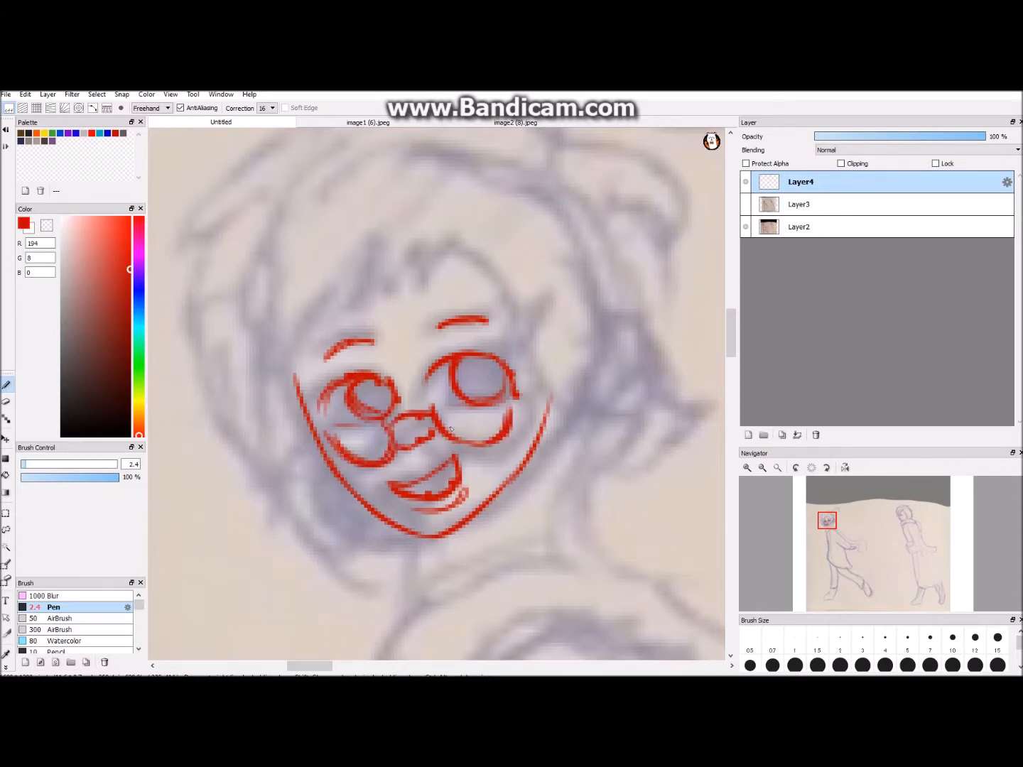
scroll(436, 394, "down", 4)
left_click_drag(731, 340, 732, 344)
scroll(437, 394, "up", 4)
mouse_move(362, 205)
left_mouse_down()
mouse_move(397, 208)
mouse_move(436, 248)
left_mouse_up()
left_click_drag(428, 253, 455, 217)
left_click_drag(364, 207, 343, 262)
- Trace the side locks of hair framing both sides of the left figure's face
left_click_drag(336, 234, 312, 316)
left_click_drag(482, 234, 546, 332)
scroll(408, 289, "down", 4)
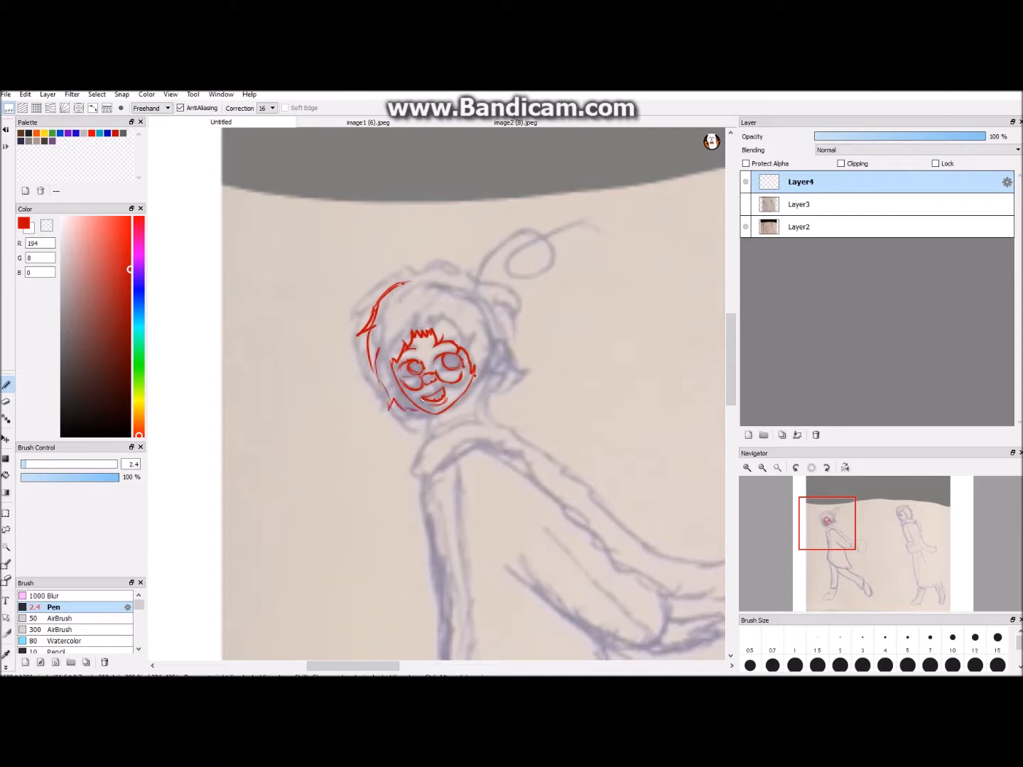
left_click_drag(488, 363, 463, 397)
scroll(436, 394, "down", 3)
- Trace the left figure's neck and the scarf loop wrapped around it
left_click_drag(731, 359, 732, 368)
scroll(436, 393, "up", 5)
left_click_drag(426, 246, 435, 280)
left_click_drag(475, 216, 507, 253)
scroll(507, 251, "down", 2)
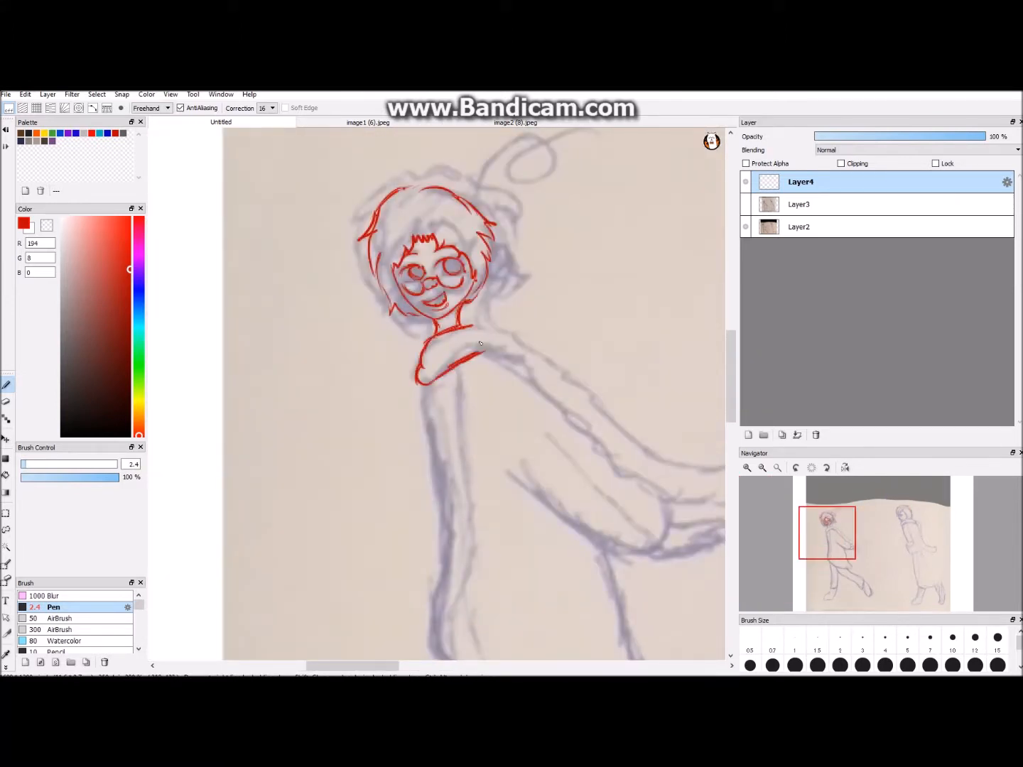
- Trace both edges of the long scarf tail flowing behind the left figure
scroll(526, 338, "down", 1)
scroll(517, 348, "down", 1)
scroll(531, 418, "up", 2)
mouse_move(348, 232)
left_mouse_down()
mouse_move(480, 312)
mouse_move(650, 505)
mouse_move(651, 439)
mouse_move(537, 390)
left_mouse_up()
mouse_move(568, 387)
left_mouse_down()
mouse_move(432, 319)
mouse_move(352, 256)
left_mouse_up()
- Finish the curled end of the scarf tail and trace the rounded sleeve of the arm below it
scroll(437, 394, "down", 2)
left_click_drag(732, 359, 732, 369)
scroll(437, 393, "up", 2)
left_click_drag(456, 279, 537, 346)
left_click_drag(434, 366, 385, 316)
left_click_drag(383, 308, 459, 384)
scroll(437, 393, "down", 1)
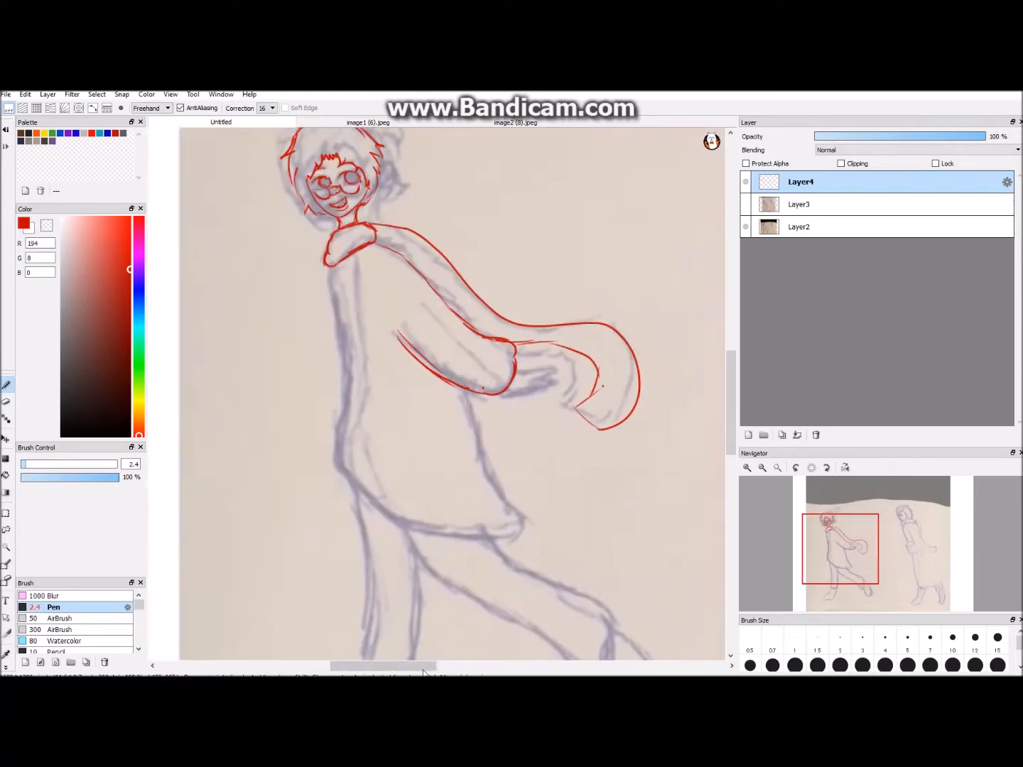
- Draw the hand emerging from the left figure's sleeve, briefly toggling Layer3 for reference
scroll(546, 395, "up", 3)
scroll(437, 393, "down", 1)
left_click(744, 205)
left_click(745, 205)
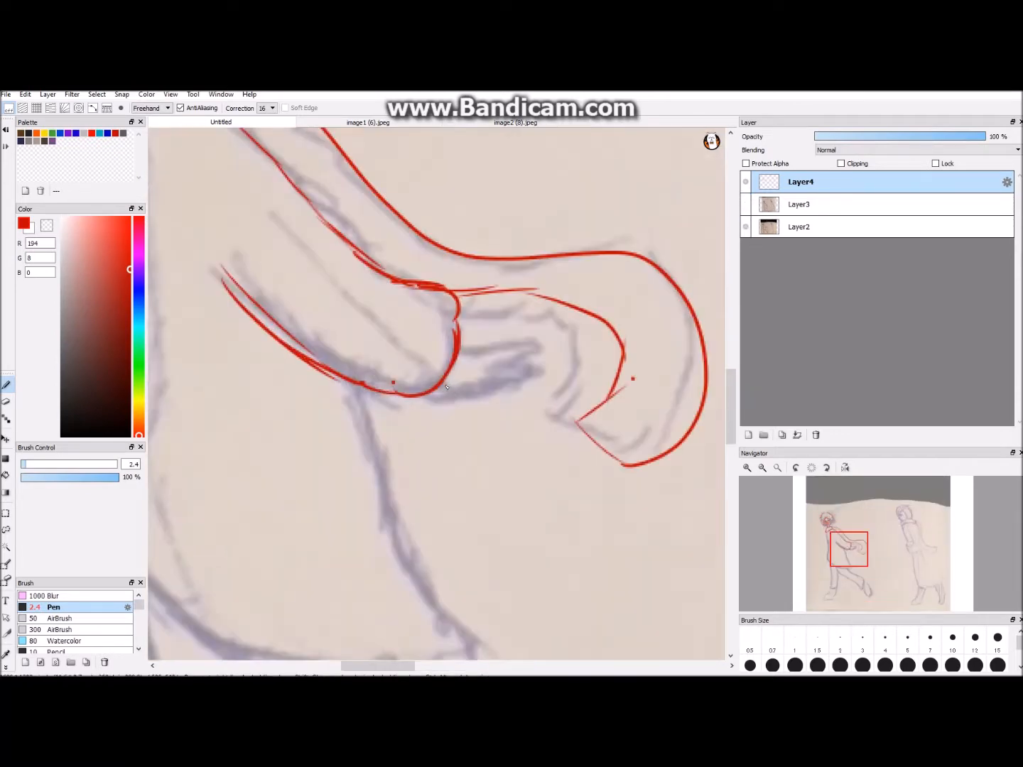
scroll(502, 341, "down", 3)
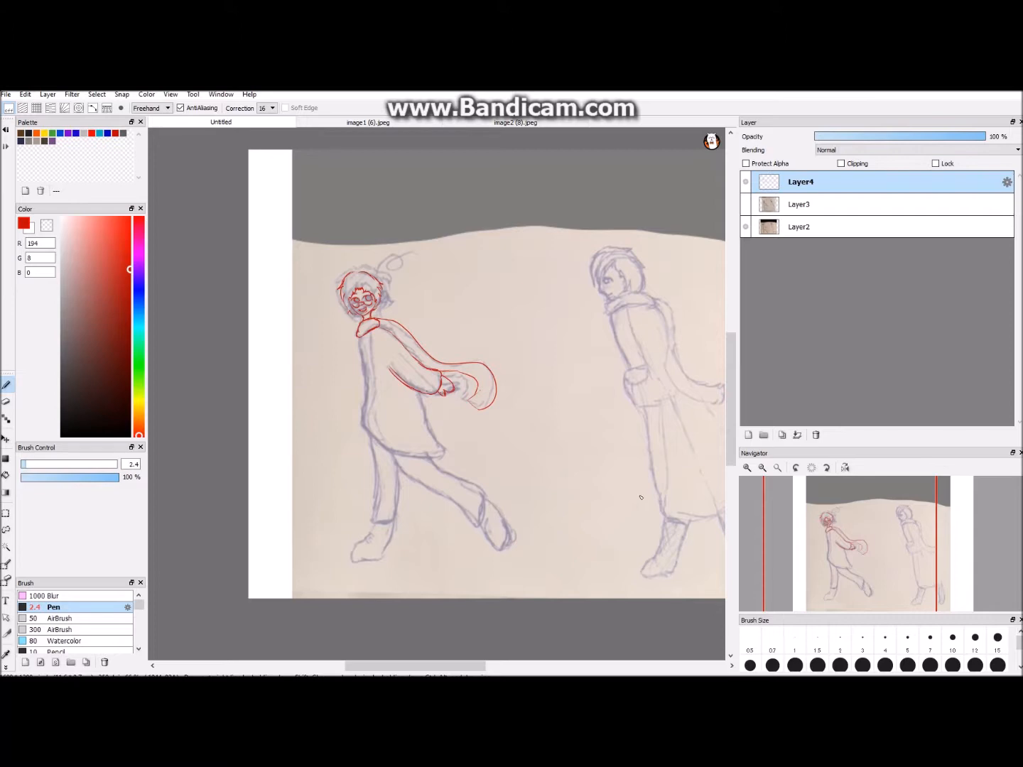
- Trace the left figure's coat with its front edge, bottom hem and back edge
scroll(641, 497, "down", 1)
scroll(552, 514, "up", 4)
mouse_move(380, 174)
left_mouse_down()
mouse_move(393, 262)
mouse_move(499, 433)
left_mouse_up()
left_click_drag(452, 427, 570, 434)
left_click_drag(521, 301, 535, 360)
left_click_drag(527, 309, 569, 433)
scroll(462, 247, "down", 2)
- Trace the left figure's rear trouser leg and the shoe at its end
scroll(543, 410, "up", 2)
mouse_move(417, 365)
left_mouse_down()
mouse_move(501, 452)
mouse_move(567, 486)
left_mouse_up()
left_click_drag(563, 485, 619, 458)
scroll(512, 389, "down", 2)
scroll(462, 497, "up", 2)
mouse_move(460, 527)
left_mouse_down()
mouse_move(489, 577)
mouse_move(484, 542)
left_mouse_up()
scroll(484, 543, "down", 3)
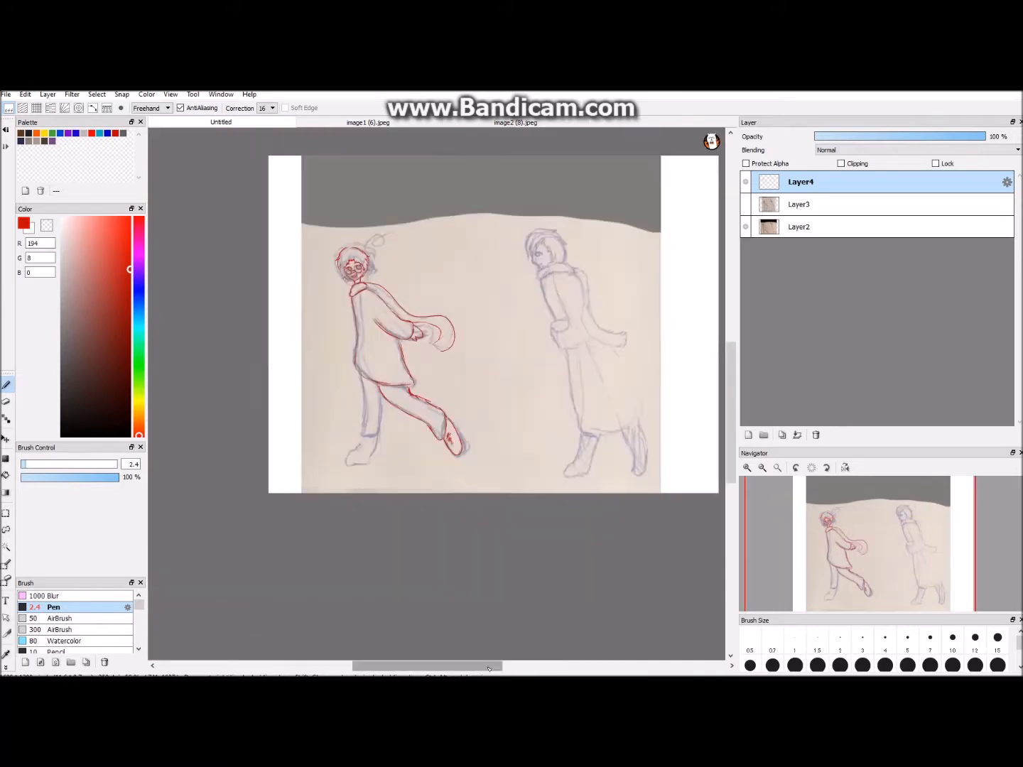
- Draw the buttons down the coat front and the curled strand above the head, checking the lines with Layer2 hidden
left_click(745, 232)
left_click(744, 232)
scroll(436, 195, "up", 2)
left_click_drag(428, 215, 426, 226)
left_click_drag(430, 235, 433, 271)
left_click_drag(436, 287, 436, 298)
left_click_drag(434, 314, 435, 322)
scroll(503, 400, "down", 2)
scroll(747, 228, "up", 1)
left_click(747, 227)
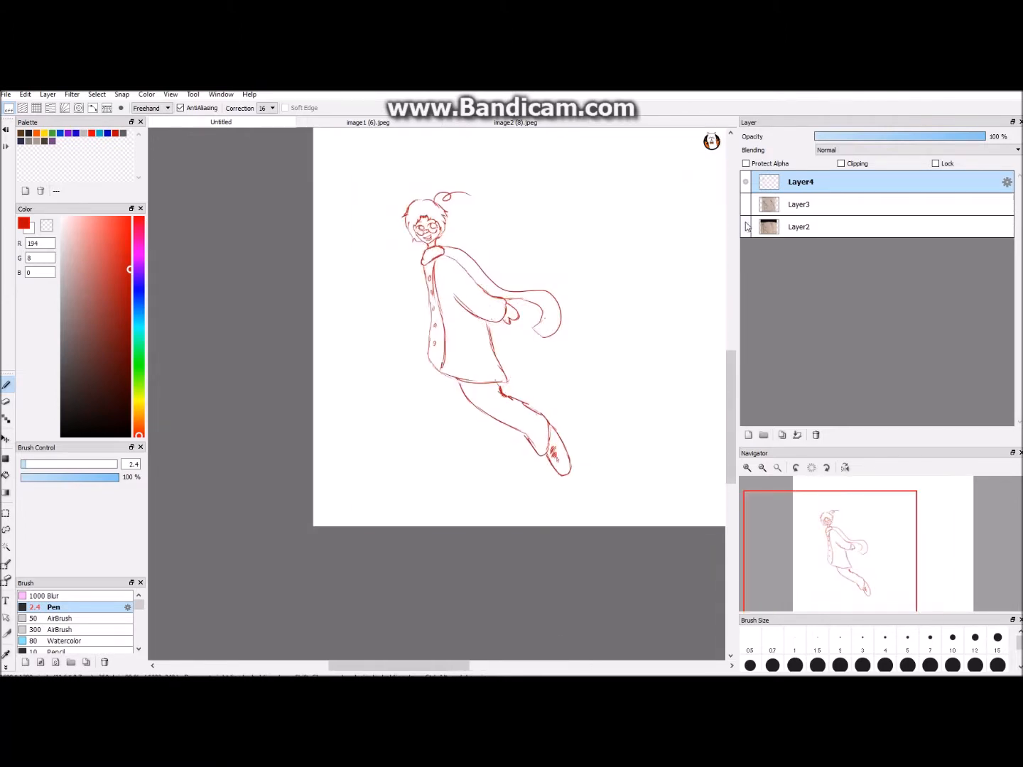
left_click(746, 227)
- Trace the left figure's front trouser leg down to its flared cuff
scroll(444, 438, "up", 2)
left_click_drag(480, 462, 490, 396)
scroll(423, 477, "up", 1)
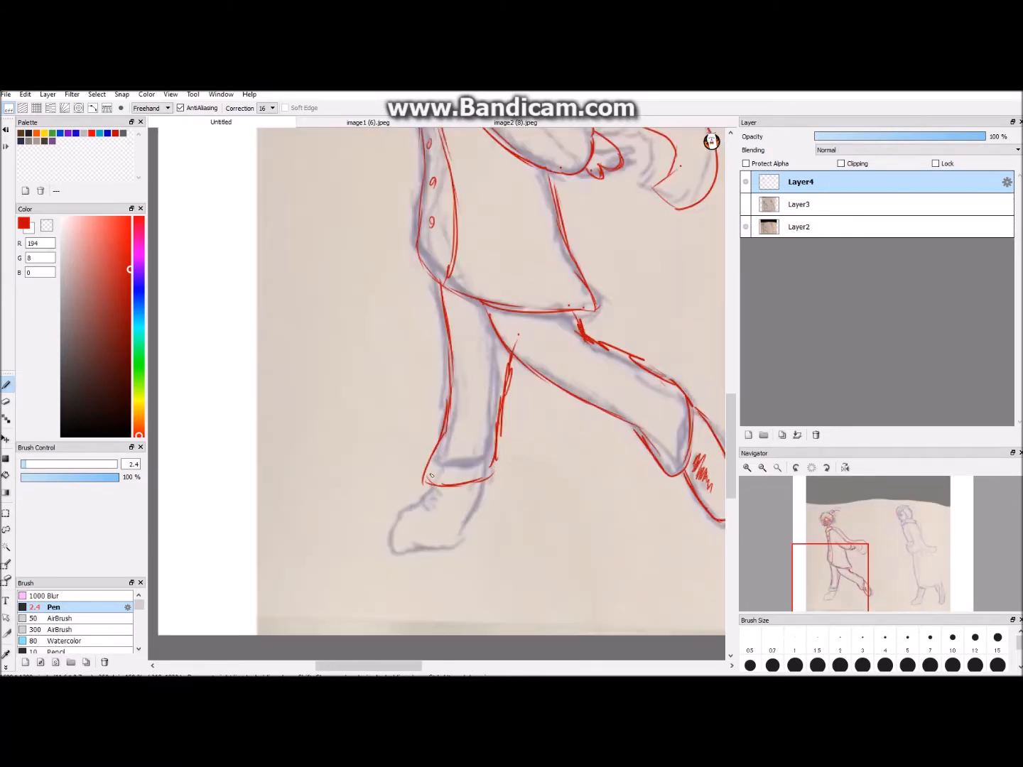
- Trace the shoe below the front trouser cuff and hide Layer2 to check the complete red figure
left_click_drag(469, 527, 488, 459)
key("ctrl+minus")
key("ctrl+minus")
key("ctrl+plus")
key("ctrl+plus")
key("ctrl+plus")
left_click_drag(428, 540, 399, 555)
key("ctrl+minus")
key("ctrl+minus")
key("ctrl+minus")
left_click(745, 227)
key("ctrl+minus")
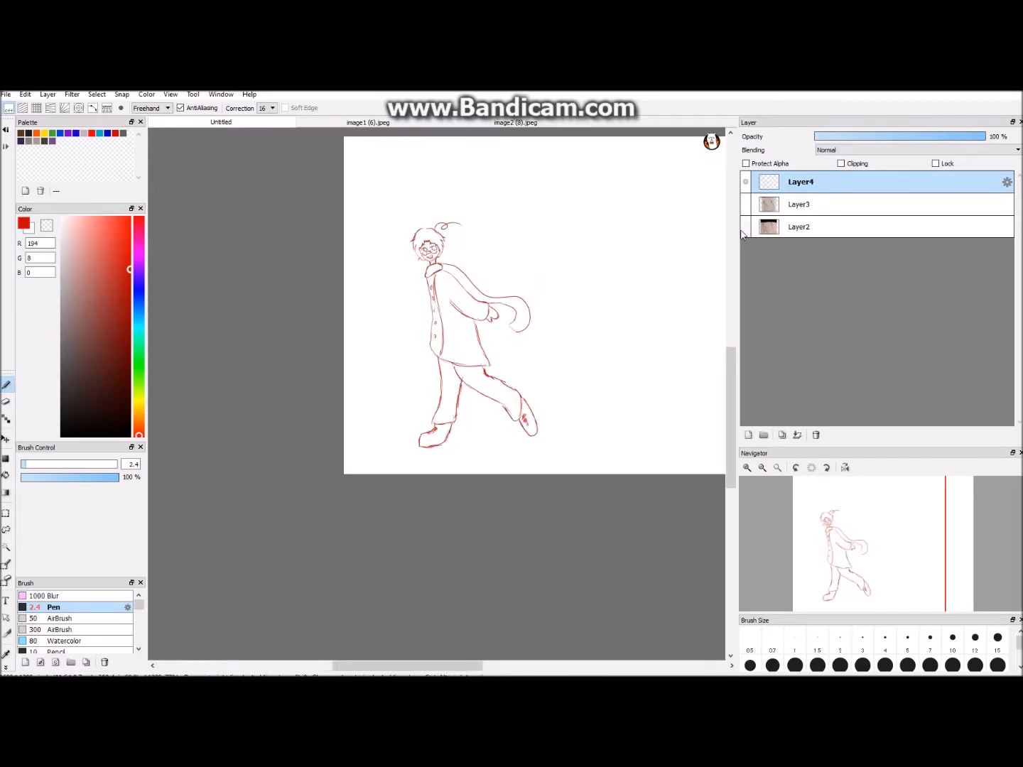
- Clean up the hair on the right side of the red figure's face and redraw its lower strand
key("ctrl+plus")
key("ctrl+plus")
key("ctrl+plus")
key("ctrl+plus")
key("ctrl+plus")
key("ctrl+plus")
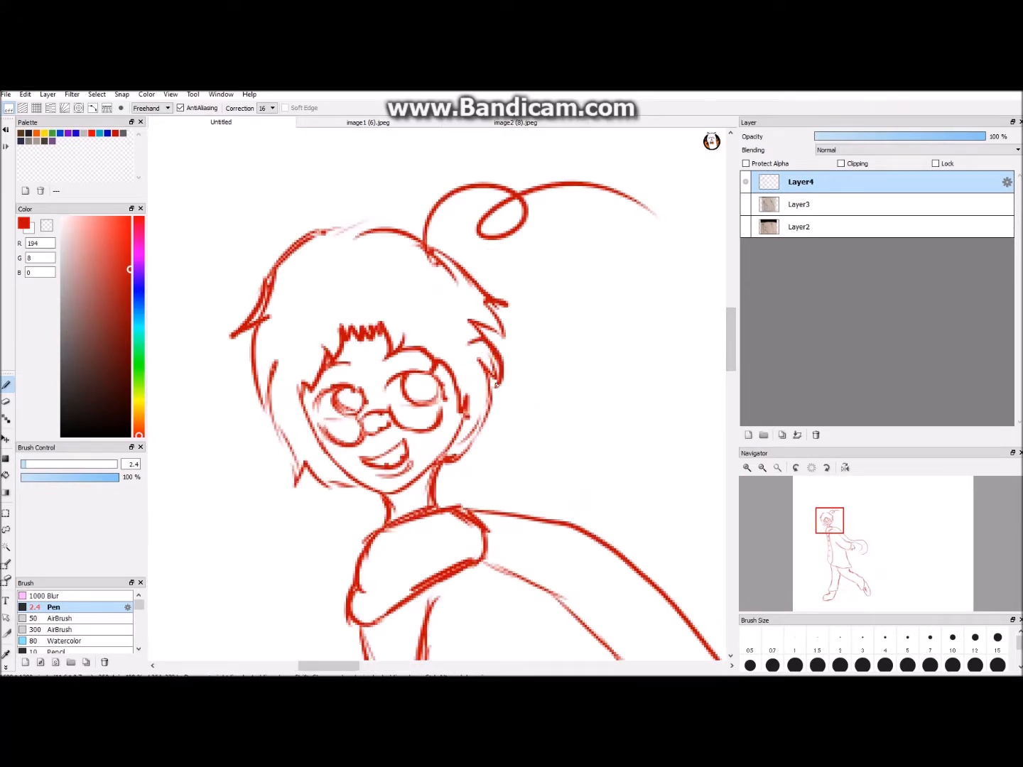
key("e")
scroll(501, 325, "down", 6)
key("b")
scroll(466, 384, "up", 5)
left_click_drag(493, 396, 453, 443)
scroll(461, 441, "down", 5)
- Show Layer2 again and add a new layer for the second figure with purple (107, 0, 194) as the drawing colour
left_click_drag(449, 666, 457, 667)
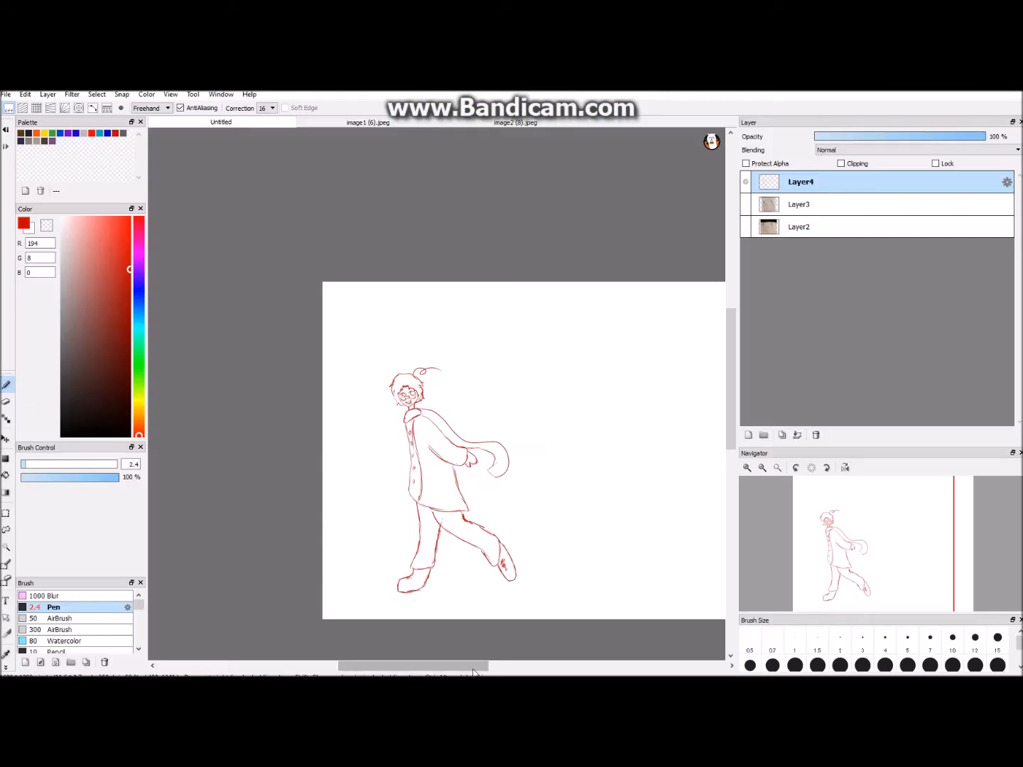
left_click_drag(458, 669, 503, 666)
left_click(745, 226)
scroll(437, 391, "up", 2)
left_click(138, 269)
mouse_move(730, 377)
left_mouse_down()
mouse_move(730, 406)
mouse_move(730, 370)
left_mouse_up()
left_click(748, 435)
- Trace the scarf wrapped around the right figure's neck in purple
scroll(455, 341, "up", 1)
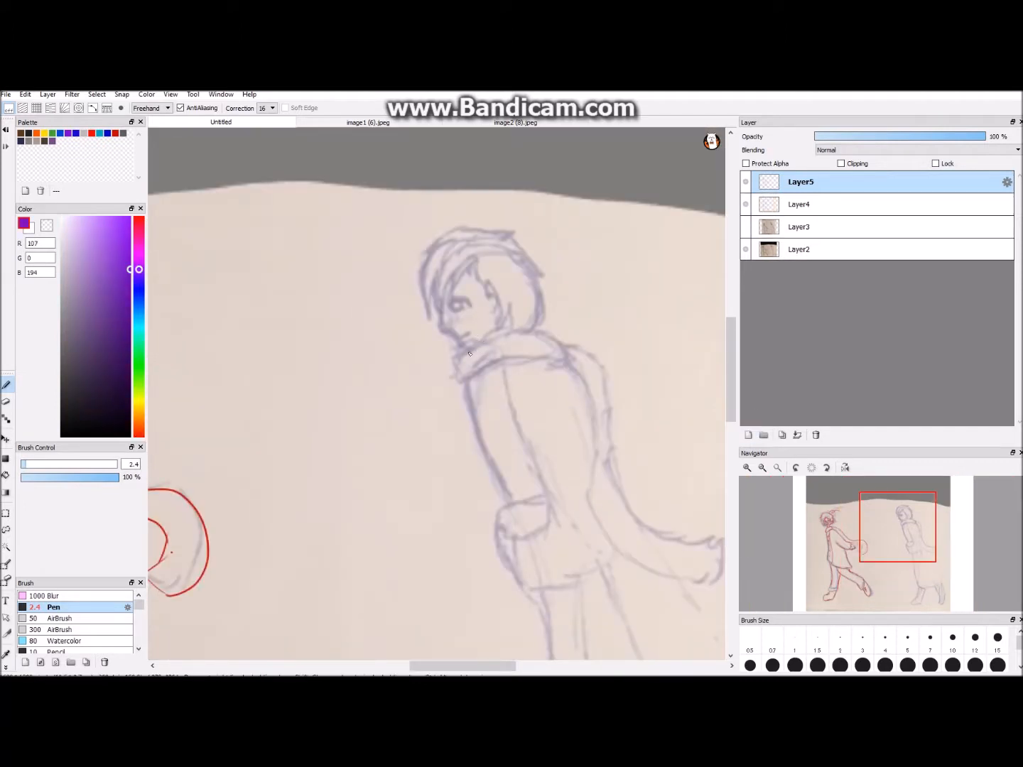
left_click_drag(502, 355, 537, 346)
left_click_drag(489, 666, 512, 667)
scroll(501, 530, "down", 2)
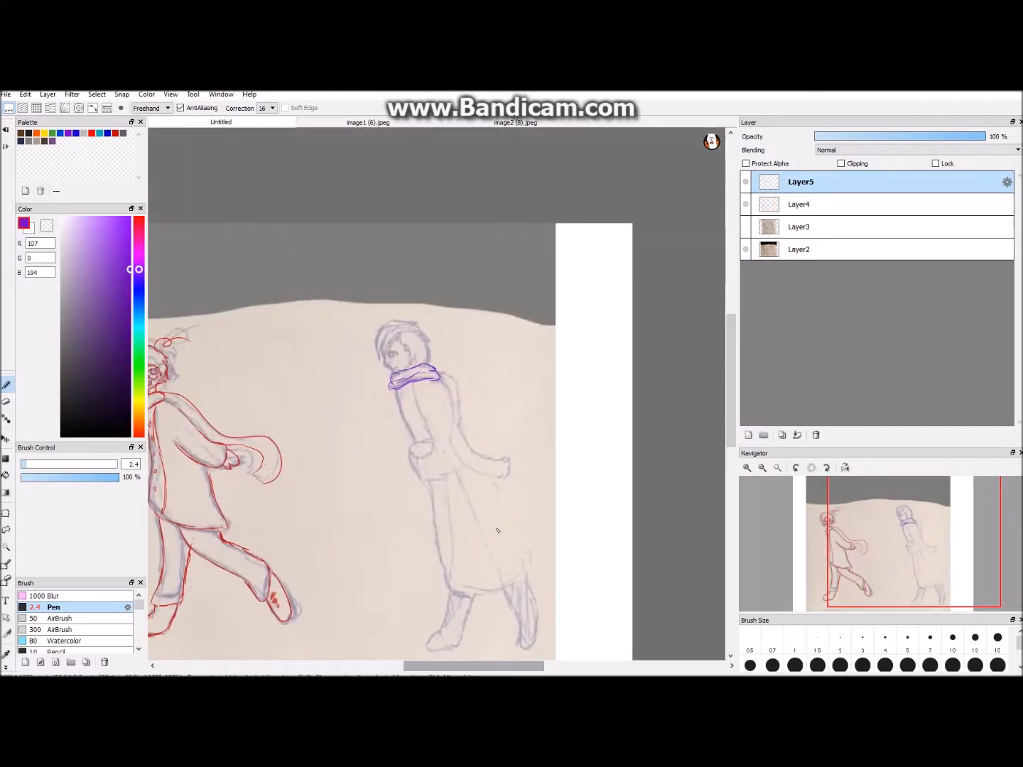
- Draw the right figure's arm line and the edges of its sleeve in purple
scroll(500, 530, "up", 2)
left_click_drag(442, 344, 505, 473)
left_click_drag(508, 435, 512, 485)
scroll(514, 442, "down", 1)
mouse_move(731, 387)
left_mouse_down()
mouse_move(730, 442)
mouse_move(730, 399)
left_mouse_up()
- Trace the right figure's upper coat with its front, back and lower edges around the tucked arm
scroll(454, 394, "up", 1)
left_click_drag(385, 226, 426, 332)
left_click_drag(400, 434, 485, 417)
left_click_drag(429, 432, 488, 403)
left_click_drag(483, 322, 467, 419)
left_click_drag(345, 237, 378, 329)
left_click_drag(349, 238, 386, 349)
scroll(425, 355, "down", 2)
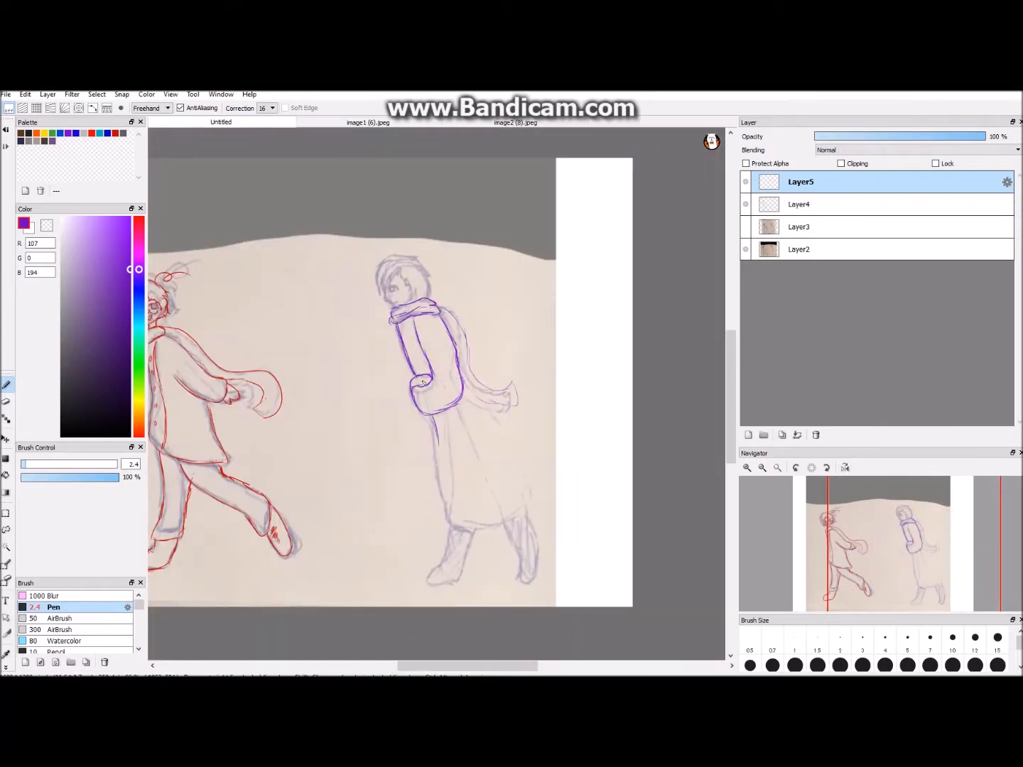
- Replace the first skirt line and trace the right figure's long coat skirt, hem and both boots
key("ctrl+z")
mouse_move(488, 407)
left_mouse_down()
mouse_move(521, 488)
mouse_move(517, 546)
left_mouse_up()
scroll(522, 568, "up", 2)
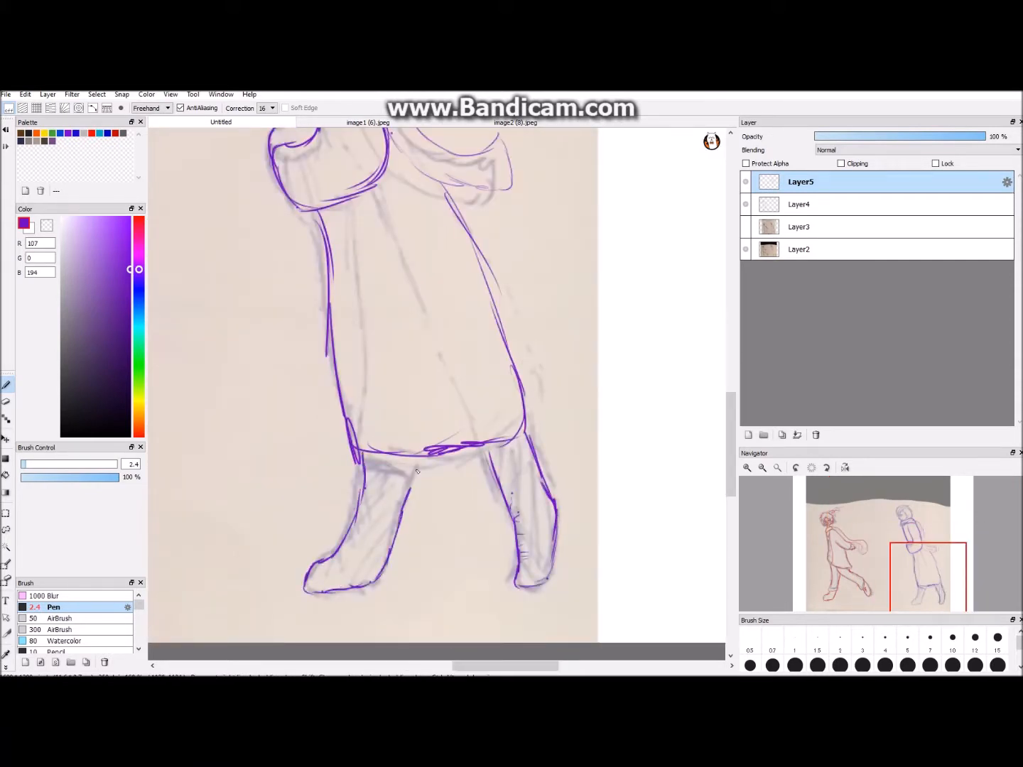
scroll(363, 537, "down", 3)
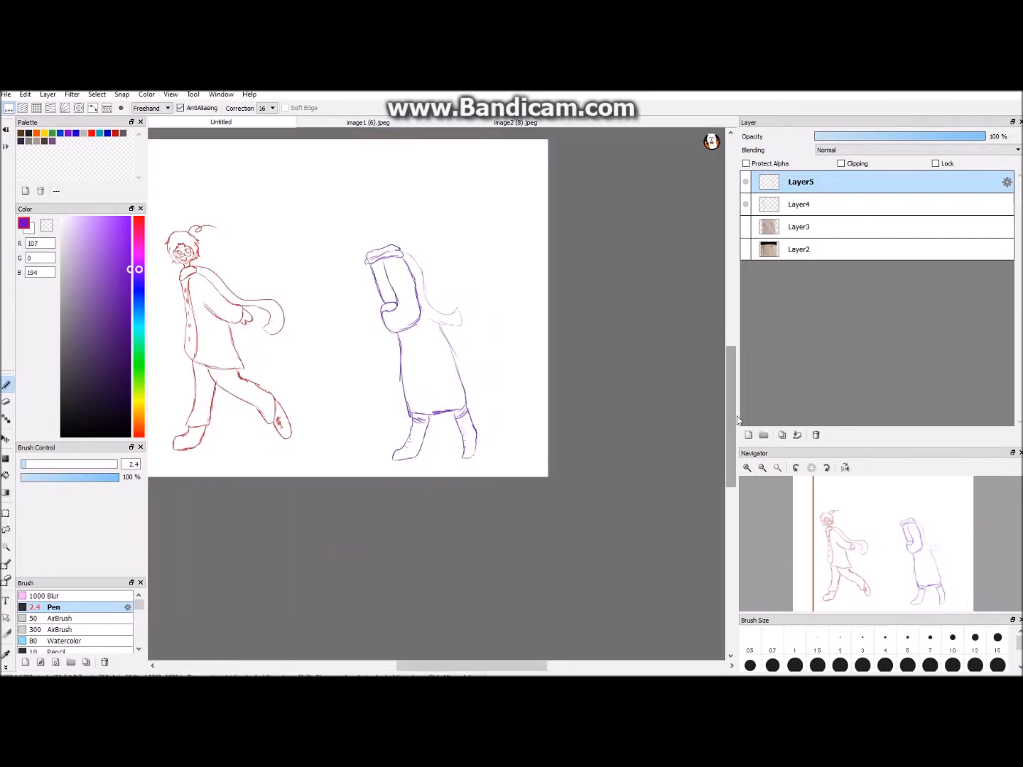
- Lasso the purple line art, reposition it with a transform and clear the selection
scroll(361, 336, "down", 1)
left_click(6, 529)
mouse_move(462, 276)
left_mouse_down()
mouse_move(487, 298)
mouse_move(454, 277)
mouse_move(464, 299)
left_mouse_up()
key("ctrl+t")
left_click(667, 663)
key("ctrl+d")
- Transform the Layer2 sketch so its right figure lines up with the purple line art
left_click(781, 227)
left_click(746, 249)
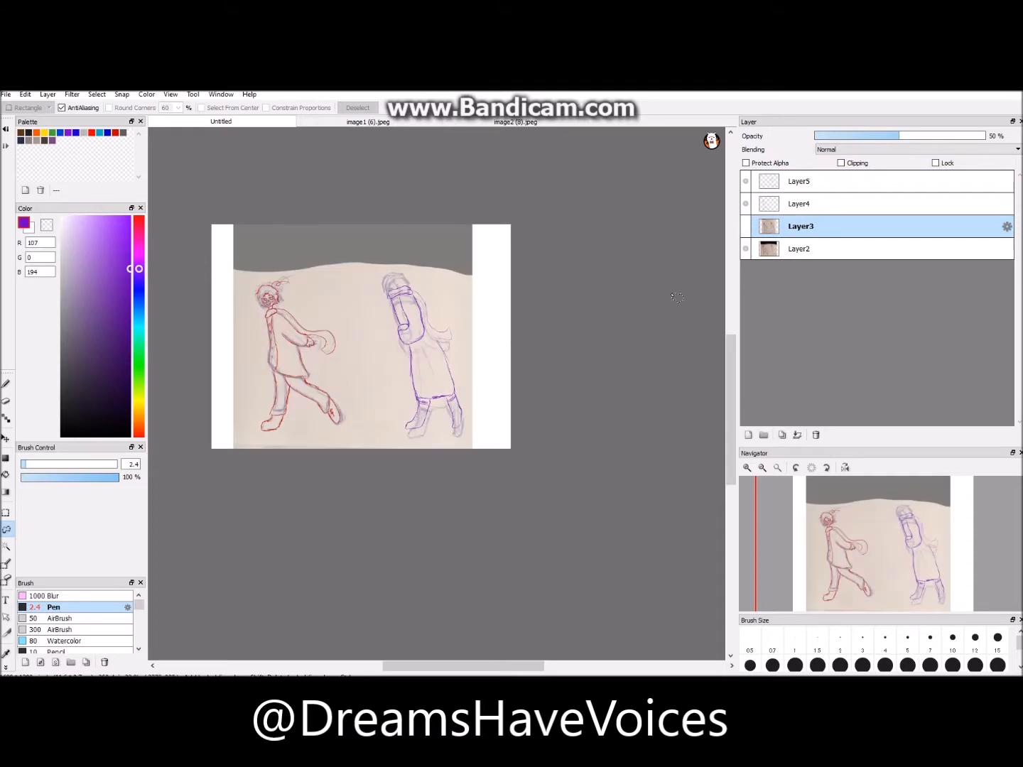
left_click(799, 249)
key("ctrl+t")
left_click_drag(443, 391, 440, 381)
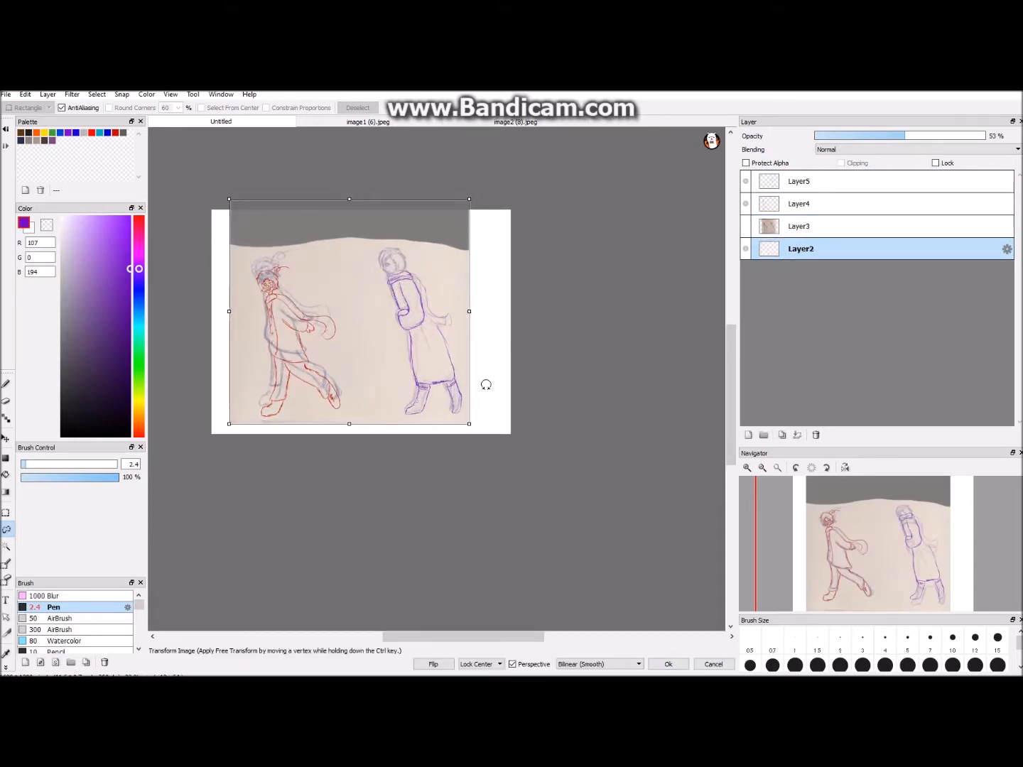
scroll(439, 380, "up", 3)
scroll(454, 370, "down", 4)
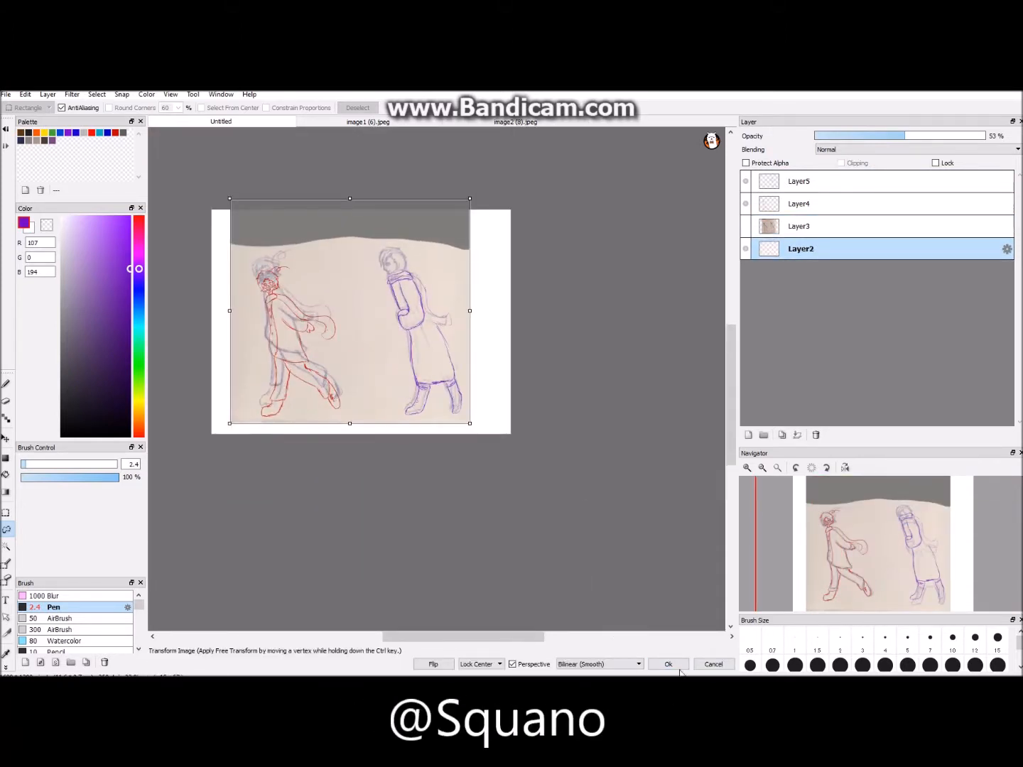
left_click(668, 664)
- Start tracing the right figure's mouth in purple on Layer5 with the 2.4 Pen brush
left_click(767, 185)
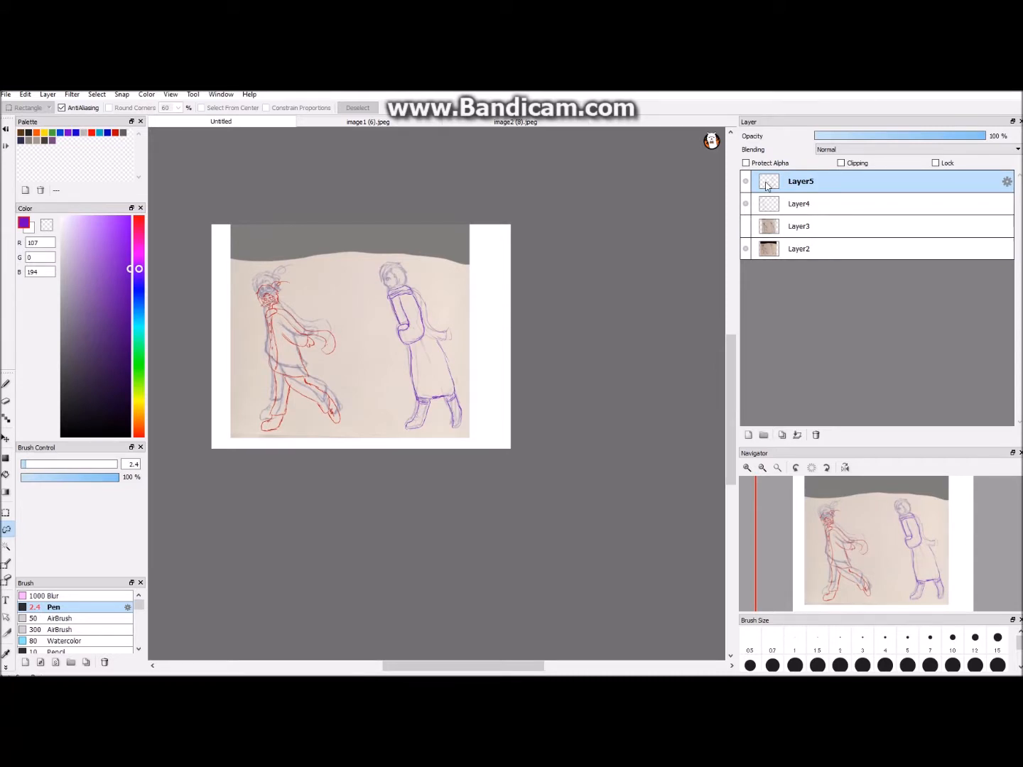
left_click(5, 384)
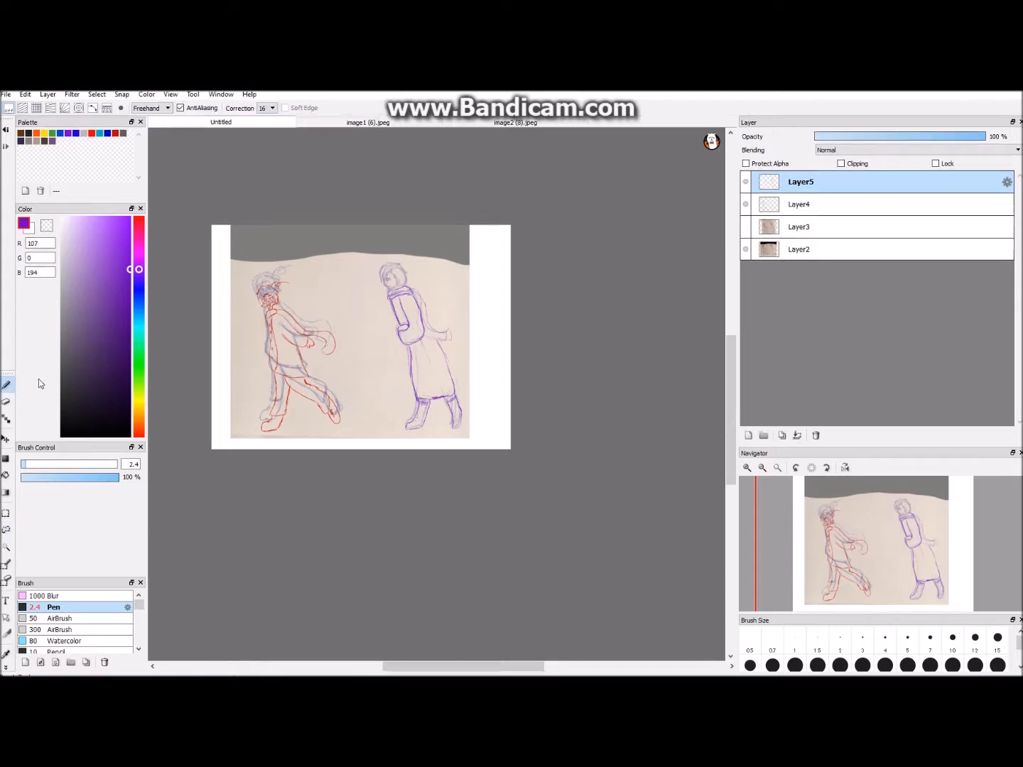
scroll(530, 492, "up", 1)
left_click_drag(731, 348, 731, 316)
scroll(681, 369, "up", 3)
left_click_drag(501, 665, 481, 666)
left_click_drag(732, 338, 731, 317)
scroll(714, 284, "up", 1)
left_click(747, 205)
left_click(744, 204)
scroll(441, 490, "up", 2)
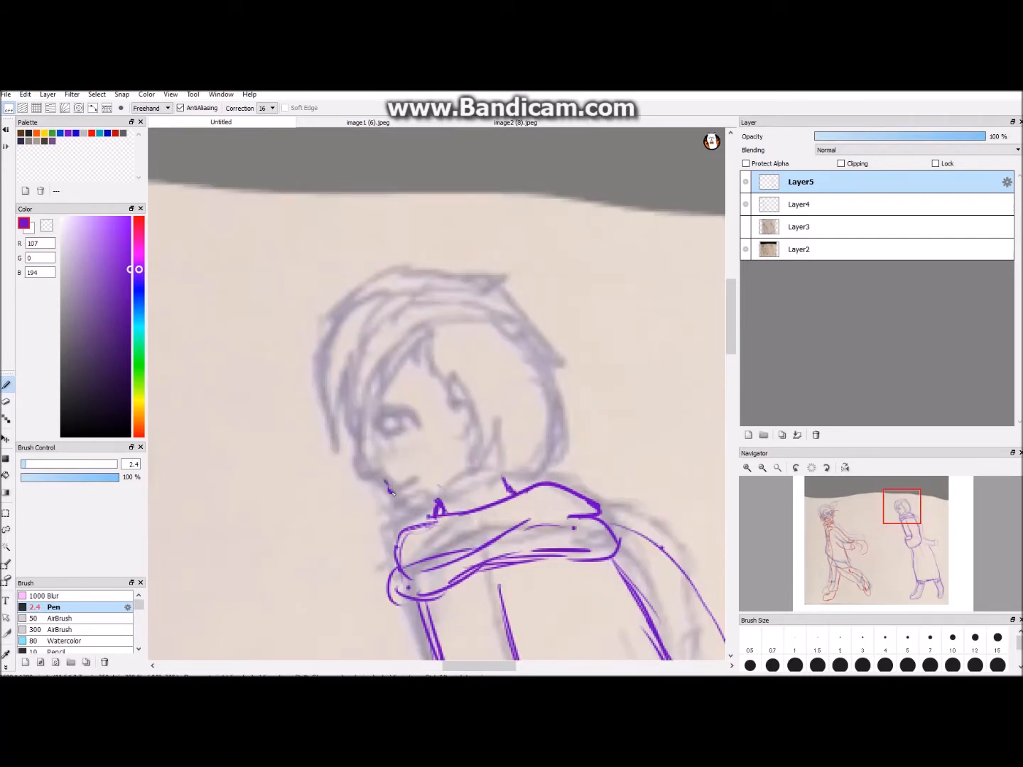
- Trace the right figure's lips, jawline, ear and nose in purple, cleaning up stray marks with the eraser
key("e")
mouse_move(455, 396)
left_mouse_down()
mouse_move(479, 429)
mouse_move(477, 451)
mouse_move(468, 428)
left_mouse_up()
key("e")
key("e")
key("e")
key("e")
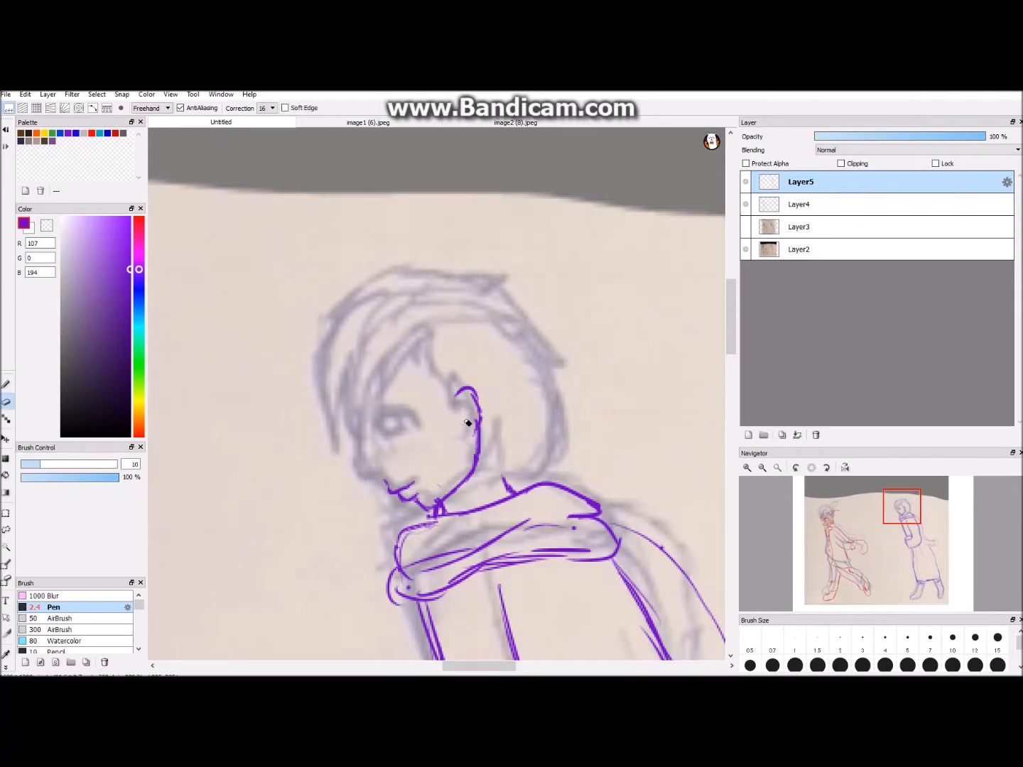
scroll(233, 526, "down", 2)
key("e")
scroll(338, 450, "up", 3)
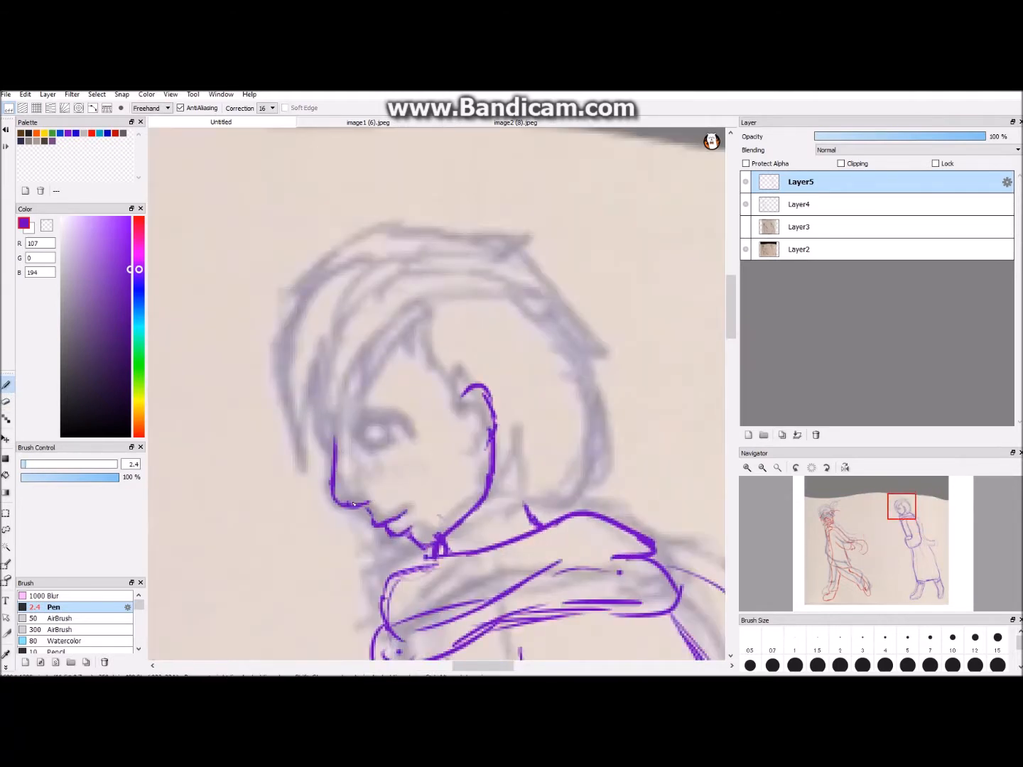
- Undo the last facial stroke and draw the right figure's round eye, upper lid and eyebrow
key("ctrl+z")
left_click_drag(375, 417, 388, 400)
scroll(507, 470, "down", 6)
scroll(401, 297, "up", 4)
scroll(400, 297, "up", 1)
- Trace the right figure's short hair with its crown, jagged fringe, side lock and back outline
left_click_drag(348, 269, 418, 275)
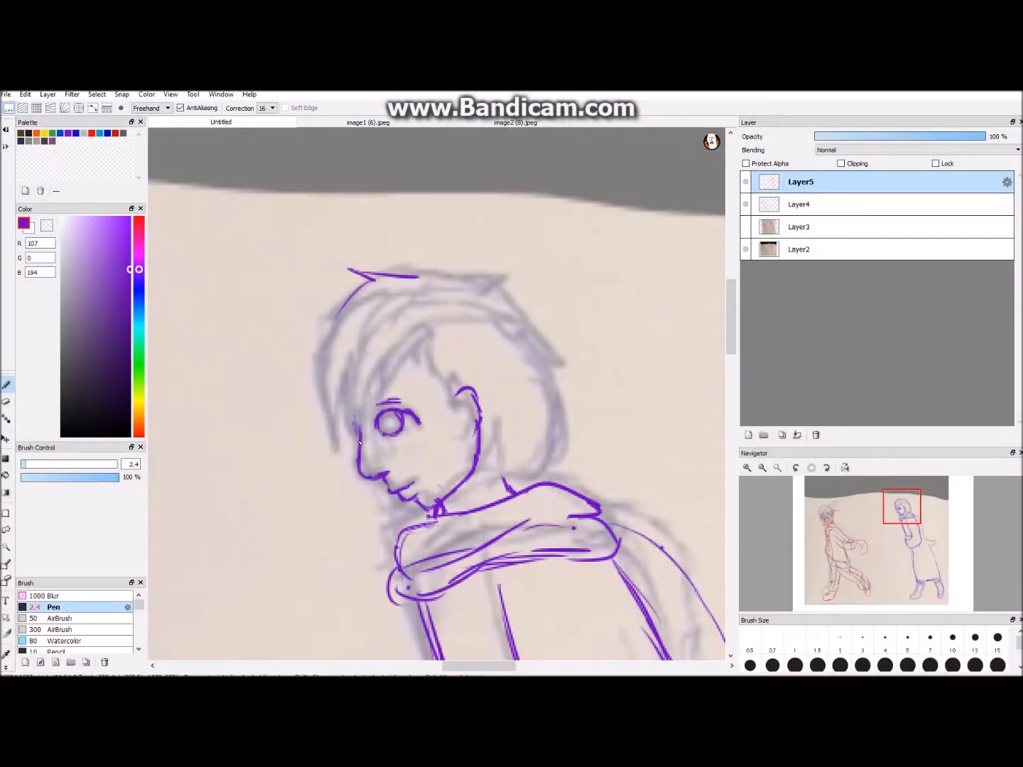
left_click_drag(333, 396, 340, 449)
left_click_drag(368, 412, 423, 341)
mouse_move(418, 276)
left_mouse_down()
mouse_move(523, 278)
mouse_move(545, 374)
left_mouse_up()
left_click_drag(426, 345, 457, 395)
left_click_drag(475, 435, 481, 455)
left_click_drag(539, 430, 513, 479)
scroll(512, 480, "down", 5)
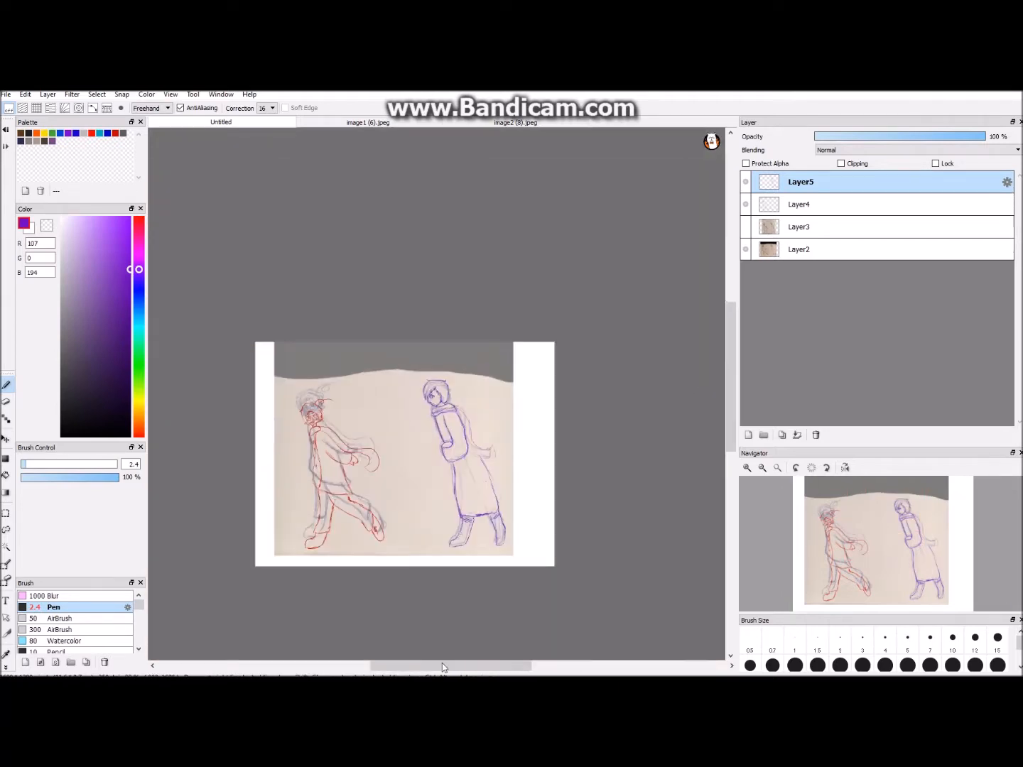
- Hatch short diagonal blush lines on the right figure's cheek and hide the Layer2 sketch
scroll(374, 475, "up", 5)
left_click_drag(362, 460, 369, 475)
left_click_drag(367, 457, 376, 473)
left_click_drag(373, 455, 383, 469)
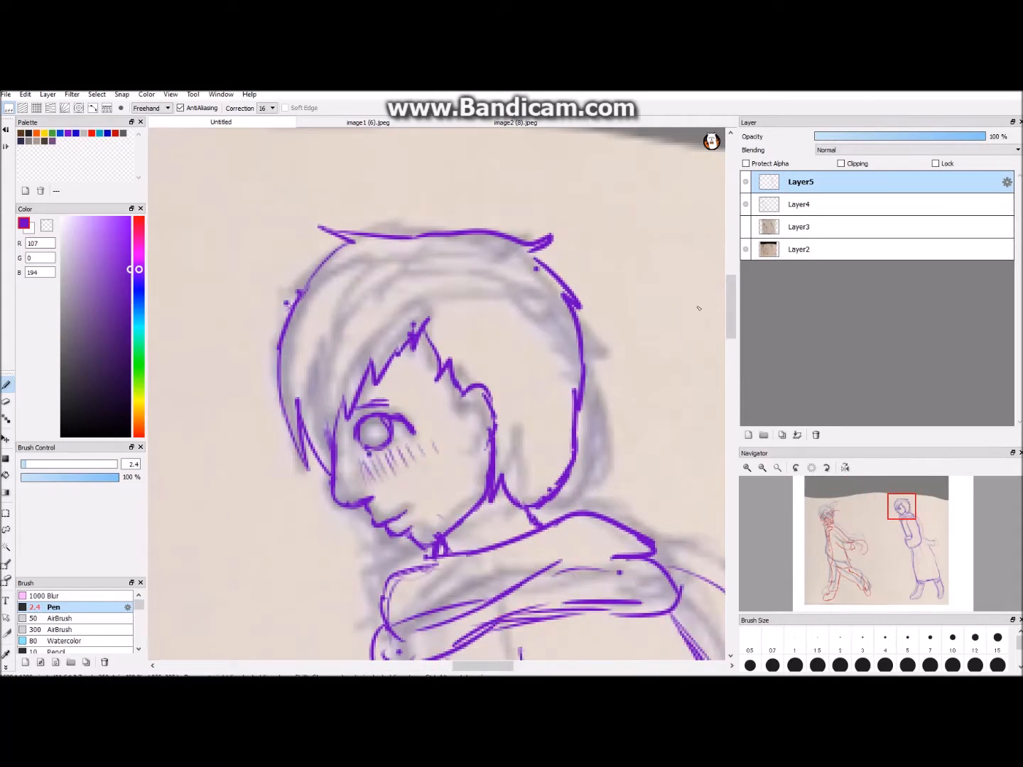
scroll(699, 308, "down", 6)
scroll(736, 344, "up", 6)
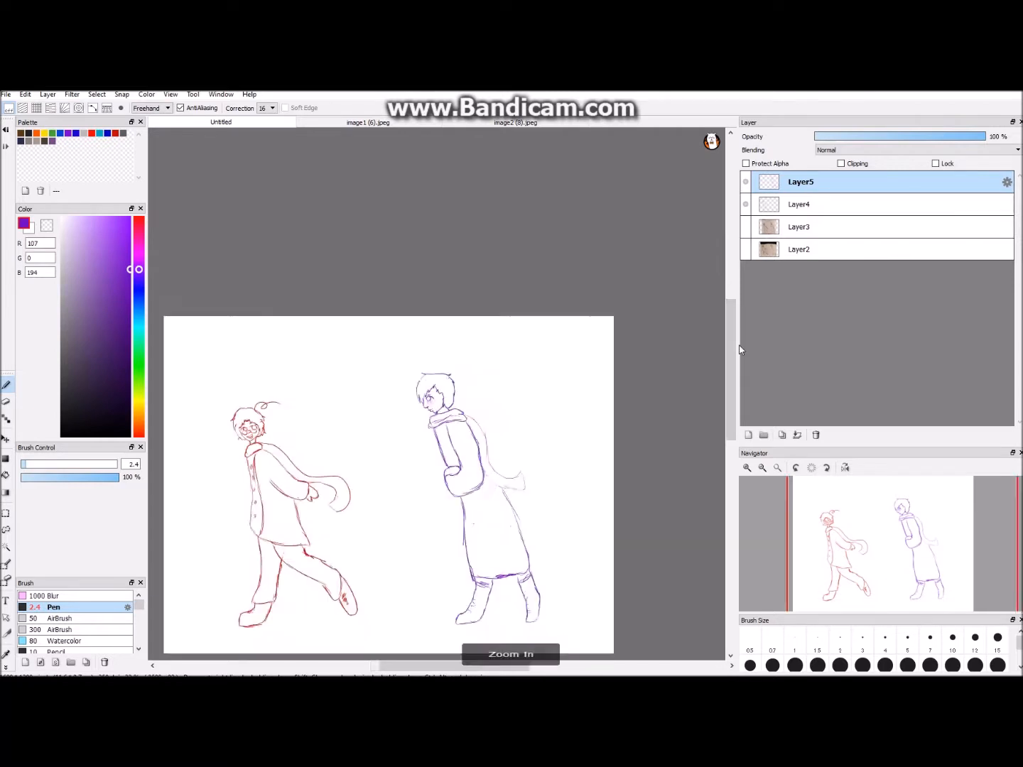
- Draw the right figure's hand with small fingers emerging from the cuff, undoing unsuitable strokes
key("ctrl+z")
key("ctrl+z")
key("ctrl+z")
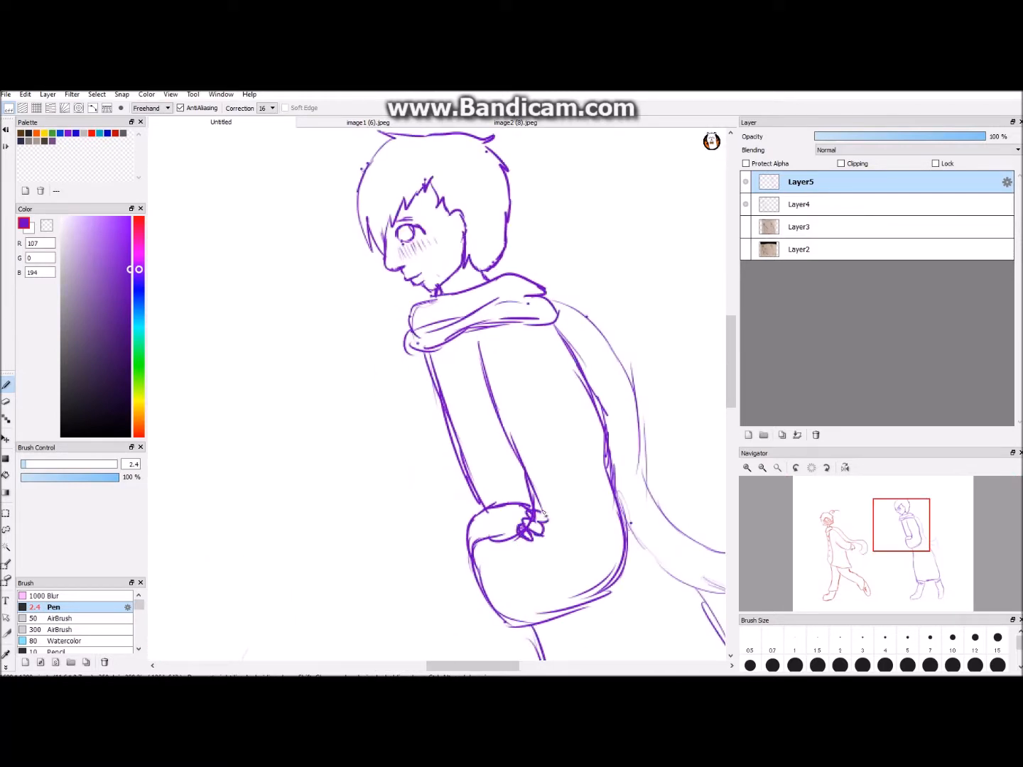
scroll(566, 491, "down", 6)
scroll(683, 468, "up", 6)
key("ctrl+z")
mouse_move(545, 422)
left_mouse_down()
mouse_move(559, 430)
mouse_move(551, 490)
left_mouse_up()
- Reinforce the front line of the right figure's upper coat from the collar down to the cuff
key("ctrl+plus")
key("ctrl+minus")
key("ctrl+minus")
key("ctrl+minus")
key("ctrl+minus")
key("ctrl+plus")
key("ctrl+plus")
left_click_drag(430, 301, 471, 419)
key("ctrl+minus")
key("ctrl+minus")
key("ctrl+minus")
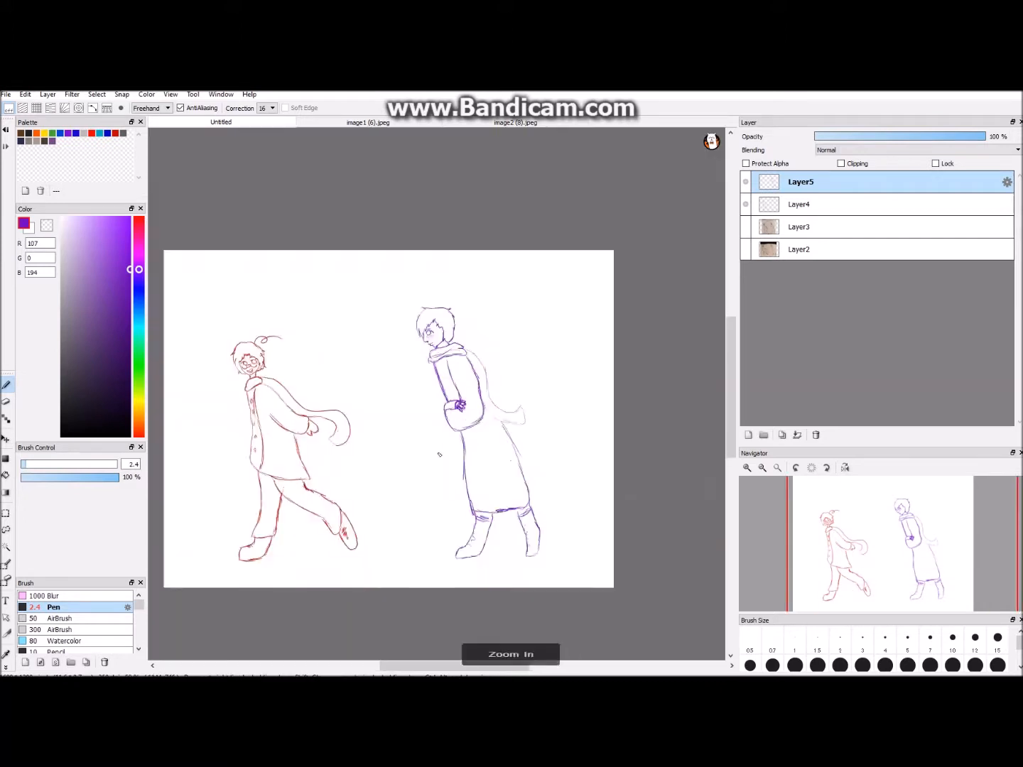
- Erase and redraw the lower edge of the right figure's upper coat above the long skirt
key("ctrl+plus")
key("ctrl+plus")
key("ctrl+plus")
key("e")
left_click_drag(504, 495, 572, 466)
key("b")
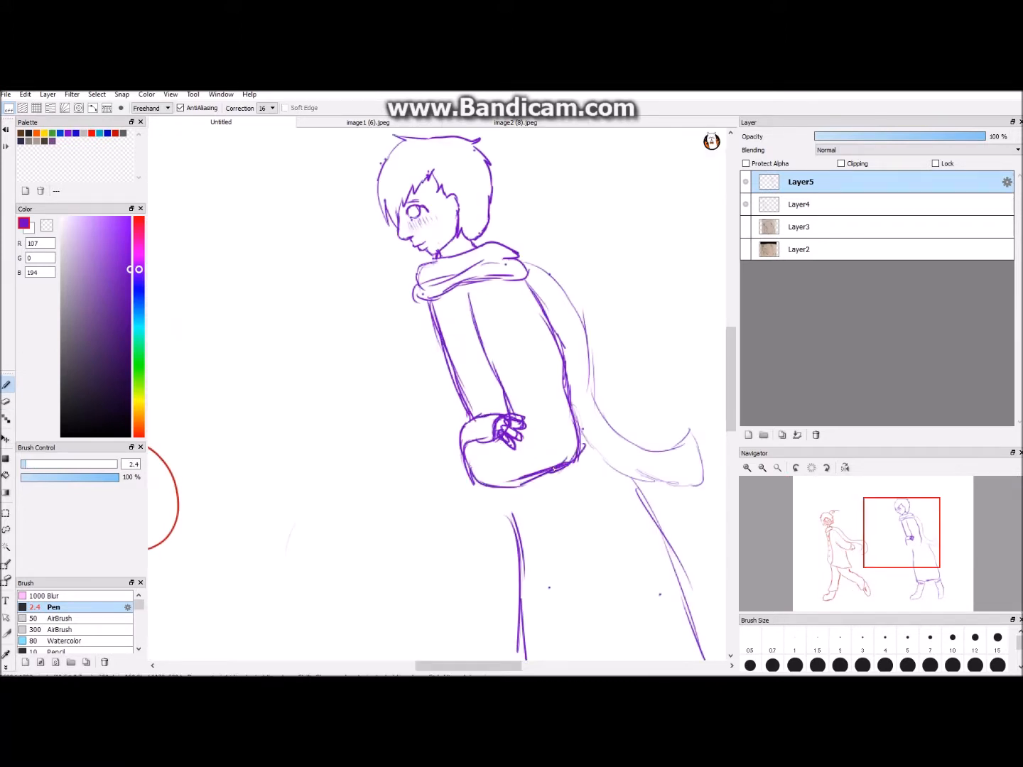
- Strengthen the lower line of the right figure's trailing scarf where it leaves the back
key("ctrl+minus")
key("ctrl+minus")
key("ctrl+minus")
key("ctrl+plus")
key("ctrl+plus")
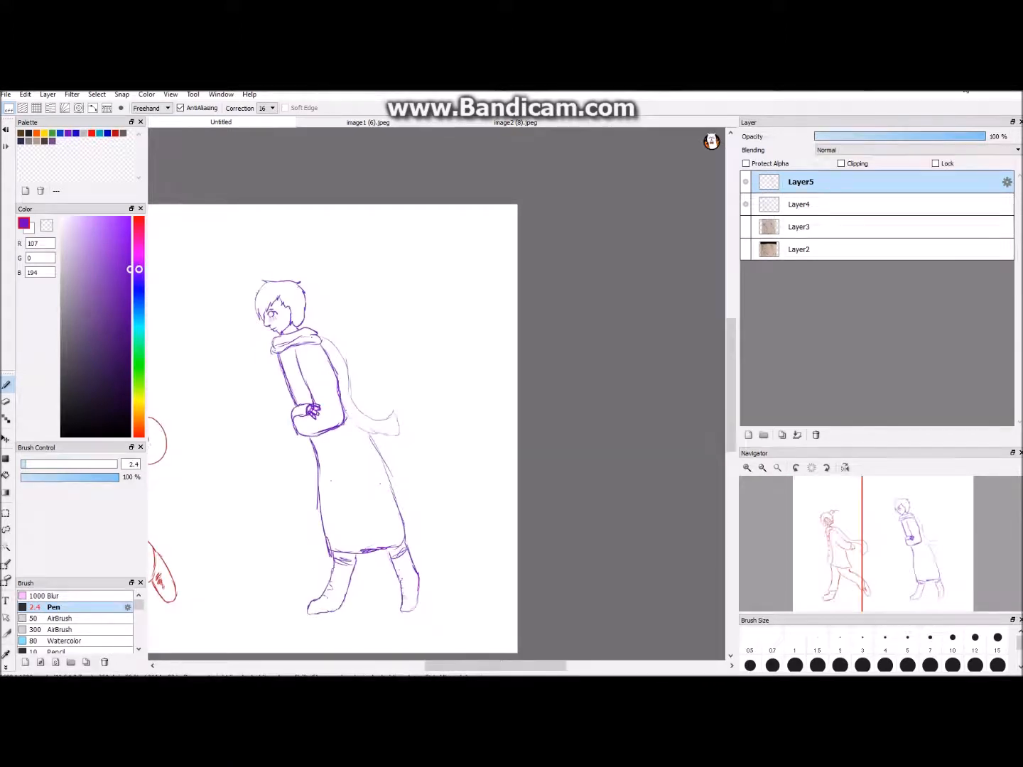
key("ctrl+plus")
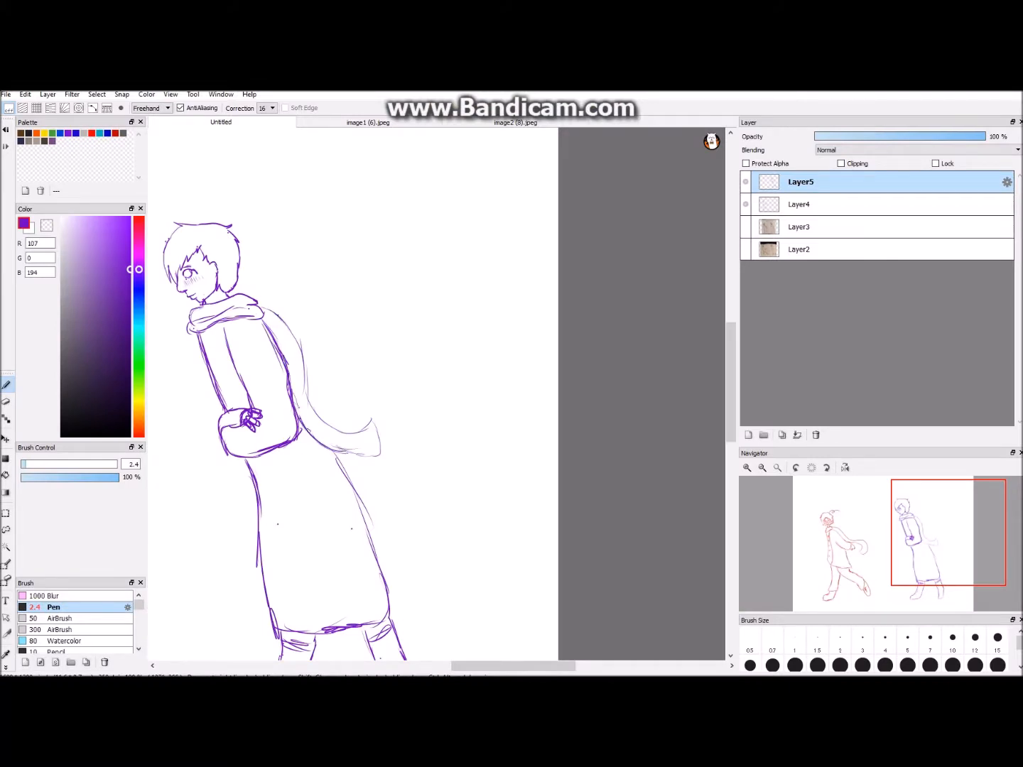
key("ctrl+minus")
key("ctrl+minus")
key("ctrl+minus")
- Draw a straight horizontal ground line beneath both figures with the brush in Line mode
left_click_drag(509, 665, 505, 665)
left_click(163, 108)
left_click(149, 124)
left_click_drag(175, 500, 324, 508)
left_click_drag(389, 502, 605, 505)
- Add a new layer above Layer5 and set the pen to black at size 4
left_click(747, 434)
key("ctrl+plus")
key("ctrl+plus")
key("ctrl+plus")
key("ctrl+plus")
left_click(62, 436)
left_click(866, 647)
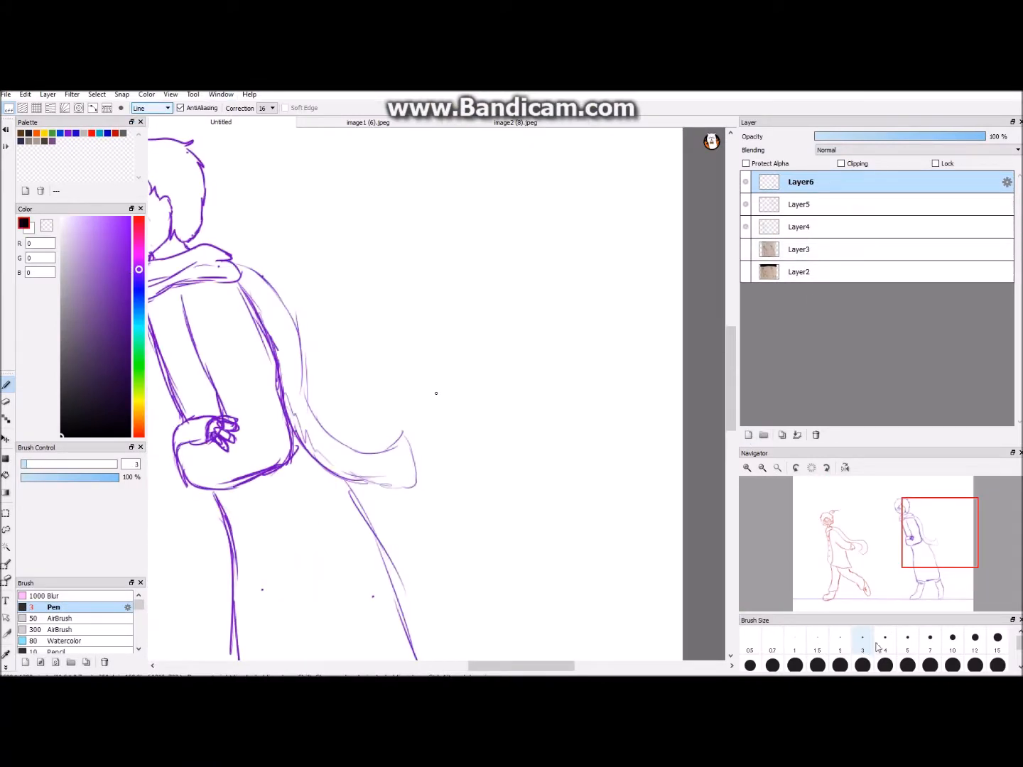
left_click(885, 644)
- Return the pen to Freehand, undo a test stroke on the right figure's face, and set the brush size to 2
left_click_drag(521, 665, 494, 666)
left_click_drag(730, 379, 731, 343)
left_click(163, 108)
left_click(150, 116)
left_click_drag(262, 368, 272, 399)
key("ctrl+z")
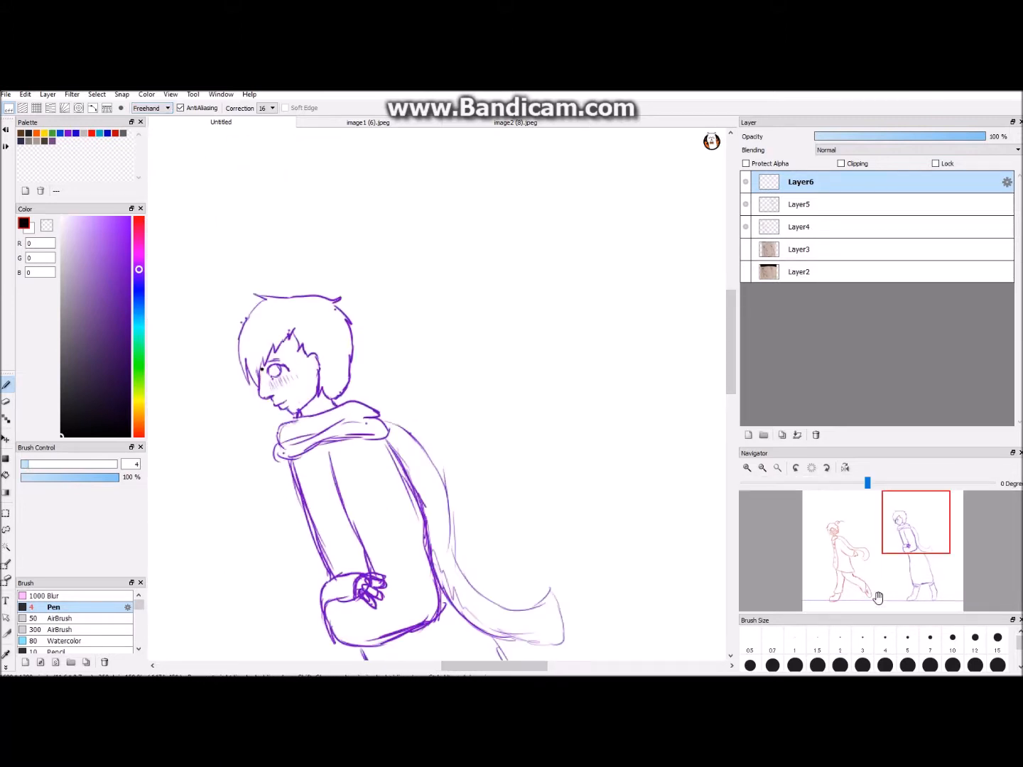
left_click(843, 642)
- Lower the opacity of Layer5 and Layer4 to about 28%
left_click(798, 203)
left_click(858, 137)
key("ctrl+z")
key("ctrl+z")
left_click(862, 137)
left_click(801, 228)
left_click(861, 137)
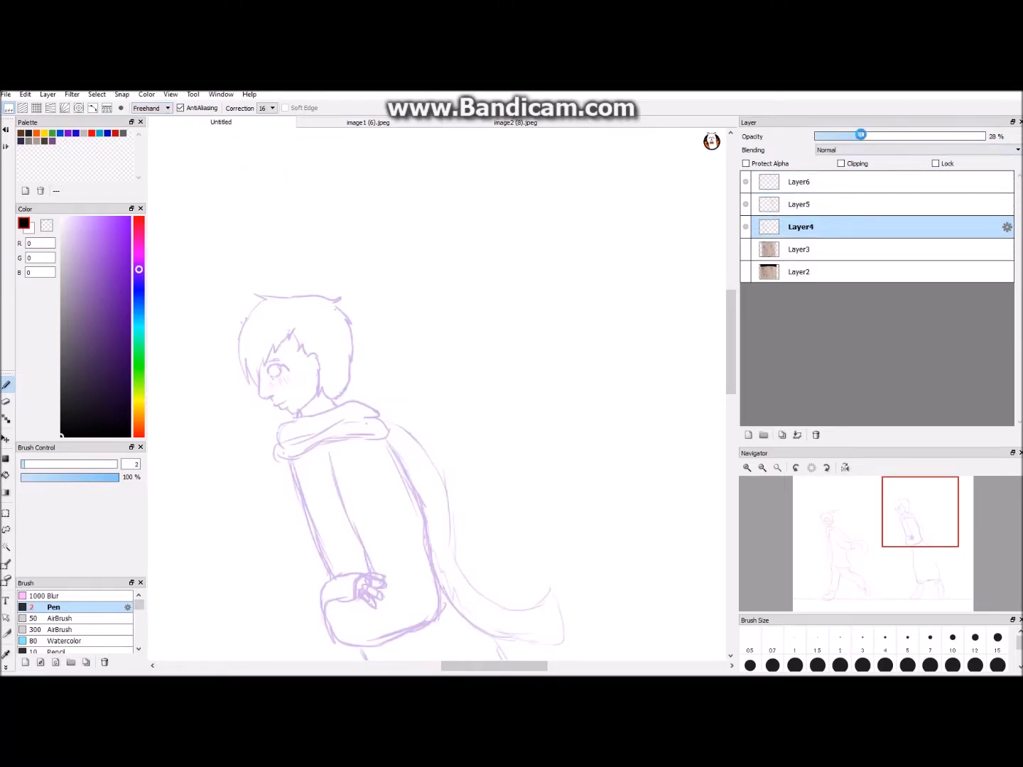
- On Layer6, ink the right figure's nose, lips, chin and jawline in black with a size 3 pen
left_click(799, 182)
key("ctrl+minus")
key("ctrl+plus")
left_click_drag(495, 665, 460, 665)
key("ctrl+plus")
key("ctrl+plus")
key("ctrl+plus")
left_click(862, 643)
left_click_drag(461, 336, 468, 405)
key("ctrl+z")
mouse_move(463, 347)
left_mouse_down()
mouse_move(462, 365)
mouse_move(502, 428)
left_mouse_up()
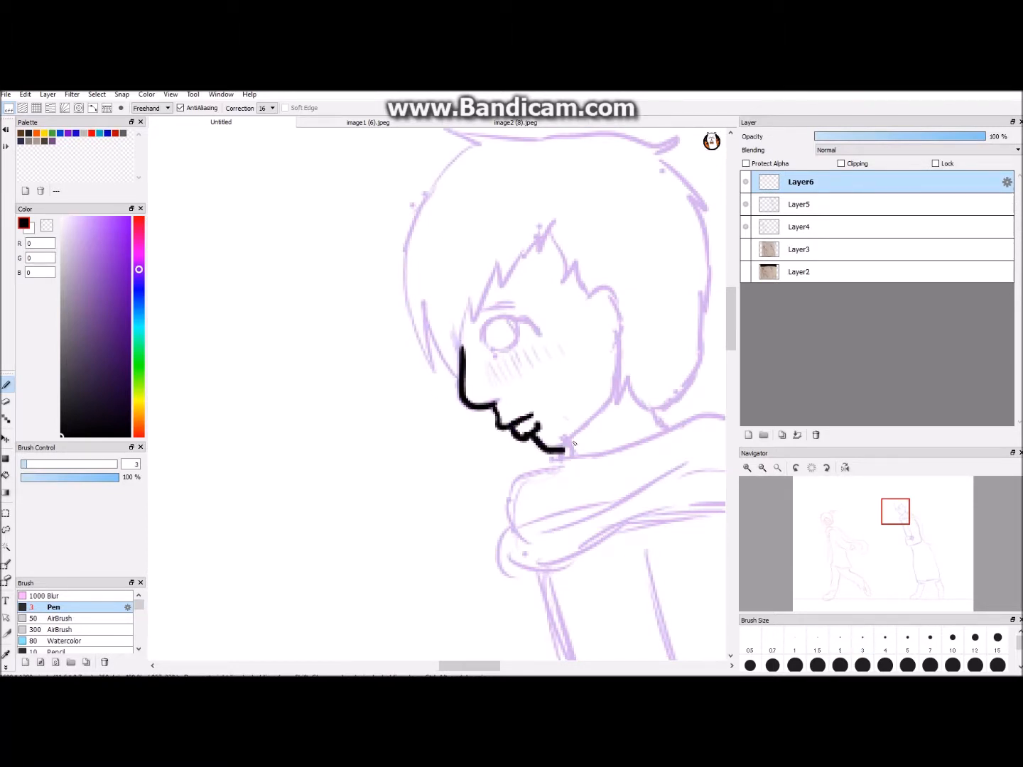
left_click_drag(603, 407, 618, 394)
- Ink the right figure's upper eyelid, round eye and eyebrow in black
left_click_drag(482, 337, 541, 335)
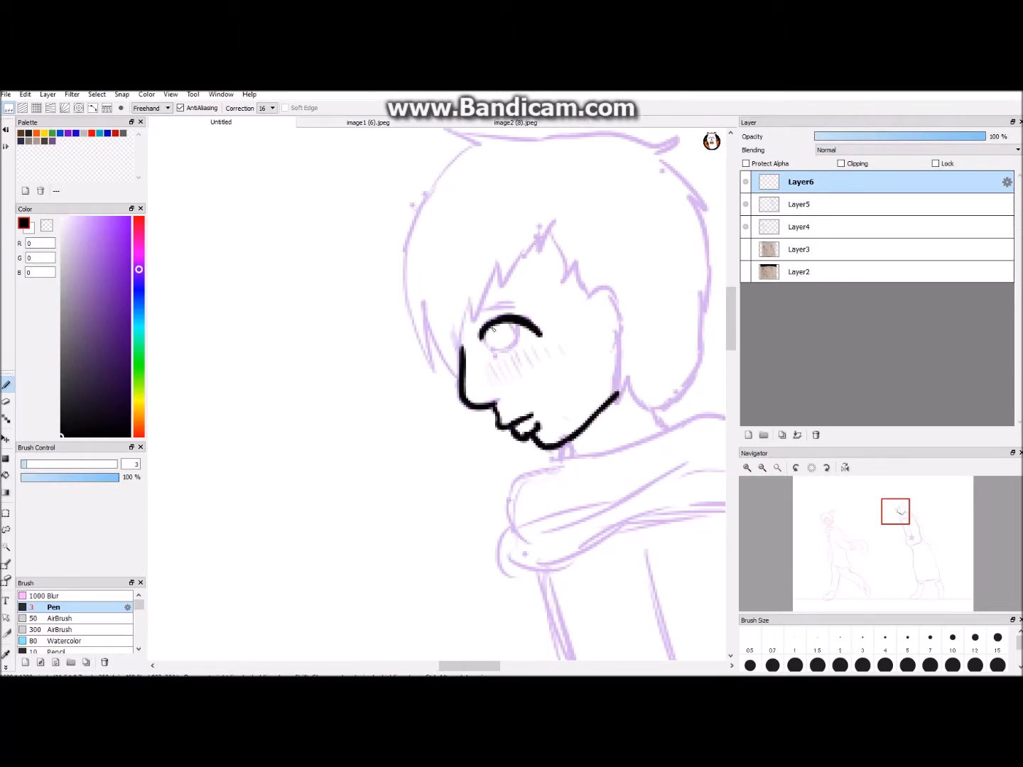
left_click_drag(490, 309, 520, 310)
scroll(632, 386, "down", 9)
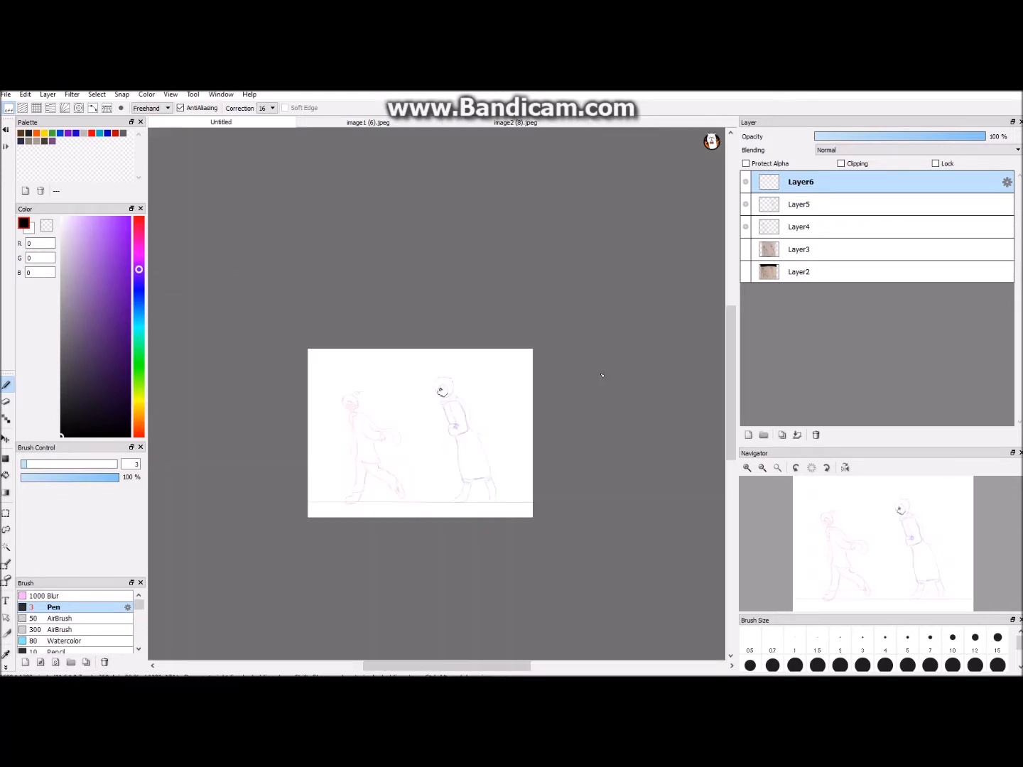
- Ink the right figure's front hair outline, crown tuft and jagged fringe, undoing the last stroke
scroll(602, 376, "up", 8)
left_click_drag(504, 201, 466, 206)
mouse_move(465, 206)
left_mouse_down()
mouse_move(438, 348)
mouse_move(523, 268)
left_mouse_up()
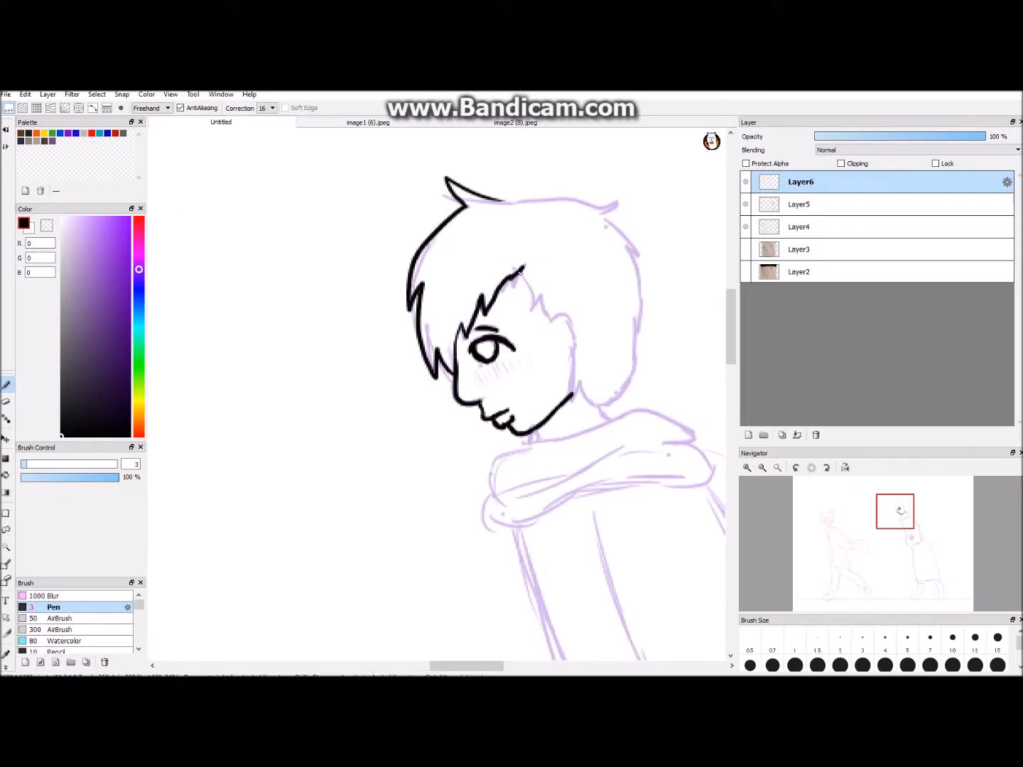
key("ctrl+z")
- Ink the right figure's side lock, ear, top of the hair and back hair outline in black
mouse_move(545, 314)
left_mouse_down()
mouse_move(577, 336)
mouse_move(575, 394)
left_mouse_up()
left_click_drag(507, 204, 617, 211)
mouse_move(615, 211)
left_mouse_down()
mouse_move(630, 265)
mouse_move(581, 388)
left_mouse_up()
scroll(383, 448, "down", 1)
scroll(383, 449, "up", 2)
- Erase part of the right figure's inked back hair outline and rework it closer to the head
key("e")
mouse_move(598, 291)
left_mouse_down()
mouse_move(602, 304)
mouse_move(616, 291)
mouse_move(616, 357)
left_mouse_up()
key("b")
key("ctrl+z")
key("ctrl+Down")
key("ctrl+Down")
key("ctrl+Down")
key("ctrl+Down")
key("ctrl+Down")
key("ctrl+Up")
key("ctrl+Up")
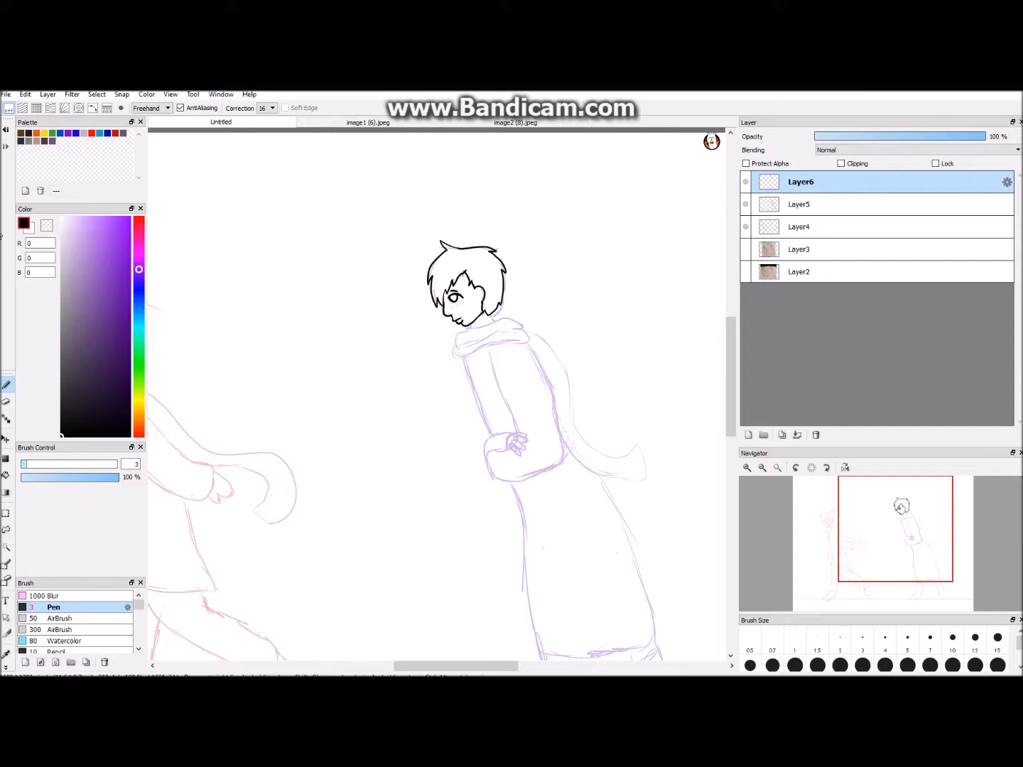
- Ink the right figure's neck and the wrapped scarf collar with its outer edges and inner folds
scroll(510, 324, "up", 2)
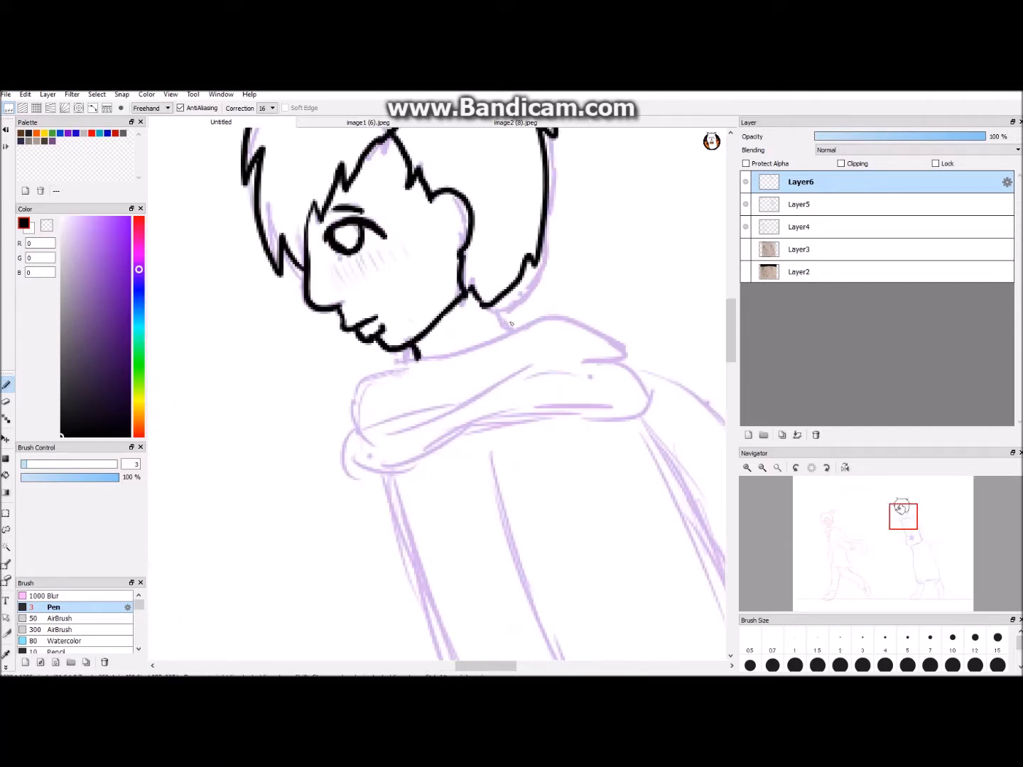
mouse_move(422, 357)
left_mouse_down()
mouse_move(360, 411)
mouse_move(446, 450)
left_mouse_up()
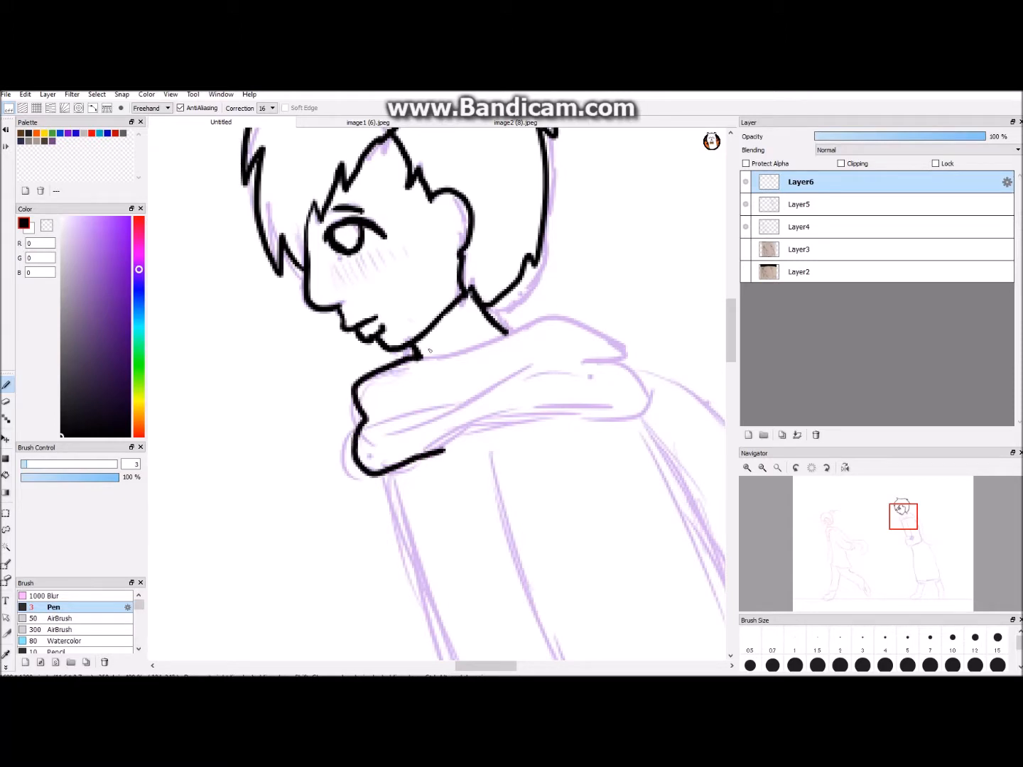
left_click_drag(511, 331, 507, 389)
left_click_drag(625, 358, 443, 451)
scroll(442, 447, "down", 4)
scroll(433, 419, "up", 3)
mouse_move(385, 413)
left_mouse_down()
mouse_move(439, 413)
mouse_move(465, 399)
left_mouse_up()
- Ink the right figure's front sleeve edge from the scarf down to the cuff, plus the rounded outline of the cuff
scroll(469, 397, "down", 2)
left_click_drag(732, 350, 731, 386)
scroll(568, 298, "up", 1)
scroll(489, 203, "down", 2)
left_click_drag(463, 666, 468, 665)
scroll(426, 378, "up", 2)
mouse_move(371, 215)
left_mouse_down()
mouse_move(436, 361)
mouse_move(412, 339)
mouse_move(438, 390)
left_mouse_up()
key("ctrl+z")
key("ctrl+z")
key("ctrl+z")
scroll(437, 393, "up", 1)
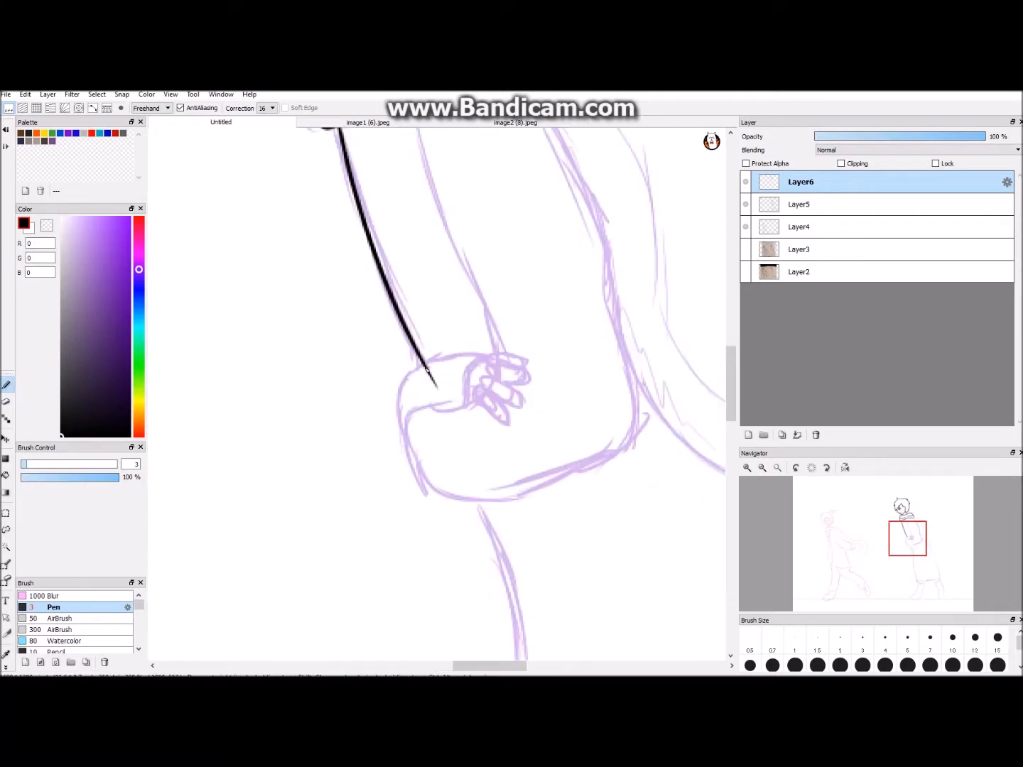
key("ctrl+z")
left_click_drag(403, 432, 396, 409)
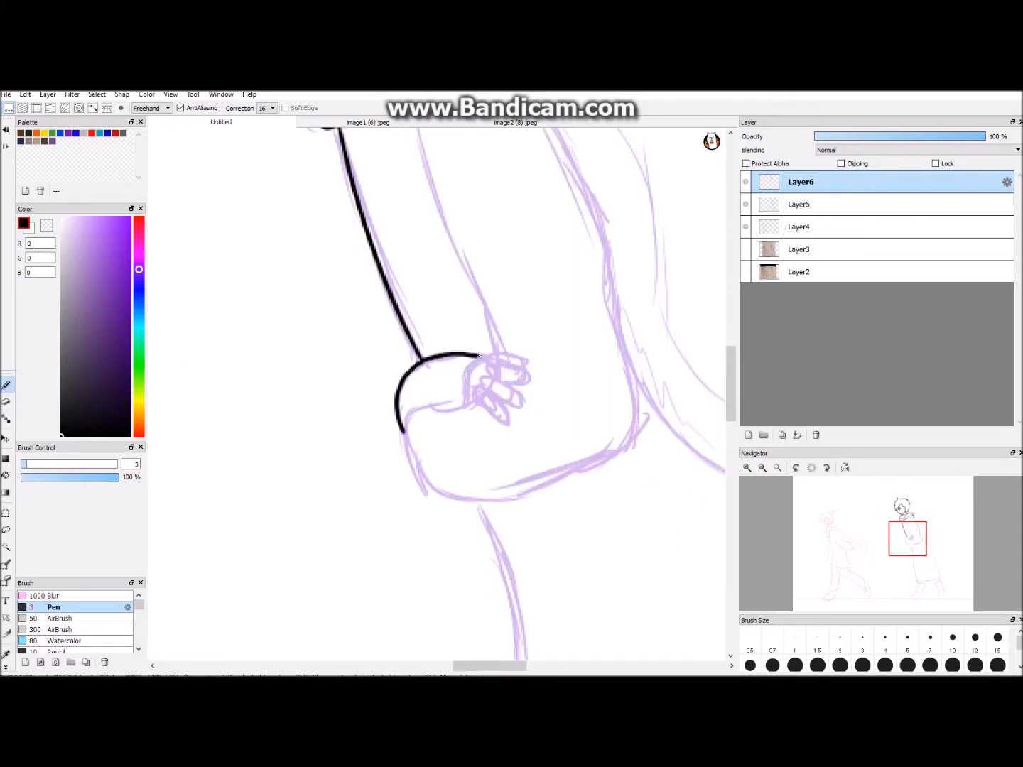
left_click_drag(469, 406, 473, 405)
left_click(444, 632)
left_click_drag(464, 667, 473, 666)
scroll(437, 393, "up", 2)
left_click_drag(361, 414, 393, 386)
key("ctrl+z")
key("ctrl+z")
key("ctrl+z")
key("ctrl+z")
mouse_move(225, 477)
left_mouse_down()
mouse_move(214, 428)
mouse_move(267, 329)
mouse_move(393, 311)
left_mouse_up()
key("ctrl+z")
mouse_move(390, 309)
left_mouse_down()
mouse_move(464, 336)
mouse_move(362, 434)
mouse_move(264, 423)
mouse_move(221, 469)
left_mouse_up()
key("ctrl+z")
left_click_drag(407, 289, 419, 315)
left_click_drag(414, 273, 451, 311)
left_click_drag(486, 253, 503, 306)
left_click_drag(491, 353, 520, 339)
left_click_drag(526, 340, 563, 340)
left_click_drag(510, 374, 524, 388)
key("ctrl+z")
key("ctrl+z")
- Ink the inner edge of the right figure's sleeve down to the cuff and erase the overshoot
key("ctrl+z")
key("ctrl+z")
key("ctrl+z")
key("ctrl+z")
key("ctrl+z")
key("ctrl+z")
key("ctrl+z")
scroll(384, 260, "down", 3)
left_click_drag(377, 213, 426, 364)
- Ink the right figure's long coat skirt with its front edge, rounded hem and back edge
key("ctrl+z")
left_click_drag(377, 213, 436, 387)
scroll(418, 322, "up", 2)
key("e")
left_click_drag(405, 301, 438, 381)
- Ink the underside of the right figure's bent sleeve with the pen, from the cuff round to the elbow
key("ctrl+minus")
key("ctrl+minus")
key("ctrl+minus")
key("ctrl+plus")
key("ctrl+plus")
key("b")
mouse_move(330, 428)
left_mouse_down()
mouse_move(474, 469)
mouse_move(557, 410)
left_mouse_up()
scroll(554, 412, "down", 3)
scroll(543, 410, "up", 2)
mouse_move(363, 190)
left_mouse_down()
mouse_move(435, 414)
mouse_move(404, 279)
mouse_move(578, 610)
left_mouse_up()
key("ctrl+z")
scroll(578, 604, "down", 1)
scroll(435, 416, "up", 2)
left_click_drag(432, 418, 415, 310)
scroll(418, 316, "down", 4)
left_click_drag(727, 340, 728, 361)
scroll(441, 391, "up", 2)
mouse_move(355, 259)
left_mouse_down()
mouse_move(481, 530)
mouse_move(550, 361)
left_mouse_up()
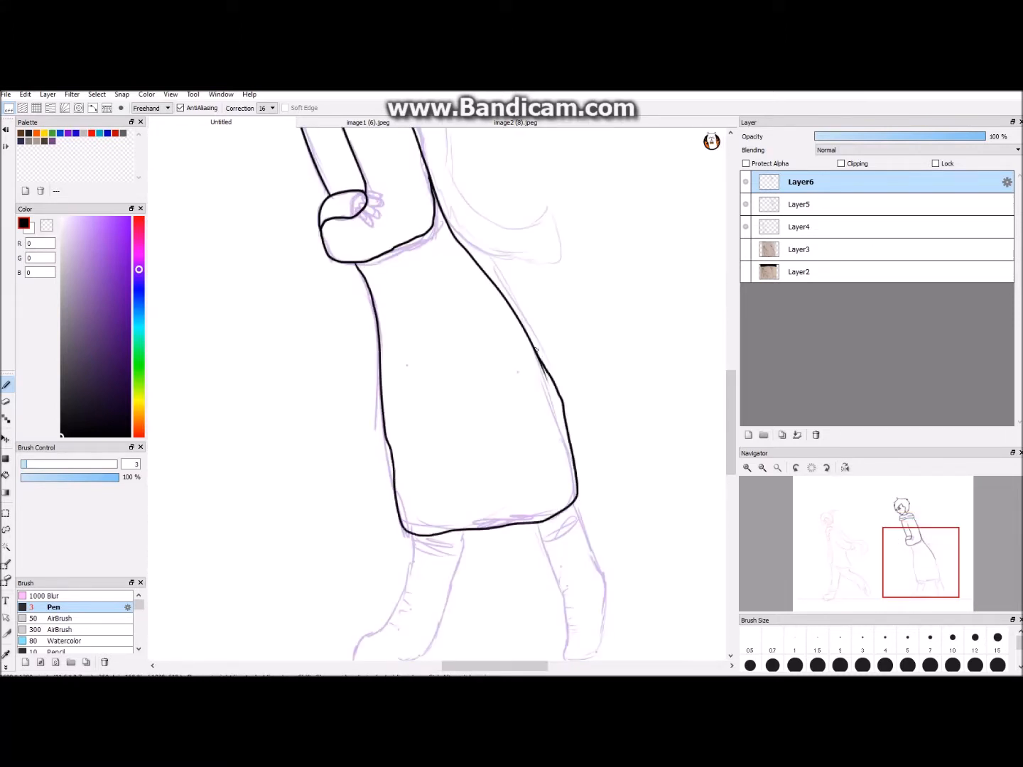
- Ink the right figure's scarf tail trailing behind the back
left_click_drag(474, 670, 485, 670)
scroll(437, 327, "up", 2)
key("e")
scroll(469, 330, "down", 2)
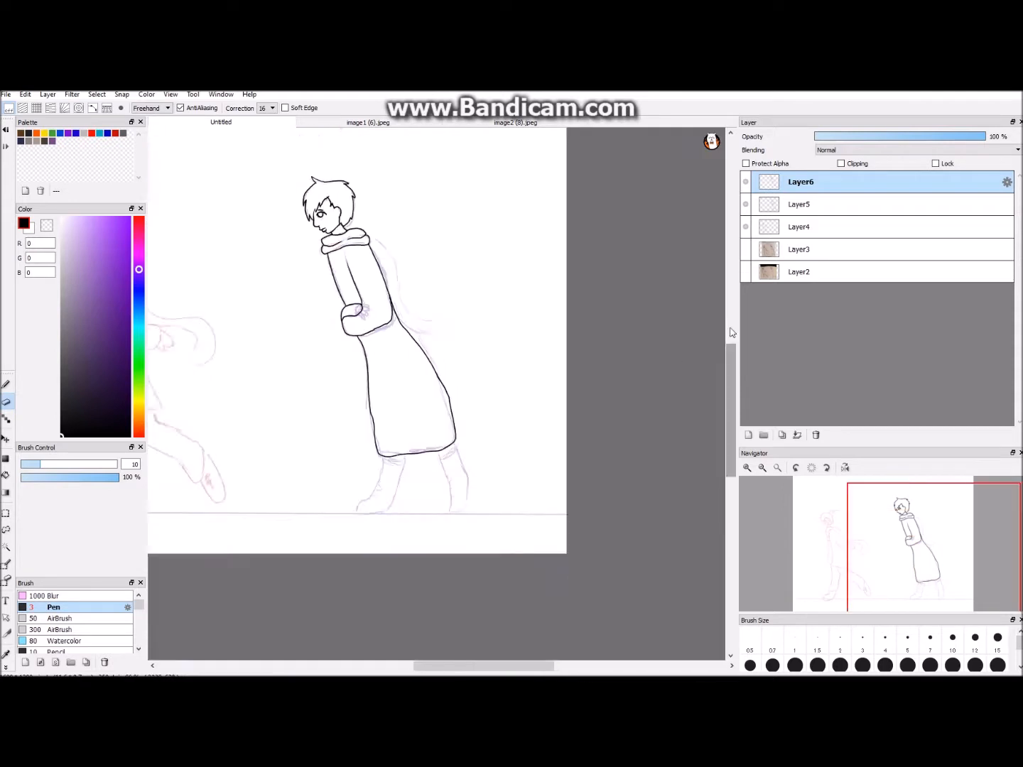
left_click(6, 384)
scroll(284, 335, "up", 2)
mouse_move(283, 334)
left_mouse_down()
mouse_move(370, 485)
mouse_move(391, 568)
mouse_move(348, 519)
left_mouse_up()
- Ink the right figure's front boot outline below the coat hem, redoing faulty strokes, and add its short lace marks
scroll(642, 398, "down", 2)
scroll(643, 398, "up", 1)
scroll(433, 387, "up", 2)
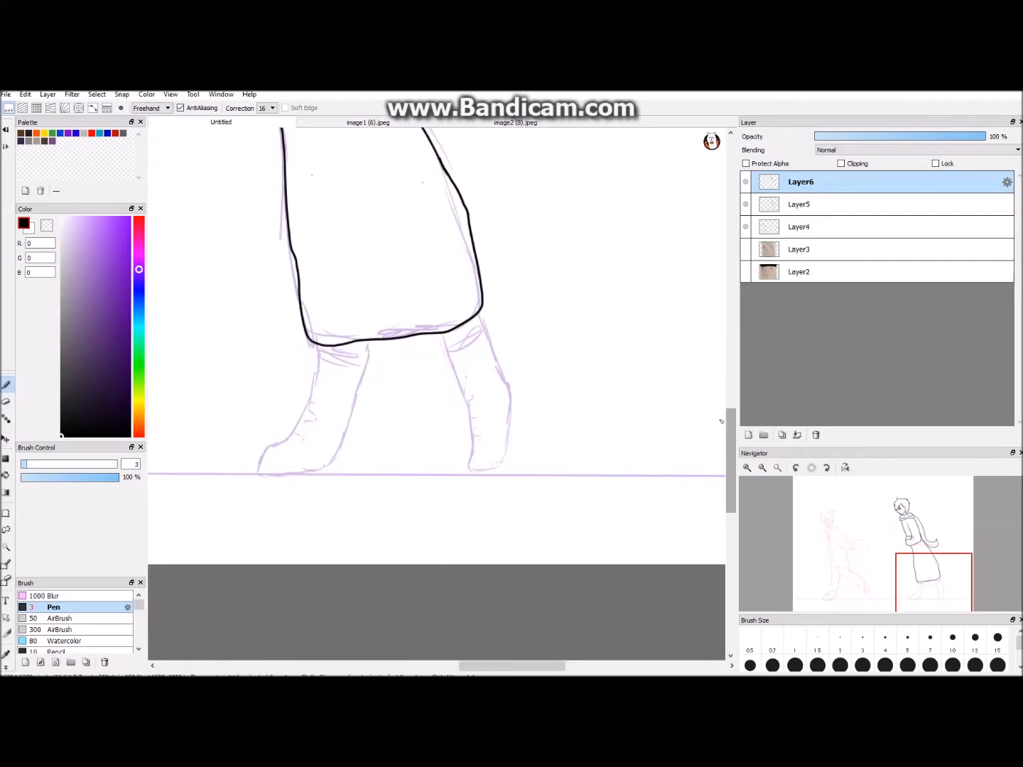
left_click_drag(282, 329, 277, 403)
key("ctrl+z")
mouse_move(277, 330)
left_mouse_down()
mouse_move(275, 374)
mouse_move(238, 457)
left_mouse_up()
key("ctrl+z")
left_click_drag(219, 465, 214, 500)
key("ctrl+z")
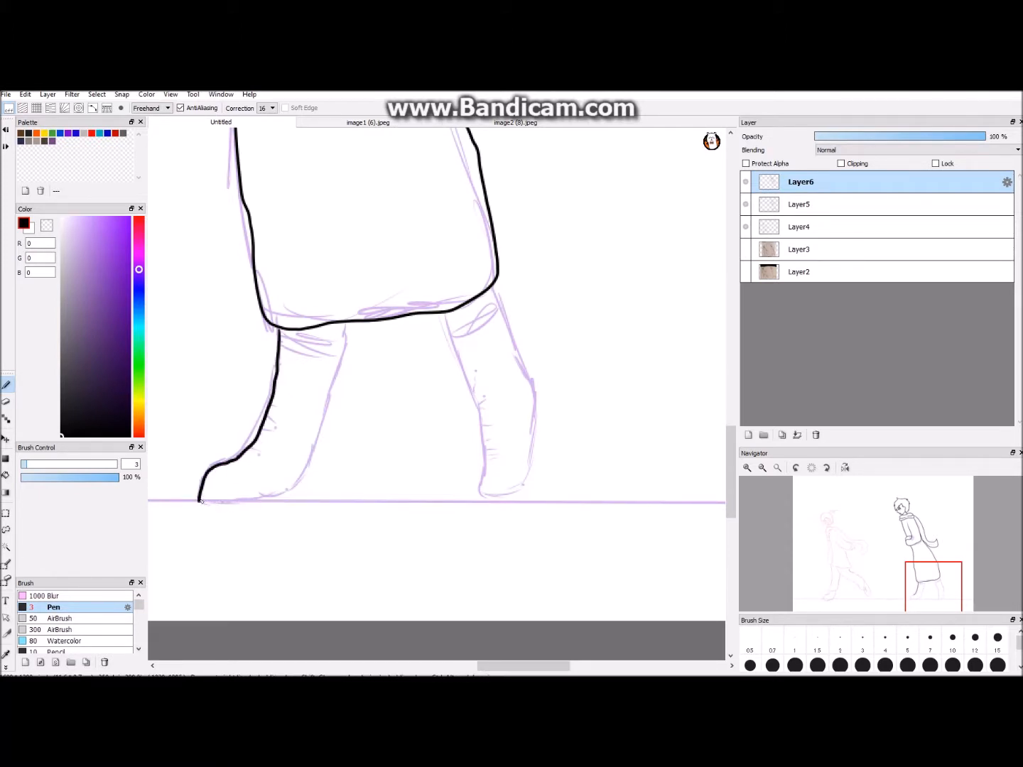
key("ctrl+z")
left_click_drag(317, 448, 342, 370)
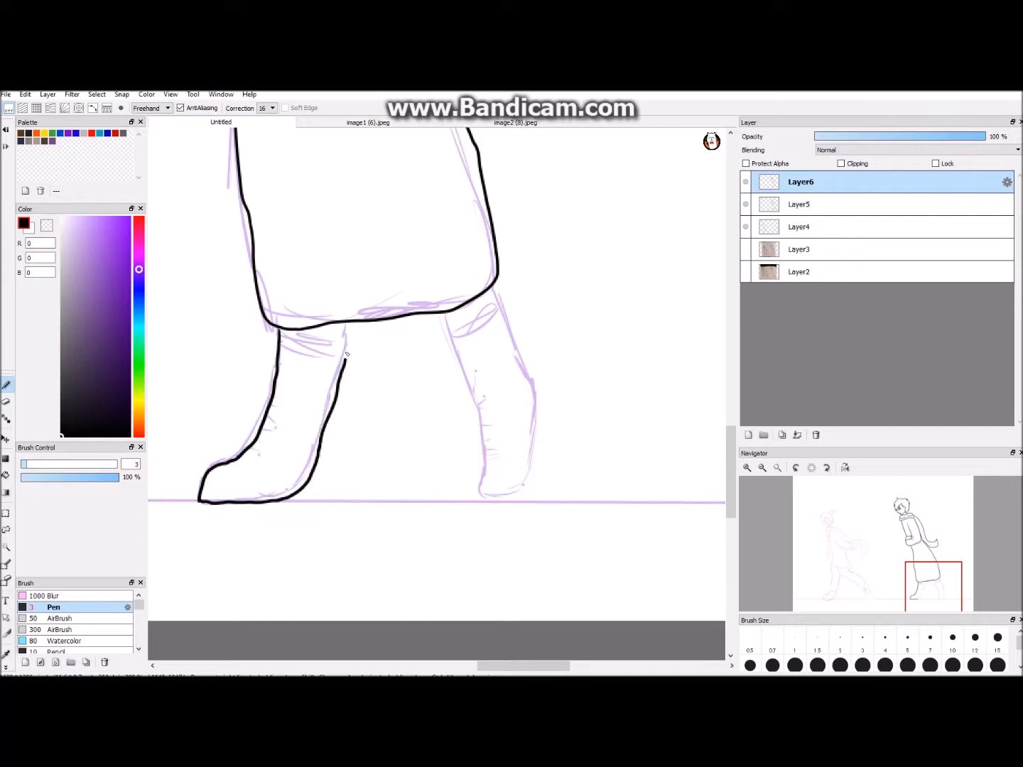
left_click_drag(276, 383, 283, 382)
- Ink the right figure's rear boot with its top edge and lace marks, and join both legs to the coat hem
key("ctrl+minus")
mouse_move(538, 666)
left_mouse_down()
mouse_move(413, 669)
mouse_move(530, 619)
left_mouse_up()
key("ctrl+plus")
left_click_drag(499, 334, 556, 302)
key("ctrl+z")
left_click_drag(501, 335, 527, 413)
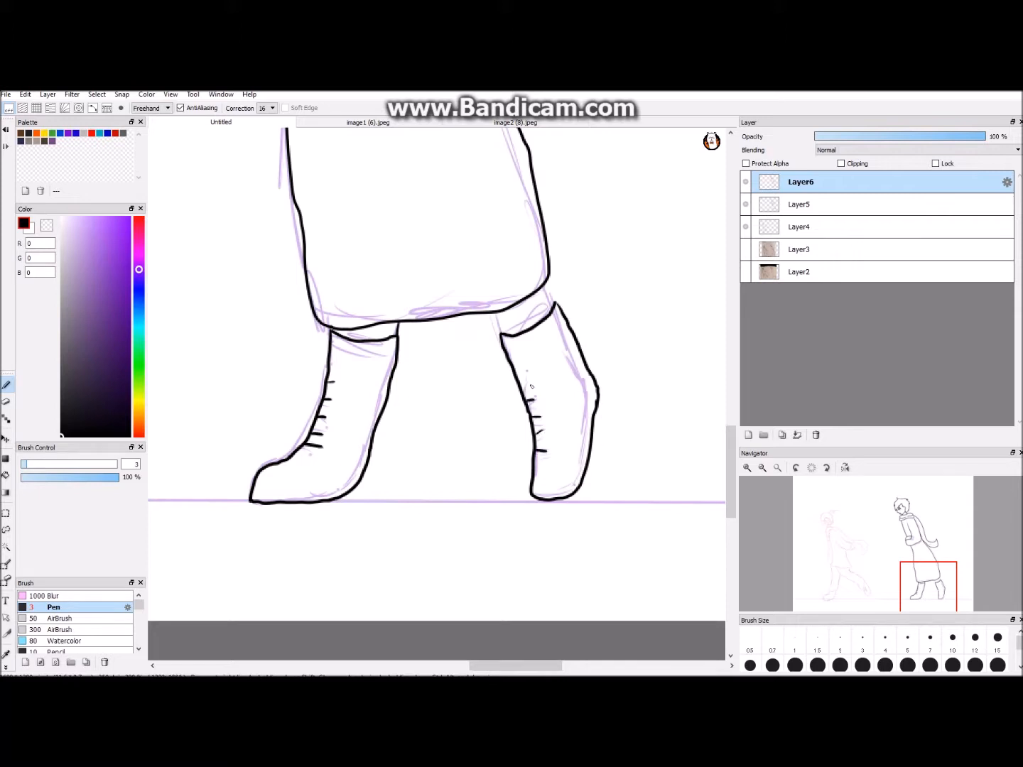
key("ctrl+minus")
- Hide the right figure's purple sketch on Layer5
key("ctrl+minus")
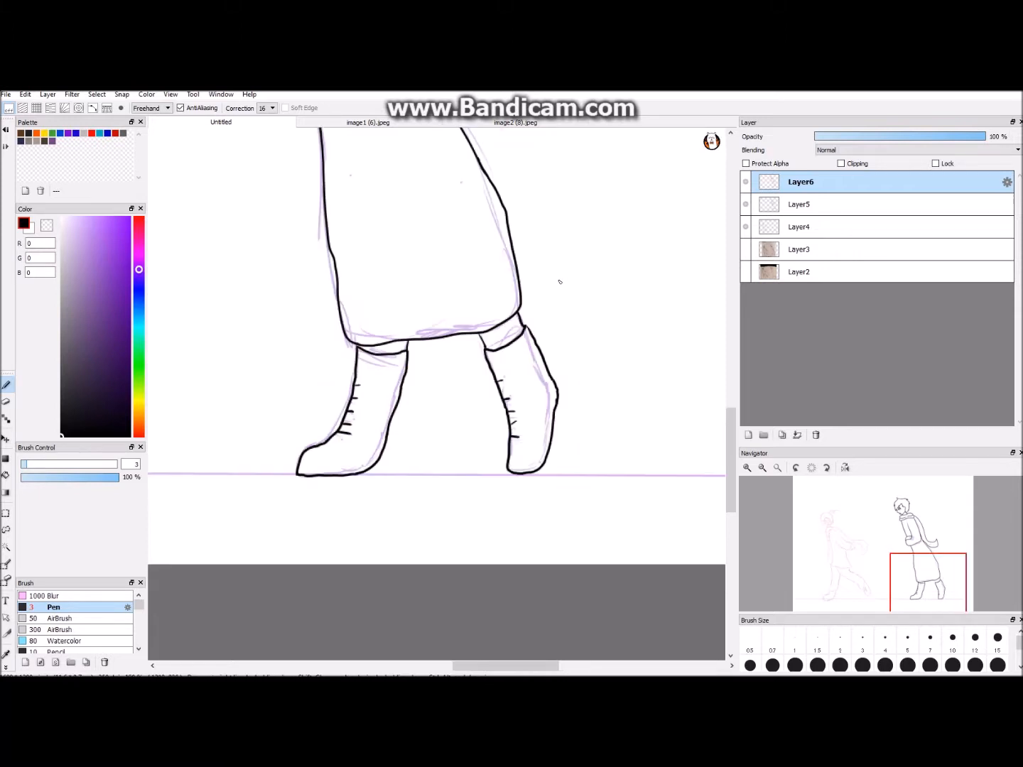
key("ctrl+minus")
key("ctrl+plus")
scroll(453, 643, "left", 3)
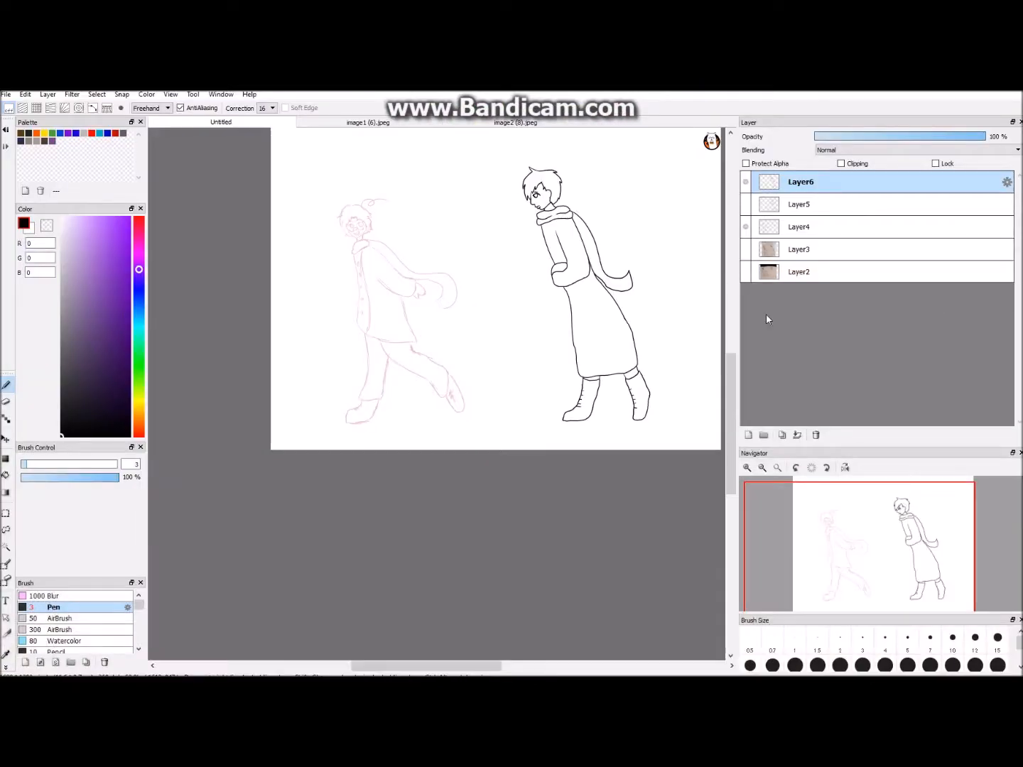
scroll(455, 616, "up", 2)
left_click_drag(455, 666, 443, 667)
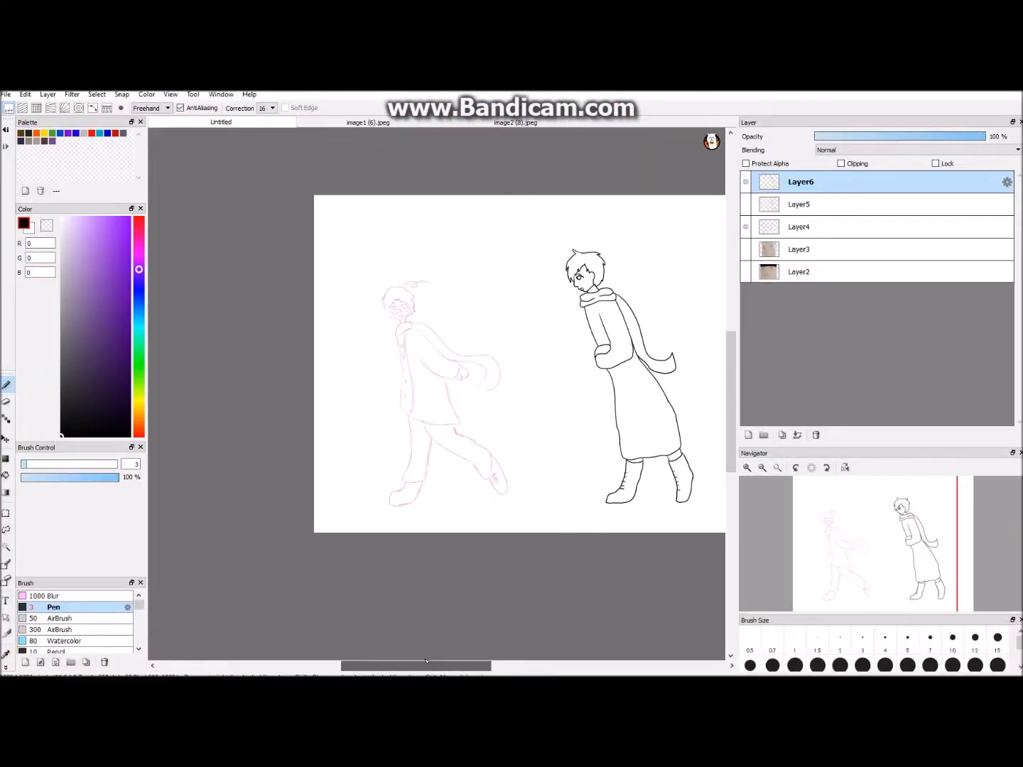
- Ink the left figure's jawline, open smiling mouth, nose and half-rim glasses in black
key("ctrl+plus")
left_click_drag(733, 383, 733, 361)
key("ctrl+plus")
key("ctrl+plus")
left_click_drag(384, 666, 367, 666)
key("ctrl+plus")
key("ctrl+plus")
left_click_drag(732, 354, 732, 331)
key("ctrl+plus")
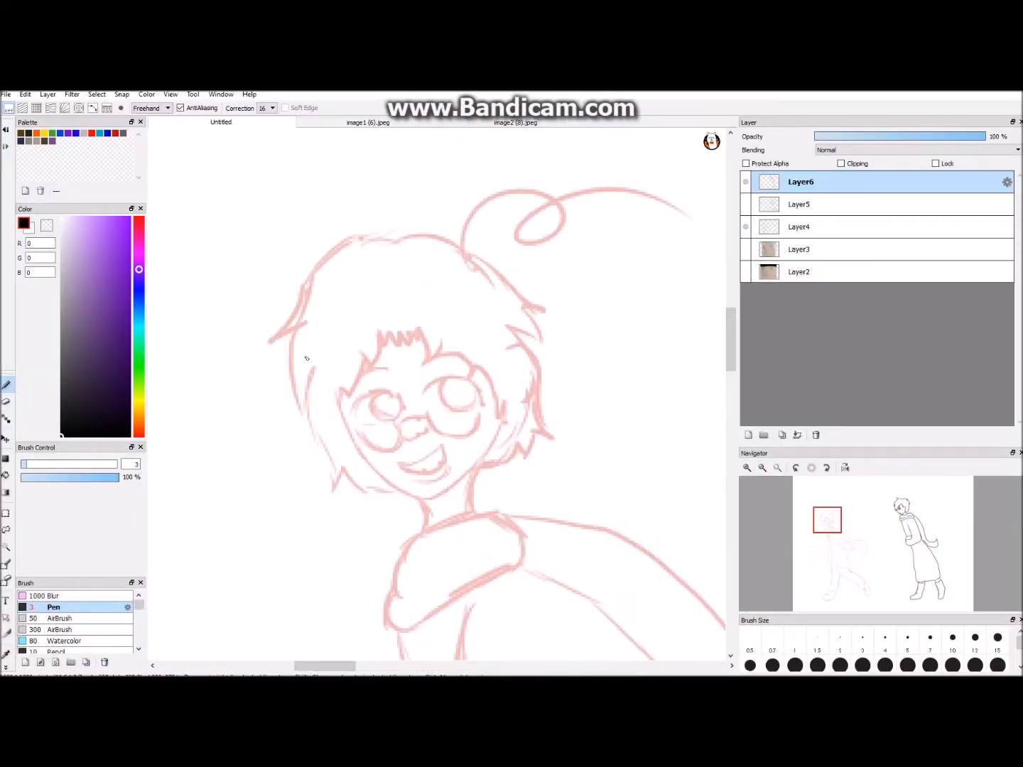
mouse_move(338, 400)
left_mouse_down()
mouse_move(393, 489)
mouse_move(504, 437)
mouse_move(506, 416)
left_mouse_up()
key("ctrl+plus")
mouse_move(376, 536)
left_mouse_down()
mouse_move(439, 540)
mouse_move(369, 541)
left_mouse_up()
left_click_drag(451, 564, 406, 576)
left_click_drag(417, 471, 370, 487)
mouse_move(281, 469)
left_mouse_down()
mouse_move(361, 482)
mouse_move(421, 437)
mouse_move(528, 433)
left_mouse_up()
- Ink both of the left figure's eyes with round irises and upper lash lines
key("ctrl+plus")
mouse_move(194, 443)
left_mouse_down()
mouse_move(332, 419)
mouse_move(341, 438)
left_mouse_up()
mouse_move(249, 411)
left_mouse_down()
mouse_move(291, 464)
mouse_move(316, 416)
left_mouse_up()
key("ctrl+minus")
key("ctrl+minus")
key("ctrl+minus")
key("ctrl+minus")
key("ctrl+minus")
key("ctrl+plus")
key("ctrl+plus")
key("ctrl+plus")
key("ctrl+plus")
mouse_move(414, 373)
left_mouse_down()
mouse_move(468, 358)
mouse_move(522, 398)
left_mouse_up()
mouse_move(464, 367)
left_mouse_down()
mouse_move(455, 377)
mouse_move(502, 376)
left_mouse_up()
key("ctrl+minus")
key("ctrl+minus")
key("ctrl+minus")
key("ctrl+minus")
key("ctrl+minus")
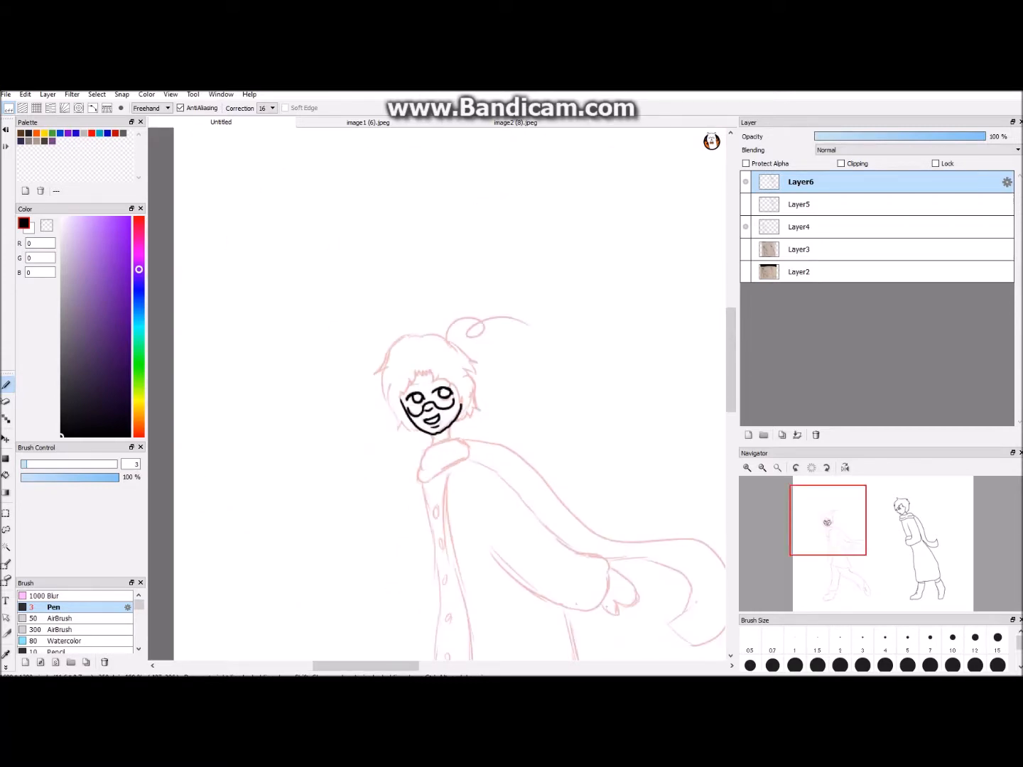
- Ink the left figure's eyebrows and the jagged fringe across the forehead
key("ctrl+plus")
key("ctrl+plus")
key("ctrl+plus")
key("ctrl+plus")
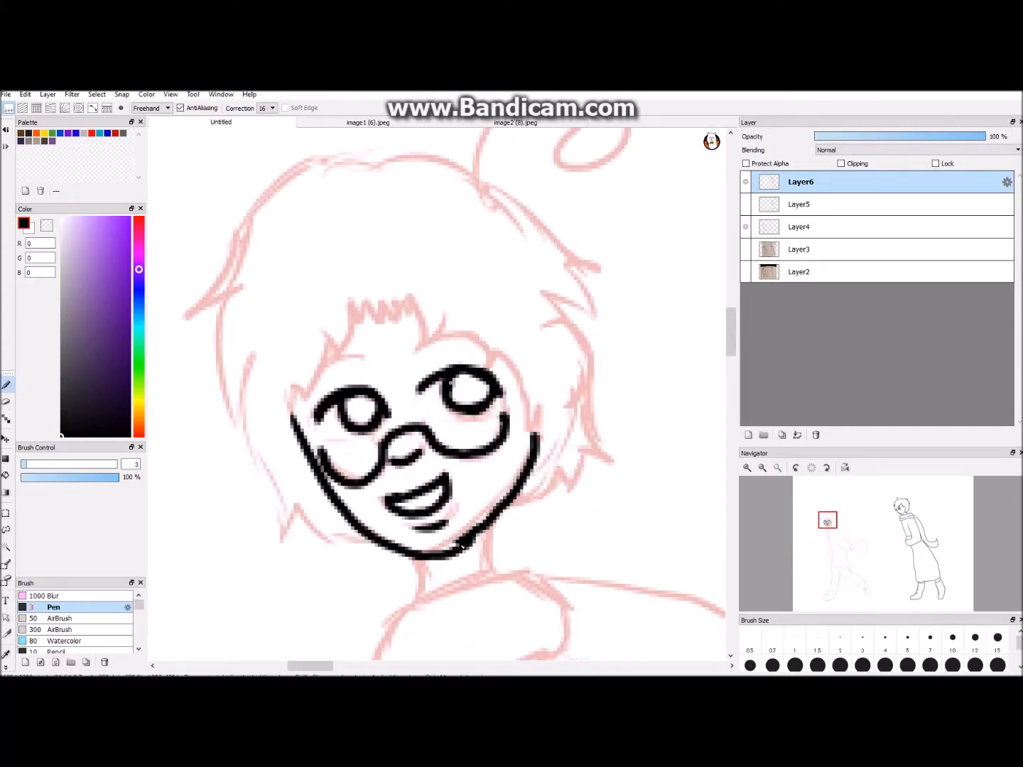
key("ctrl+plus")
left_click_drag(286, 367, 353, 349)
left_click_drag(423, 340, 502, 343)
mouse_move(322, 283)
left_mouse_down()
mouse_move(392, 294)
mouse_move(425, 334)
left_mouse_up()
left_click_drag(397, 346, 455, 287)
key("ctrl+minus")
mouse_move(325, 287)
left_mouse_down()
mouse_move(303, 314)
mouse_move(326, 361)
mouse_move(288, 417)
left_mouse_up()
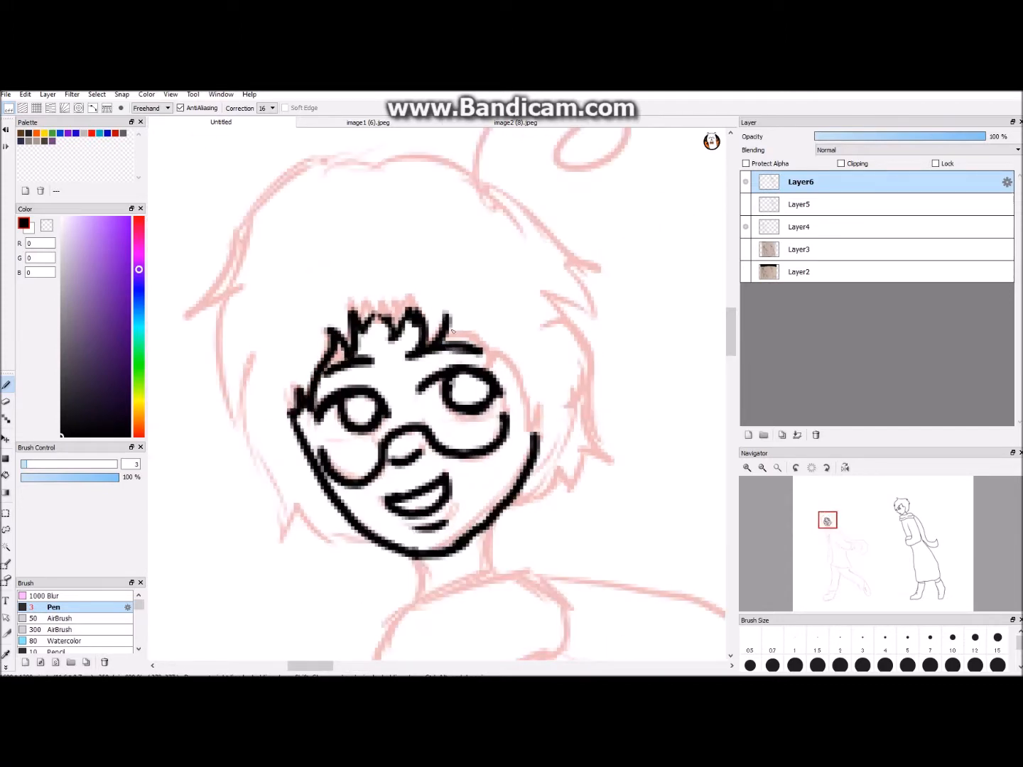
left_click_drag(447, 329, 472, 343)
- Undo the last fringe stroke and ink the hair edge running down the far side of the left figure's face
key("ctrl+minus")
key("ctrl+minus")
key("ctrl+z")
left_click_drag(335, 667, 348, 666)
key("ctrl+plus")
key("ctrl+plus")
left_click_drag(279, 348, 331, 431)
- Ink the left figure's outer hair outline around the crown and down both sides with pointed tips
key("ctrl+minus")
left_click_drag(348, 666, 328, 666)
mouse_move(438, 246)
left_mouse_down()
mouse_move(399, 244)
mouse_move(348, 324)
mouse_move(415, 490)
mouse_move(436, 495)
left_mouse_up()
key("ctrl+z")
left_click_drag(312, 666, 332, 665)
mouse_move(334, 237)
left_mouse_down()
mouse_move(490, 333)
mouse_move(466, 328)
left_mouse_up()
mouse_move(470, 336)
left_mouse_down()
mouse_move(495, 422)
mouse_move(420, 479)
left_mouse_up()
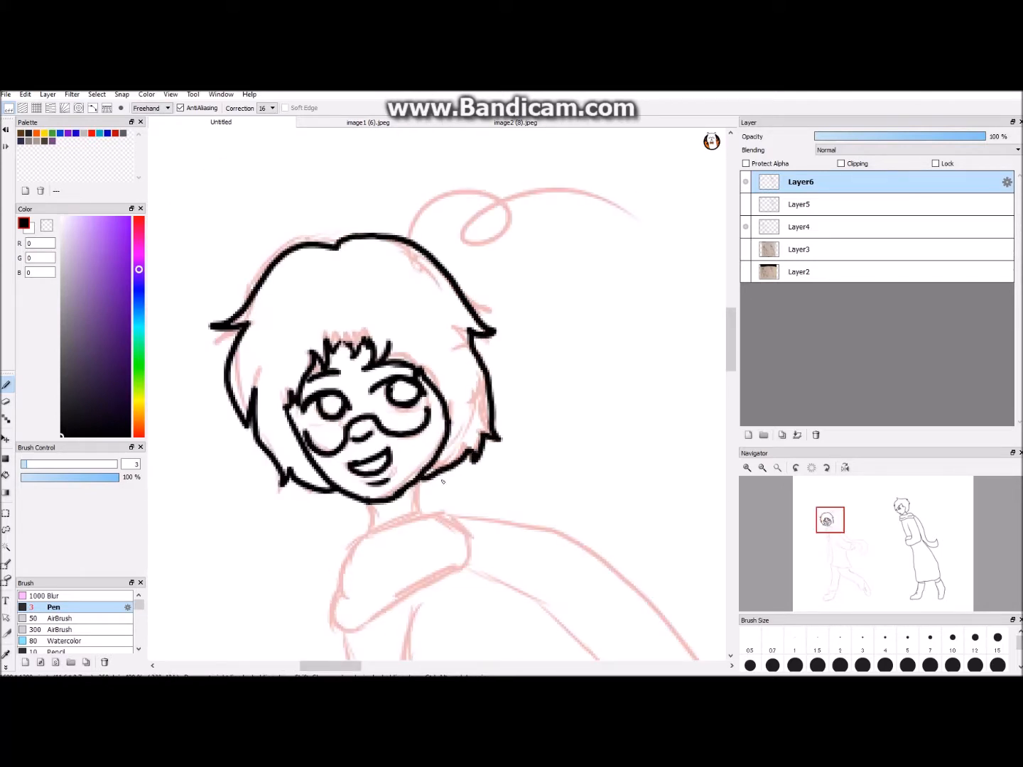
- Erase the hair edge along the far side of the left figure's face and re-ink it closer to the glasses
key("ctrl+minus")
key("ctrl+minus")
key("ctrl+minus")
key("ctrl+minus")
left_click_drag(730, 360, 731, 367)
key("ctrl+plus")
- Erase and re-ink the lower far side of the left figure's face, continuing the line down into the neck
key("ctrl+plus")
key("ctrl+plus")
key("ctrl+plus")
key("ctrl+plus")
key("ctrl+plus")
key("e")
left_click_drag(418, 330, 442, 495)
key("b")
left_click_drag(406, 323, 434, 497)
key("ctrl+minus")
key("ctrl+minus")
key("ctrl+minus")
key("ctrl+minus")
key("ctrl+minus")
key("ctrl+minus")
key("ctrl+plus")
mouse_move(731, 362)
left_mouse_down()
mouse_move(731, 373)
mouse_move(730, 323)
left_mouse_up()
- Ink the curled hair strand on top of the left figure's head and the folded scarf around the neck
key("ctrl+plus")
key("ctrl+plus")
key("ctrl+plus")
- Ink the left figure's coat sleeve with its cuff and the hand trailing behind
key("ctrl+plus")
left_click(6, 404)
mouse_move(428, 458)
left_mouse_down()
mouse_move(418, 398)
mouse_move(422, 424)
left_mouse_up()
mouse_move(430, 462)
left_mouse_down()
mouse_move(441, 526)
mouse_move(426, 484)
left_mouse_up()
left_click(6, 384)
left_click_drag(424, 425, 419, 495)
mouse_move(419, 495)
left_mouse_down()
mouse_move(431, 537)
mouse_move(440, 534)
left_mouse_up()
left_click(5, 402)
left_click(5, 384)
key("ctrl+minus")
key("ctrl+minus")
key("ctrl+minus")
key("ctrl+minus")
key("ctrl+minus")
left_click_drag(732, 354, 732, 367)
key("ctrl+plus")
key("ctrl+plus")
key("ctrl+plus")
left_click_drag(422, 231, 520, 208)
left_click_drag(731, 342, 732, 367)
mouse_move(393, 265)
left_mouse_down()
mouse_move(367, 344)
mouse_move(446, 264)
left_mouse_up()
left_click_drag(381, 306, 430, 285)
key("ctrl+minus")
left_click_drag(357, 666, 374, 666)
mouse_move(372, 330)
left_mouse_down()
mouse_move(457, 412)
mouse_move(549, 469)
mouse_move(401, 458)
left_mouse_up()
left_click_drag(731, 380, 732, 396)
key("ctrl+plus")
left_click_drag(359, 665, 377, 665)
left_click_drag(483, 412, 487, 477)
mouse_move(462, 484)
left_mouse_down()
mouse_move(467, 494)
mouse_move(487, 477)
left_mouse_up()
- Undo the first short coat stroke and ink the coat's front edge, hem and back edge
key("ctrl+minus")
left_click_drag(376, 665, 364, 665)
left_click_drag(351, 288, 357, 311)
key("ctrl+z")
key("ctrl+minus")
left_click_drag(374, 256, 428, 504)
key("ctrl+minus")
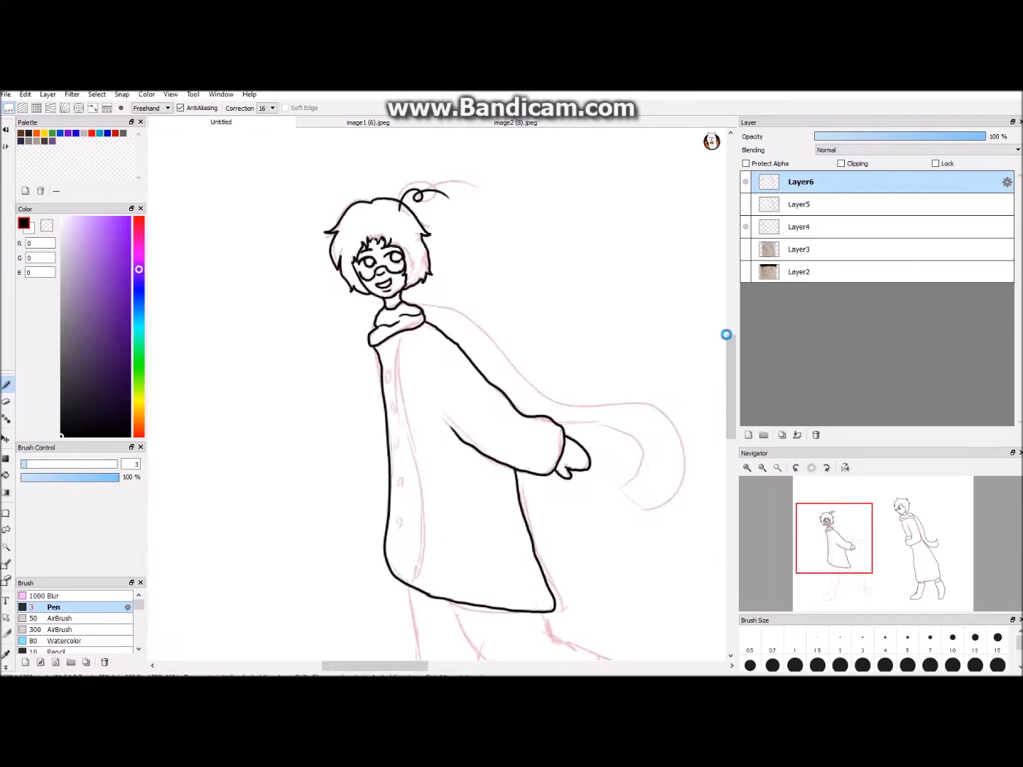
- Ink the coat's front placket line and add five small oval buttons with the brush in Ellipse mode
key("ctrl+plus")
left_click_drag(380, 216, 399, 546)
left_click(153, 108)
left_click(150, 158)
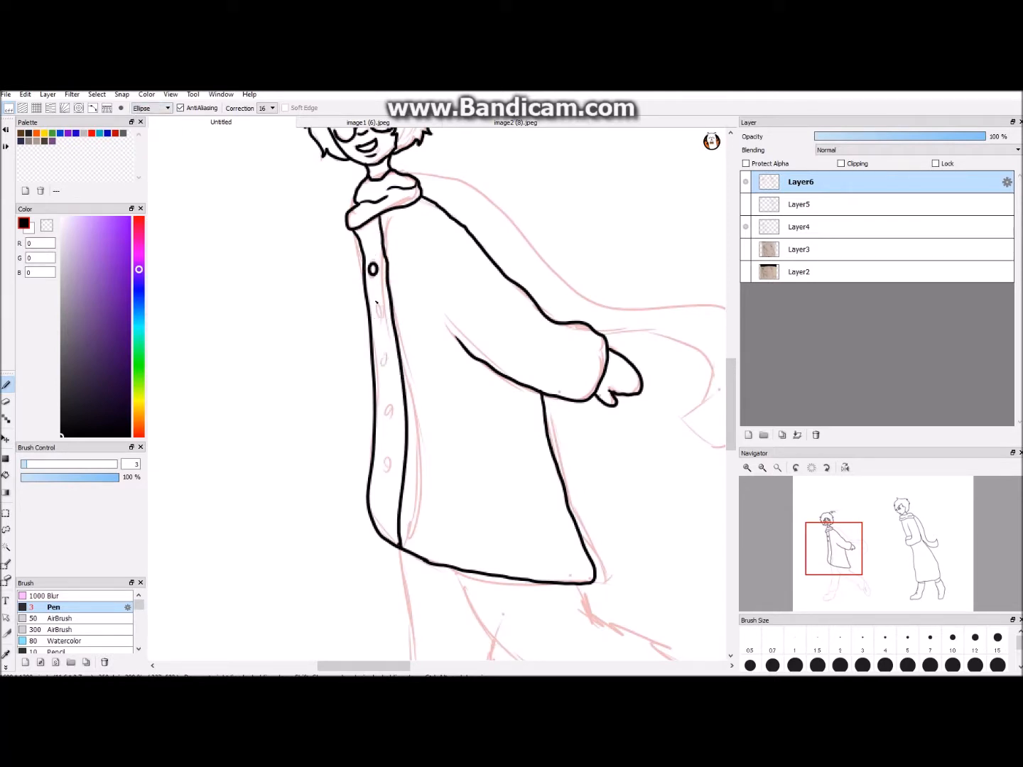
key("ctrl+minus")
key("ctrl+minus")
key("ctrl+minus")
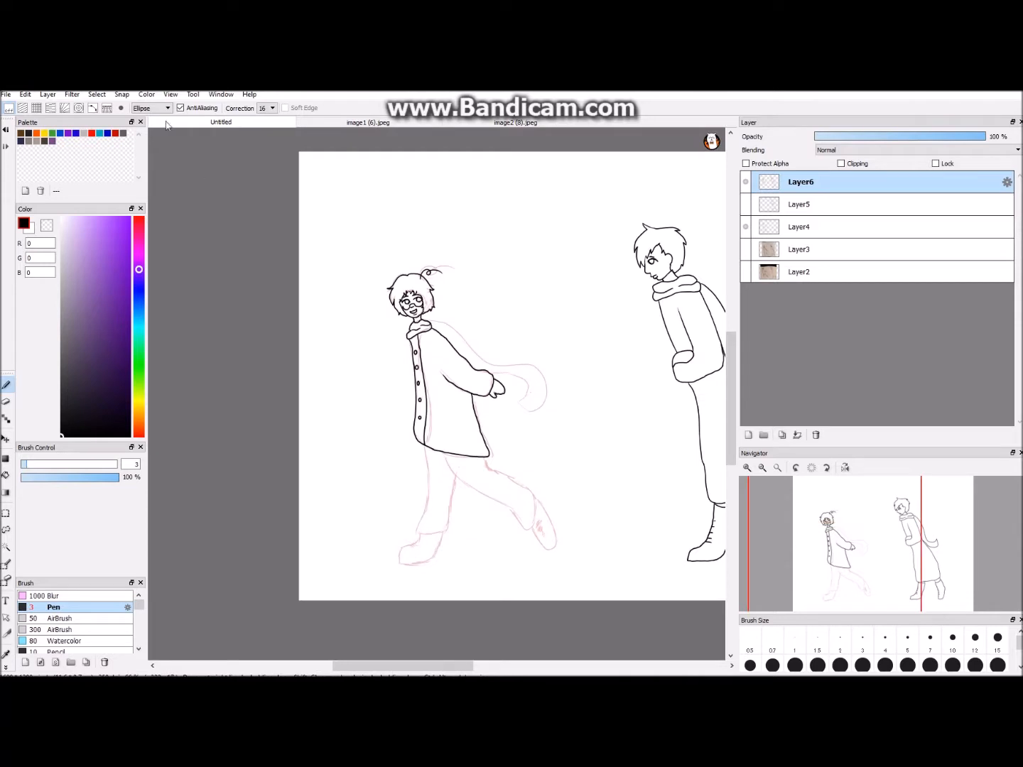
- Ink the left figure's long scarf tail flowing back over the arm, with its curled end
key("ctrl+plus")
key("ctrl+plus")
key("ctrl+plus")
mouse_move(288, 227)
left_mouse_down()
mouse_move(310, 232)
mouse_move(411, 317)
mouse_move(507, 437)
left_mouse_up()
left_click_drag(508, 364, 433, 358)
- Ink the left figure's rear trouser leg from the coat hem to the rounded cuff
key("ctrl+minus")
scroll(426, 352, "down", 3)
key("ctrl+plus")
left_click_drag(323, 315, 440, 425)
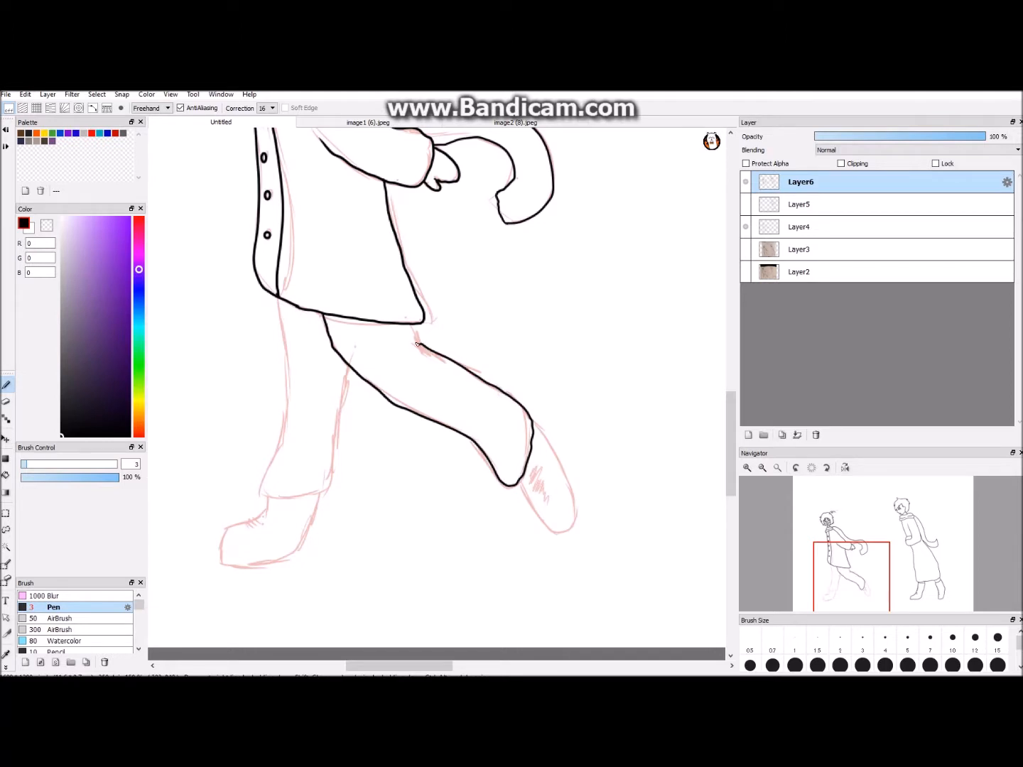
- Ink the raised rear shoe with short lace marks and close the gap between the leg and coat hem
mouse_move(357, 666)
left_mouse_down()
mouse_move(469, 666)
mouse_move(379, 645)
left_mouse_up()
left_click_drag(395, 482, 443, 529)
scroll(413, 427, "up", 1)
left_click_drag(413, 427, 406, 341)
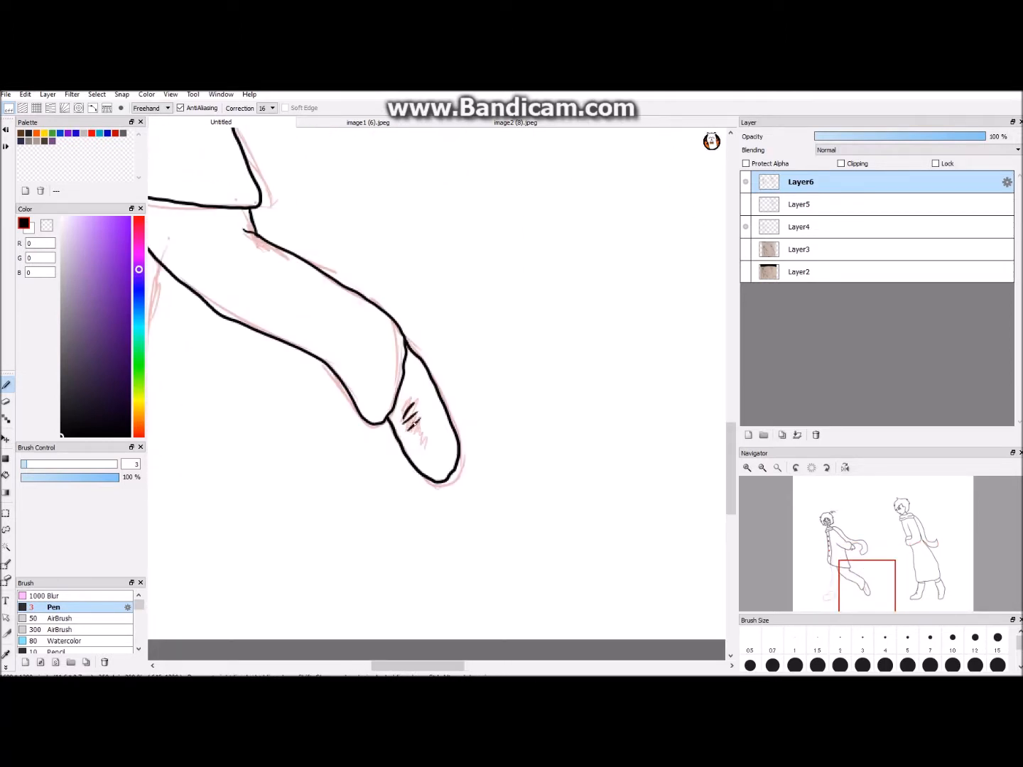
- Ink the left figure's front trouser leg down both sides and across the cuff
scroll(446, 434, "down", 3)
left_click_drag(430, 666, 403, 666)
scroll(453, 235, "up", 2)
left_click_drag(455, 238, 466, 429)
scroll(438, 399, "down", 1)
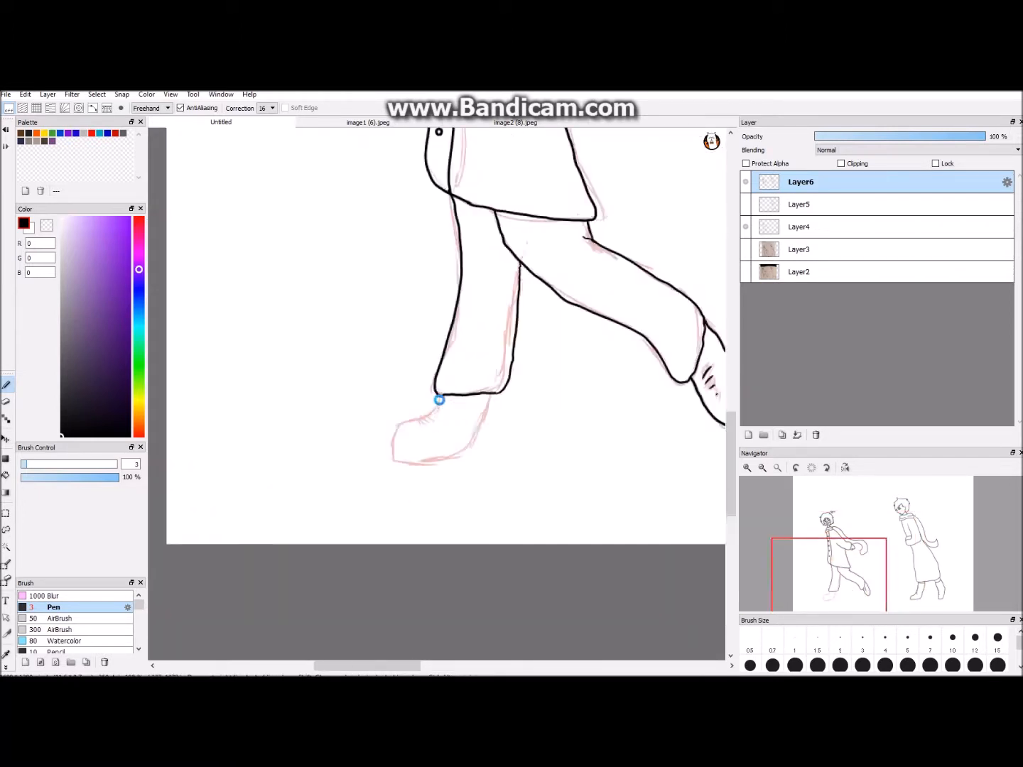
- Ink the front shoe's ankle, heel and sole, undoing and redrawing the unsuitable strokes
scroll(440, 402, "up", 2)
left_click_drag(508, 436, 510, 393)
scroll(594, 516, "down", 4)
scroll(594, 515, "up", 4)
key("ctrl+z")
mouse_move(443, 396)
left_mouse_down()
mouse_move(444, 428)
mouse_move(406, 434)
left_mouse_up()
key("ctrl+z")
left_click_drag(498, 479, 500, 427)
scroll(557, 504, "down", 3)
scroll(557, 503, "up", 3)
- Erase at the toe end of the front shoe and undo the last change
left_click(6, 401)
mouse_move(403, 486)
left_mouse_down()
mouse_move(393, 443)
mouse_move(361, 491)
mouse_move(388, 535)
left_mouse_up()
left_click(6, 384)
scroll(383, 455, "up", 1)
key("ctrl+z")
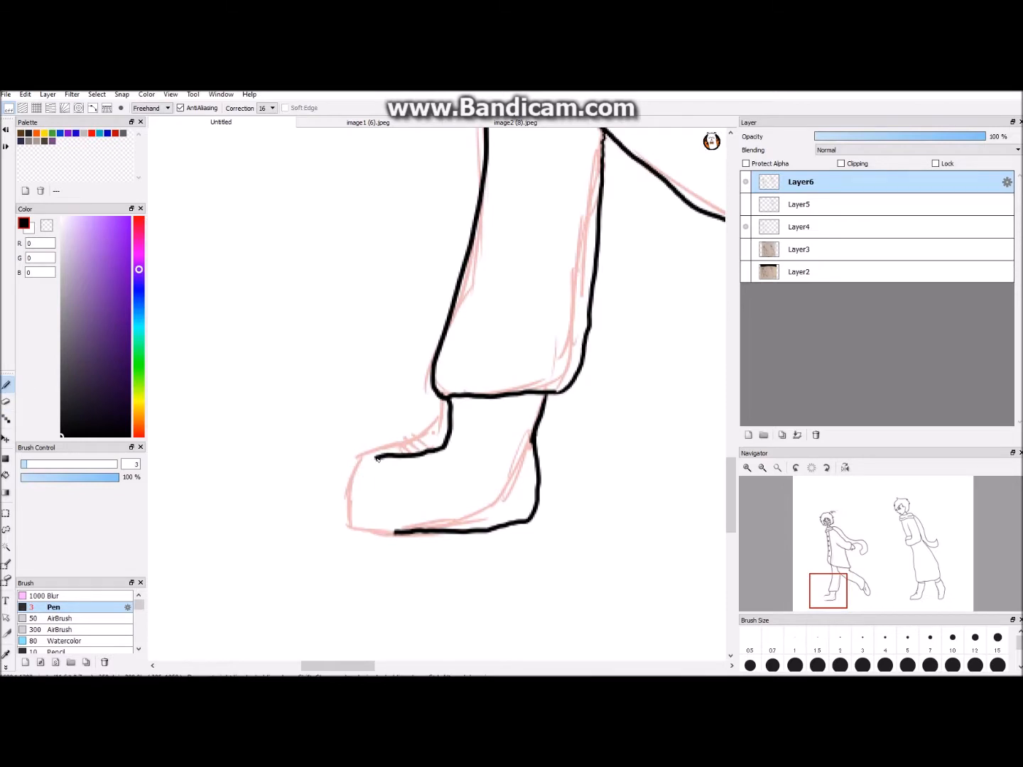
- Ink the front shoe's toe and short lace marks along the instep
left_click_drag(378, 456, 391, 534)
left_click_drag(455, 433, 464, 430)
scroll(576, 527, "down", 4)
left_click_drag(467, 665, 473, 666)
scroll(455, 512, "up", 4)
- Erase the front shoe's toe line between the instep and the sole
left_click(6, 401)
left_click_drag(265, 456, 285, 533)
left_click(7, 384)
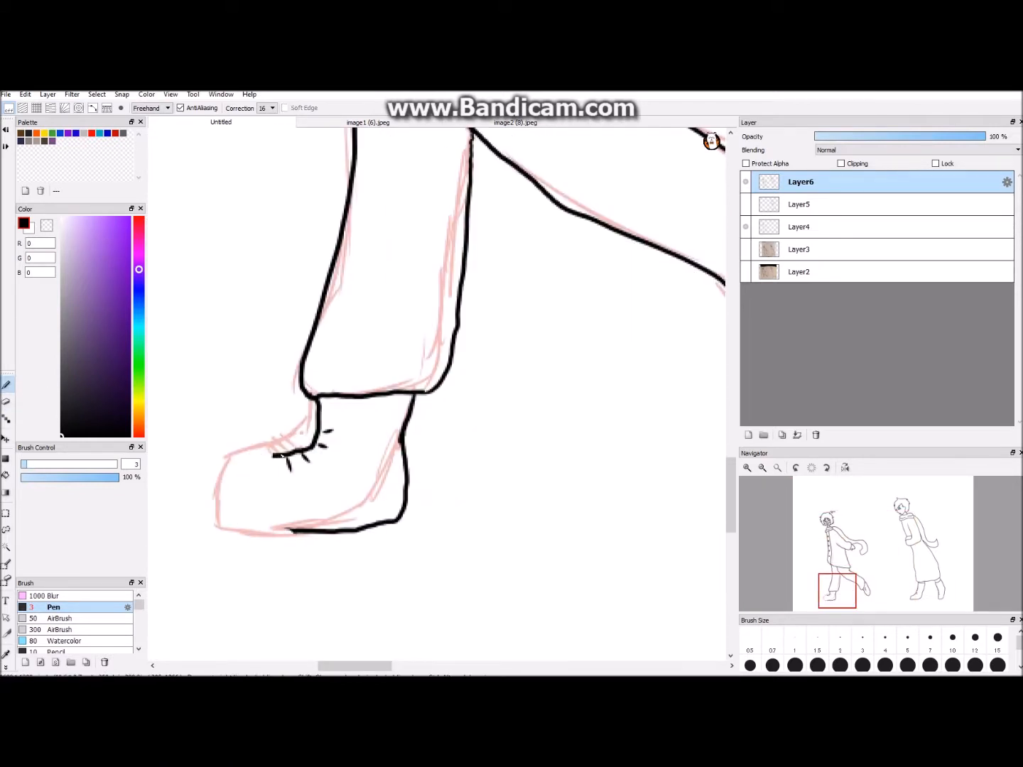
- Hide the pink sketch layer so only the black line art shows
scroll(286, 531, "down", 4)
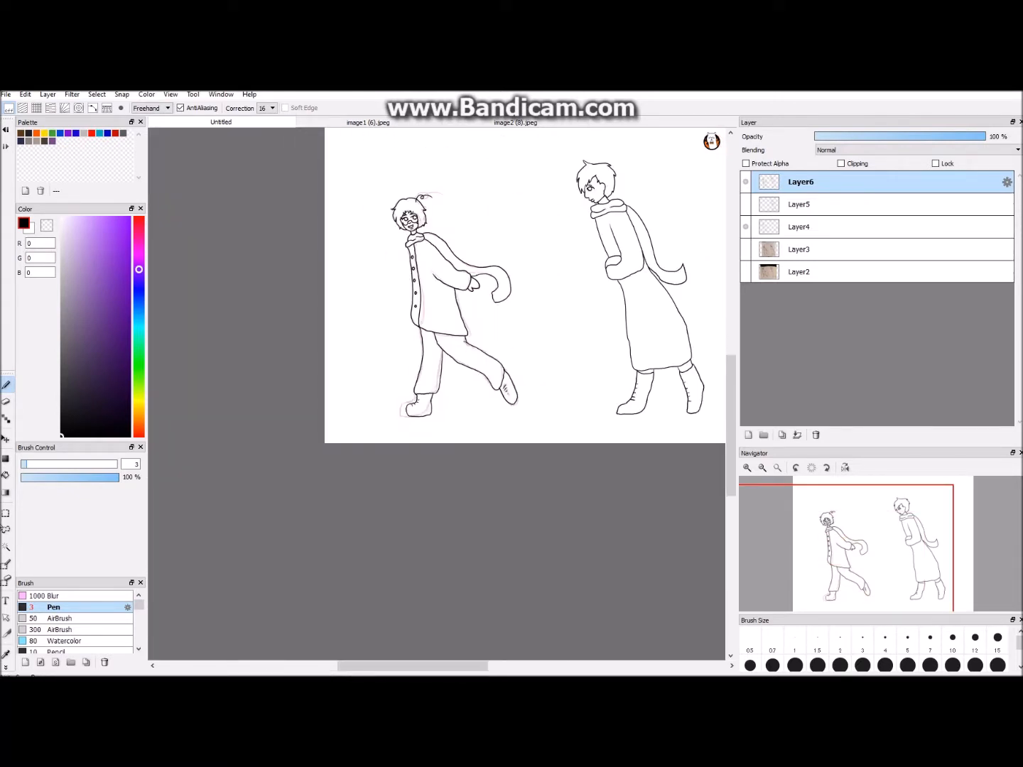
scroll(525, 285, "down", 2)
left_click(745, 250)
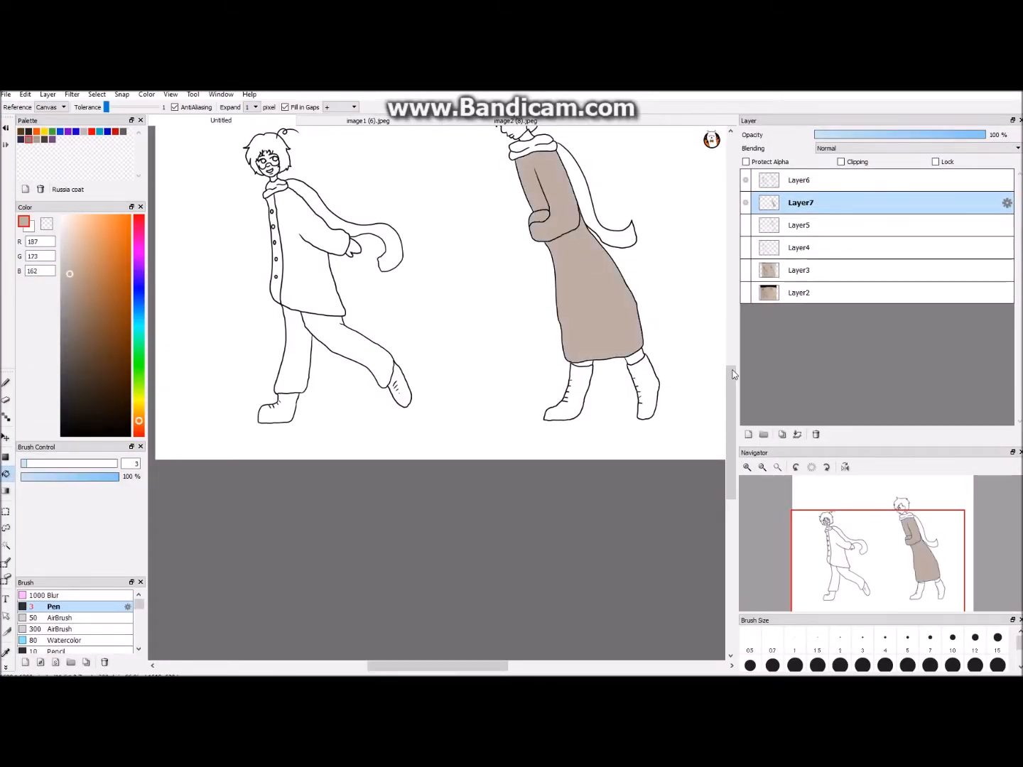
- Fill the left figure's coat and button placket with greyish brown, RGB 156, 142, 131
scroll(468, 394, "up", 3)
scroll(469, 394, "down", 1)
left_click(71, 301)
scroll(455, 388, "up", 2)
left_click(220, 389)
left_click(201, 387)
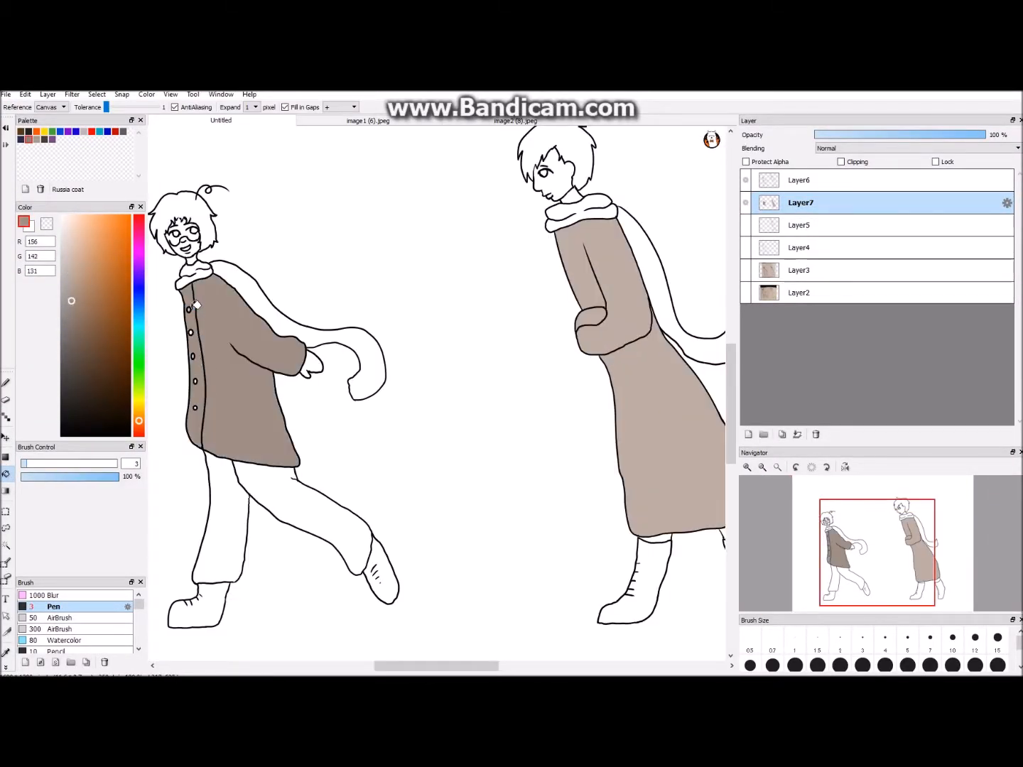
- Undo the fill made near the left figure's raised leg and touch up a small spot with the Pen
left_click(377, 533)
key("ctrl+z")
left_click_drag(394, 665, 362, 665)
scroll(402, 382, "up", 2)
key("b")
left_click_drag(245, 368, 245, 374)
- Add a new layer below the coat colour layer and fill the whole canvas with dark red, RGB 128, 79, 88
scroll(515, 233, "down", 5)
left_click(749, 434)
left_click_drag(792, 204, 791, 238)
left_click(139, 239)
left_click_drag(139, 240, 139, 221)
left_click(86, 325)
left_click(6, 474)
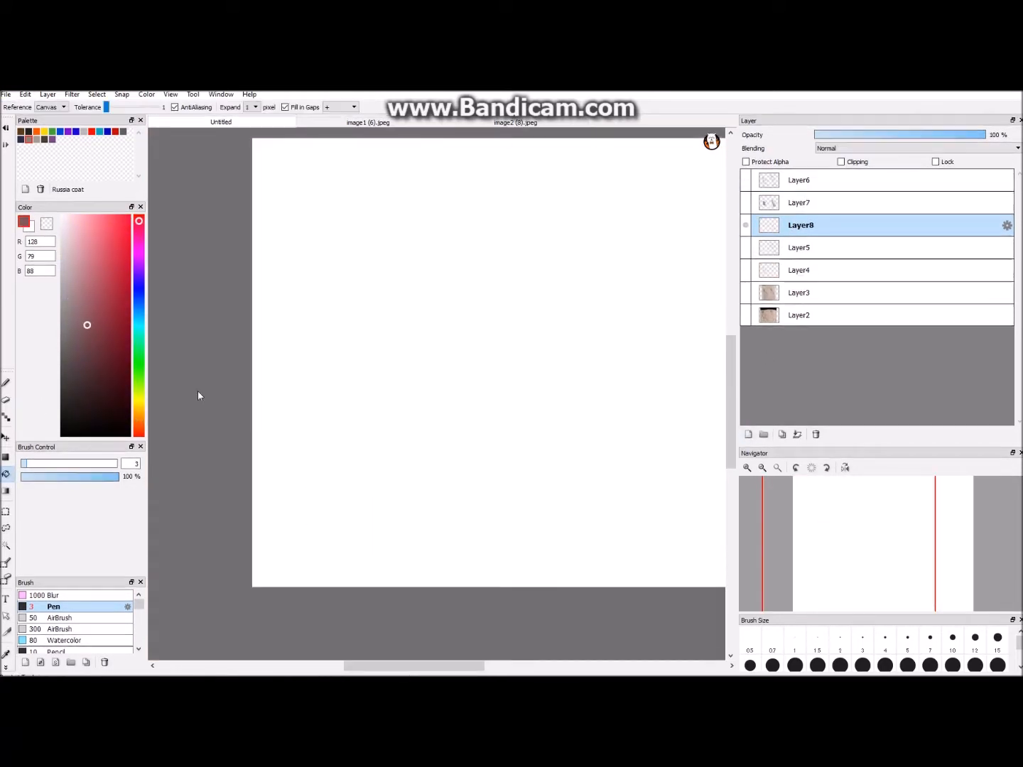
left_click(532, 320)
- Fill the left figure's scarf, its trailing tail and the hand with dark brown
scroll(213, 353, "up", 3)
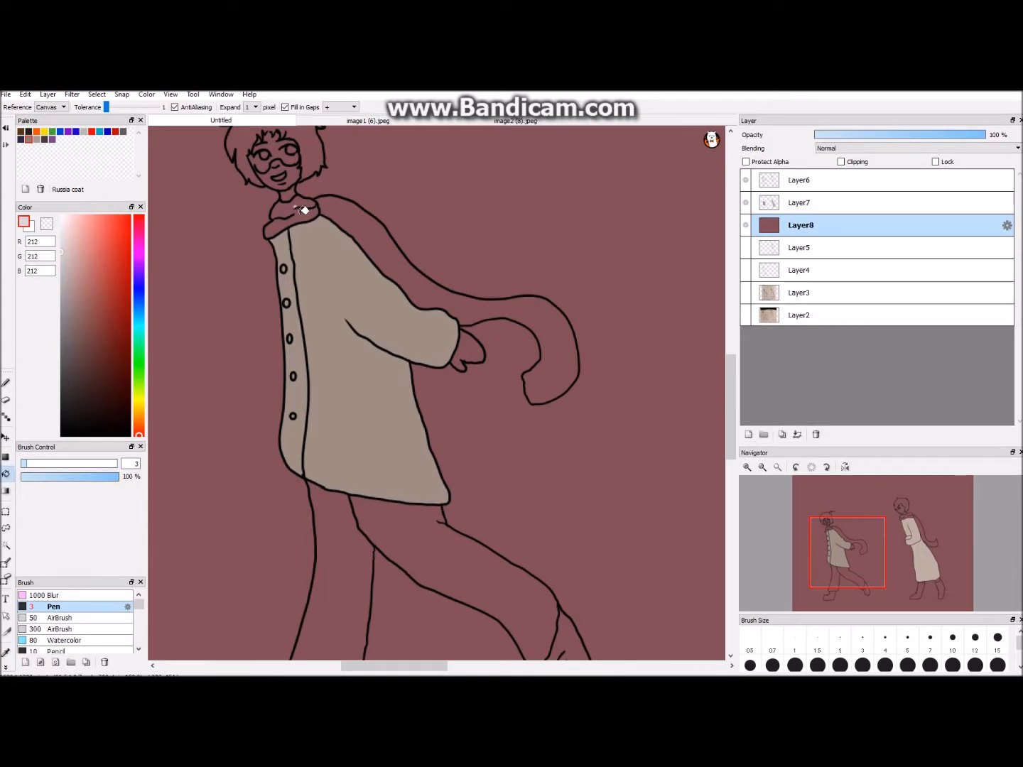
left_click(44, 140)
left_click(297, 216)
left_click(399, 259)
left_click(471, 349)
- Fill both of the left figure's shoes and both of the right figure's boots with the same dark brown
scroll(641, 355, "down", 2)
left_click(500, 519)
left_click(375, 540)
left_click_drag(425, 666, 477, 666)
scroll(479, 554, "up", 1)
left_click(469, 577)
left_click(558, 555)
- Fill the right figure's scarf tail and neck wrap with pale lilac, RGB 188, 165, 189
left_click_drag(731, 401, 731, 368)
scroll(411, 327, "up", 2)
left_click(139, 252)
left_click(73, 261)
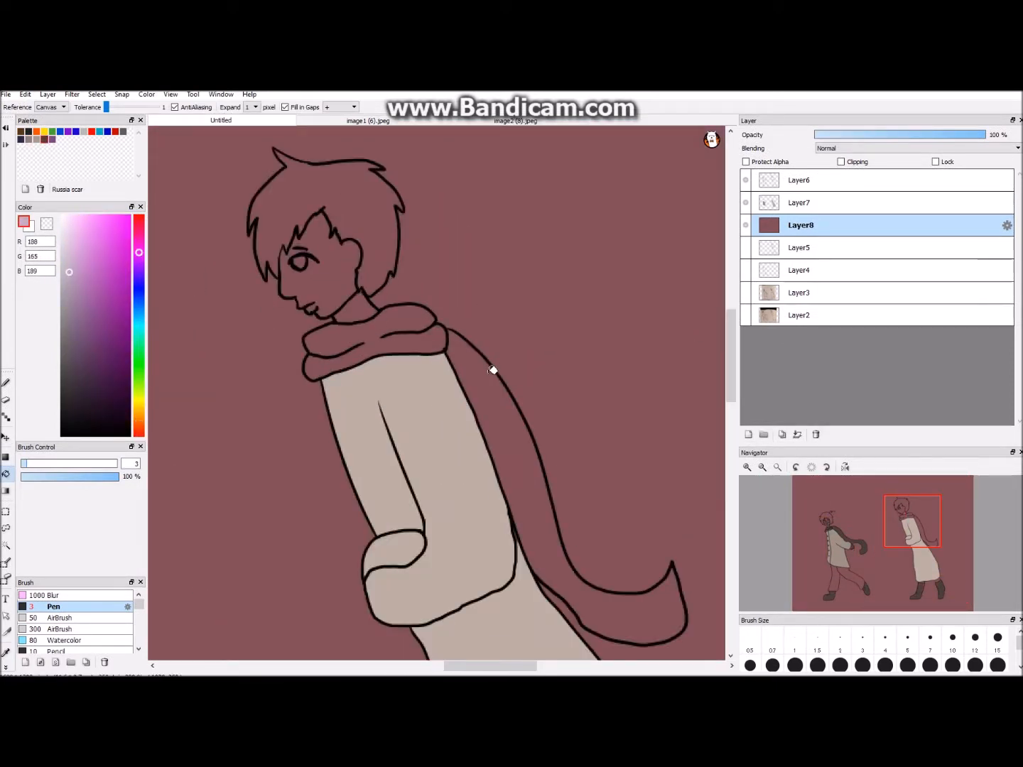
left_click(490, 398)
left_click(408, 344)
- Fill both of the left figure's trouser legs with dark navy blue
scroll(412, 354, "down", 3)
left_click(63, 376)
mouse_move(441, 667)
left_mouse_down()
mouse_move(422, 667)
mouse_move(447, 667)
left_mouse_up()
left_click(139, 303)
left_click(79, 379)
left_click(367, 536)
left_click(407, 527)
- Undo the first hair fill and fill the left figure's hair with tan, RGB 192, 165, 142
scroll(386, 393, "up", 4)
left_click(138, 412)
left_click(76, 254)
left_click(401, 323)
key("ctrl+z")
left_click(80, 271)
left_click(255, 304)
key("b")
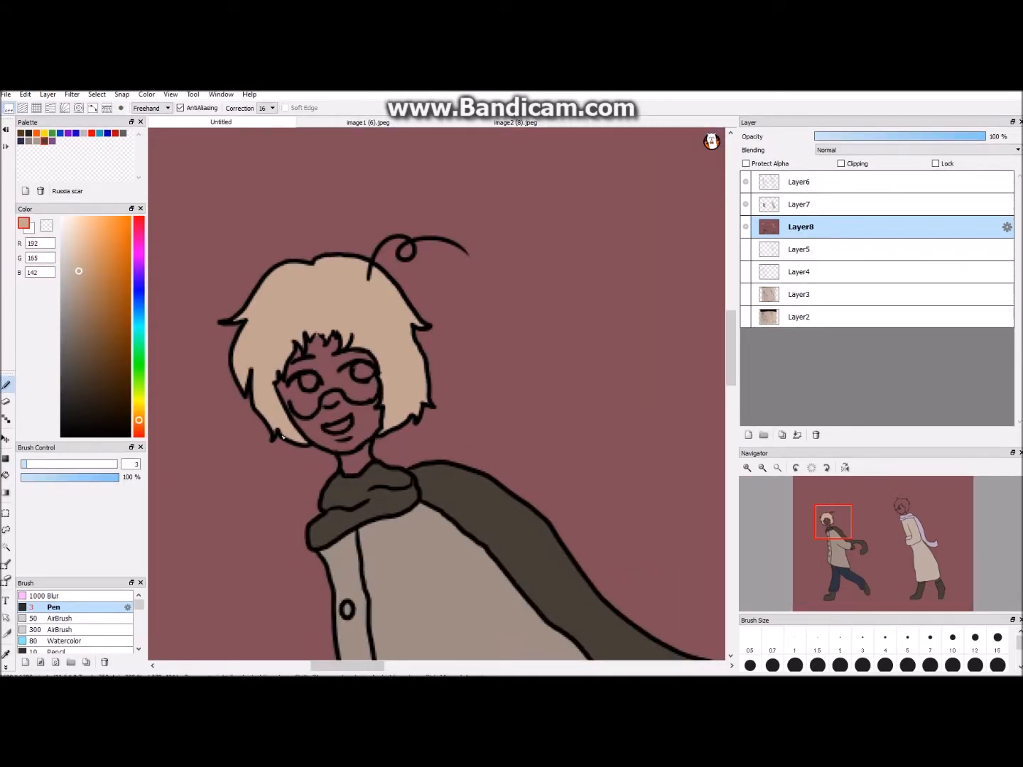
- Fill the left figure's face and neck with a pale pink skin tone
scroll(401, 424, "up", 4)
left_click_drag(316, 666, 298, 666)
left_click_drag(137, 235, 139, 429)
left_click(69, 255)
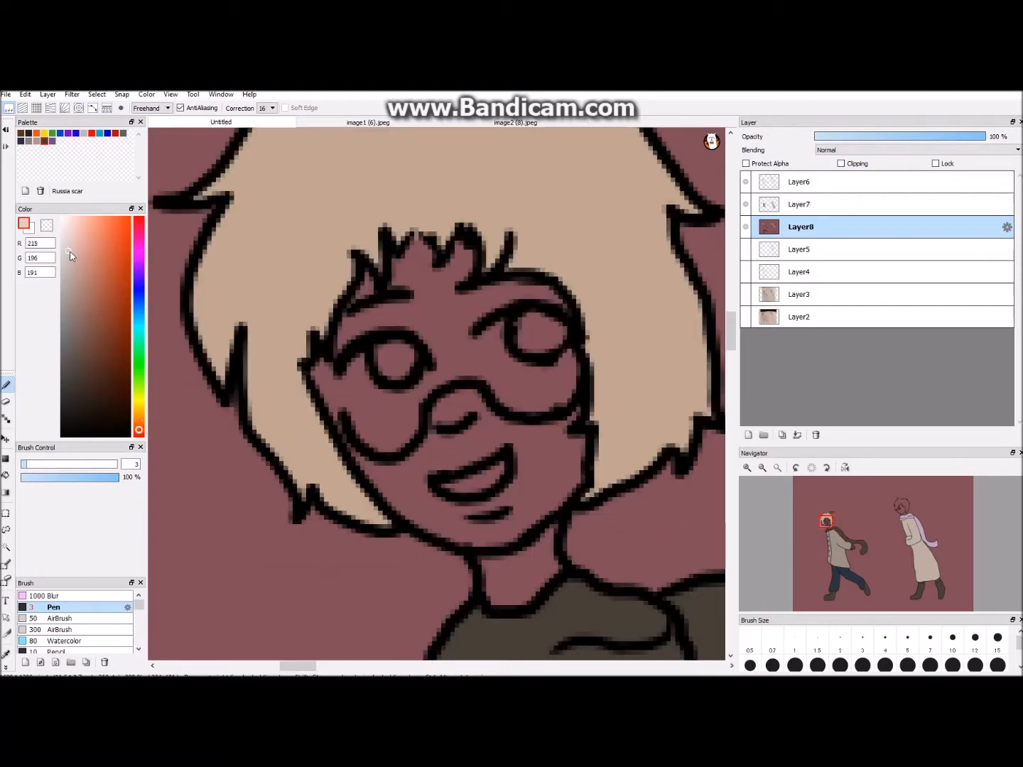
key("g")
left_click(390, 420)
scroll(451, 462, "down", 2)
left_click(468, 441)
left_click(433, 319)
key("b")
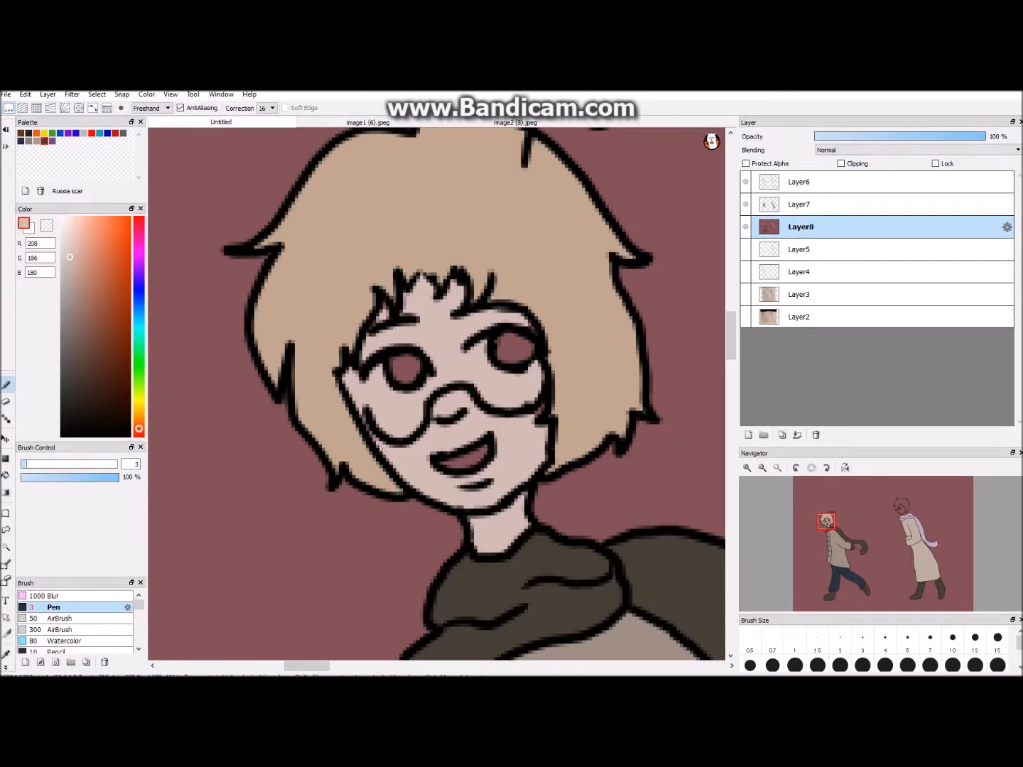
- Colour both of the left figure's irises muted purple
scroll(563, 416, "down", 3)
scroll(582, 451, "up", 3)
key("i")
left_click(309, 289)
key("b")
left_click(139, 269)
left_click(83, 322)
left_click_drag(399, 364, 407, 362)
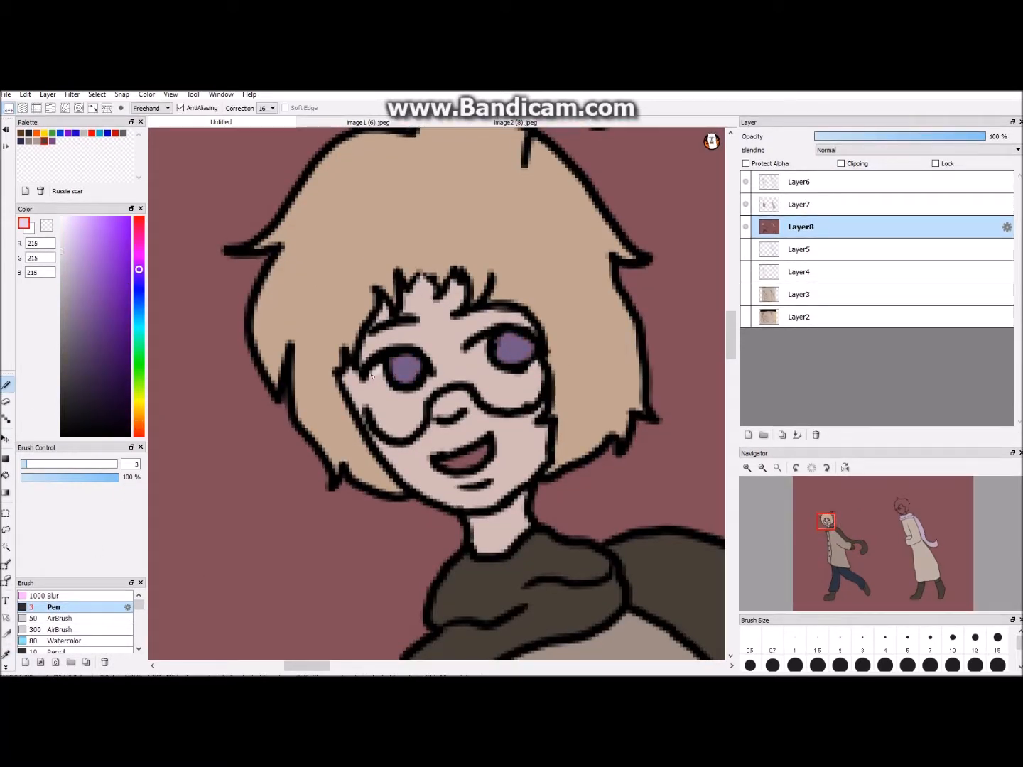
- Paint the left figure's eye whites light grey, RGB 215, 215, 215, and fill the mouth with muted dark red, RGB 115, 71, 78
scroll(507, 355, "down", 5)
scroll(378, 577, "up", 5)
key("i")
left_click(399, 479)
left_click(7, 471)
scroll(561, 454, "down", 2)
scroll(560, 455, "down", 3)
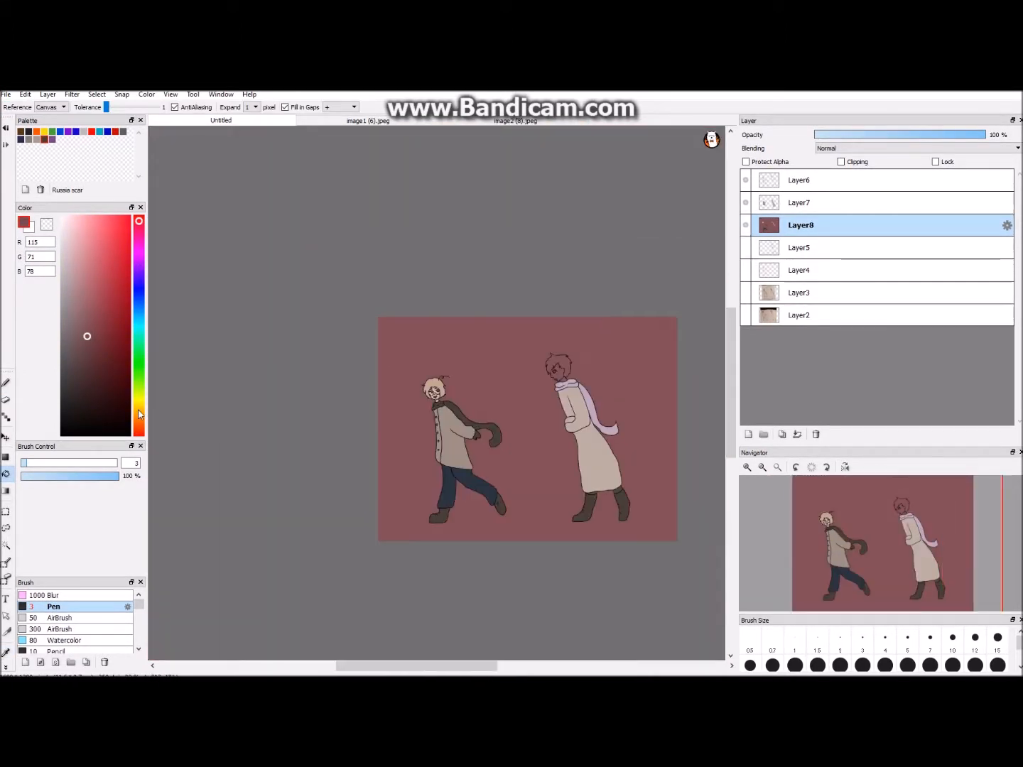
- Clear the maroon background from Layer8 and merge Layer7 down into it
key("ctrl+z")
scroll(579, 359, "up", 1)
scroll(435, 395, "up", 1)
left_click(745, 225)
left_click(744, 225)
left_click(799, 203)
left_click(796, 434)
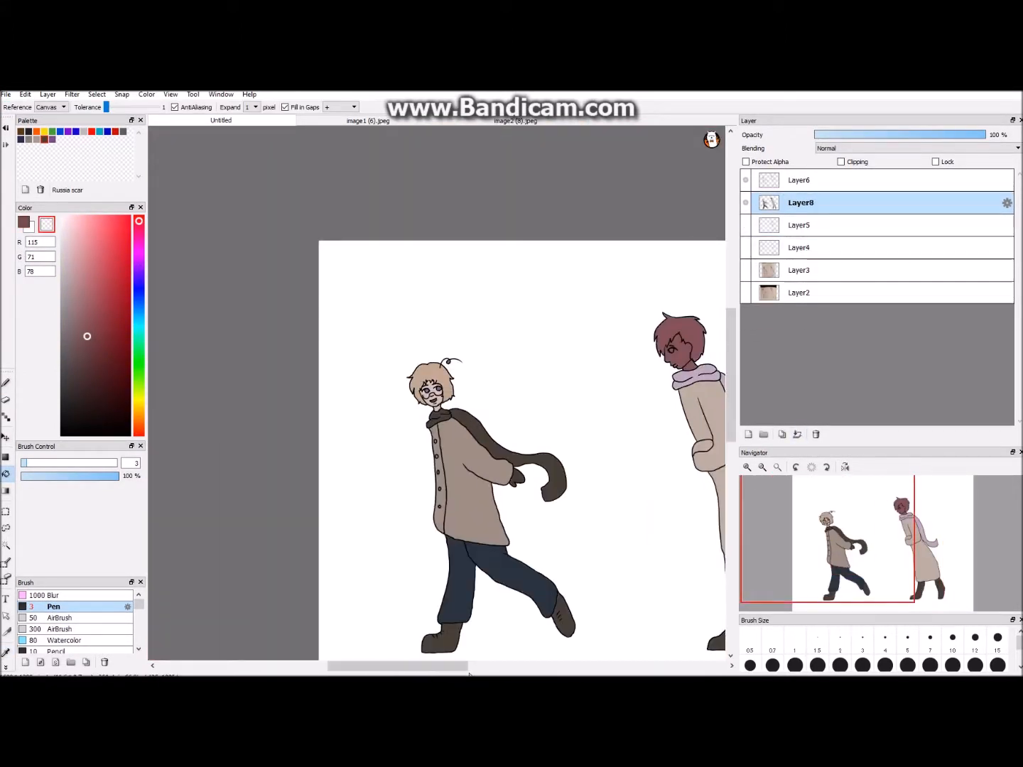
- Add a new layer beneath Layer8 and fill it with the maroon background colour
scroll(484, 440, "down", 1)
left_click(748, 433)
left_click(563, 344)
left_click(5, 469)
left_click(746, 178)
left_click(746, 201)
left_click(24, 223)
left_click(593, 352)
left_click(745, 202)
left_click(745, 180)
scroll(435, 393, "up", 2)
scroll(435, 394, "down", 2)
left_click(745, 181)
left_click(746, 181)
- Fill the right figure's face and neck on Layer8 with pale skin tone, RGB 215, 200, 196
left_click_drag(414, 669, 477, 667)
scroll(397, 455, "up", 4)
left_click(5, 653)
left_click(575, 398)
left_click(5, 474)
scroll(511, 426, "up", 1)
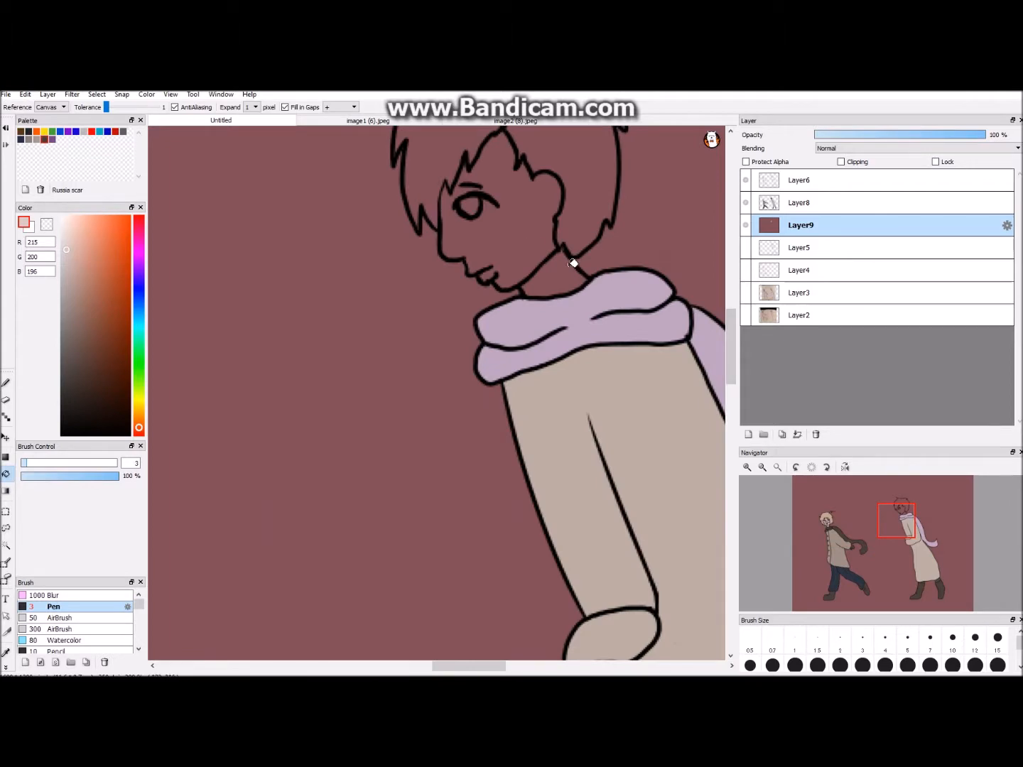
scroll(572, 263, "down", 2)
left_click(800, 208)
left_click(491, 282)
scroll(490, 282, "up", 3)
key("b")
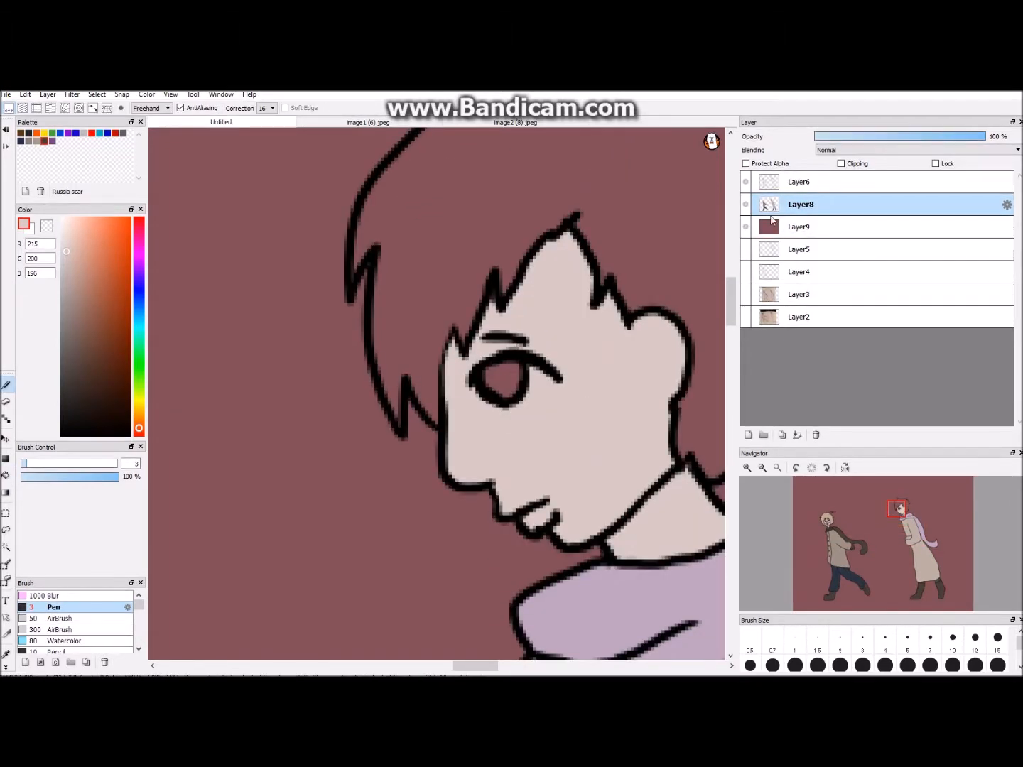
- Paint the right figure's iris dark muted violet on Layer8
left_click(746, 205)
left_click(746, 204)
left_click(746, 227)
key("ctrl+minus")
key("ctrl+minus")
key("ctrl+minus")
key("ctrl+minus")
key("ctrl+minus")
key("ctrl+minus")
left_click(745, 227)
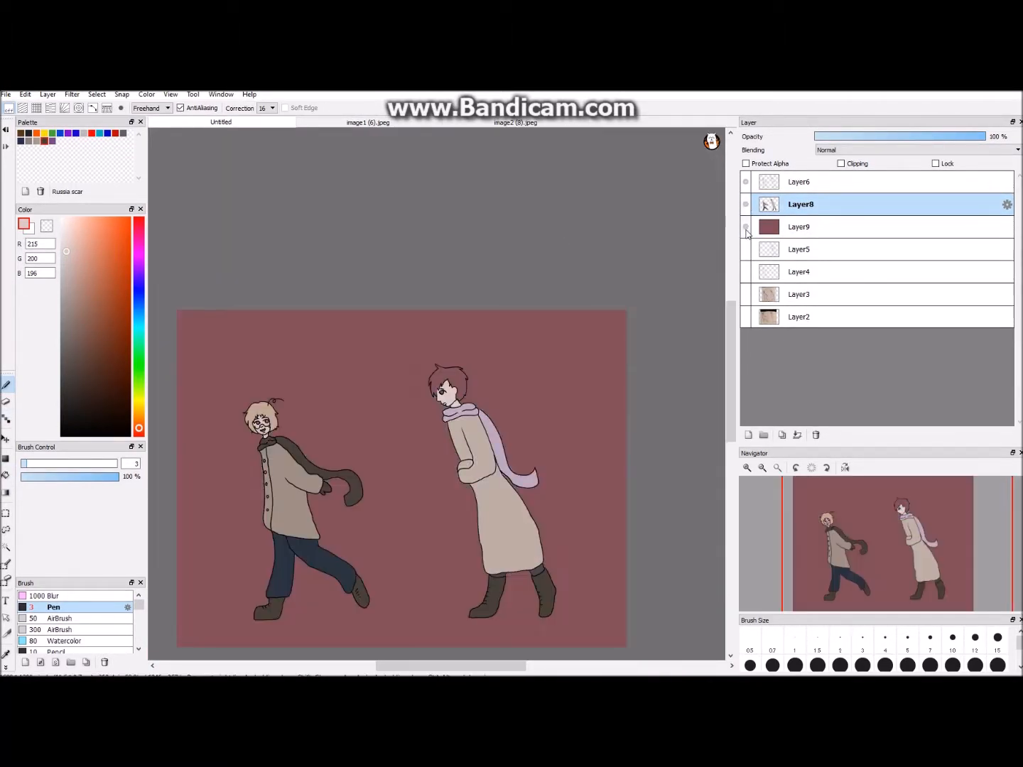
key("ctrl+plus")
key("ctrl+plus")
key("ctrl+plus")
key("ctrl+plus")
key("ctrl+plus")
key("ctrl+plus")
key("ctrl+plus")
left_click(139, 263)
left_click_drag(99, 336, 95, 352)
mouse_move(508, 376)
left_mouse_down()
mouse_move(498, 371)
mouse_move(533, 399)
left_mouse_up()
- Fill the right figure's hair with pale beige, RGB 210, 196, 185, and add a clipping layer above Layer8
left_click(6, 655)
left_click(469, 418)
left_click(7, 385)
key("ctrl+minus")
key("ctrl+minus")
key("ctrl+minus")
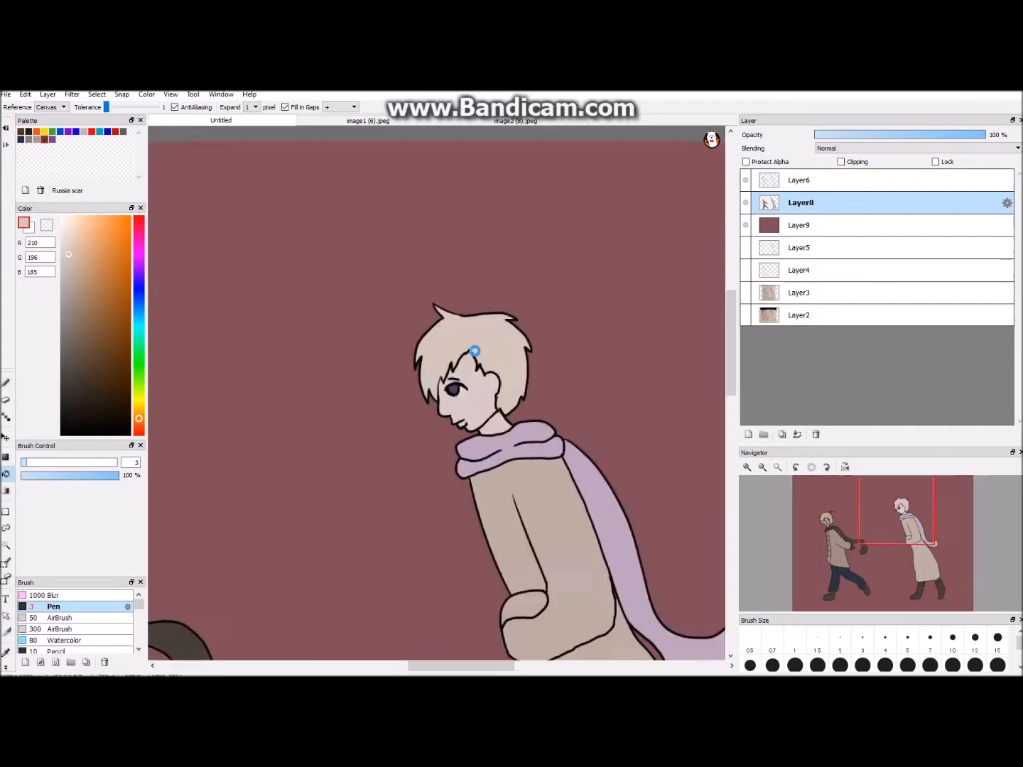
left_click(748, 434)
left_click(840, 163)
key("ctrl+minus")
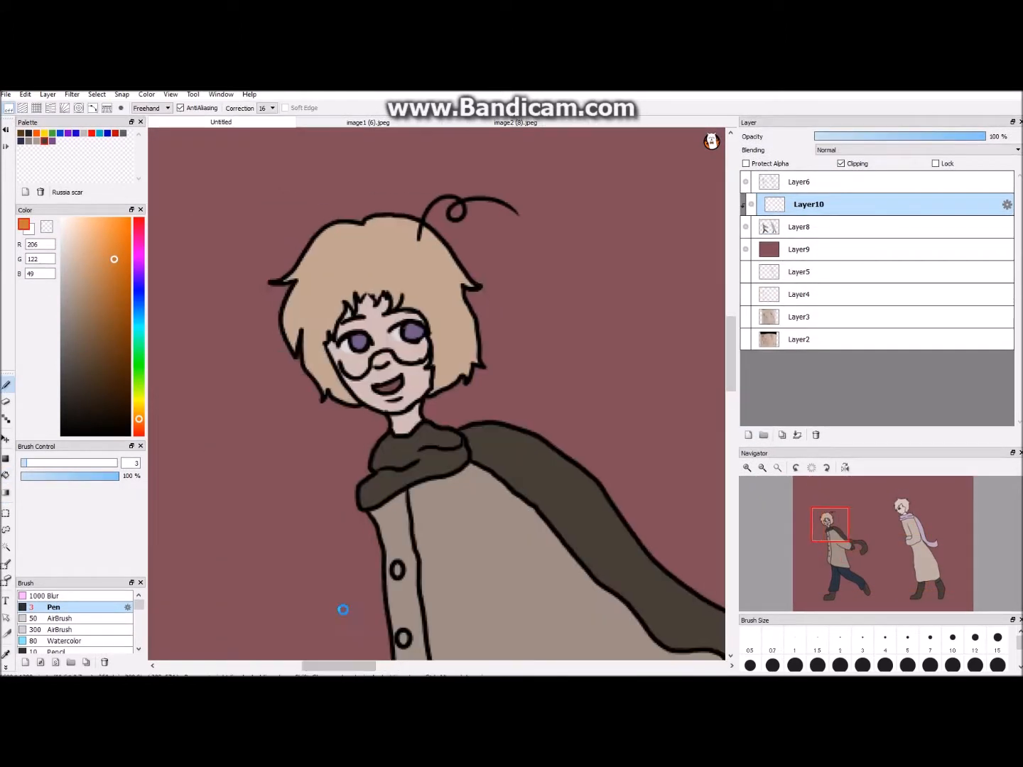
- Try orange shading on the left side of the left figure's hair and a semi-transparent "Light" direction note on a new layer
left_click_drag(235, 243, 255, 237)
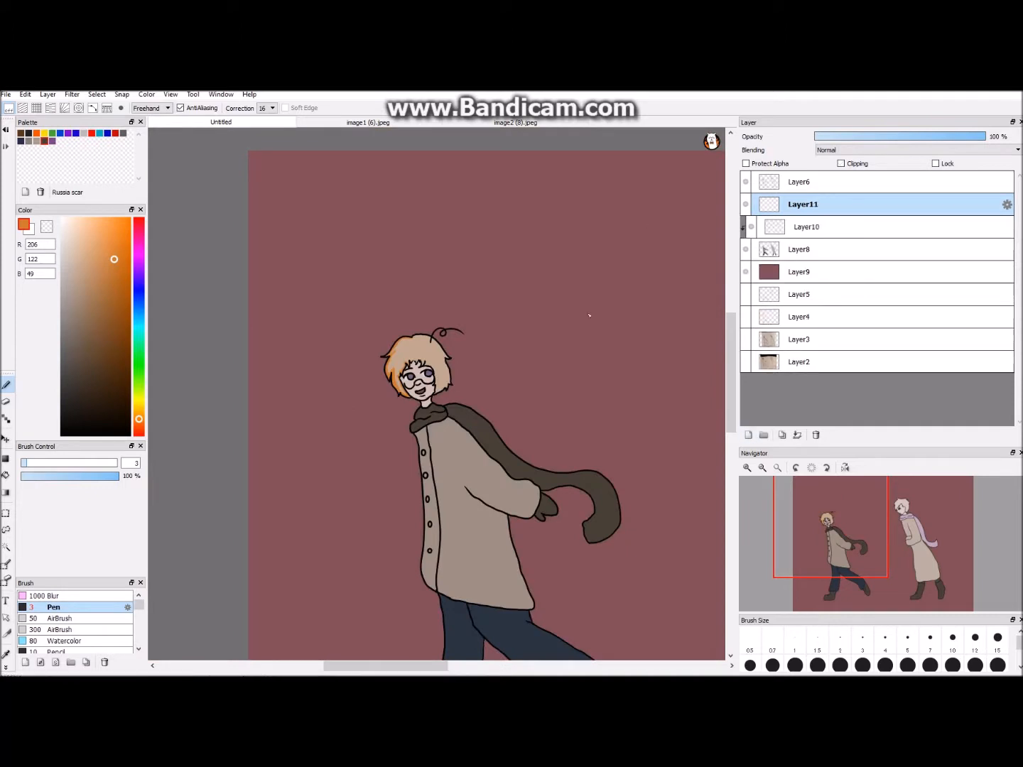
key("ctrl+minus")
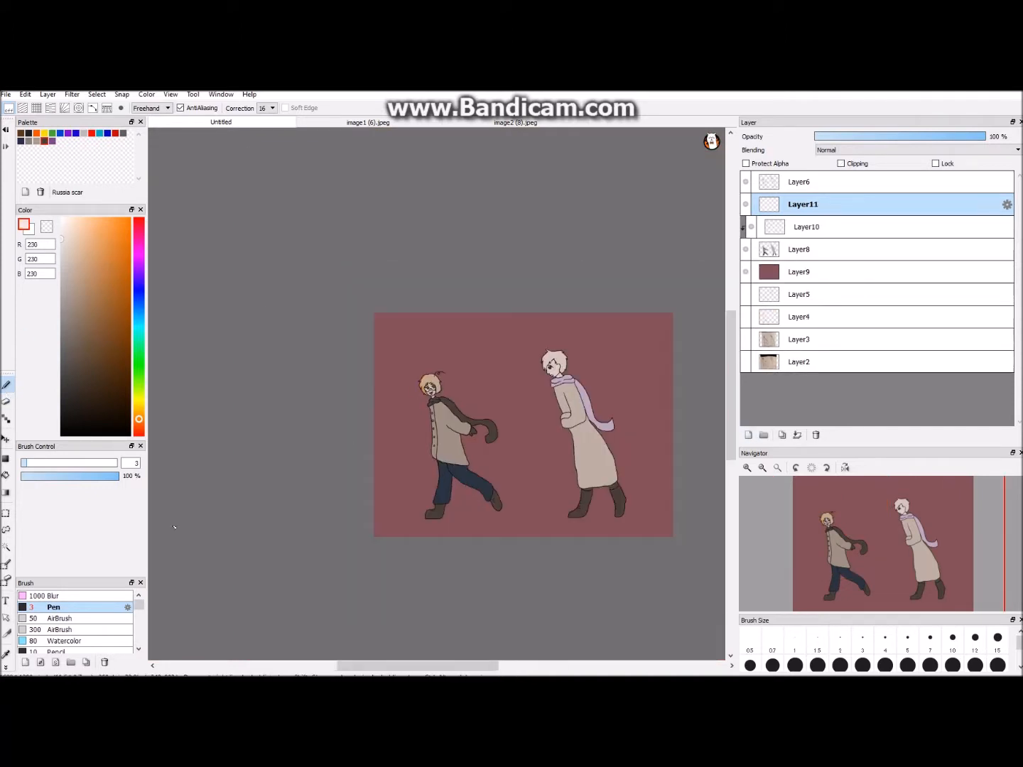
left_click_drag(492, 344, 519, 363)
mouse_move(509, 332)
left_mouse_down()
mouse_move(535, 322)
mouse_move(592, 335)
left_mouse_up()
key("ctrl+plus")
key("ctrl+plus")
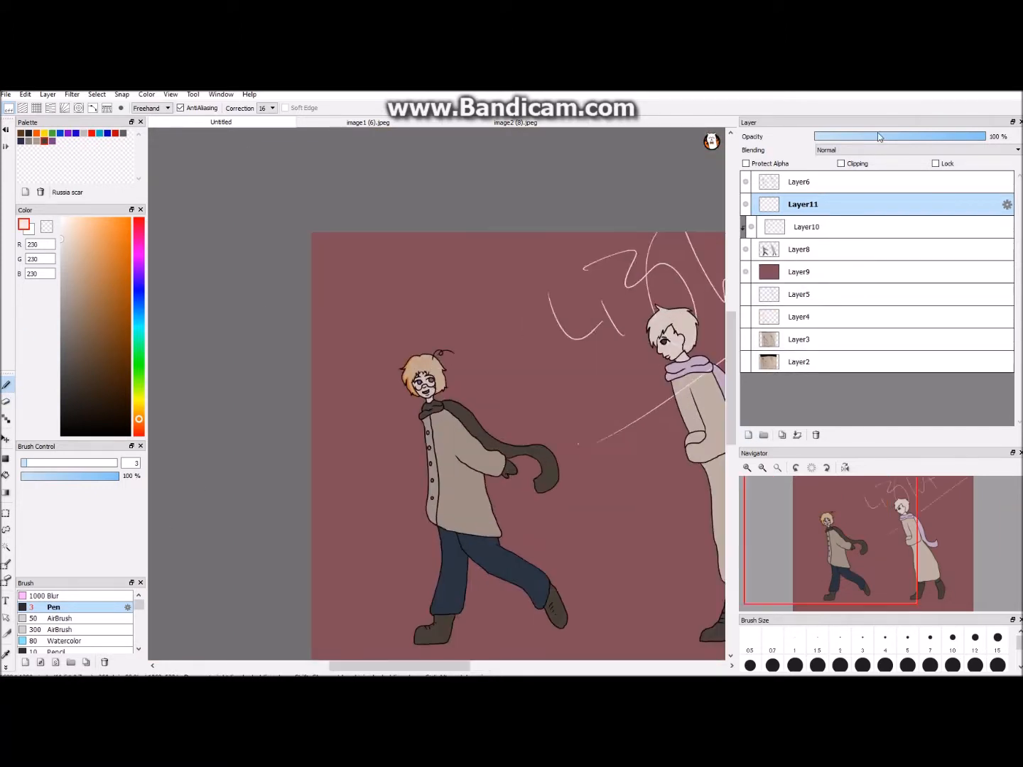
left_click(884, 137)
- Try a lighter hair tone, RGB 220, 202, 187, and lower the orange shading layer's opacity to 40%
key("ctrl+plus")
left_click(801, 253)
key("ctrl+plus")
key("ctrl+plus")
key("ctrl+plus")
right_click(354, 199)
left_click(71, 248)
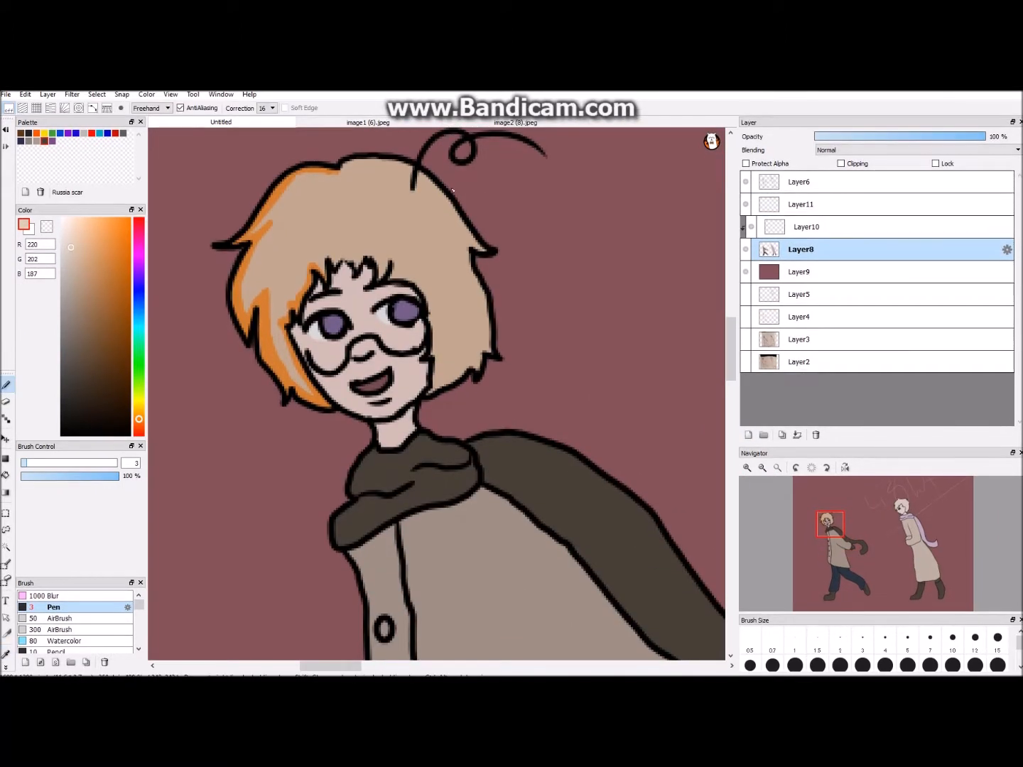
left_click(800, 226)
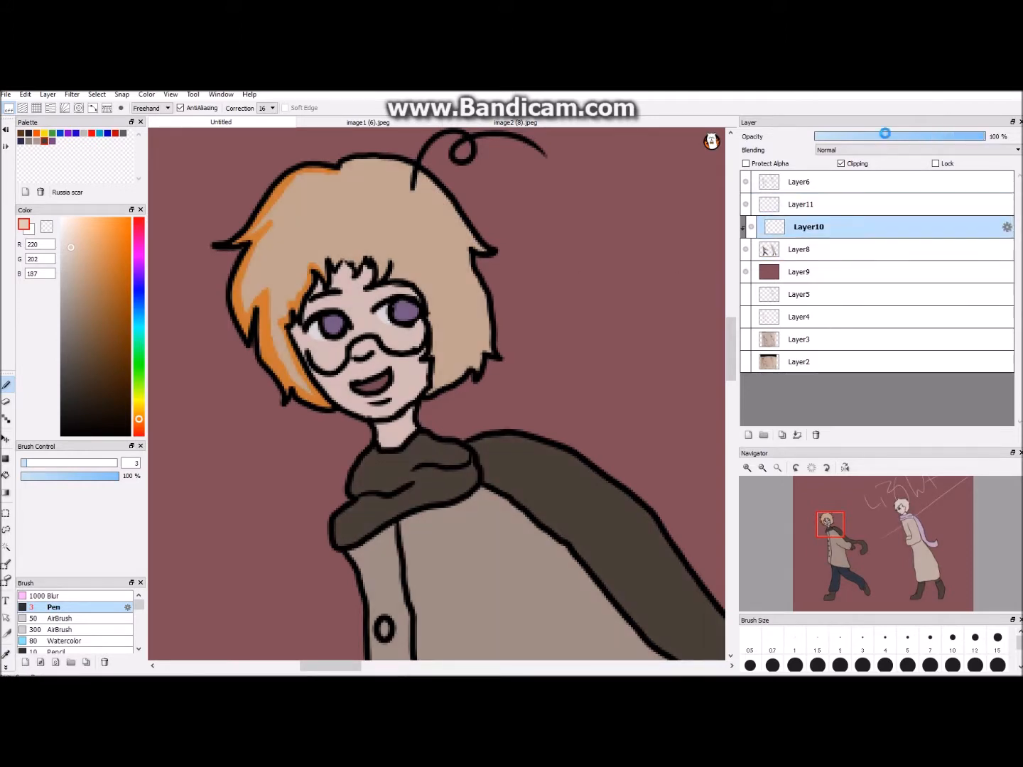
left_click_drag(883, 135, 853, 135)
key("ctrl+minus")
key("ctrl+plus")
- Undo the opacity change, the light direction note and the orange hair shading
key("ctrl+z")
key("ctrl+z")
key("ctrl+z")
key("ctrl+z")
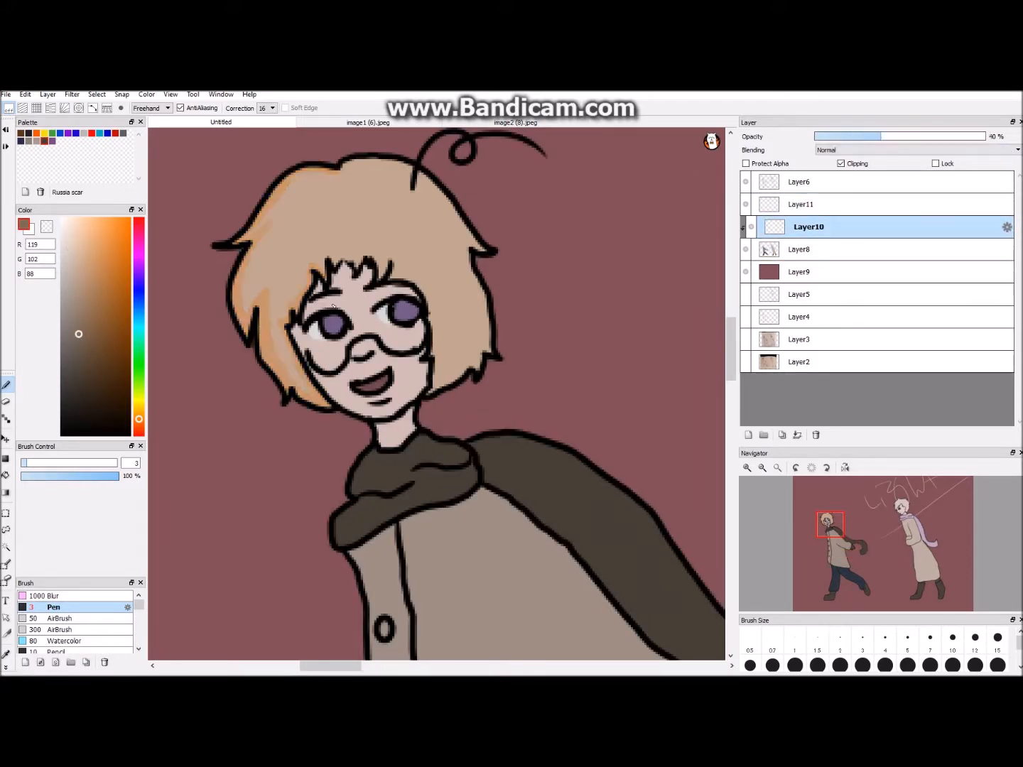
key("ctrl+z")
key("ctrl+z")
key("ctrl+z")
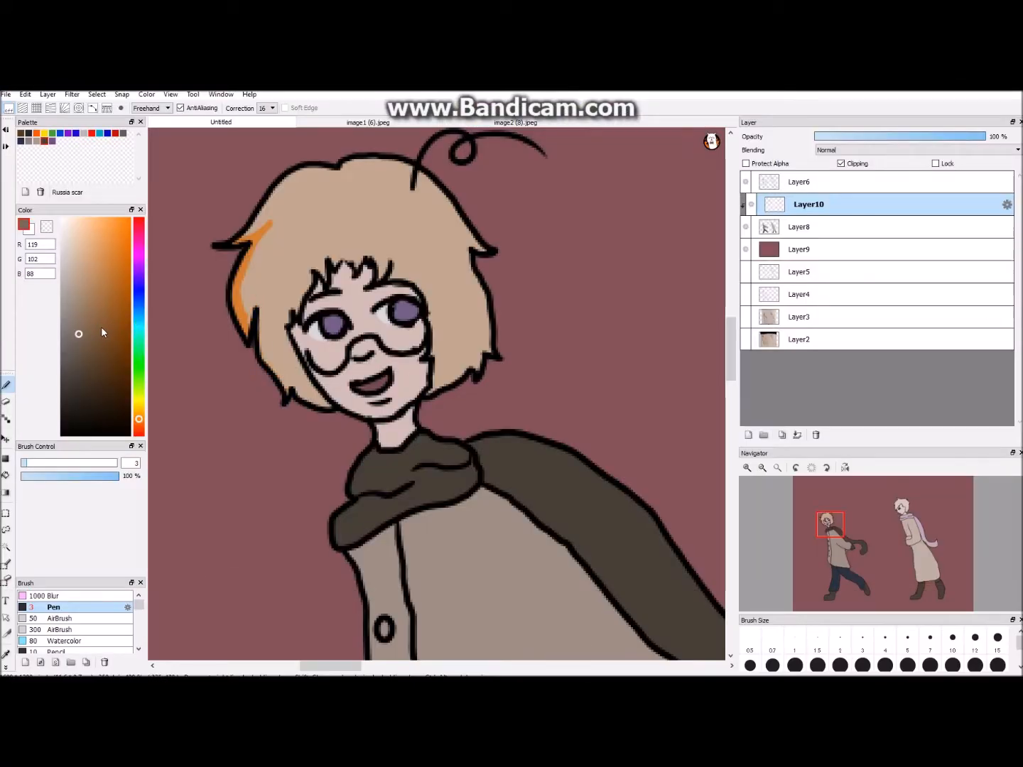
key("ctrl+z")
key("ctrl+z")
- Shade the upper left edge of the left figure's hair brown, RGB 118, 83, 53, with the Fluffy brush at size 3.3
left_click(99, 335)
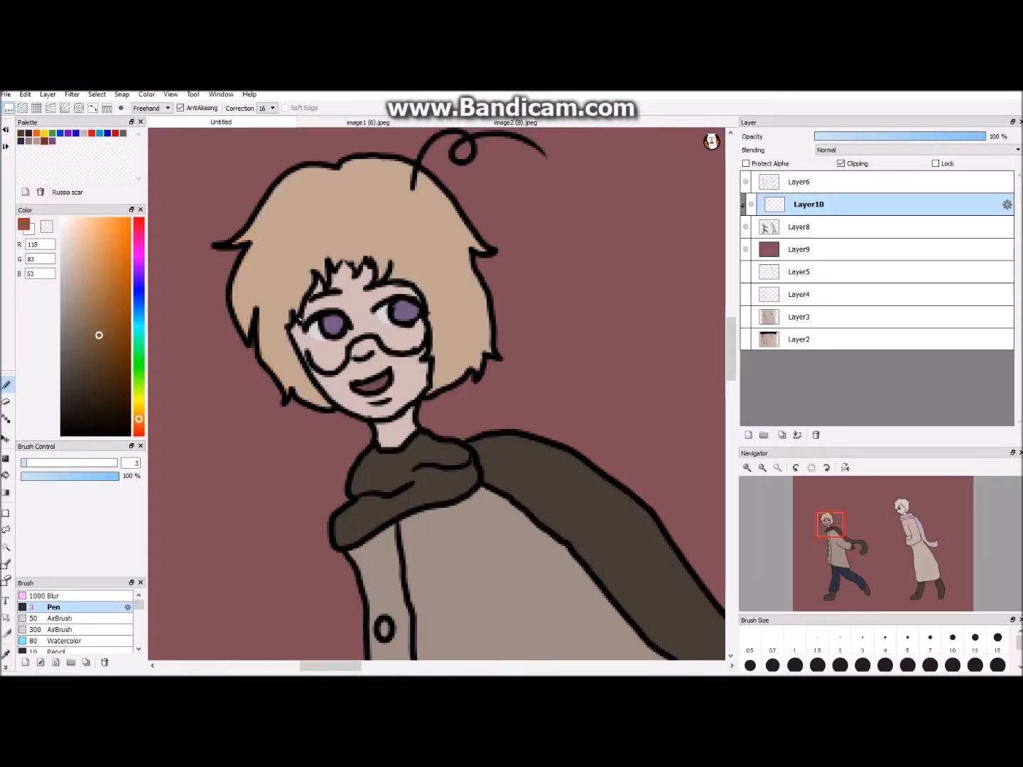
left_click_drag(327, 666, 310, 666)
scroll(125, 622, "down", 1)
left_click(99, 637)
left_click(27, 463)
left_click_drag(674, 447, 617, 447)
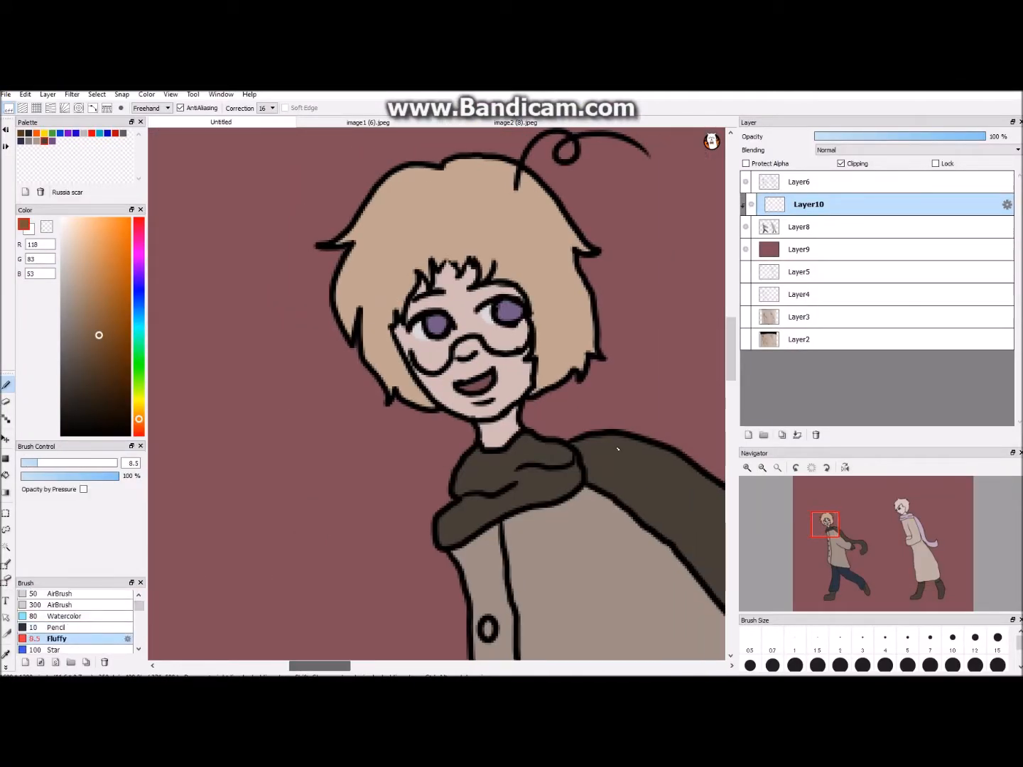
scroll(453, 189, "up", 1)
mouse_move(426, 160)
left_mouse_down()
mouse_move(364, 171)
mouse_move(298, 266)
left_mouse_up()
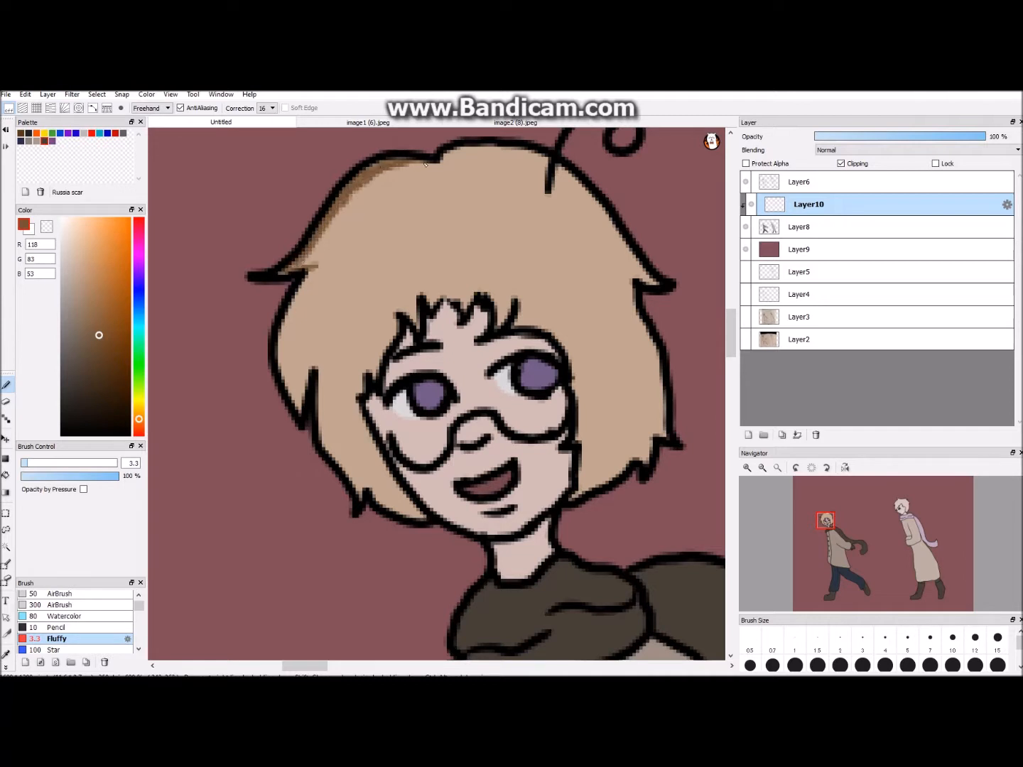
- Extend the brown shading down the left side of the hair with the Pencil brush at size 2.4
left_click(57, 627)
mouse_move(401, 166)
left_mouse_down()
mouse_move(309, 245)
mouse_move(288, 384)
mouse_move(305, 333)
mouse_move(355, 466)
mouse_move(326, 440)
left_mouse_up()
mouse_move(409, 519)
left_mouse_down()
mouse_move(376, 490)
mouse_move(376, 446)
mouse_move(398, 499)
left_mouse_up()
key("ctrl+z")
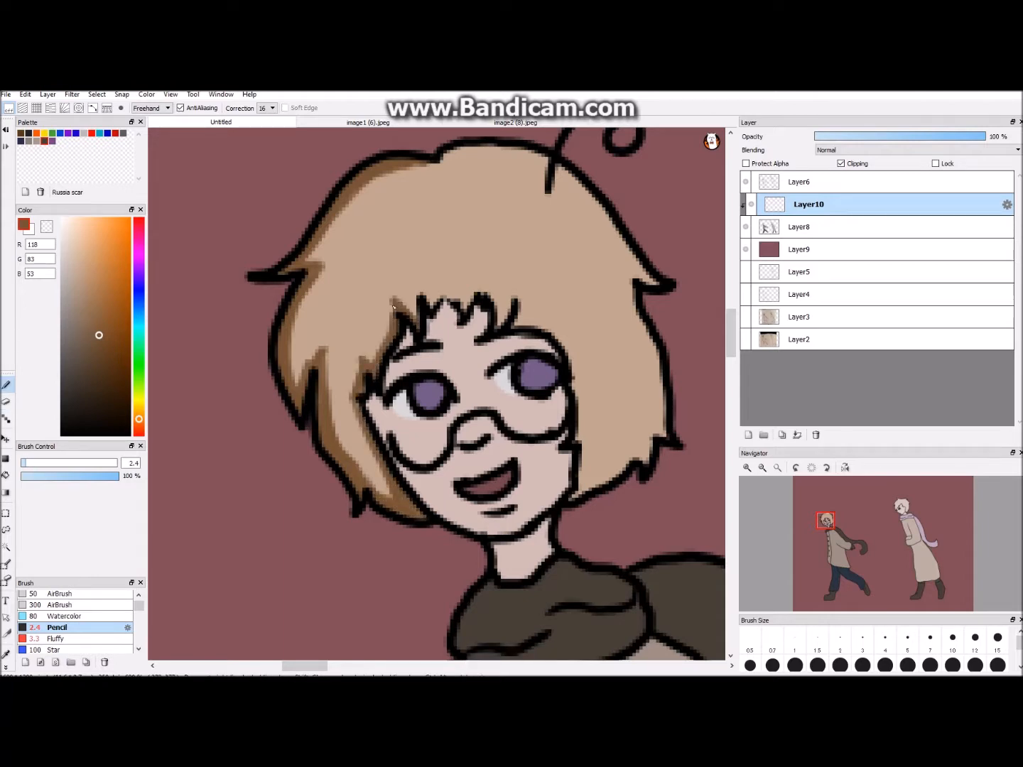
- Add brown shadow strokes around the left figure's fringe tufts
scroll(355, 419, "down", 2)
left_click_drag(351, 664, 337, 665)
scroll(298, 394, "up", 3)
left_click_drag(280, 293, 292, 324)
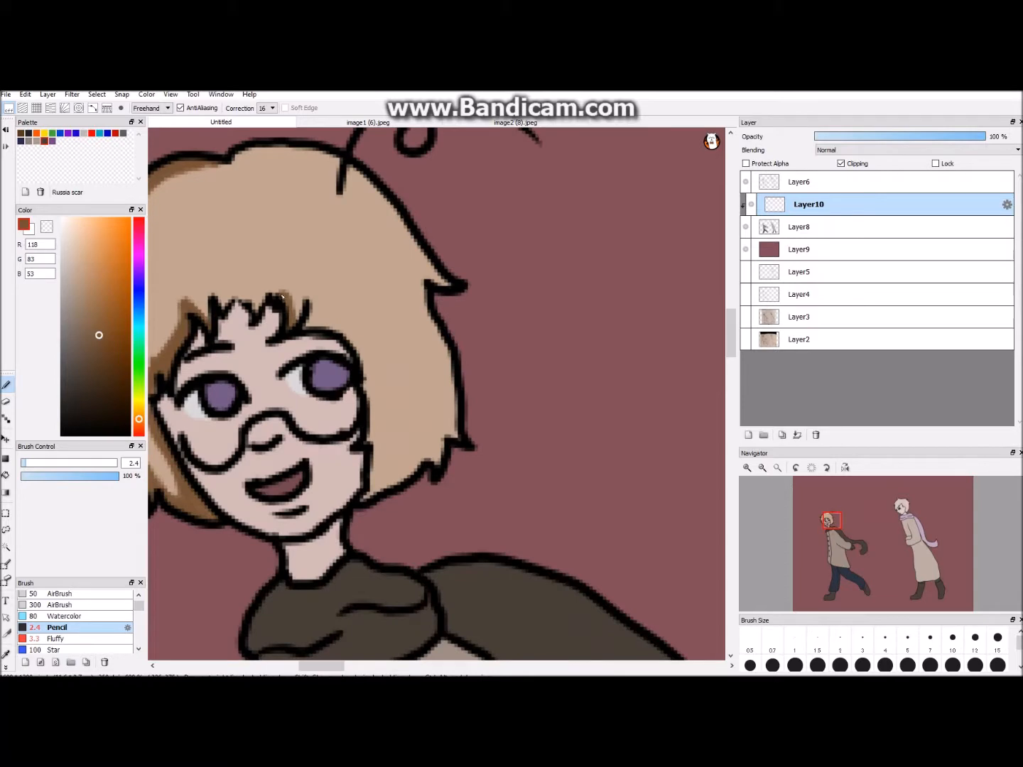
left_click_drag(212, 290, 214, 321)
- Add a clipping layer above Layer10 and paint white highlights along the right edge of the left figure's hair
scroll(437, 394, "down", 4)
left_click_drag(731, 341, 731, 336)
left_click(747, 434)
left_click(841, 162)
scroll(436, 394, "up", 2)
left_click(78, 253)
key("ctrl+z")
mouse_move(357, 297)
left_mouse_down()
mouse_move(321, 308)
mouse_move(335, 292)
mouse_move(382, 310)
mouse_move(433, 371)
left_mouse_up()
left_click(63, 219)
key("ctrl+z")
key("ctrl+z")
left_click(840, 162)
left_click_drag(382, 310, 446, 388)
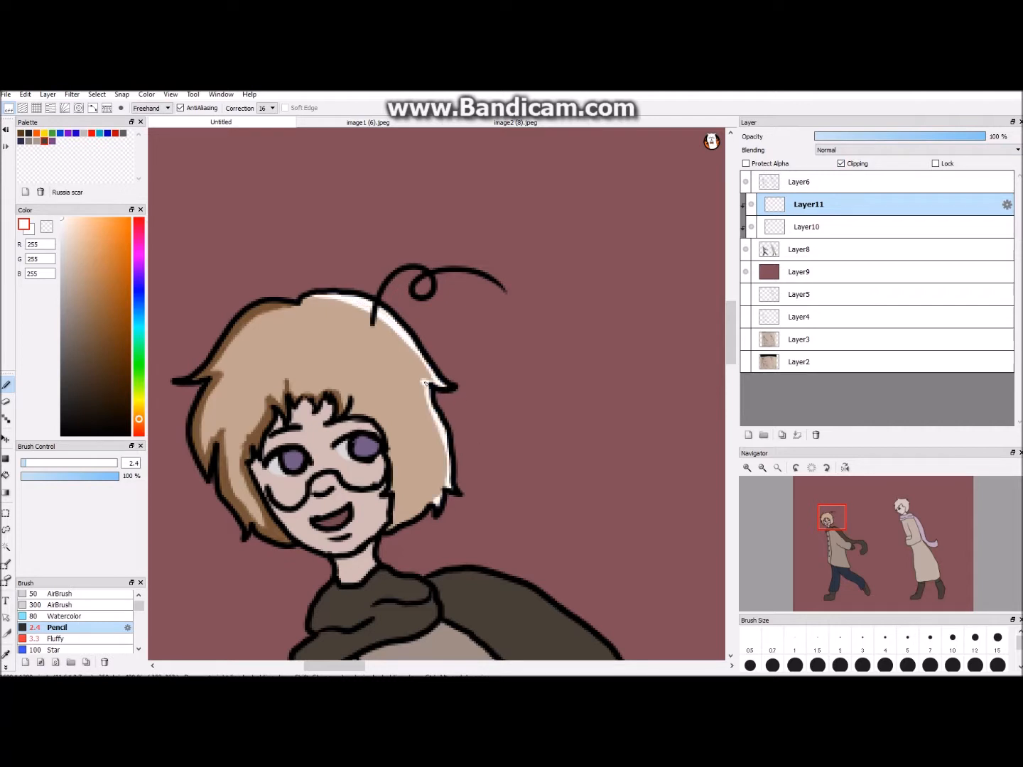
- Sample the brown hair shadow colour and add a new unclipped layer above Layer11
left_click(806, 227)
left_click(6, 655)
left_click(204, 398)
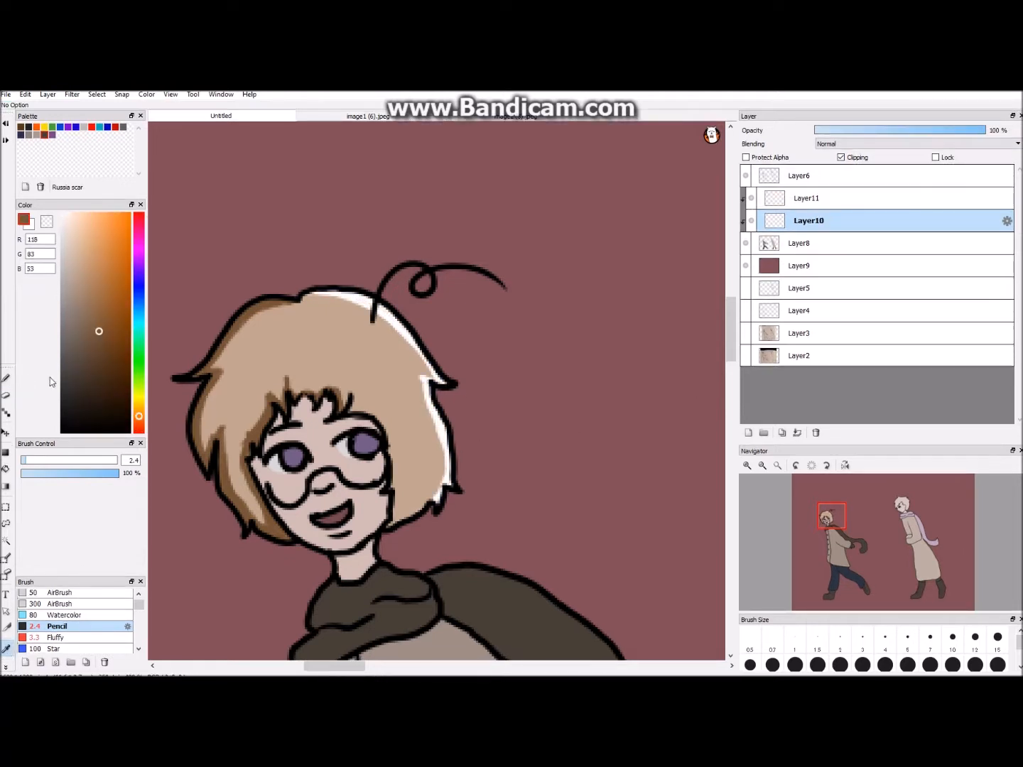
left_click(5, 385)
scroll(436, 394, "down", 2)
left_click(748, 434)
left_click_drag(790, 227, 792, 201)
left_click_drag(220, 325, 236, 328)
- Draw a filled off-white rectangle above the left figure's head on Layer12 as a swatch card
left_click(153, 108)
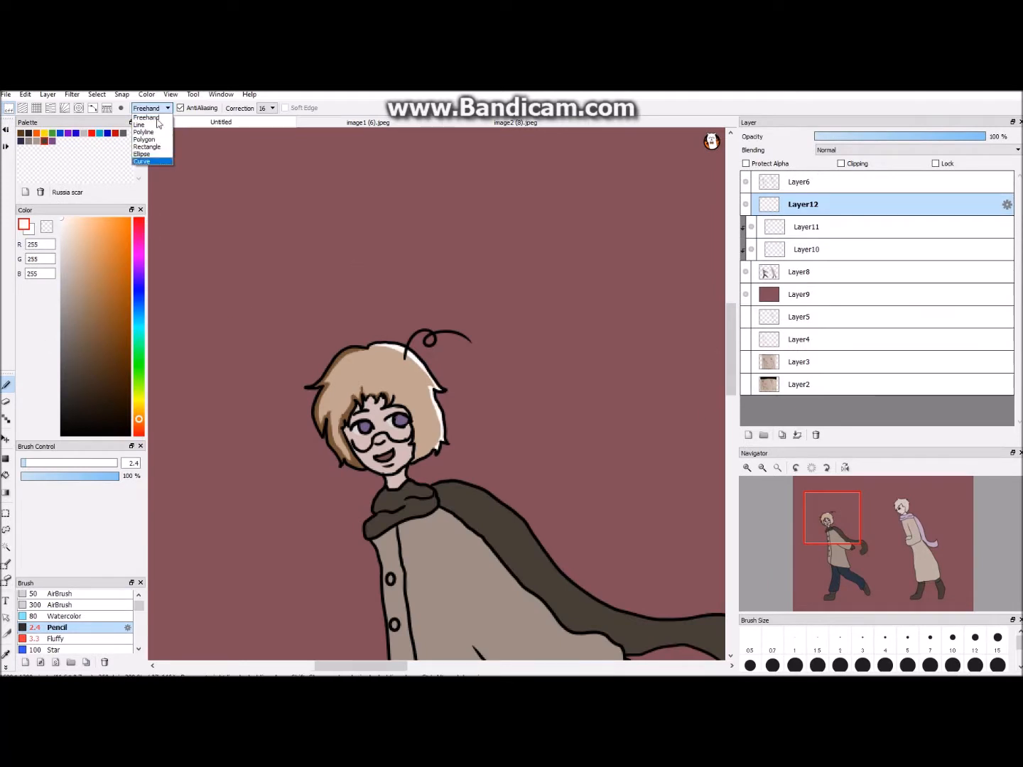
left_click(145, 140)
left_click(61, 224)
left_click_drag(212, 194, 381, 266)
left_click(7, 476)
left_click(295, 231)
scroll(436, 394, "up", 2)
- Sample the brown hair shadow and dab a small swatch of it at the left end of the off-white rectangle
left_click(5, 654)
left_click(271, 361)
left_click(5, 385)
scroll(436, 394, "down", 2)
left_click_drag(221, 234, 230, 218)
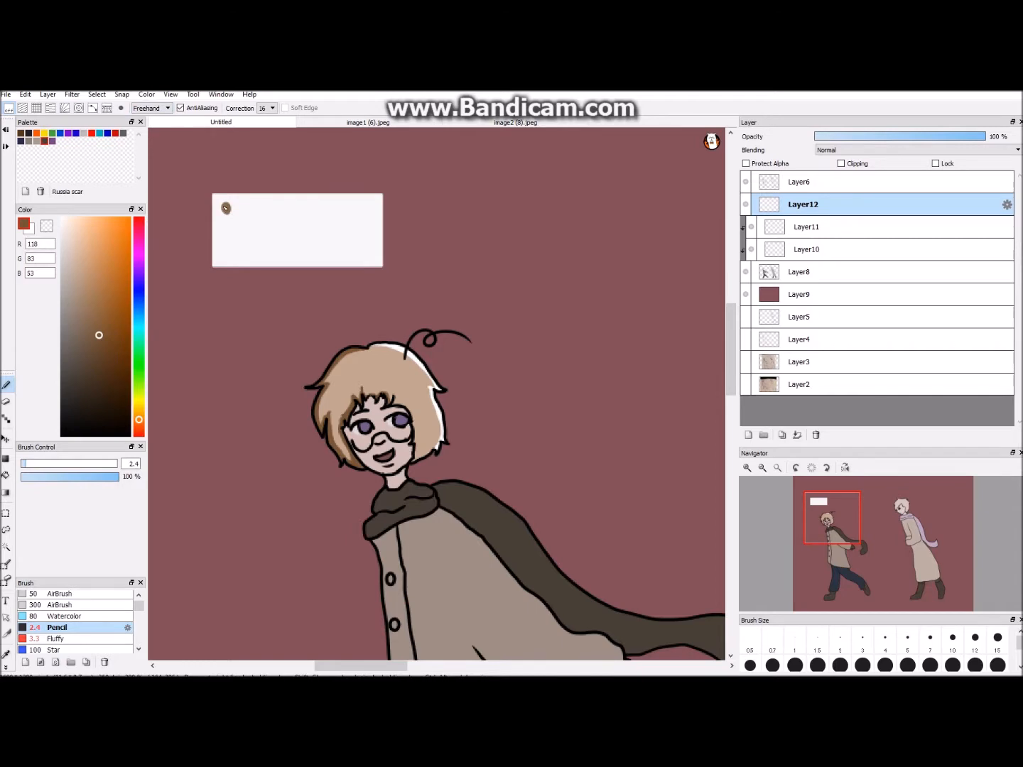
- Sample the brown hair shadow and paint with it along the outer left edge of the left figure's hair on Layer10
left_click(6, 654)
scroll(436, 394, "up", 2)
left_click(6, 385)
left_click(806, 250)
left_click_drag(341, 666, 316, 666)
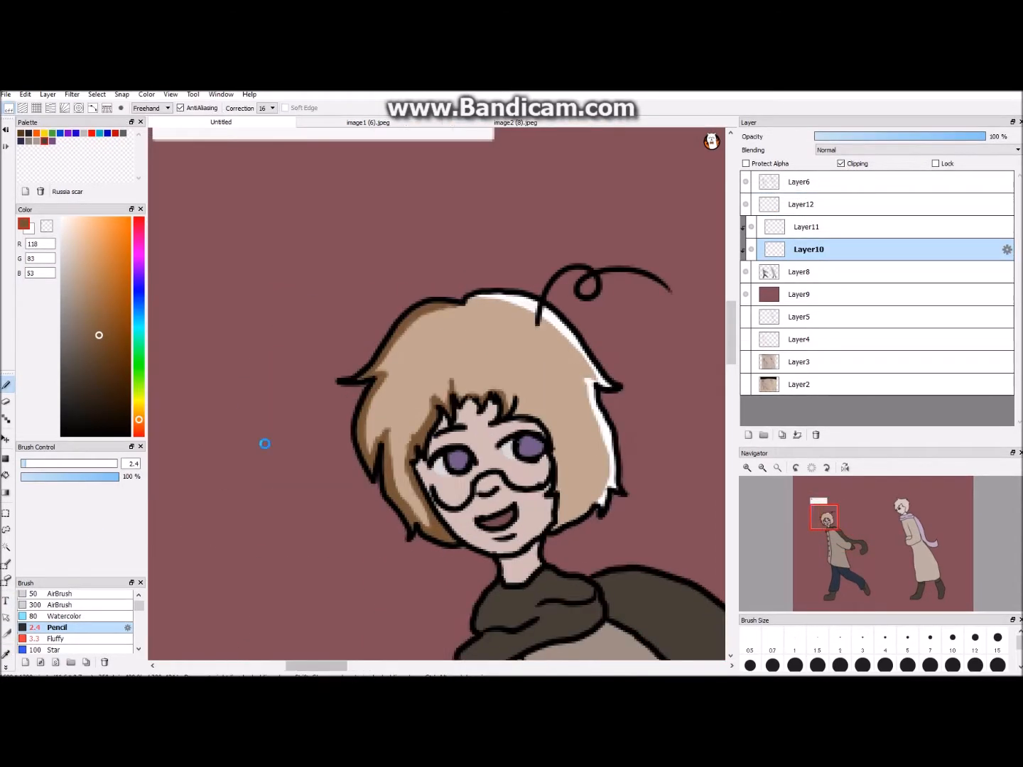
scroll(459, 282, "up", 1)
left_click_drag(417, 277, 348, 356)
scroll(436, 395, "down", 3)
scroll(437, 394, "up", 1)
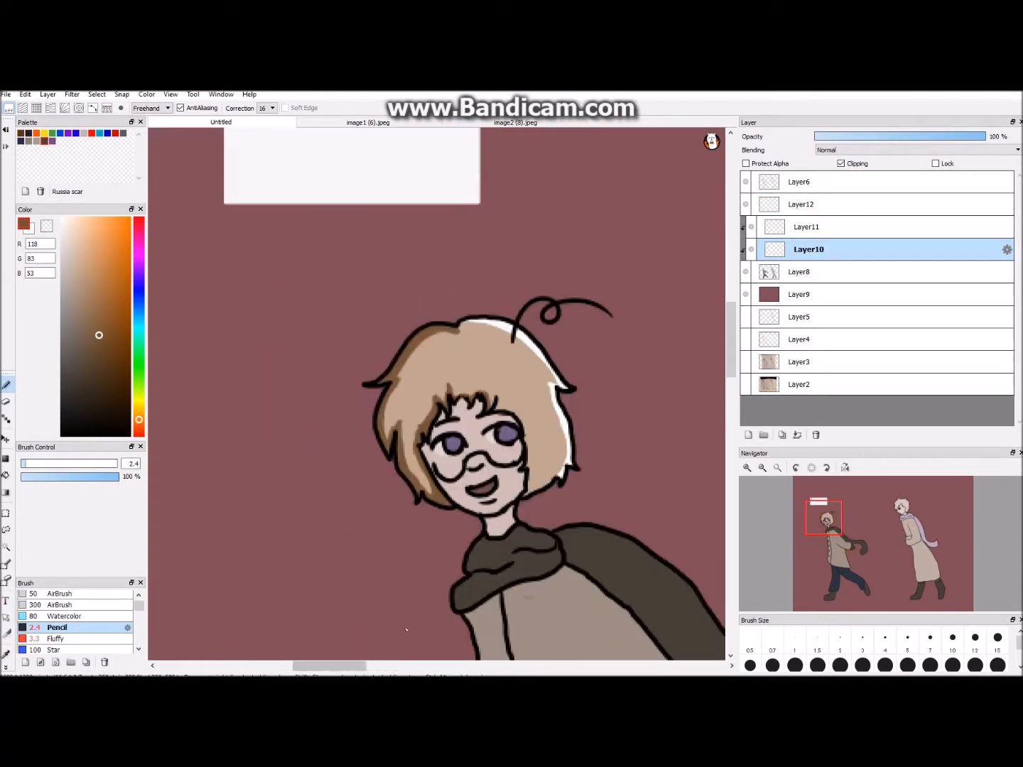
- Extend the brown hair shadow around the left figure's fringe and the hair beside the face on Layer10
left_click_drag(406, 630, 367, 501)
scroll(437, 394, "up", 2)
left_click_drag(542, 291, 539, 340)
mouse_move(537, 340)
left_mouse_down()
mouse_move(585, 316)
mouse_move(535, 452)
mouse_move(474, 342)
left_mouse_up()
scroll(586, 315, "down", 1)
scroll(536, 438, "up", 1)
scroll(474, 341, "down", 1)
scroll(206, 606, "up", 1)
- Sample the left figure's skin, choose the darker tone R143 G116 B108 and paint a shadow down the left side of the face
left_click(6, 655)
left_click(402, 491)
left_click(78, 313)
left_click(5, 384)
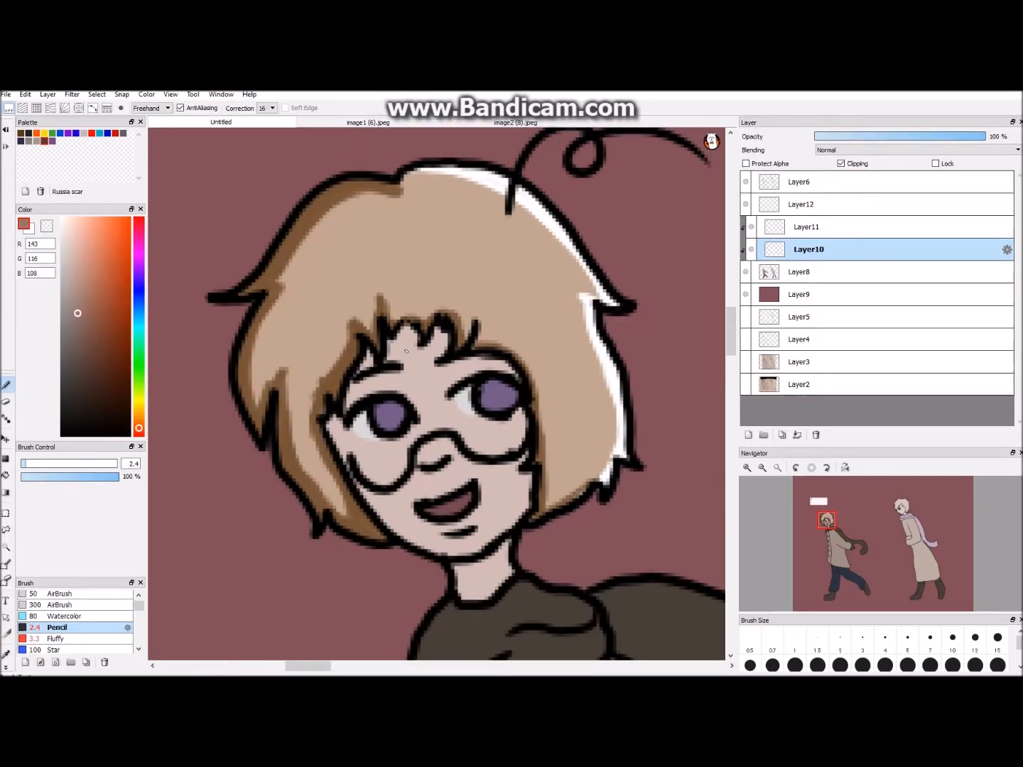
mouse_move(347, 426)
left_mouse_down()
mouse_move(440, 551)
mouse_move(404, 531)
left_mouse_up()
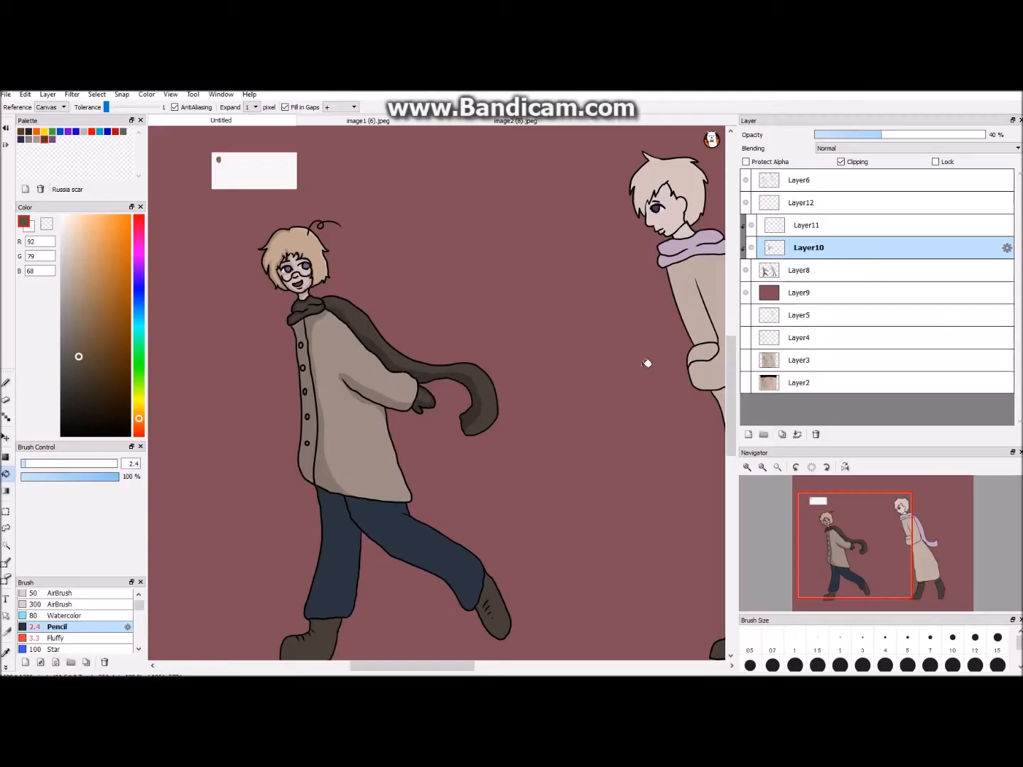
- Fill the shadow area at the lower front of the left figure's coat with brown R92 G79 B68
scroll(727, 382, "up", 1)
scroll(295, 479, "up", 1)
left_click(295, 480, "alt")
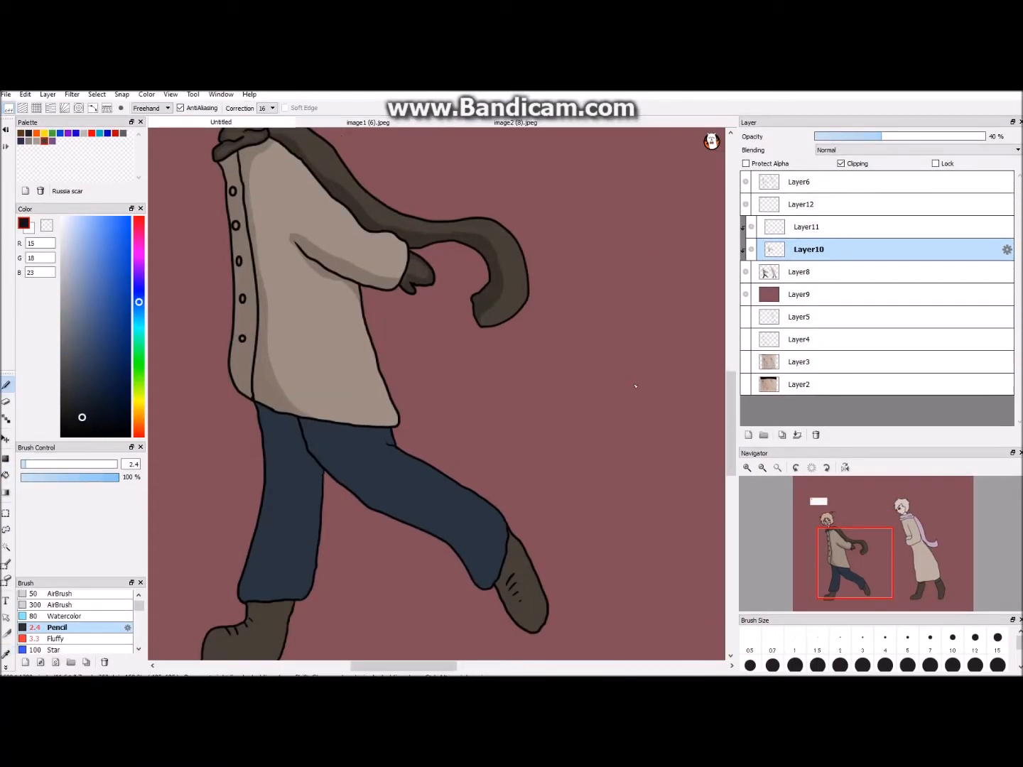
- Fill the shadow areas on both legs of the left figure's navy trousers with dark navy R15 G18 B23
scroll(418, 338, "up", 1)
key("g")
left_click(431, 338)
key("b")
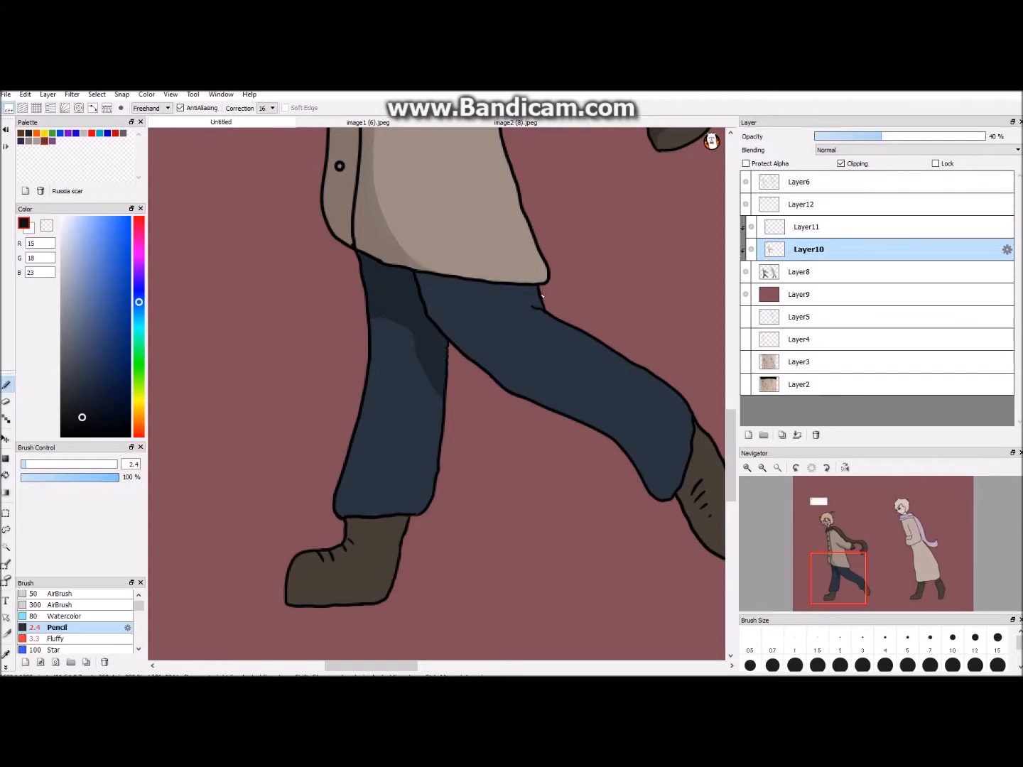
left_click(6, 475)
left_click(515, 381)
key("ctrl+minus")
key("ctrl+minus")
key("ctrl+plus")
key("ctrl+plus")
- Sample the left figure's boot colour and choose the dark brown shadow tone R32 G27 B23
left_click(7, 384)
left_click(7, 655)
left_click(348, 569)
left_click(80, 405)
left_click(8, 379)
- Raise Layer10's opacity to sample the boot shadow colour R33 G27 B23, and set the layer to 46% opacity
key("ctrl+minus")
key("ctrl+minus")
key("ctrl+minus")
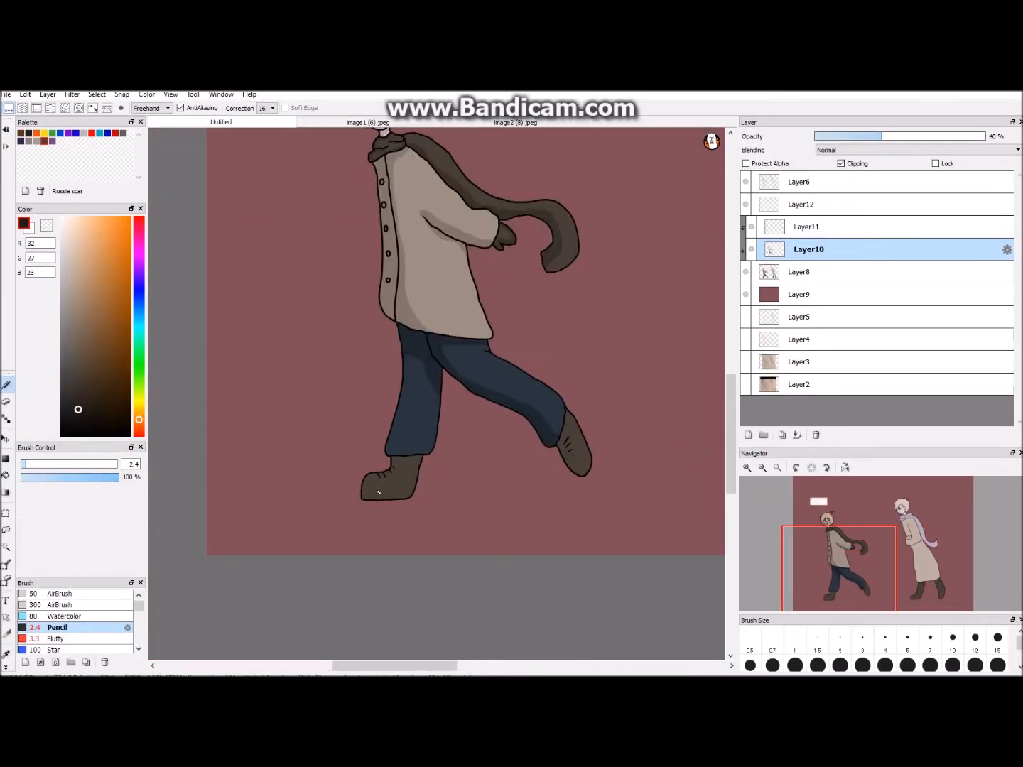
left_click_drag(881, 132, 993, 137)
left_click(6, 649)
left_click(6, 378)
left_click(893, 136)
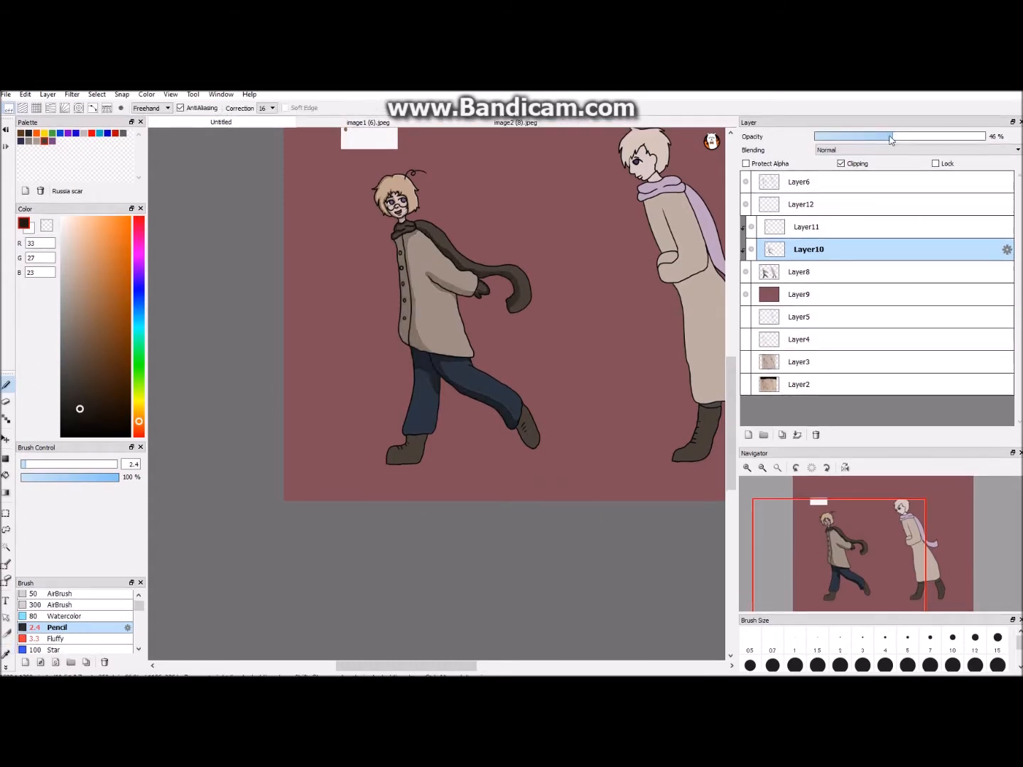
- Outline a shadow over the cuff and instep of the left figure's front boot and fill it with dark brown
scroll(436, 426, "up", 3)
left_click_drag(349, 455, 322, 509)
left_click_drag(362, 461, 290, 503)
left_click(6, 475)
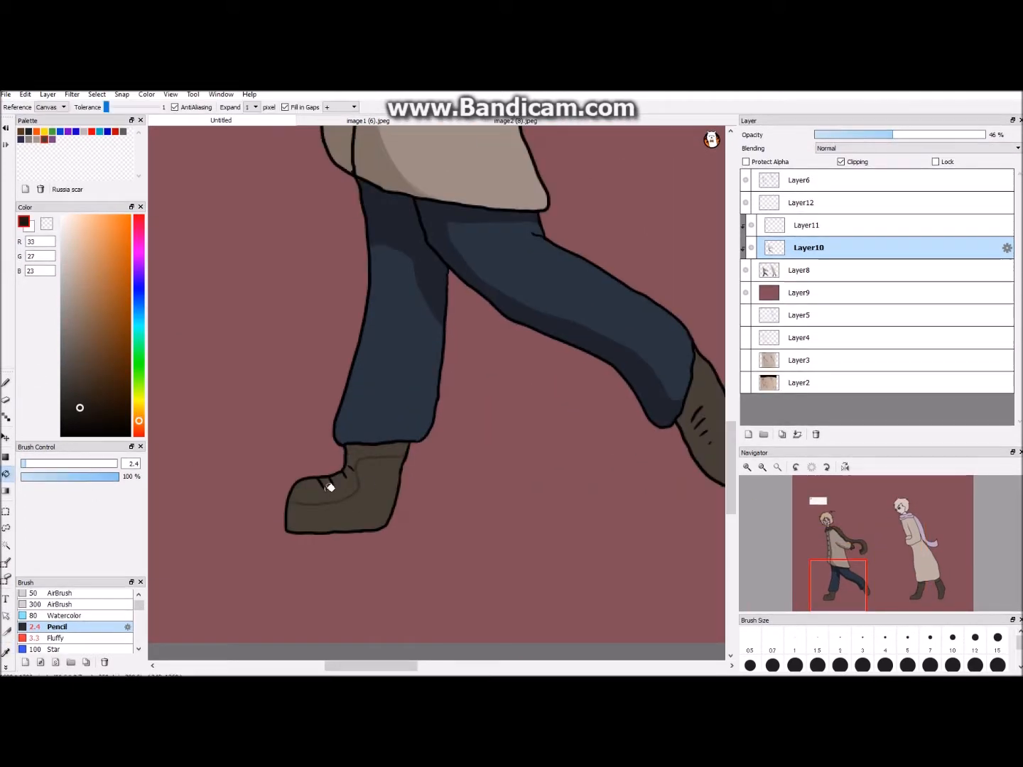
left_click(370, 451)
left_click(6, 384)
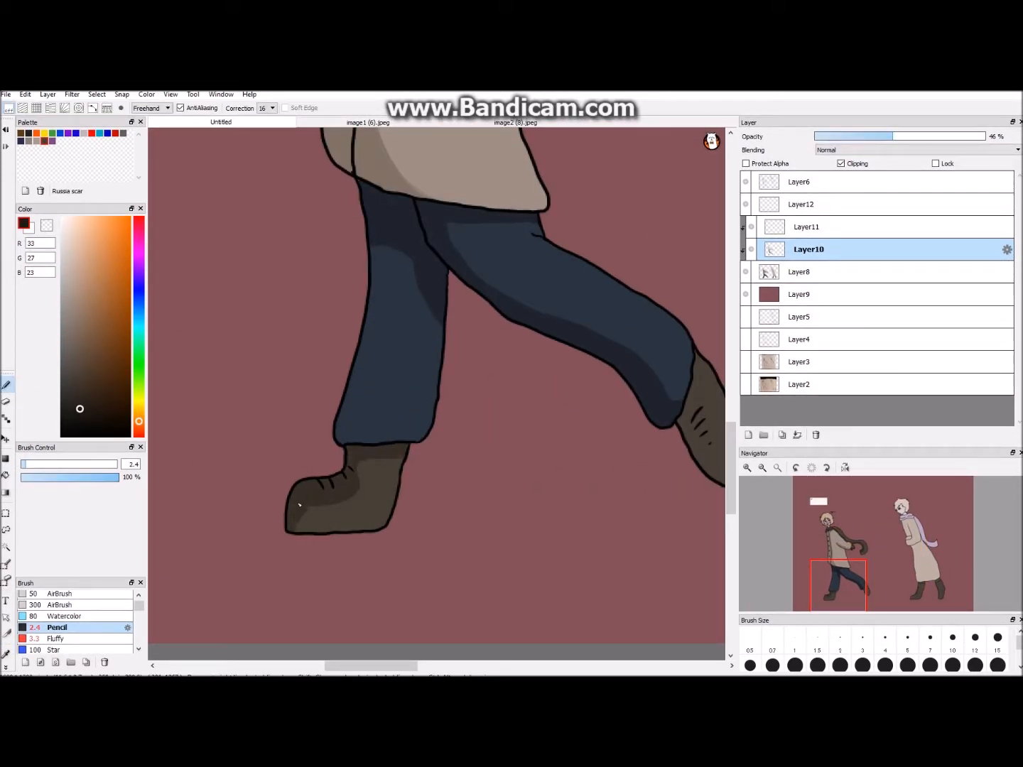
- Shade the left figure's back boot along its lower edge and set the Pencil size to 5
scroll(318, 505, "down", 8)
scroll(413, 611, "up", 6)
left_click(907, 638)
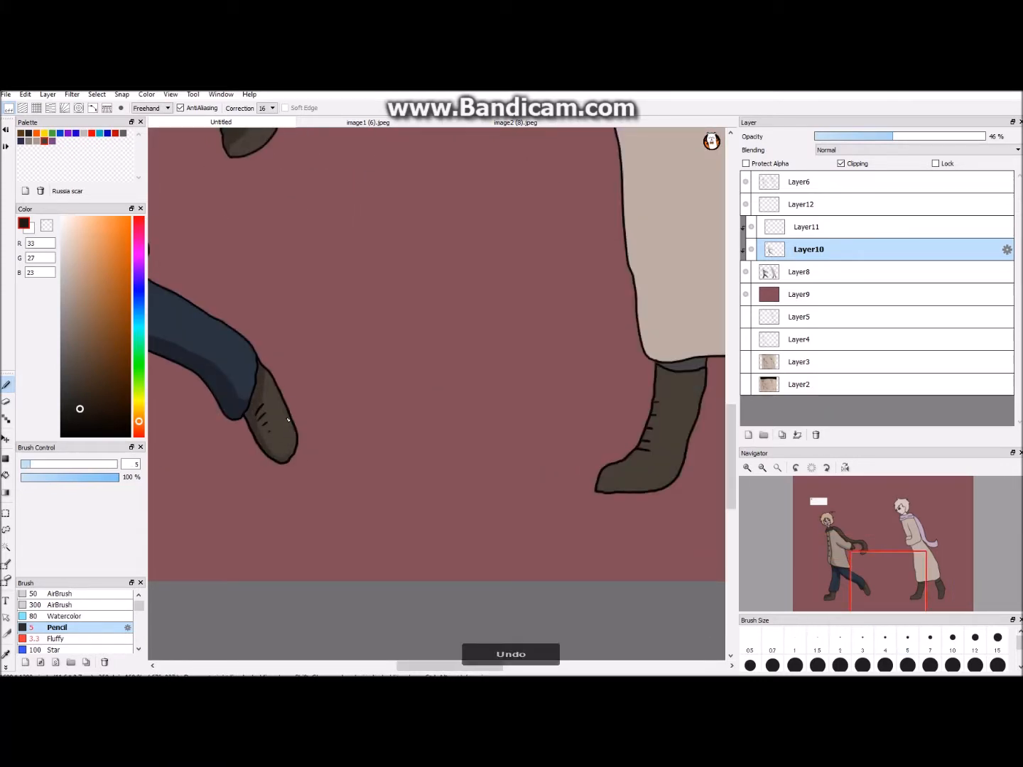
- Add a new layer above Layer10 and turn on clipping for it
scroll(304, 387, "down", 8)
left_click_drag(433, 665, 448, 664)
scroll(540, 567, "up", 4)
left_click_drag(731, 413, 741, 373)
scroll(455, 387, "down", 2)
scroll(455, 387, "up", 4)
left_click(748, 435)
left_click(841, 164)
- Pick the brown coat shadow R107 G97 B90 and draw shadow strokes beneath the right figure's sleeve on Layer13
scroll(441, 386, "up", 4)
scroll(425, 387, "down", 7)
left_click(6, 654)
left_click(394, 377)
scroll(435, 388, "up", 4)
left_click(6, 379)
left_click_drag(342, 430, 369, 420)
left_click_drag(380, 416, 401, 406)
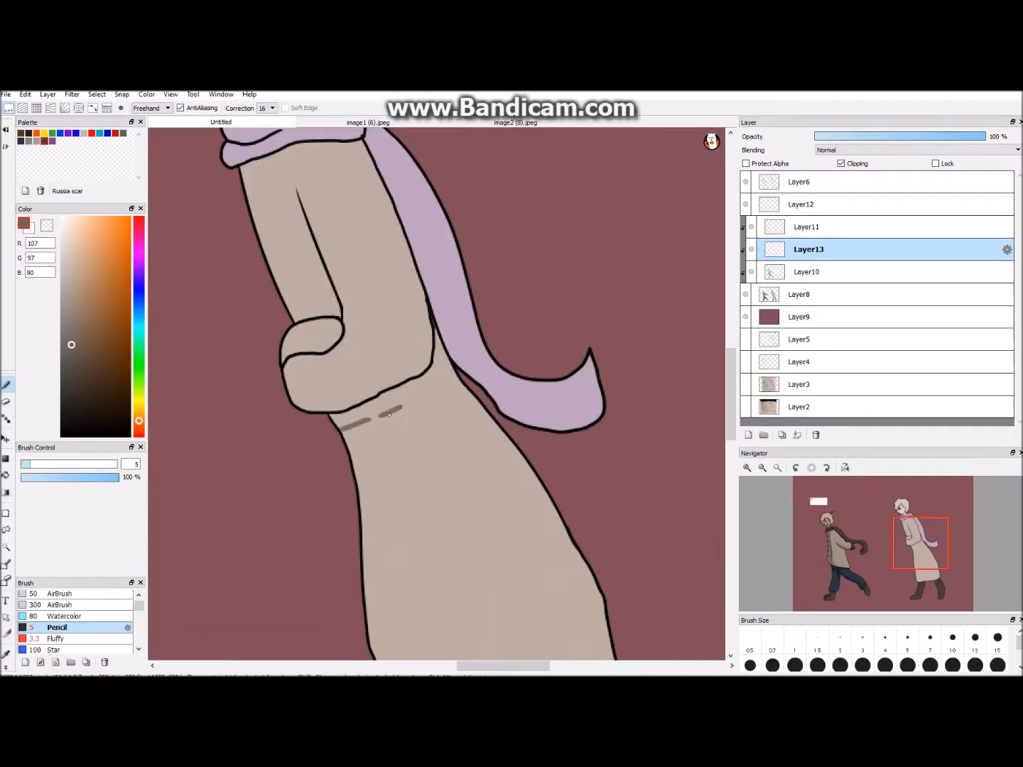
- Sample the right figure's base coat colour, R187 G173 B162, from Layer8
left_click(797, 294)
left_click(5, 654)
left_click(423, 485)
left_click(5, 381)
scroll(439, 391, "down", 1)
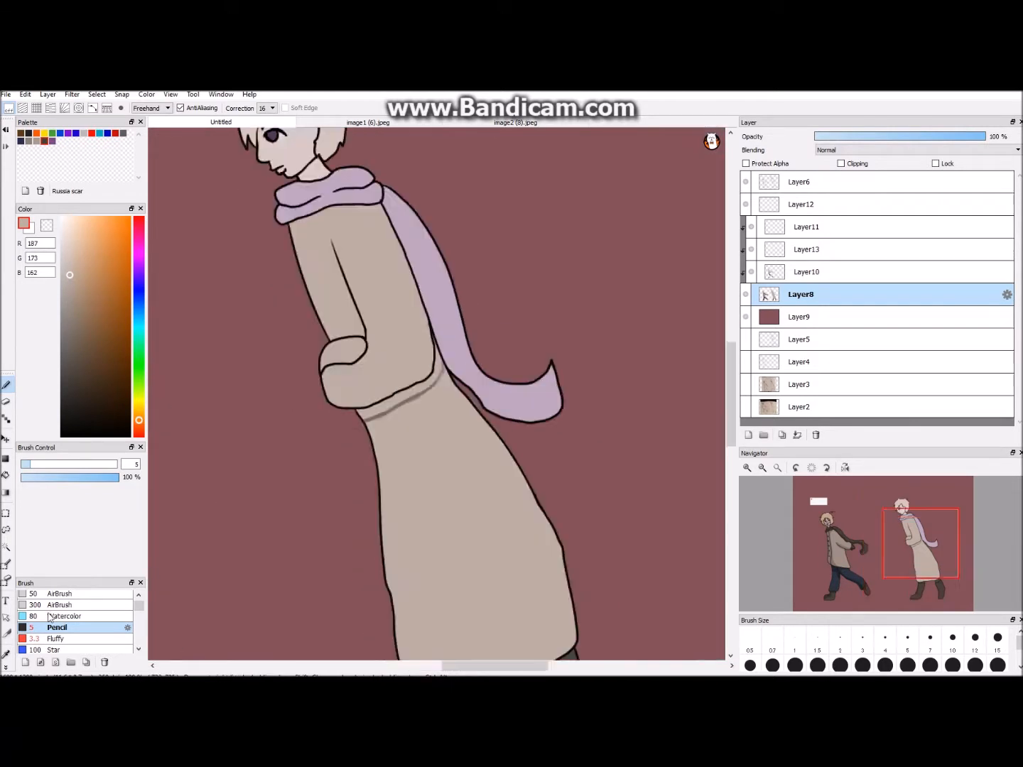
- Pick the coat shadow tone R116 G106 B98 and fill the shadow band beneath the right figure's sleeve on Layer13
scroll(439, 390, "up", 2)
left_click(5, 655)
left_click(389, 402)
left_click(798, 267)
left_click(751, 244)
left_click(750, 243)
left_click(798, 243)
left_click(6, 469)
left_click(355, 402)
left_click(6, 379)
scroll(329, 321, "down", 2)
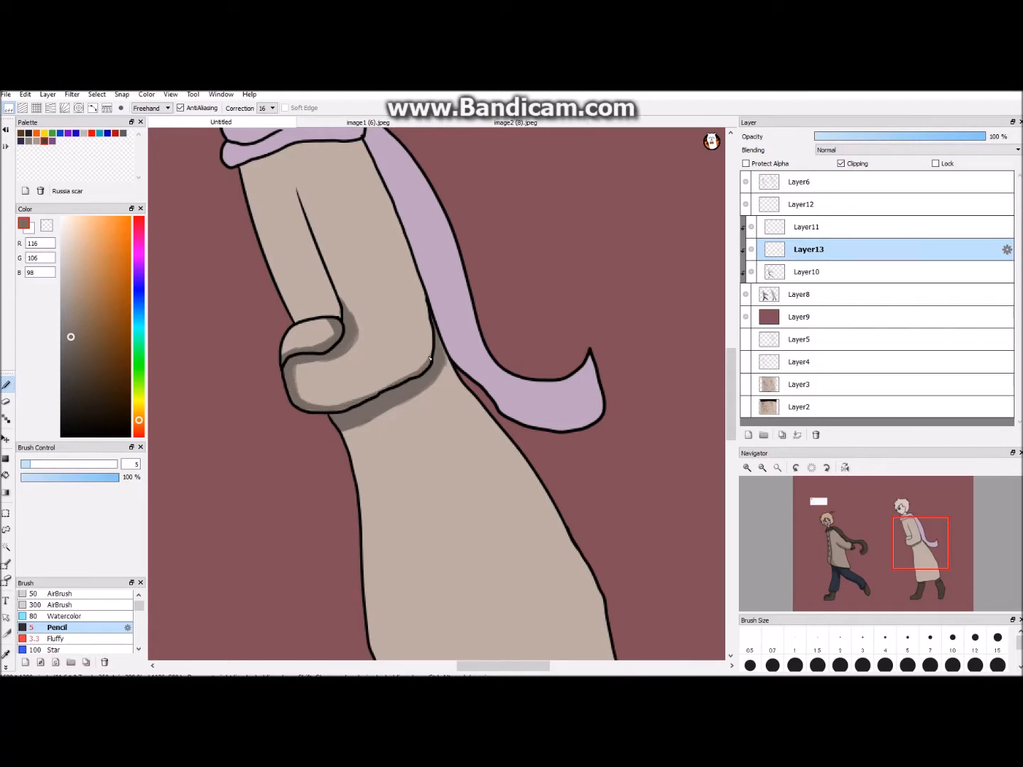
- Paint coat shadows at the right figure's elbow, along the inner sleeve line and below the scarf
left_click_drag(425, 355, 404, 377)
left_click_drag(732, 355, 732, 331)
left_click_drag(298, 317, 324, 403)
left_click_drag(295, 309, 308, 338)
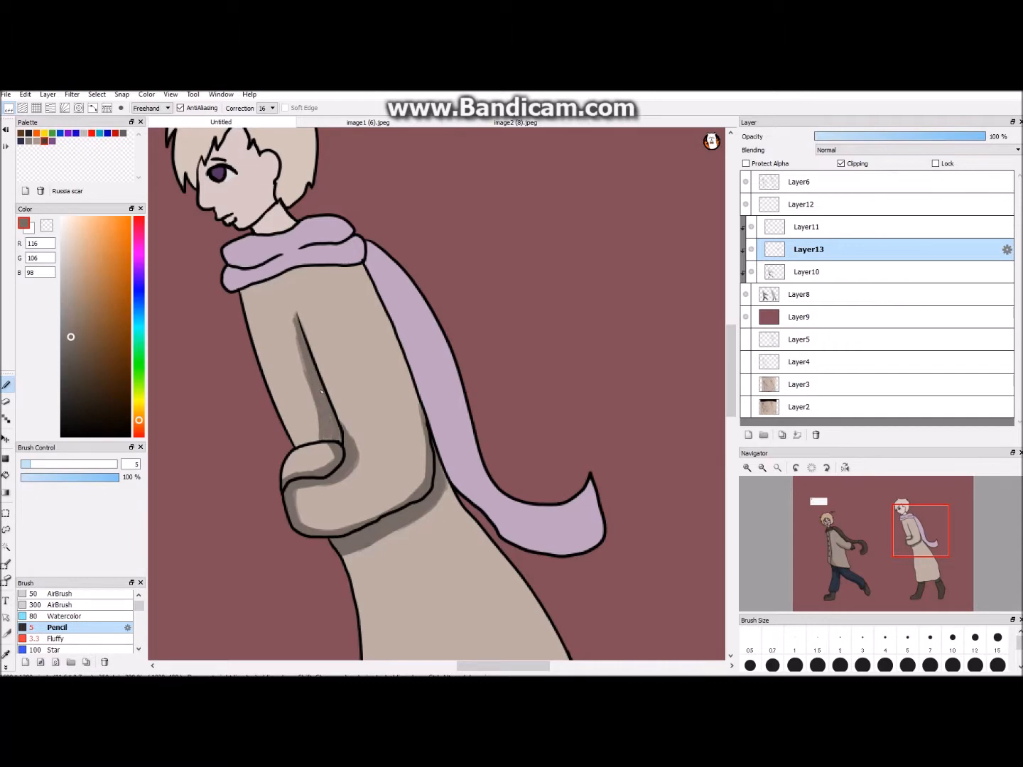
left_click_drag(503, 666, 487, 666)
left_click_drag(357, 298, 337, 326)
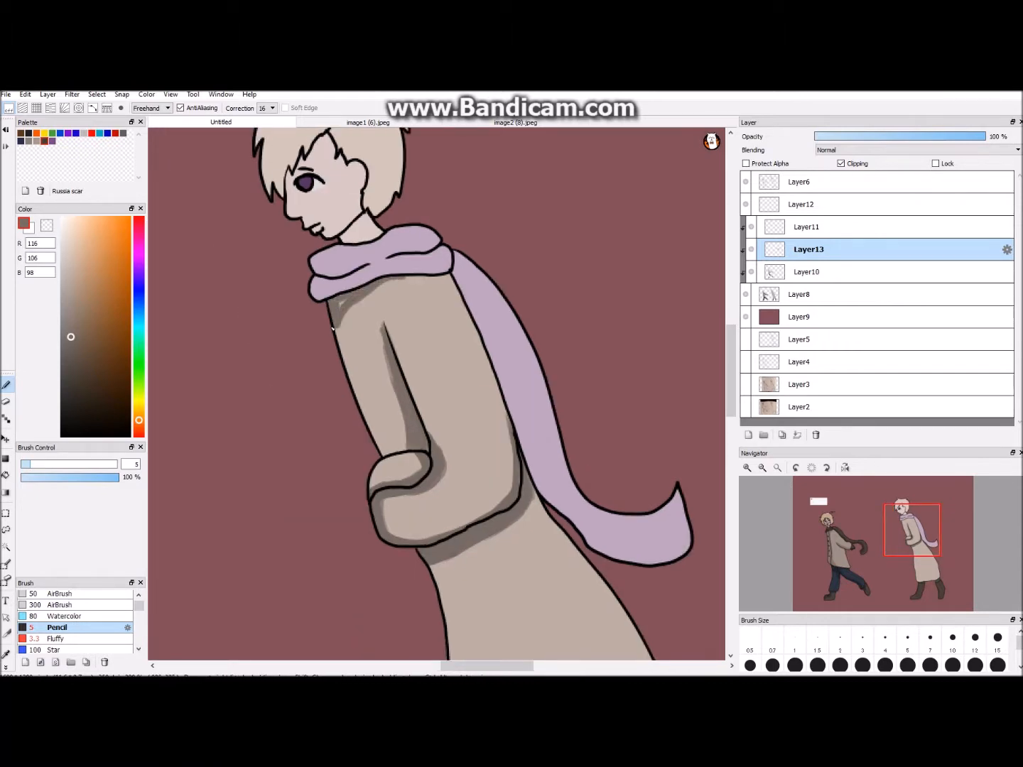
- Pick hair shadow colour R104 G89 B73 and paint it on the right figure's hair tuft and upper left hair edge
scroll(450, 274, "down", 5)
scroll(449, 275, "up", 6)
left_click_drag(732, 354, 731, 308)
left_click(7, 655)
left_click(219, 329)
left_click(6, 385)
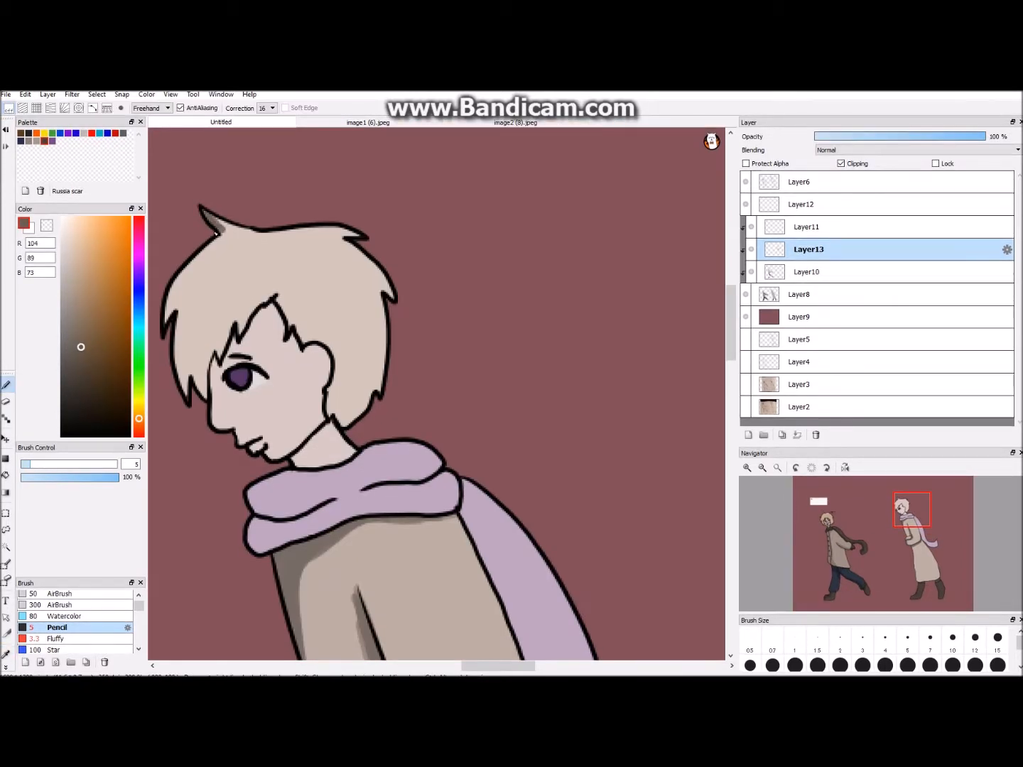
left_click_drag(222, 230, 168, 321)
- Continue the brown shadow along the right figure's fringe and the hair strands in front of the face
scroll(186, 304, "down", 3)
mouse_move(984, 136)
left_mouse_down()
mouse_move(893, 140)
mouse_move(985, 137)
left_mouse_up()
scroll(664, 269, "up", 3)
mouse_move(201, 301)
left_mouse_down()
mouse_move(174, 314)
mouse_move(201, 394)
left_mouse_up()
- Delete Layer12 with the off-white swatch card and make Layer13 the active layer
left_click(800, 204)
left_click(814, 434)
left_click(808, 207)
left_click(788, 229)
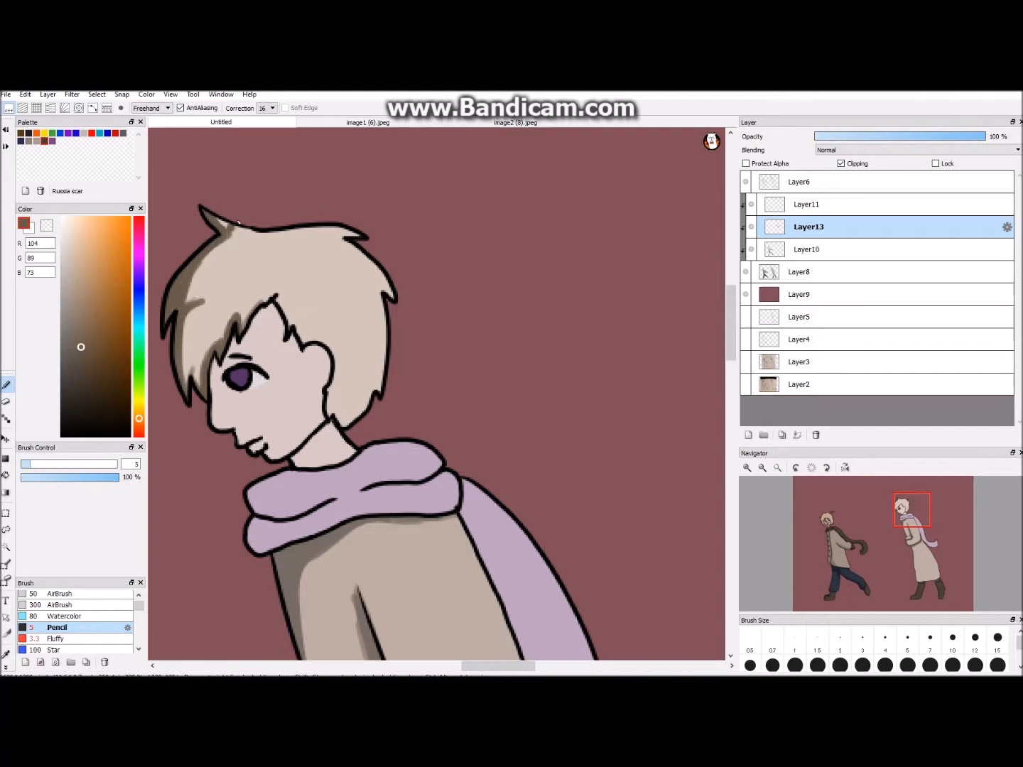
- Sample the right figure's skin tone from Layer8 and return to Layer13 to pick a shadow colour
left_click(799, 272)
left_click(321, 381, "alt")
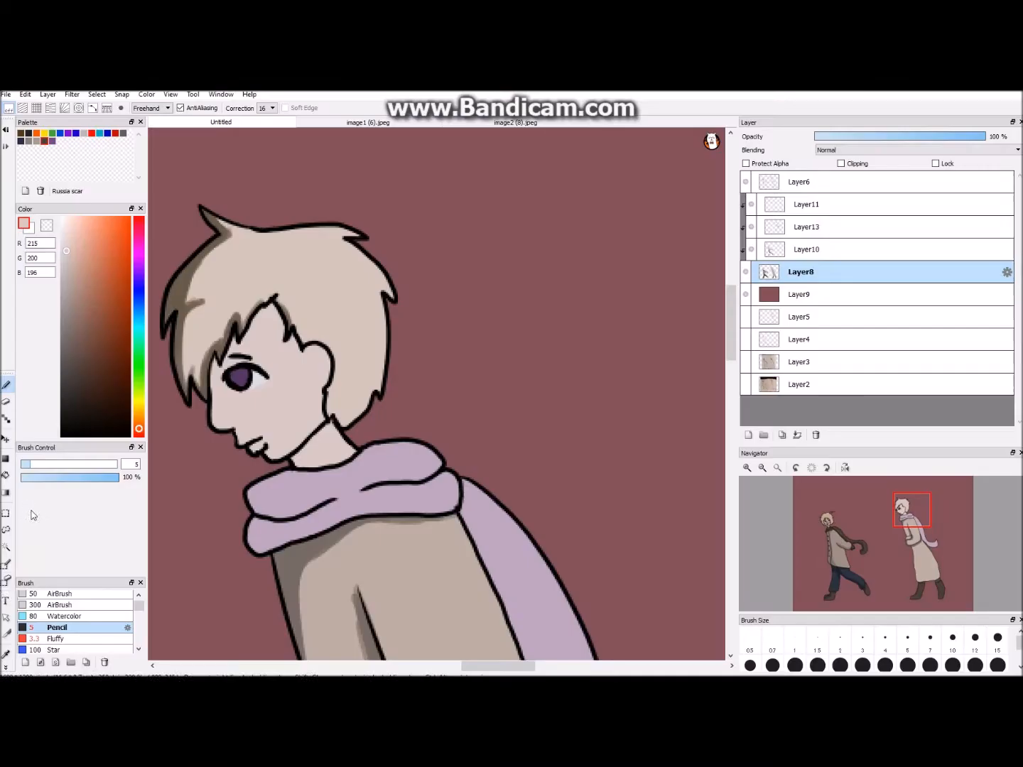
left_click(809, 228)
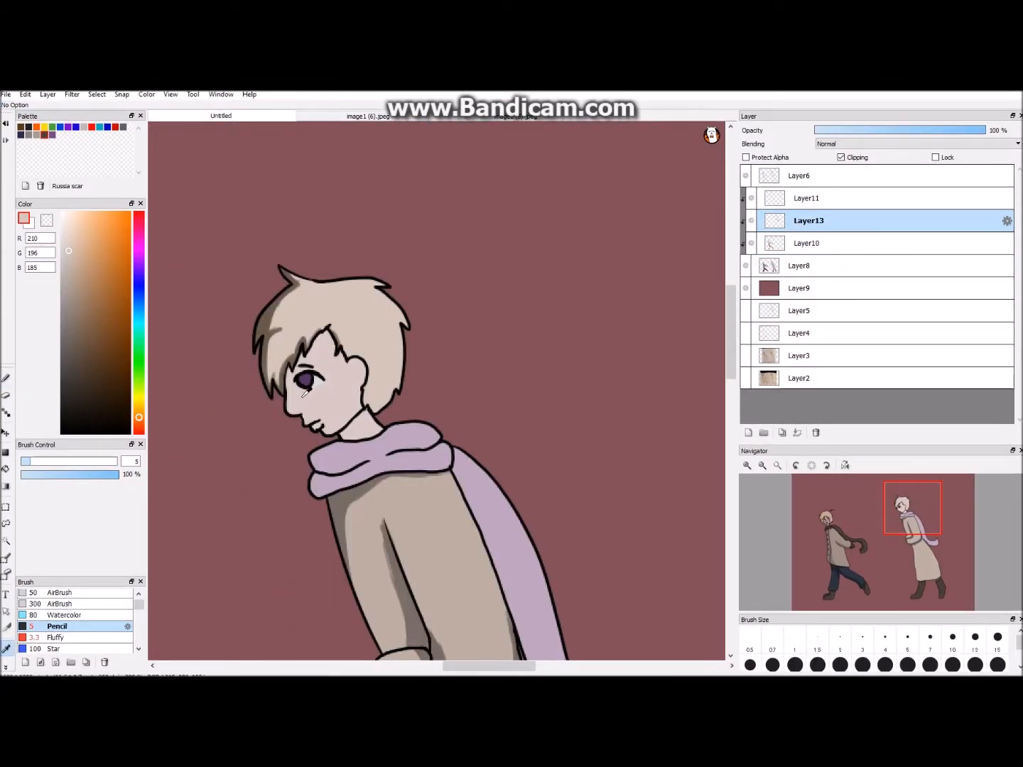
left_click(343, 508, "alt")
- Paint skin shadow R115 G93 B87 down the right figure's facial profile and undo the last stroke
key("ctrl+Up")
key("ctrl+Up")
key("ctrl+Up")
left_click_drag(262, 384, 565, 390)
left_click_drag(292, 328, 294, 455)
left_click_drag(292, 428, 314, 464)
key("ctrl+z")
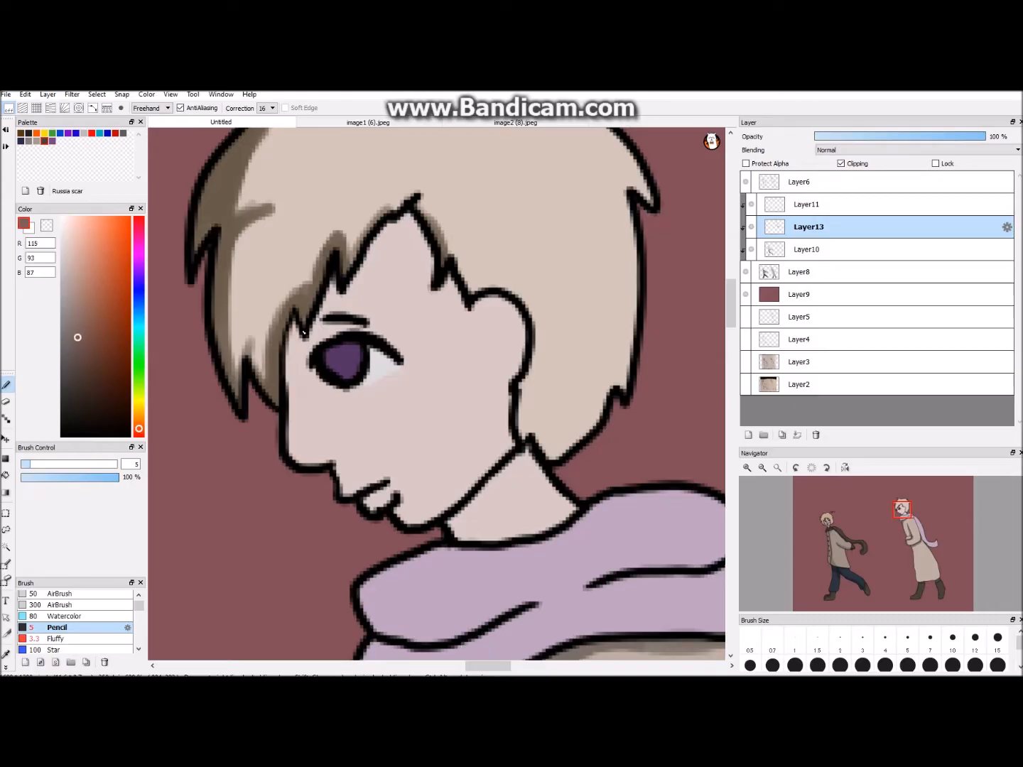
- Shade the right figure's jaw and the forehead and temple beneath the fringe with the skin shadow
mouse_move(288, 323)
left_mouse_down()
mouse_move(321, 465)
mouse_move(405, 515)
mouse_move(492, 458)
left_mouse_up()
left_click_drag(439, 276, 455, 305)
left_click_drag(359, 221, 427, 280)
left_click_drag(423, 260, 462, 312)
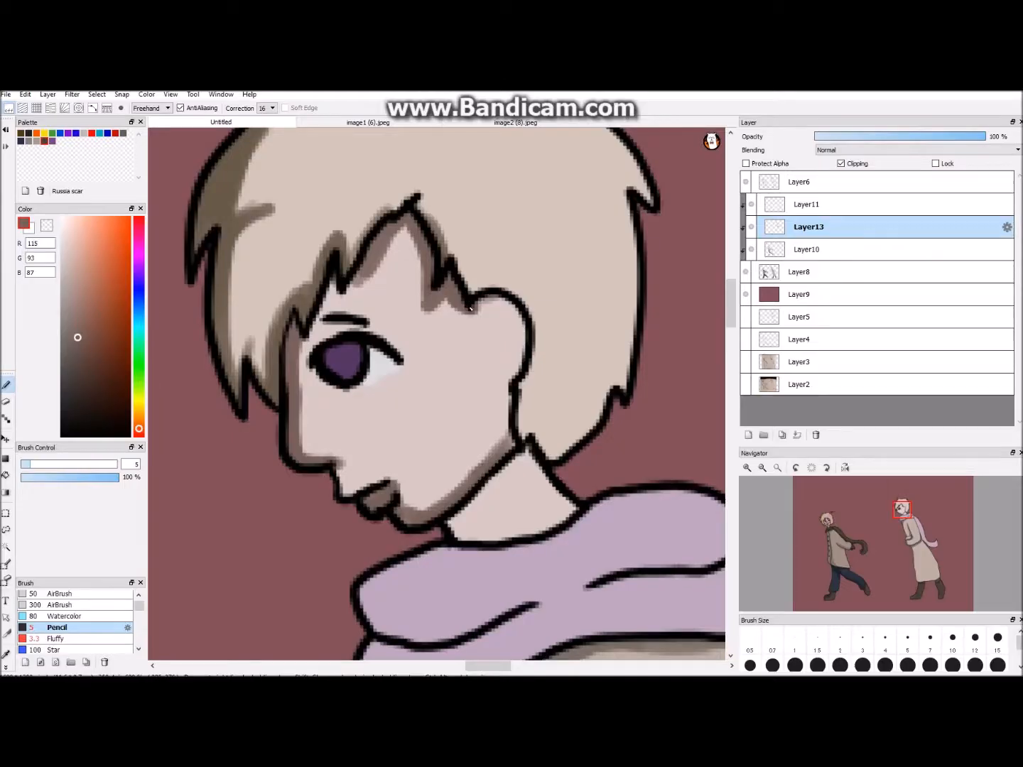
- Paint the skin shadow inside the right figure's ear and across the neck above the scarf
mouse_move(513, 309)
left_mouse_down()
mouse_move(524, 353)
mouse_move(509, 431)
left_mouse_up()
mouse_move(454, 528)
left_mouse_down()
mouse_move(547, 527)
mouse_move(576, 507)
left_mouse_up()
left_click_drag(477, 528, 501, 521)
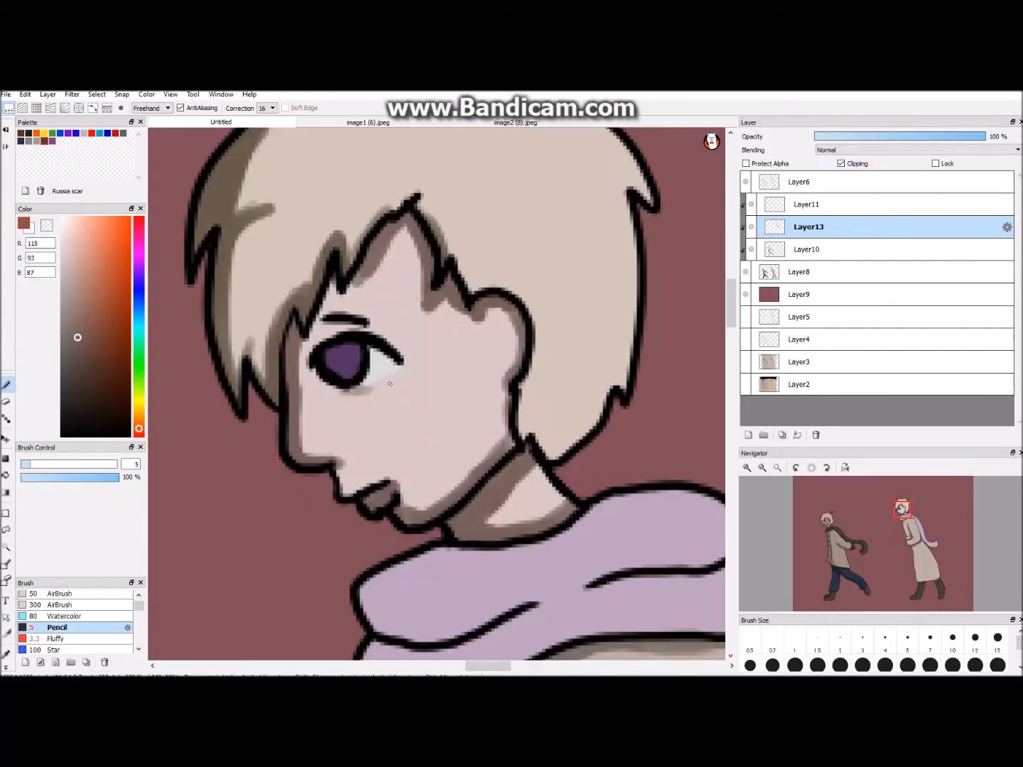
- Paint a skin shadow around the right figure's eye
mouse_move(398, 369)
left_mouse_down()
mouse_move(319, 387)
mouse_move(362, 328)
mouse_move(401, 359)
left_mouse_up()
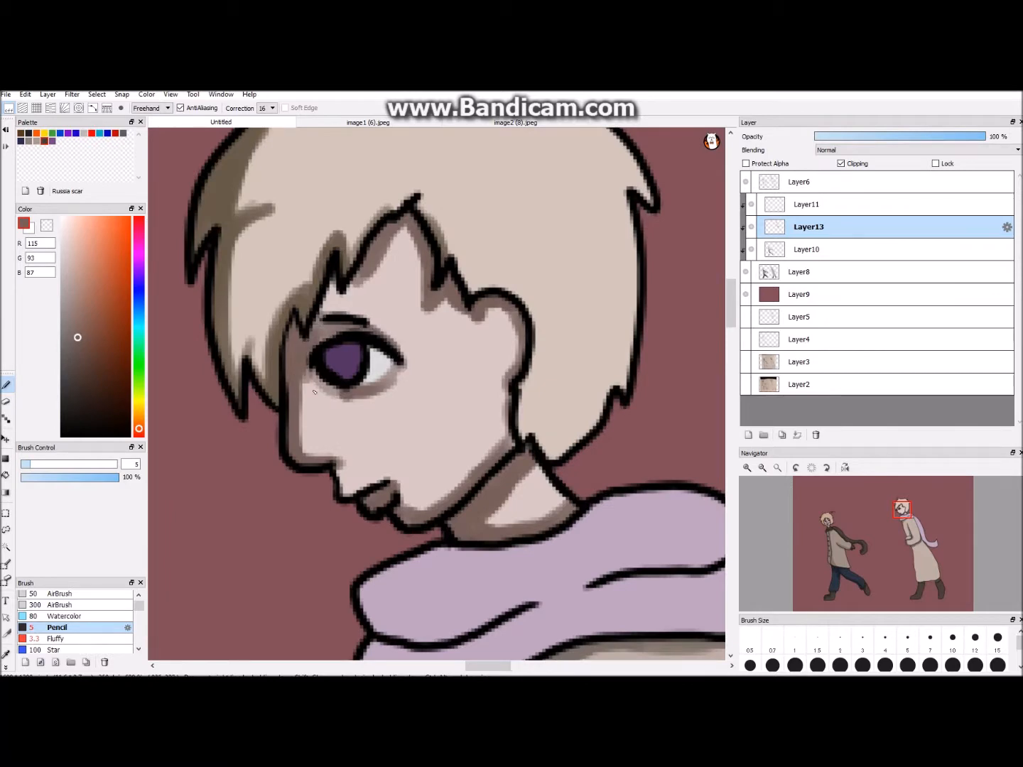
key("ctrl+minus")
key("ctrl+minus")
key("ctrl+minus")
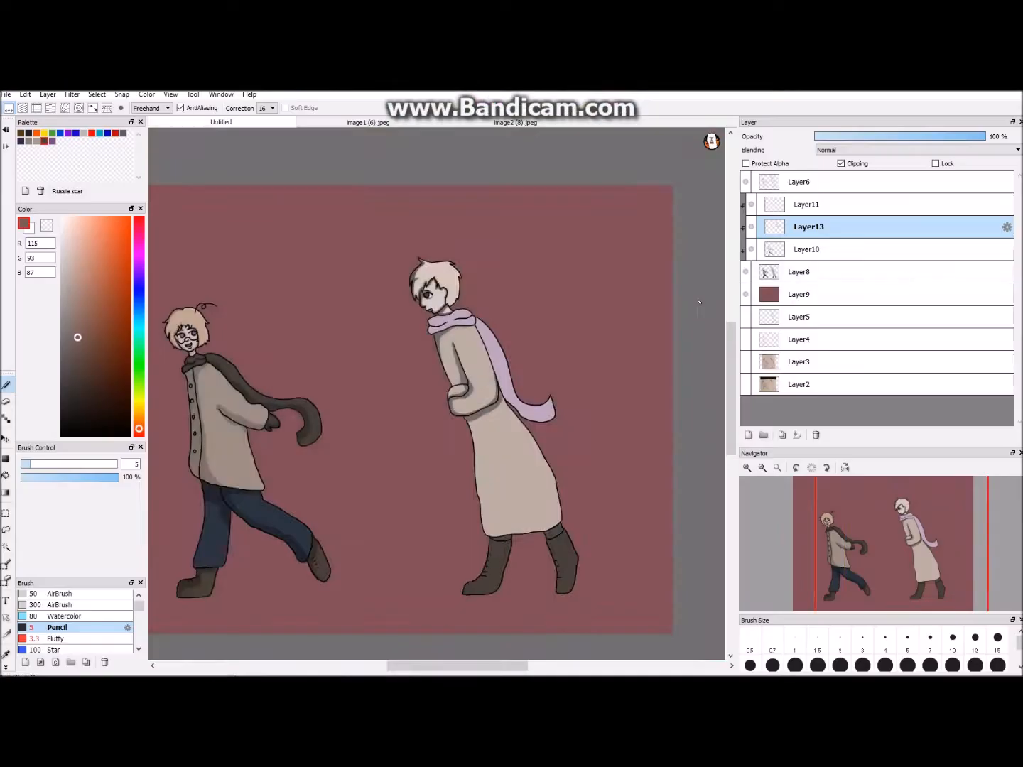
- Draw a shadow boundary down the front of the right figure's coat skirt and fill it with R116 G106 B98
key("ctrl+plus")
key("ctrl+plus")
key("ctrl+plus")
key("ctrl+z")
mouse_move(534, 367)
left_mouse_down()
mouse_move(537, 428)
mouse_move(600, 633)
left_mouse_up()
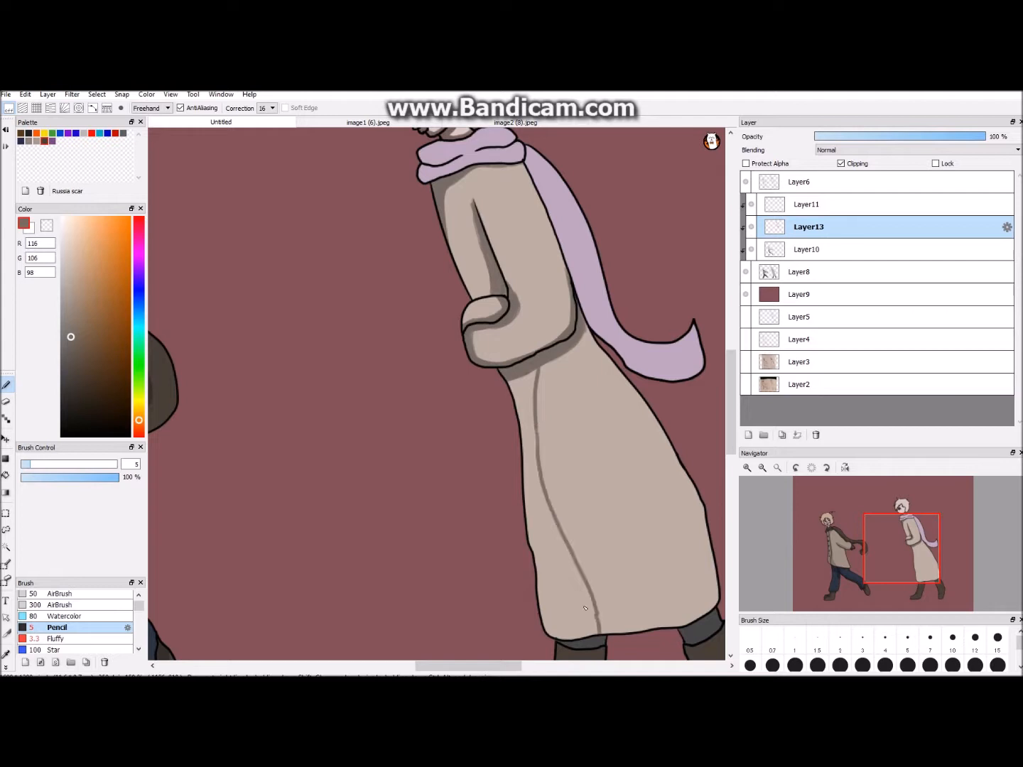
left_click(6, 475)
left_click(554, 543)
left_click(763, 467)
left_click(6, 385)
left_click_drag(541, 538, 545, 551)
scroll(541, 540, "down", 2)
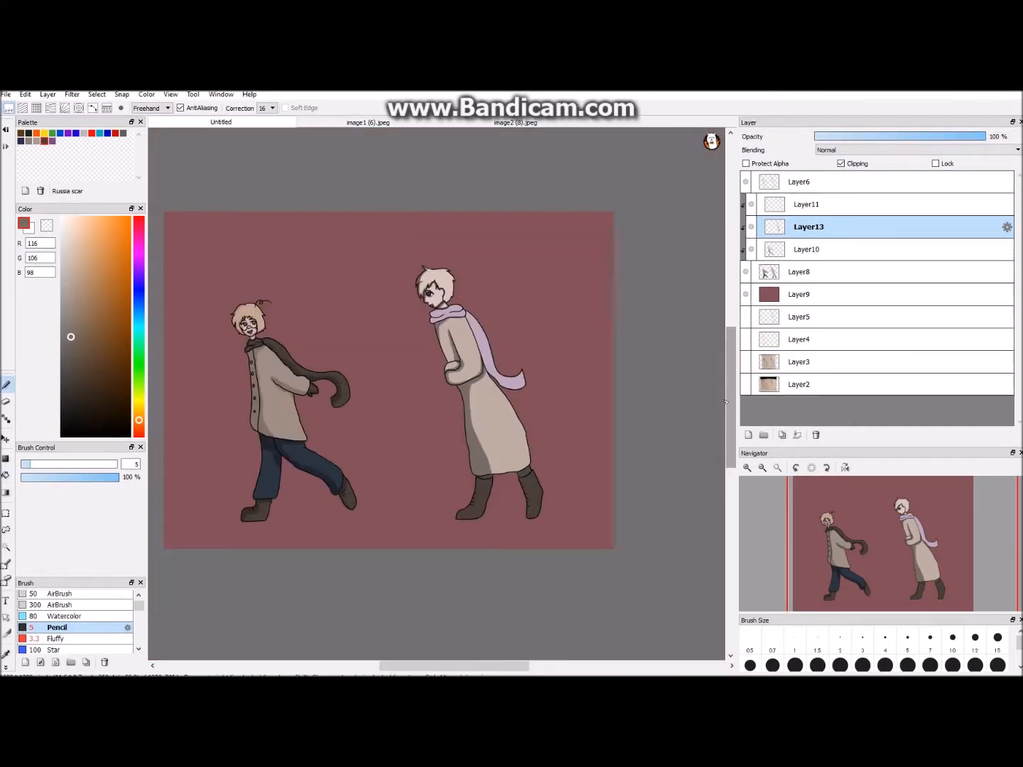
- Sample the right figure's boot, choose dark brown R36 G30 B25 and shade the top of the front boot
scroll(438, 497, "up", 3)
left_click(5, 654)
left_click(574, 482)
left_click(80, 407)
left_click(6, 385)
left_click_drag(558, 446, 579, 457)
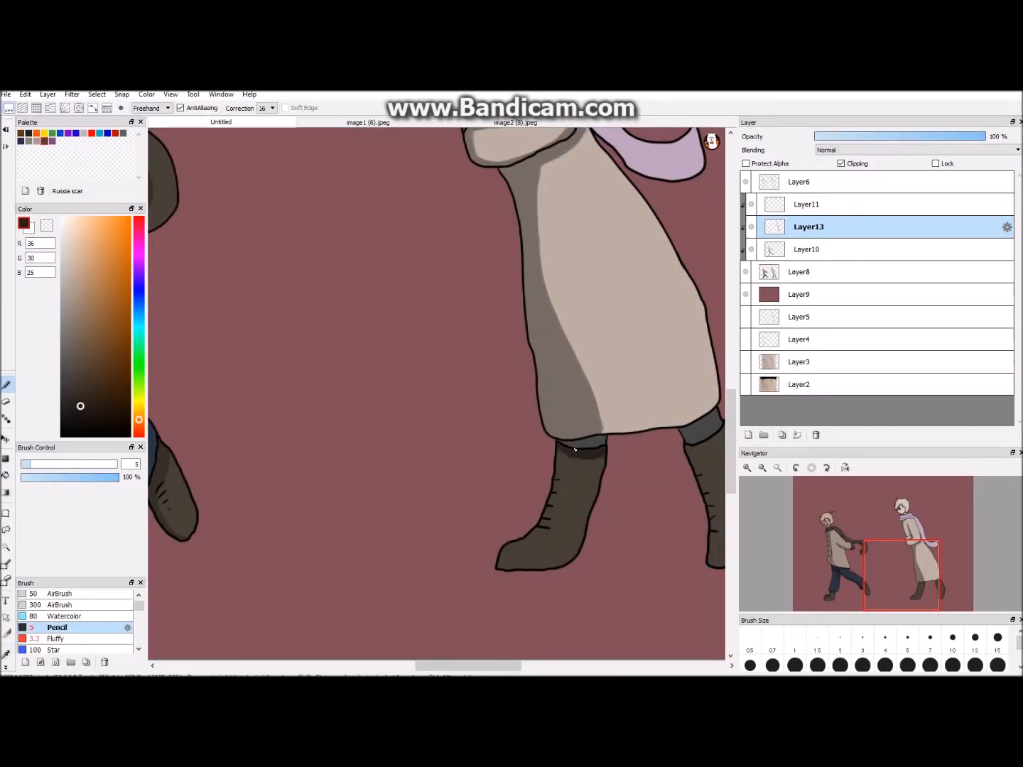
- Outline and fill a shadow down the instep of the right figure's front boot, and shade the trouser strip above it with R47 G42 B42
left_click_drag(558, 518, 507, 552)
left_click(6, 475)
left_click(536, 533)
left_click(517, 543)
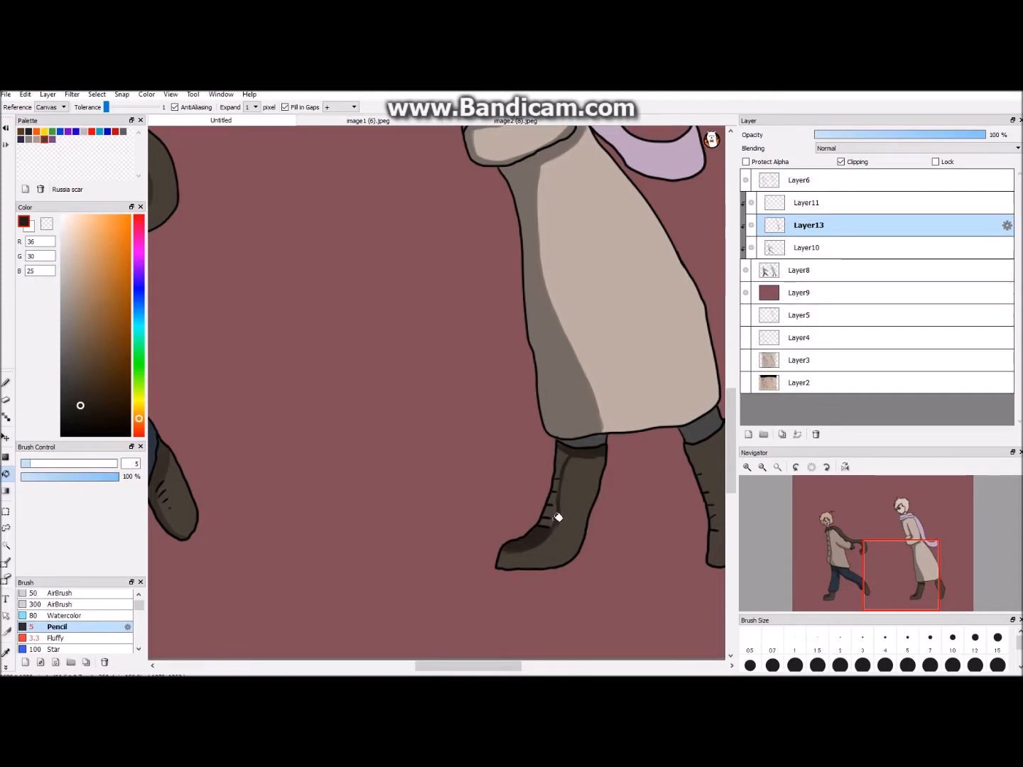
key("b")
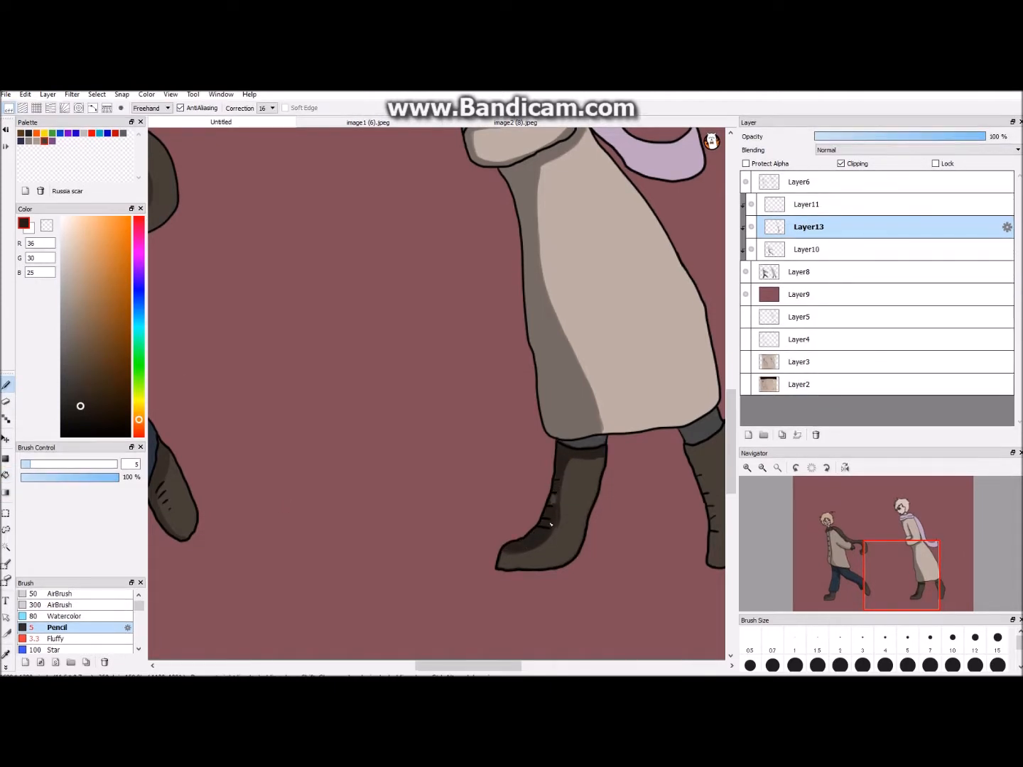
left_click(558, 436, "alt")
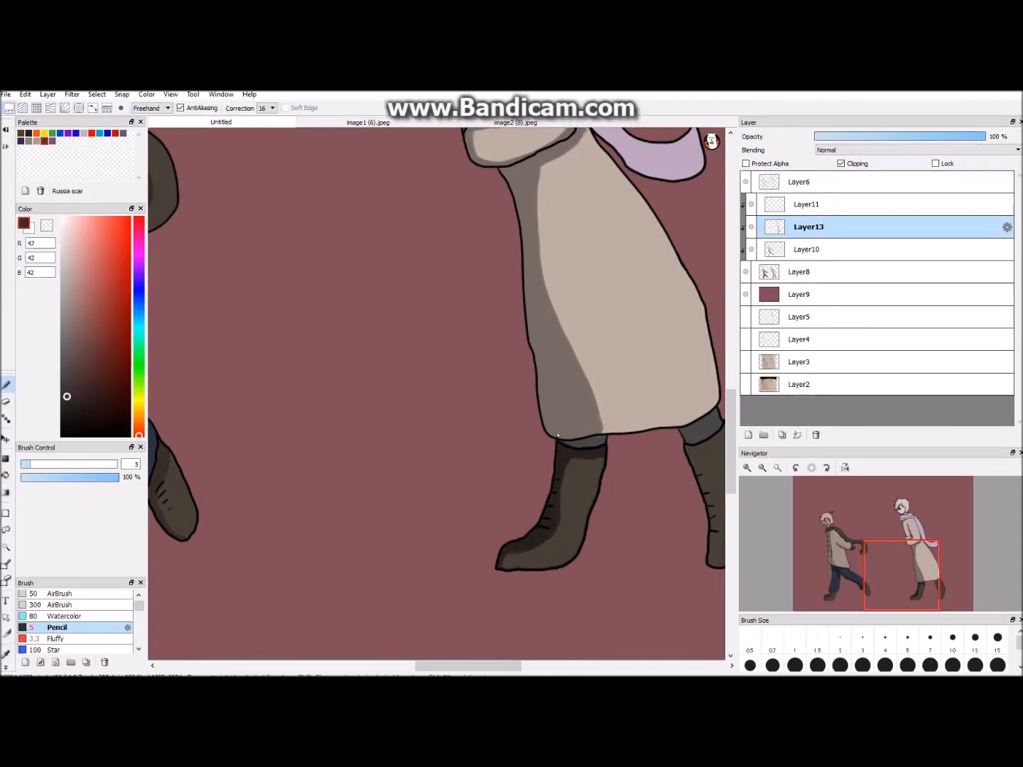
- Sample the right figure's scarf, choose muted purple R116 G100 B117 and shade the scarf folds around the neck
scroll(578, 444, "down", 3)
scroll(439, 159, "up", 2)
left_click(5, 654)
left_click(454, 341)
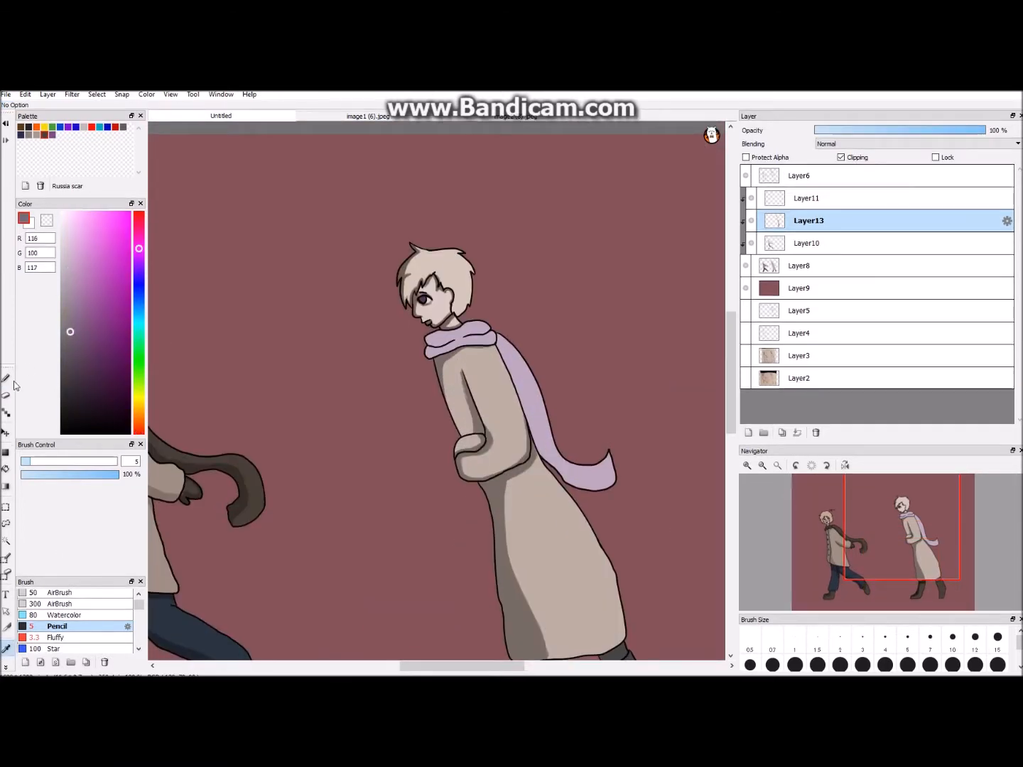
left_click(7, 385)
scroll(568, 386, "up", 2)
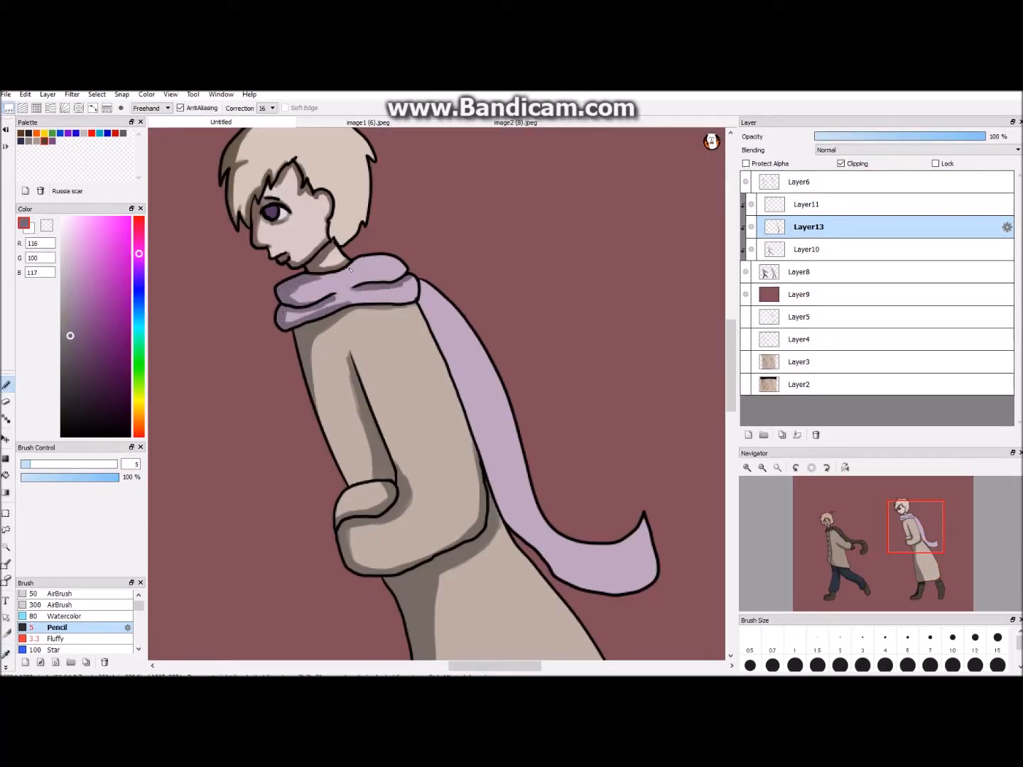
left_click_drag(350, 304, 382, 301)
scroll(390, 301, "down", 1)
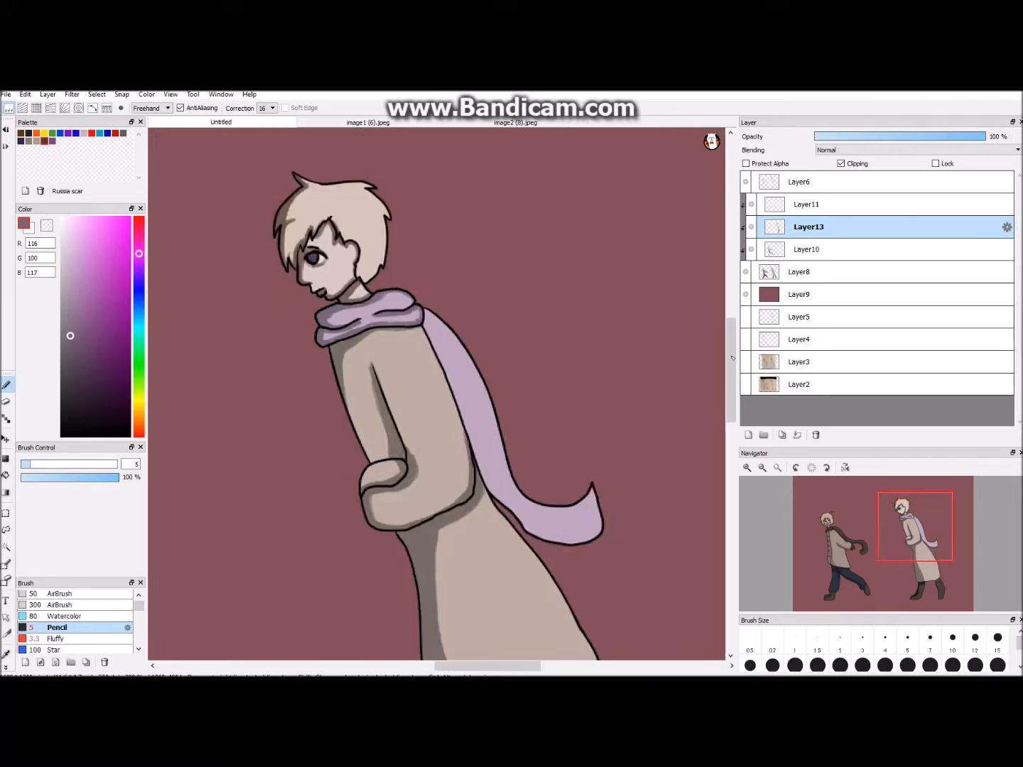
- Outline a shadow along the hanging tail of the right figure's scarf and fill it with R116 G100 B117
left_click_drag(731, 370, 731, 390)
left_click_drag(425, 216, 451, 258)
left_click_drag(585, 412, 597, 408)
scroll(586, 413, "down", 1)
left_click(6, 475)
left_click(458, 321)
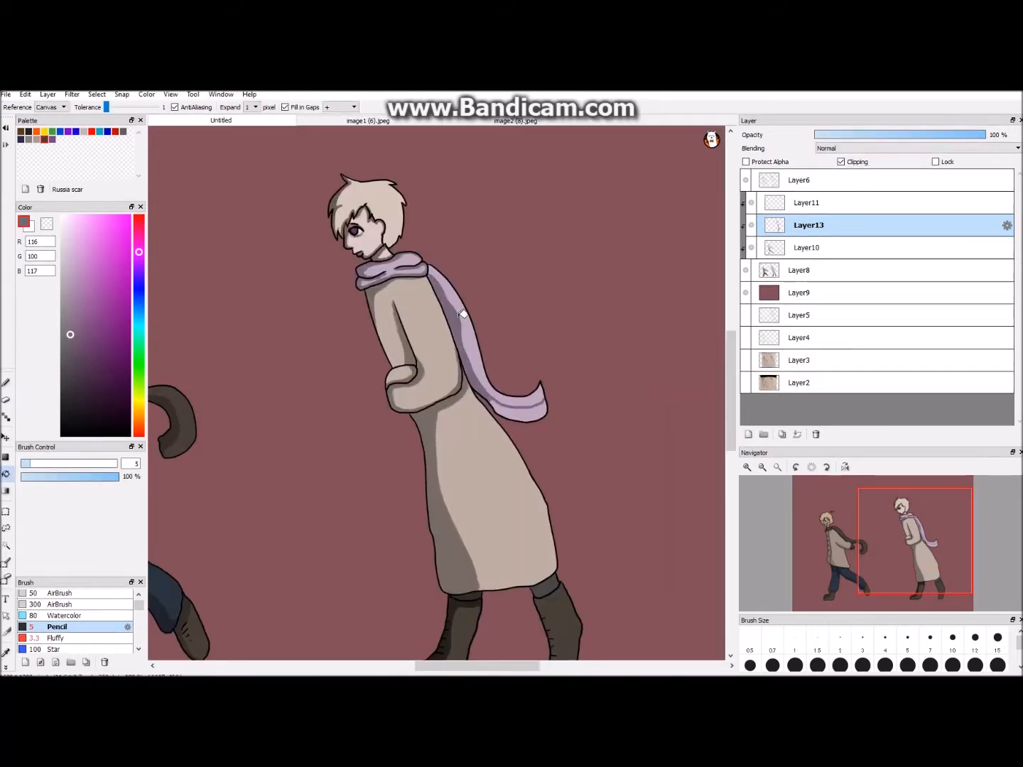
- Lower the opacity of the right figure's shadow layer, Layer13, to 54%
scroll(662, 560, "down", 2)
left_click(883, 136)
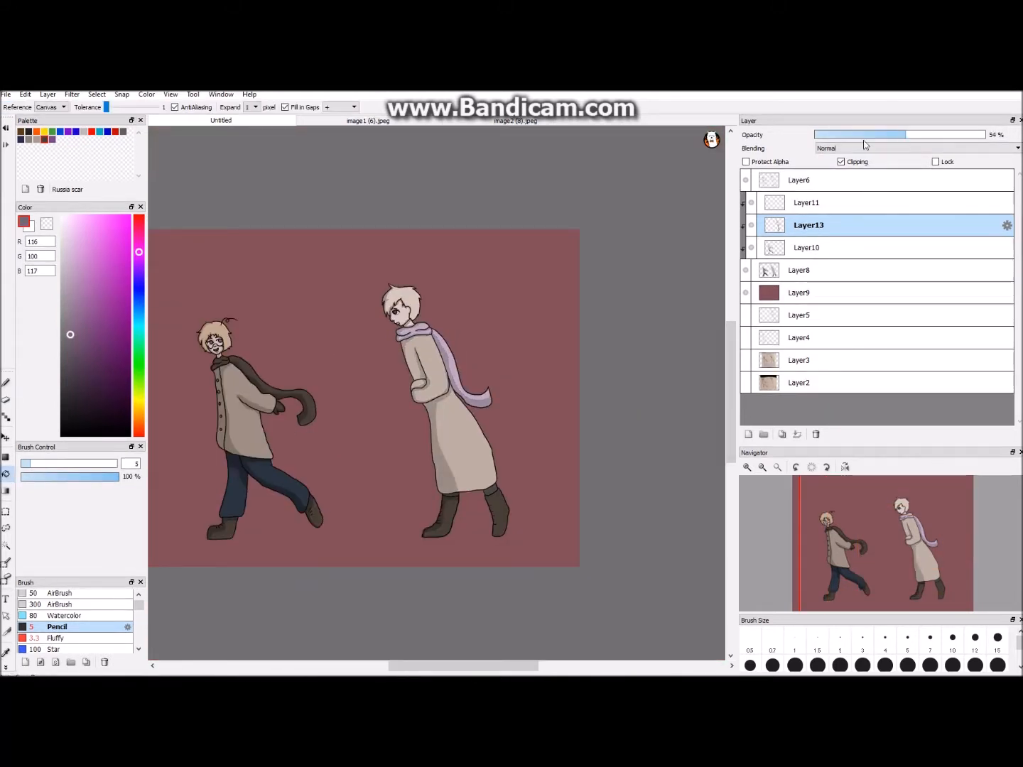
scroll(685, 308, "down", 1)
scroll(685, 307, "up", 1)
scroll(685, 308, "down", 1)
- Add a clipped layer above Layer13, set the colour to black, and merge Layer11 down into the new layer
left_click(747, 434)
left_click(841, 162)
scroll(436, 392, "up", 1)
left_click_drag(92, 382, 49, 440)
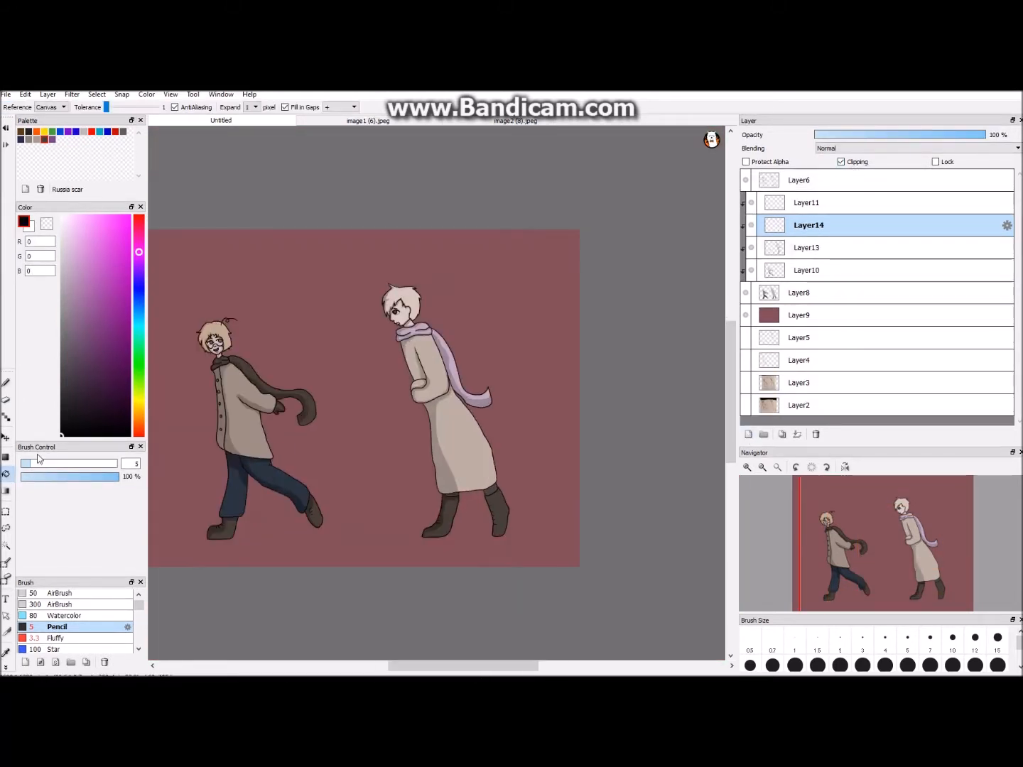
left_click(816, 203)
left_click(796, 435)
left_click(776, 205)
- Shade the front side of both figures in black with the size 300 AirBrush on Layer14
left_click(70, 605)
left_click(208, 275)
left_click(5, 383)
key("ctrl+z")
left_click_drag(194, 316, 200, 543)
left_click_drag(373, 284, 422, 564)
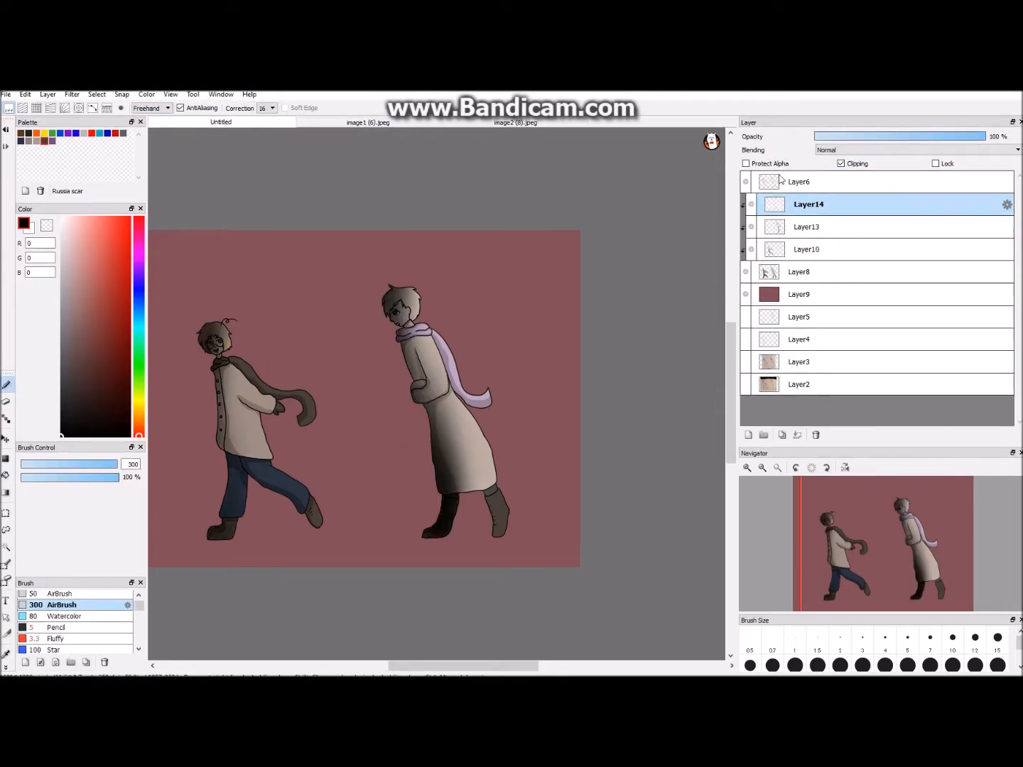
key("ctrl+z")
- Add an unclipped layer beneath Layer8 and choose the size 3 Pen with light grey R164 G164 B164
left_click(748, 434)
left_click_drag(488, 666, 449, 667)
left_click_drag(732, 373, 773, 396)
left_click_drag(804, 205, 776, 294)
left_click(846, 164)
scroll(437, 394, "down", 1)
scroll(436, 394, "up", 2)
left_click(61, 295)
scroll(56, 606, "up", 1)
left_click(55, 608)
scroll(234, 428, "down", 1)
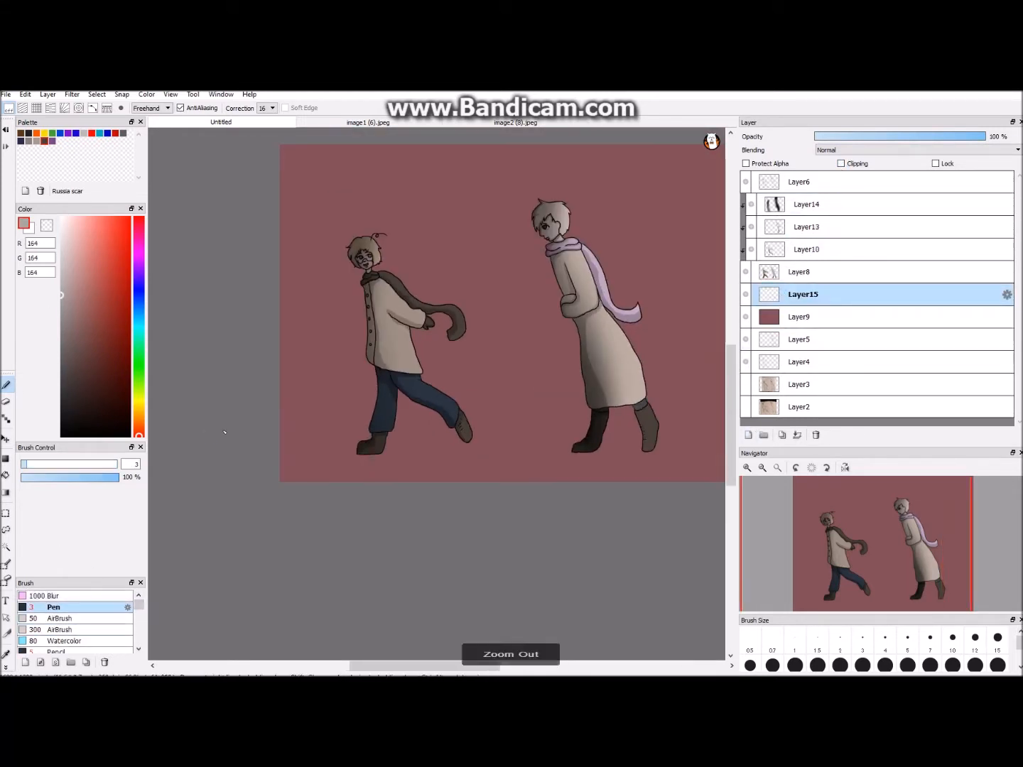
- Draw a wavy snow horizon line across the canvas behind the figures' legs and close its gaps with the figures hidden
left_click_drag(248, 427, 366, 395)
left_click_drag(387, 396, 732, 393)
left_click(745, 316)
left_click(745, 317)
left_click(745, 273)
scroll(436, 393, "up", 2)
left_click_drag(267, 405, 337, 400)
scroll(437, 394, "down", 2)
- Hide the line art, fill the ground below the horizon with light grey, and show the figure layers again
left_click(746, 182)
scroll(436, 394, "down", 1)
left_click(6, 476)
left_click(426, 434)
left_click(746, 272)
scroll(436, 394, "down", 1)
left_click(751, 248)
left_click(752, 248)
left_click(751, 227)
left_click(751, 226)
left_click(750, 203)
left_click(751, 202)
left_click(745, 183)
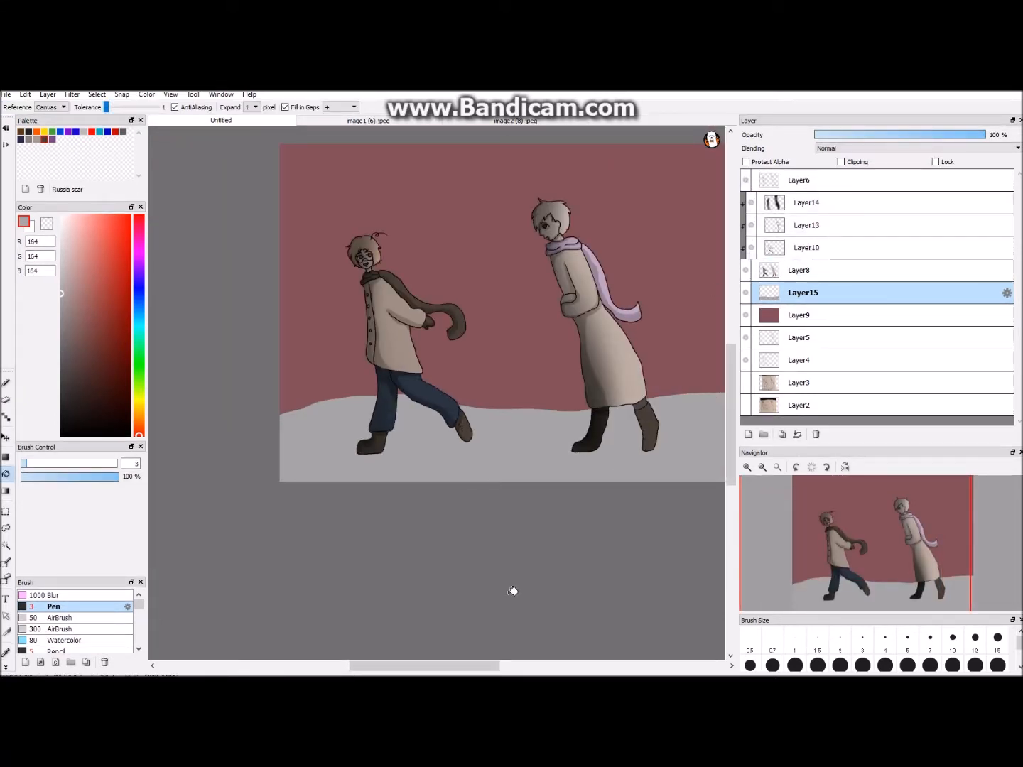
- Reduce the opacity of the airbrushed Layer14 and raise Layer13's opacity to 100%
left_click_drag(395, 665, 466, 664)
scroll(480, 639, "up", 4)
left_click_drag(529, 666, 462, 664)
left_click(796, 202)
left_click_drag(895, 135, 785, 132)
left_click(763, 227)
left_click_drag(929, 135, 1004, 137)
- Sample boot shadow colour R35 G29 B24, then outline and fill a shadow along the laces of the right figure's rear boot
left_click(6, 652)
left_click(278, 529)
left_click(5, 382)
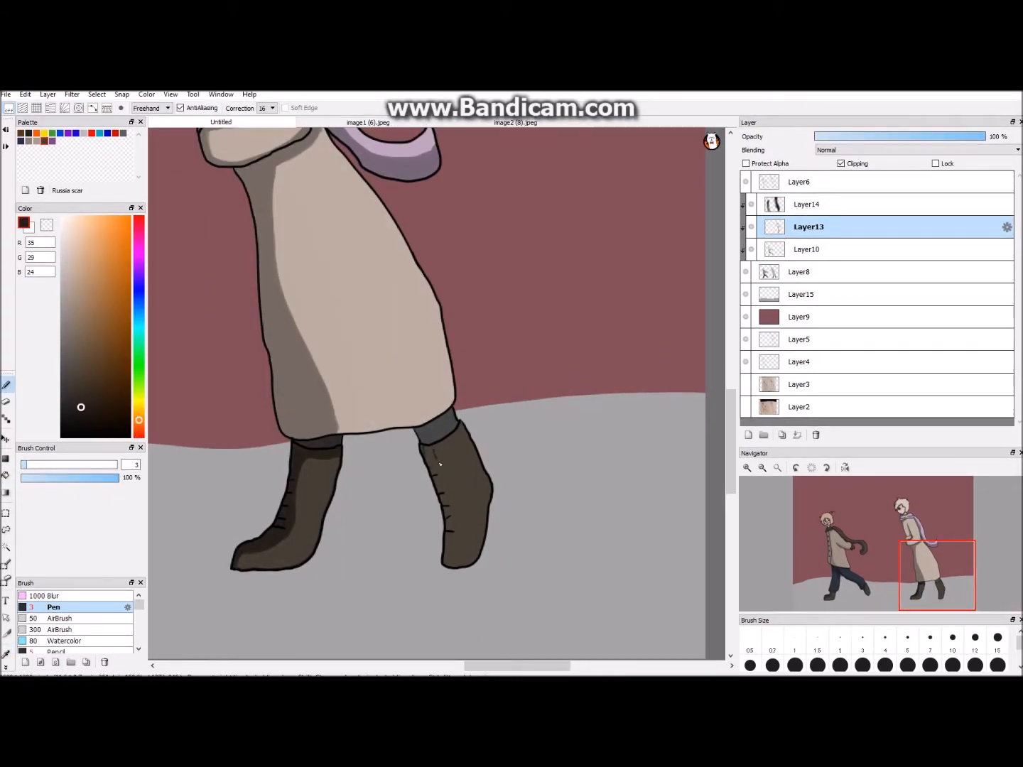
key("g")
left_click(458, 517)
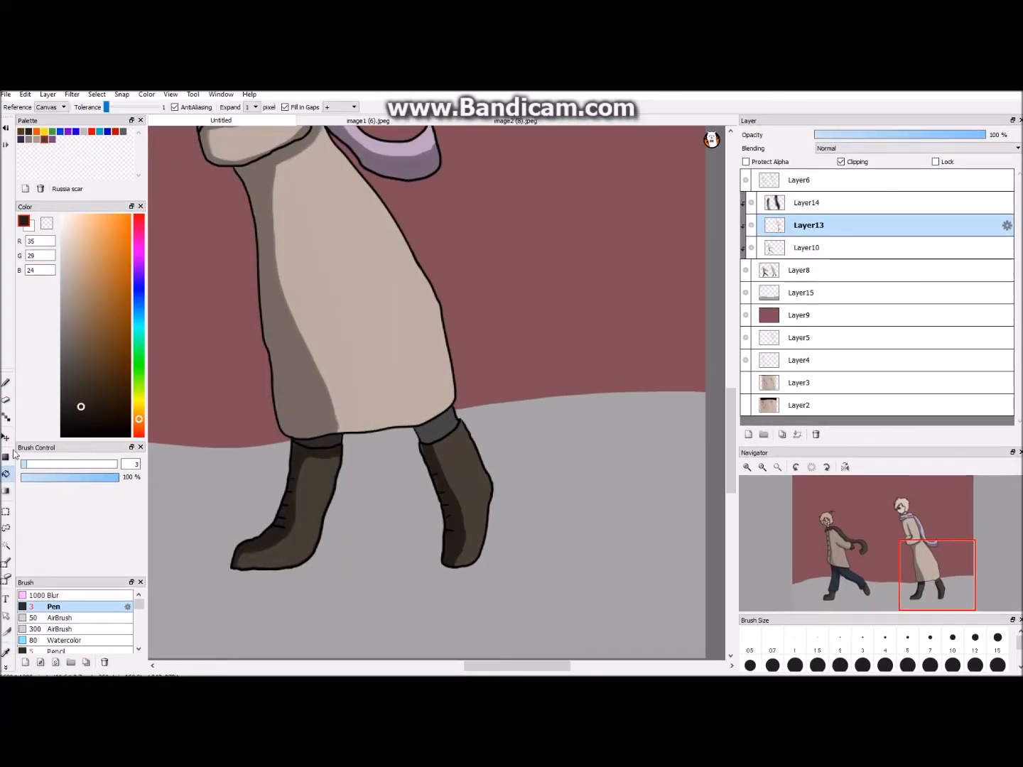
- Shade the trouser strip above the right figure's rear boot with R30 G30 B30
key("b")
left_click(5, 651)
left_click(438, 428)
left_click(60, 411)
left_click(6, 384)
scroll(436, 393, "up", 1)
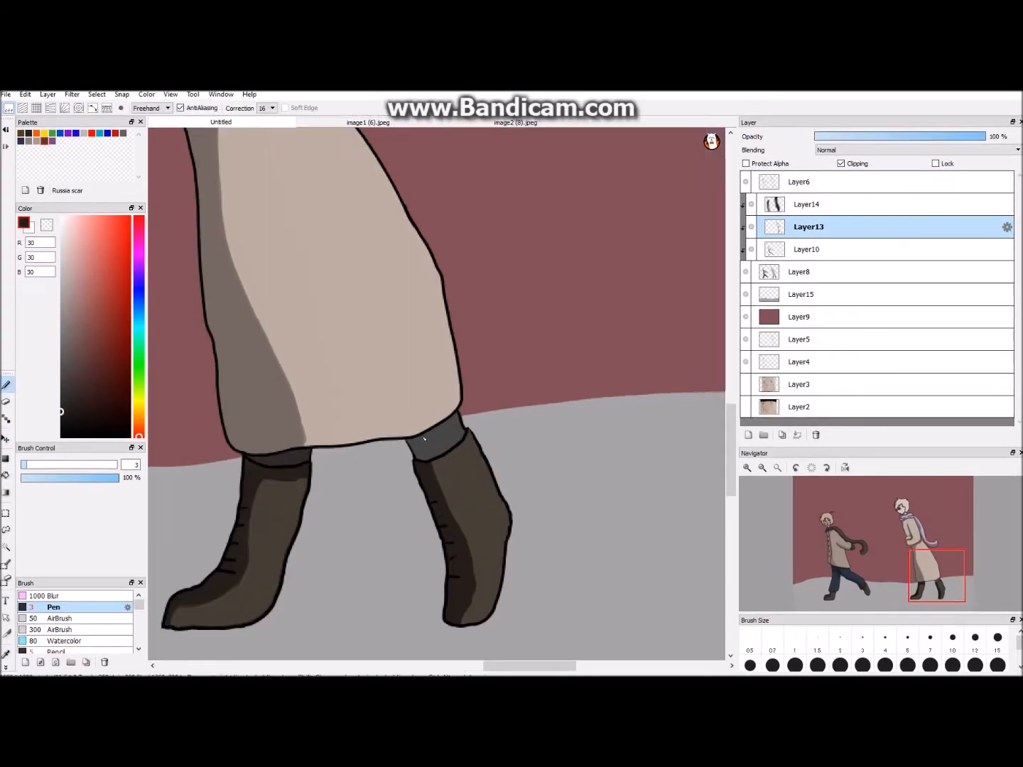
left_click_drag(422, 436, 431, 459)
left_click(6, 475)
left_click(419, 445)
- Lower the opacity of Layer13 and of the airbrushed Layer14 to soften the figures' shading
scroll(436, 394, "down", 1)
left_click(877, 135)
left_click(838, 204)
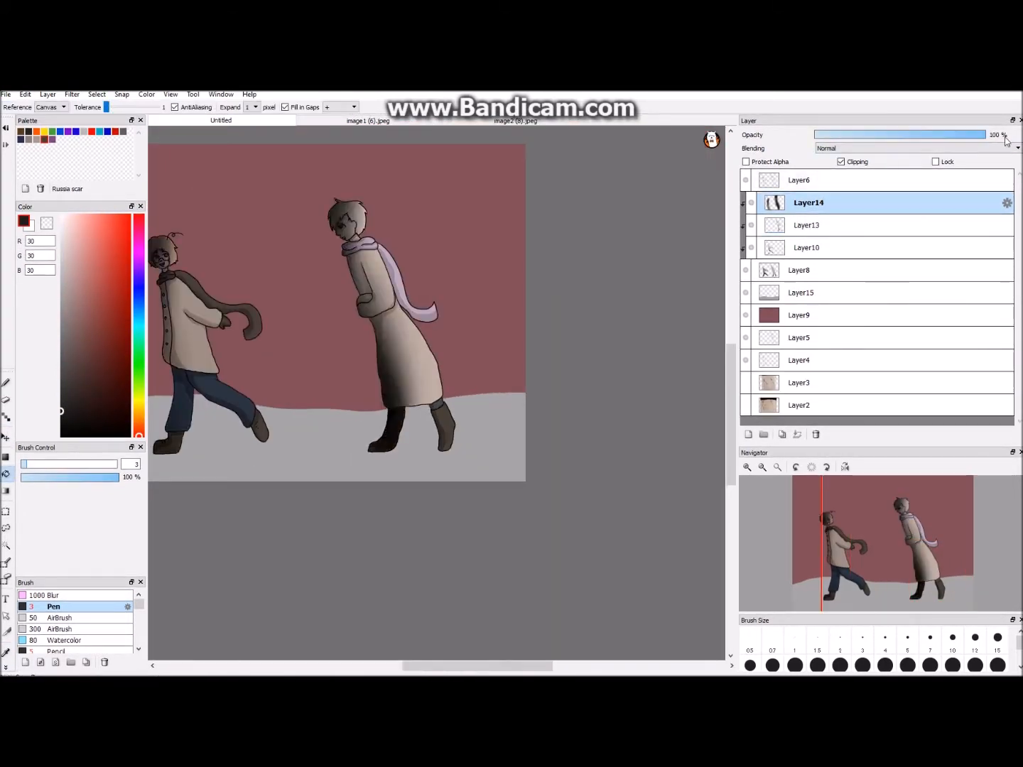
scroll(437, 394, "down", 1)
left_click_drag(984, 135, 924, 136)
left_click(930, 148)
left_click(931, 148)
left_click(905, 135)
- Add a layer clipped to the ground on Layer15 and choose the brush with grey R105 G105 B105
left_click(823, 293)
left_click_drag(461, 666, 428, 666)
scroll(586, 313, "up", 1)
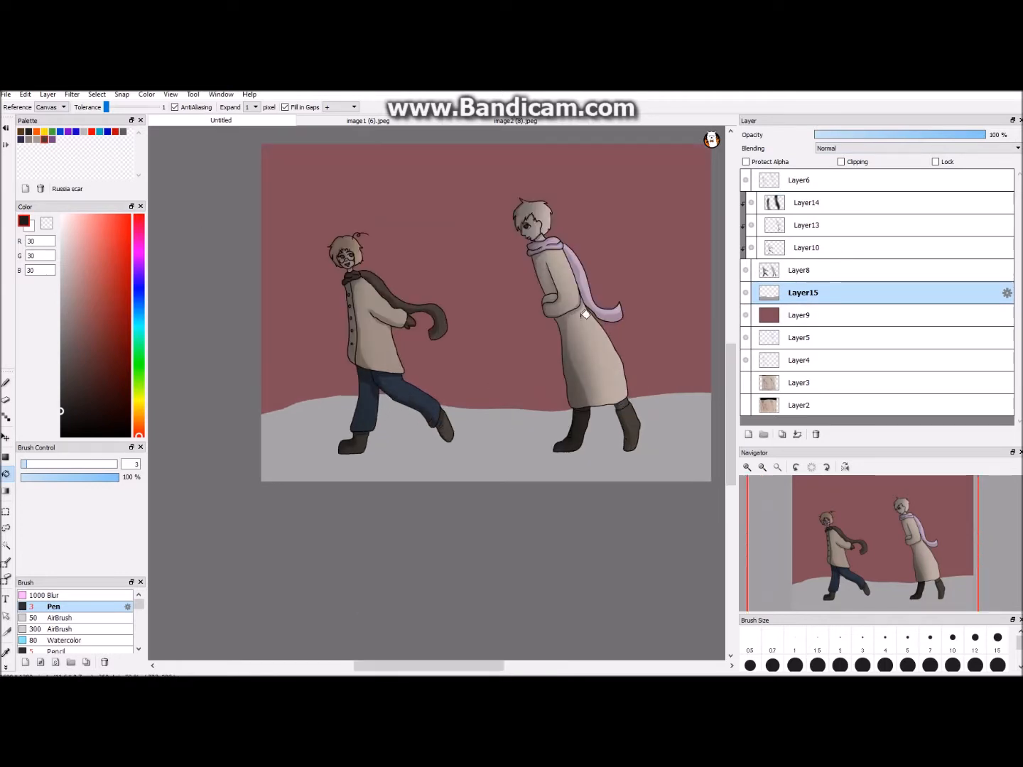
left_click(748, 433)
left_click(841, 163)
left_click(60, 335)
left_click(60, 345)
scroll(240, 427, "down", 1)
left_click(5, 383)
scroll(436, 393, "up", 1)
- Draw a shadow line across the snowy ground, fill the area below it with grey, and set the layer opacity to 37%
left_click_drag(260, 450, 711, 447)
scroll(436, 394, "up", 1)
left_click_drag(419, 667, 401, 666)
left_click_drag(245, 501, 274, 498)
scroll(436, 394, "down", 2)
left_click(5, 475)
left_click(438, 477)
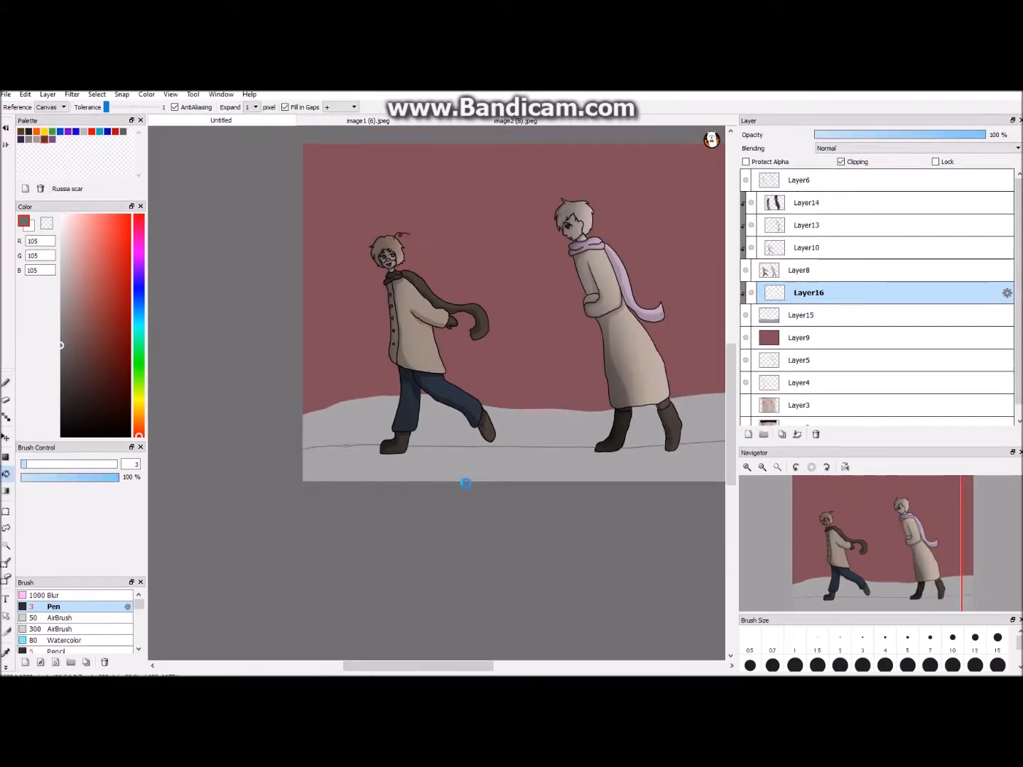
scroll(438, 477, "down", 1)
left_click_drag(925, 135, 877, 136)
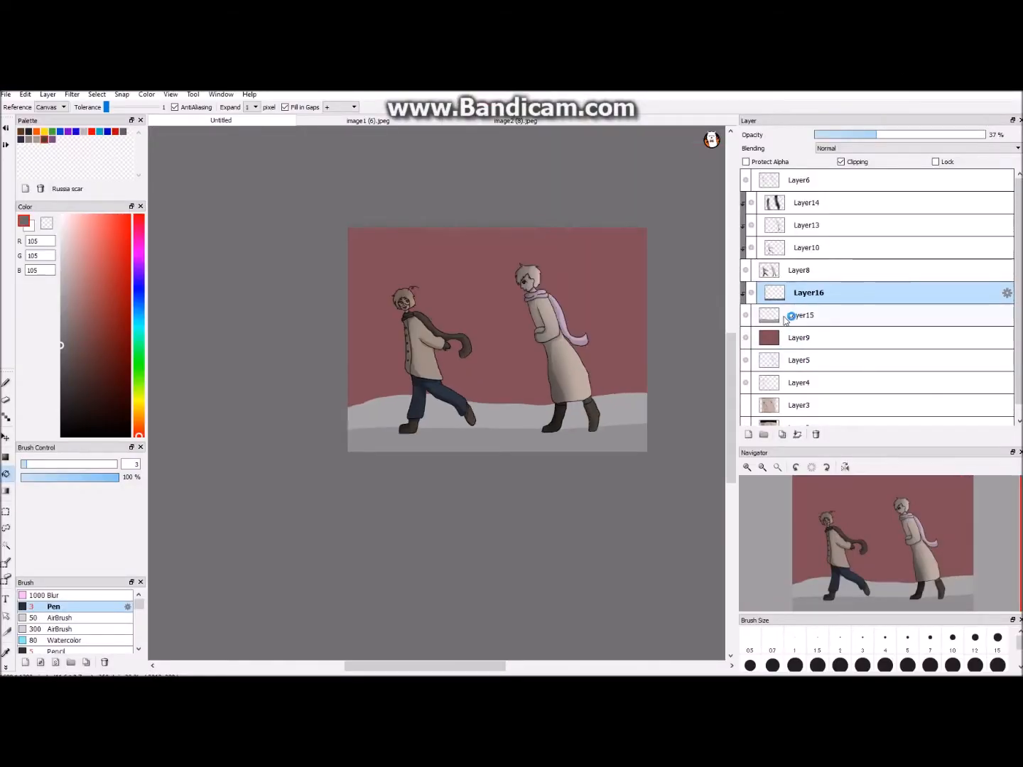
- Add another clipped layer beneath Layer16 and choose the size 300 AirBrush with black
key("ctrl+Up")
left_click(748, 434)
left_click_drag(803, 292, 803, 326)
left_click(840, 162)
left_click(61, 630)
left_click(60, 437)
- Airbrush a soft dark band across the snowy ground and lower the layer's opacity
mouse_move(306, 429)
left_mouse_down()
mouse_move(350, 447)
mouse_move(438, 432)
mouse_move(639, 426)
mouse_move(387, 431)
left_mouse_up()
key("ctrl+Down")
left_click_drag(923, 136, 884, 139)
left_click(922, 140)
key("ctrl+Down")
key("ctrl+Up")
- Add a layer between the ground and the maroon background, and hide the line art and figure colour layers
left_click(747, 435)
left_click_drag(789, 317, 781, 373)
left_click(745, 339)
left_click(745, 272)
left_click(746, 182)
- Fill the new background layer with dark teal R76 G89 B92 and toggle its visibility
left_click(139, 326)
left_click(72, 357)
left_click(5, 476)
left_click(455, 341)
left_click(748, 274)
left_click(748, 274)
left_click(745, 361)
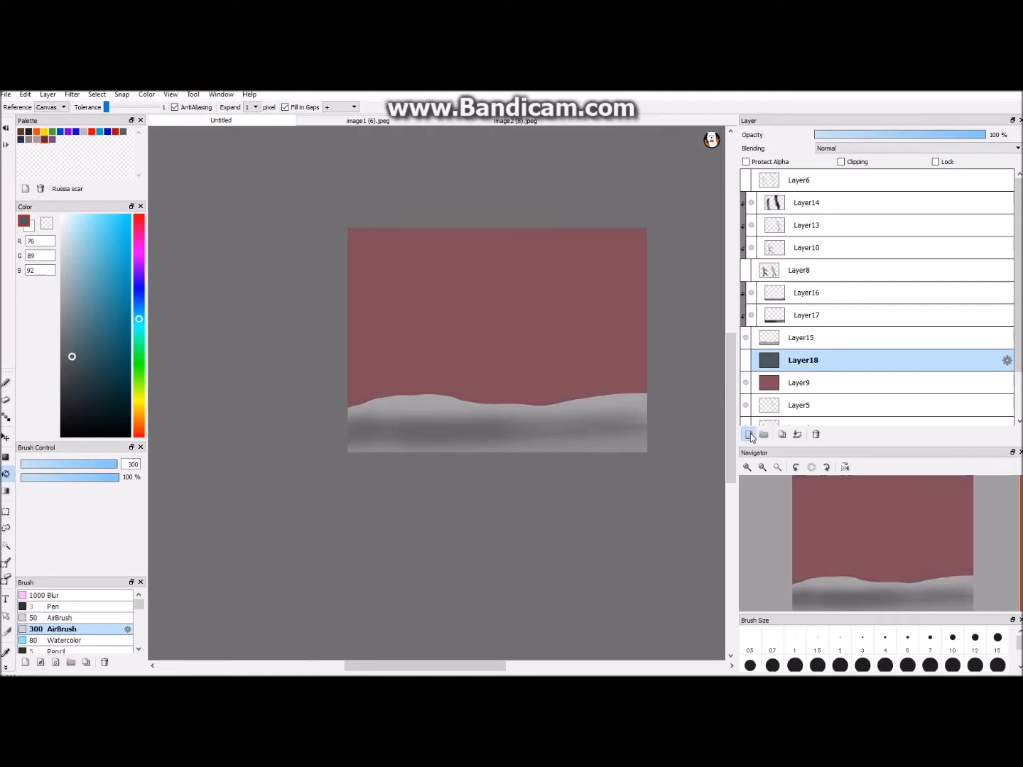
- Add a layer above the teal background, show the teal again, and choose the size 3 Pen with brown R56 G46 B41
left_click(747, 435)
key("ctrl+Up")
left_click(745, 383)
left_click(92, 608)
key("ctrl+Down")
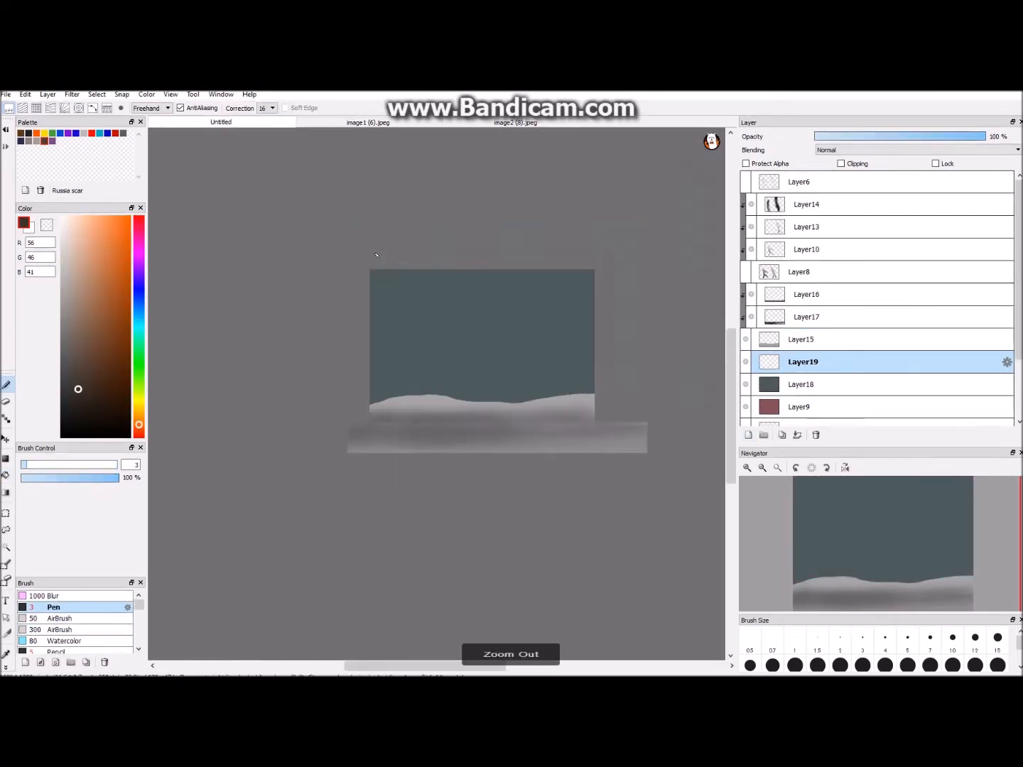
key("ctrl+Up")
- Outline three tree trunks rising from the snow and fill them with brown R56 G46 B41
left_click_drag(468, 239, 490, 361)
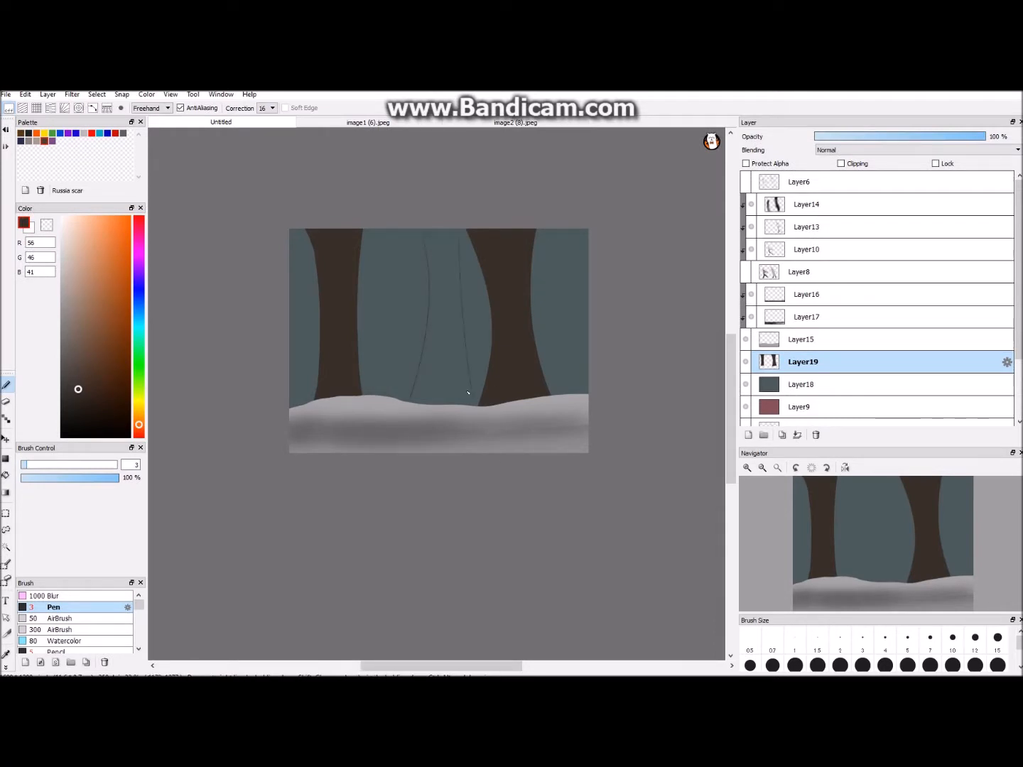
left_click(6, 475)
left_click(448, 345)
- Add a new layer clipped to the tree trunks and get the brush ready for bark details
left_click(748, 434)
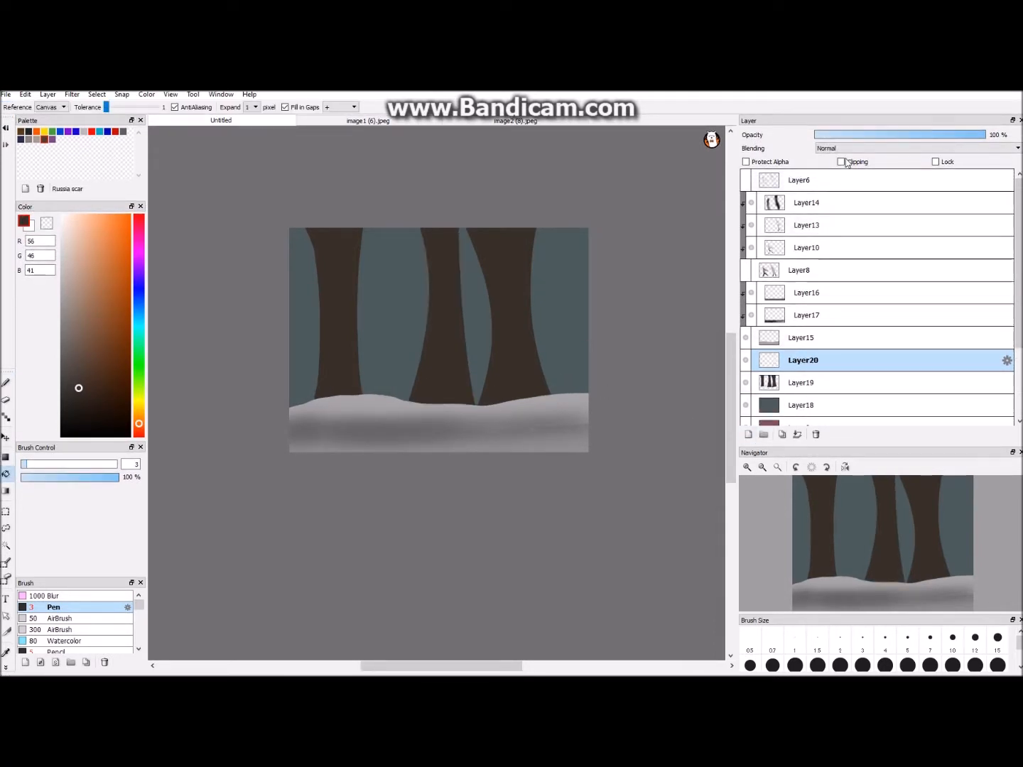
key("ctrl+Up")
key("ctrl+Up")
left_click(840, 162)
key("b")
- Draw wavy bark lines in dark brown R27 G21 B18 on the leftmost tree trunk
left_click_drag(363, 259, 364, 279)
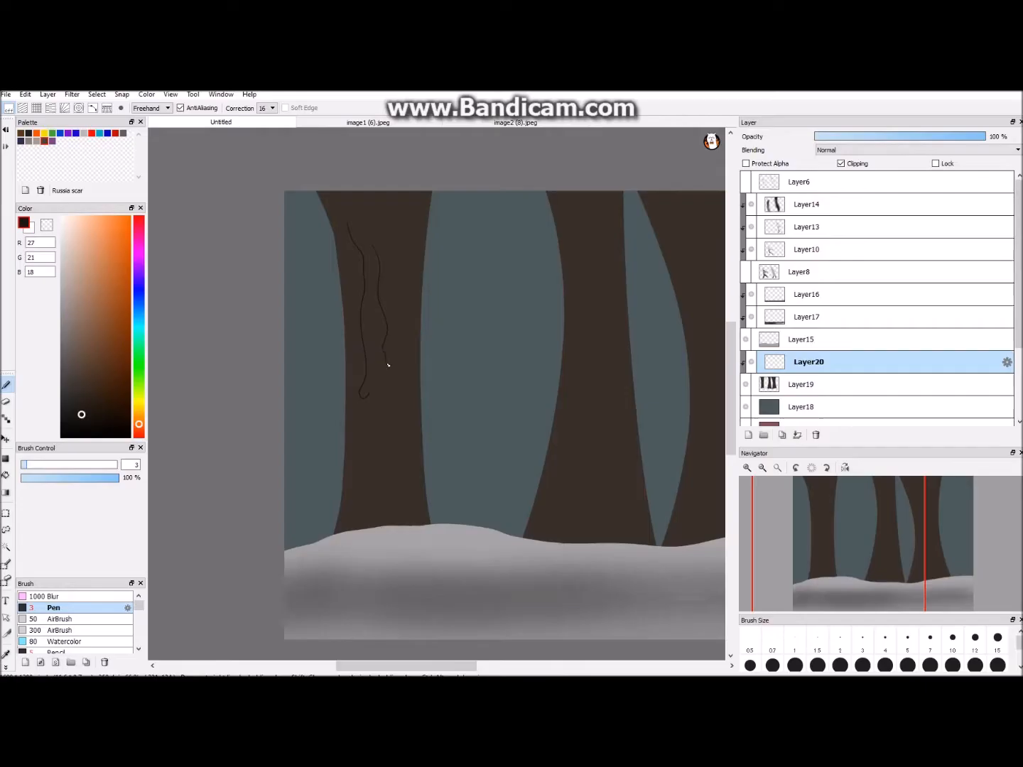
key("ctrl+Down")
key("ctrl+Up")
left_click_drag(377, 330, 385, 435)
- Soften the leftmost trunk's bark lines using the Blur brush at about size 33
left_click(55, 597)
left_click(78, 466)
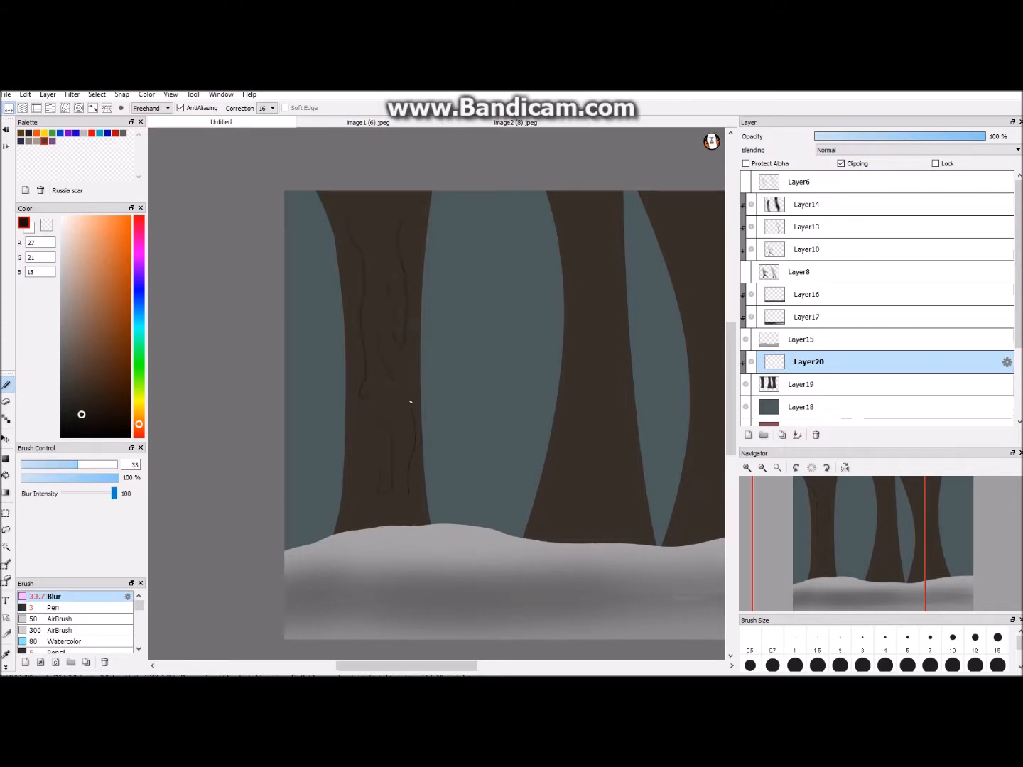
left_click_drag(422, 453, 409, 495)
scroll(391, 449, "down", 2)
left_click_drag(391, 450, 311, 450)
scroll(311, 449, "up", 2)
- Draw wavy dark brown R27 G21 B18 bark lines on the middle and rightmost tree trunks with the Pen at size 3
left_click(55, 608)
left_click_drag(416, 228, 430, 283)
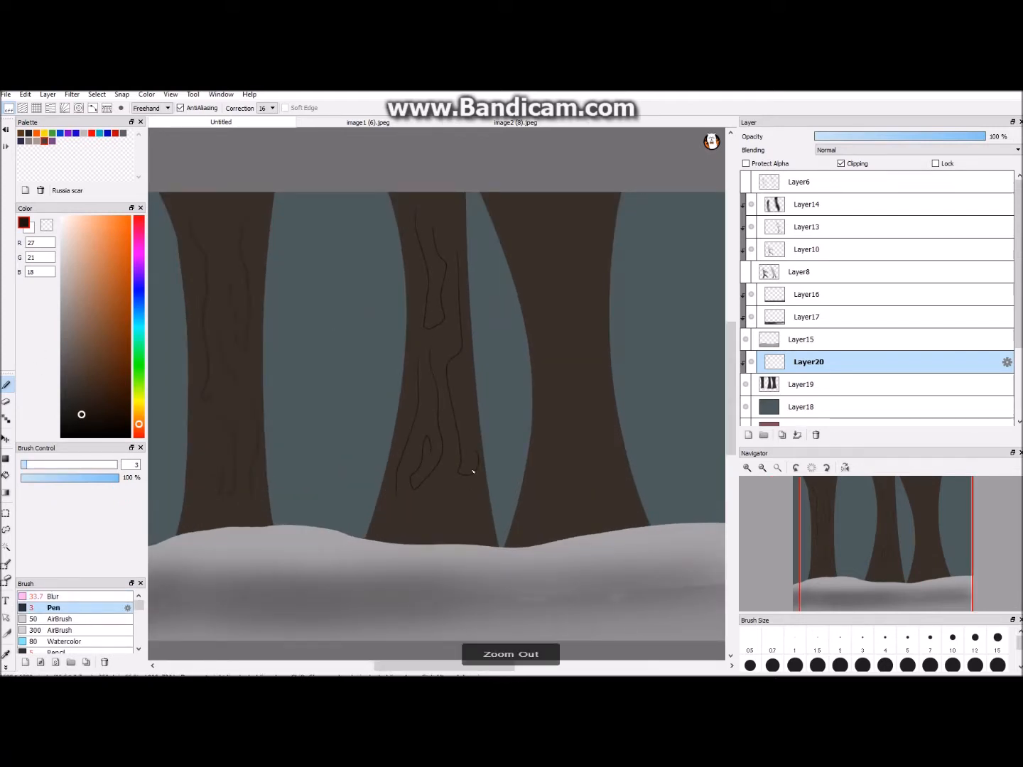
scroll(471, 486, "down", 2)
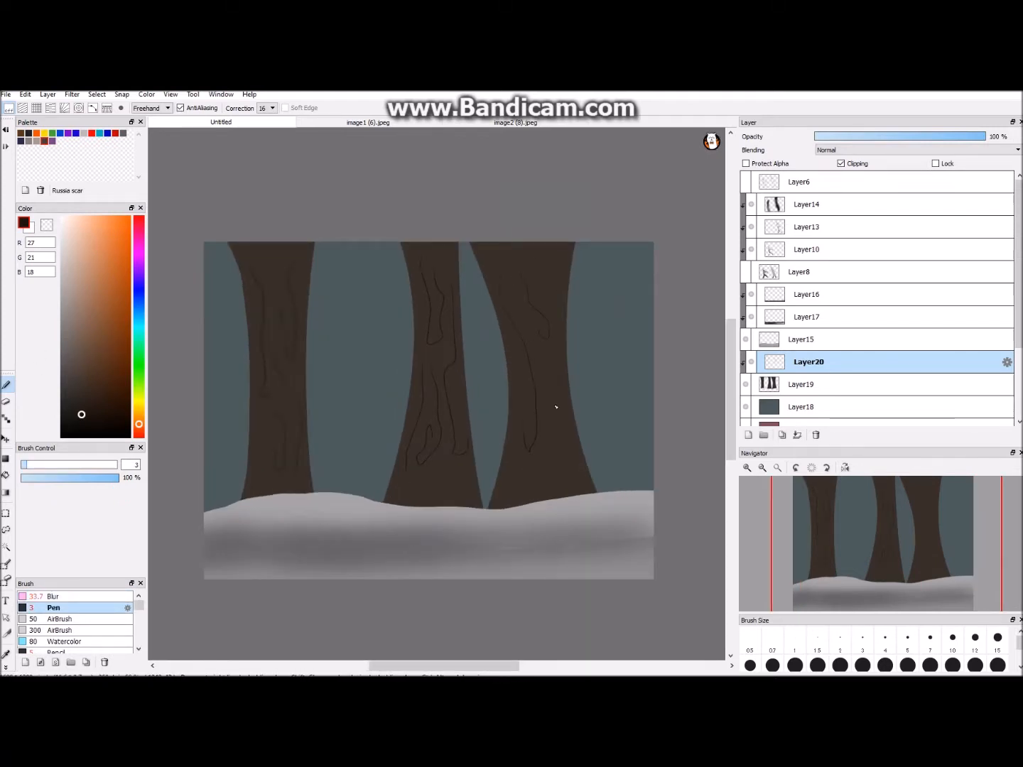
scroll(448, 392, "up", 1)
- Soften the bark lines on the middle and rightmost trunks using the Blur brush at about size 33
left_click(74, 598)
scroll(448, 393, "down", 1)
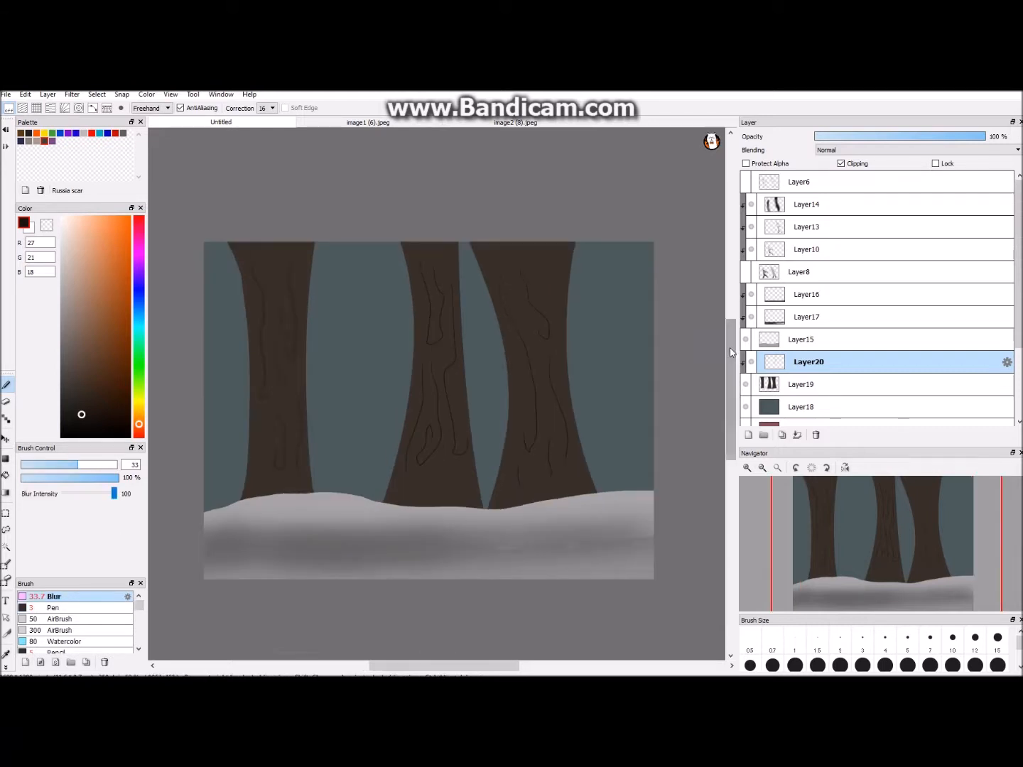
scroll(438, 281, "up", 3)
left_click_drag(392, 201, 422, 377)
scroll(462, 342, "down", 2)
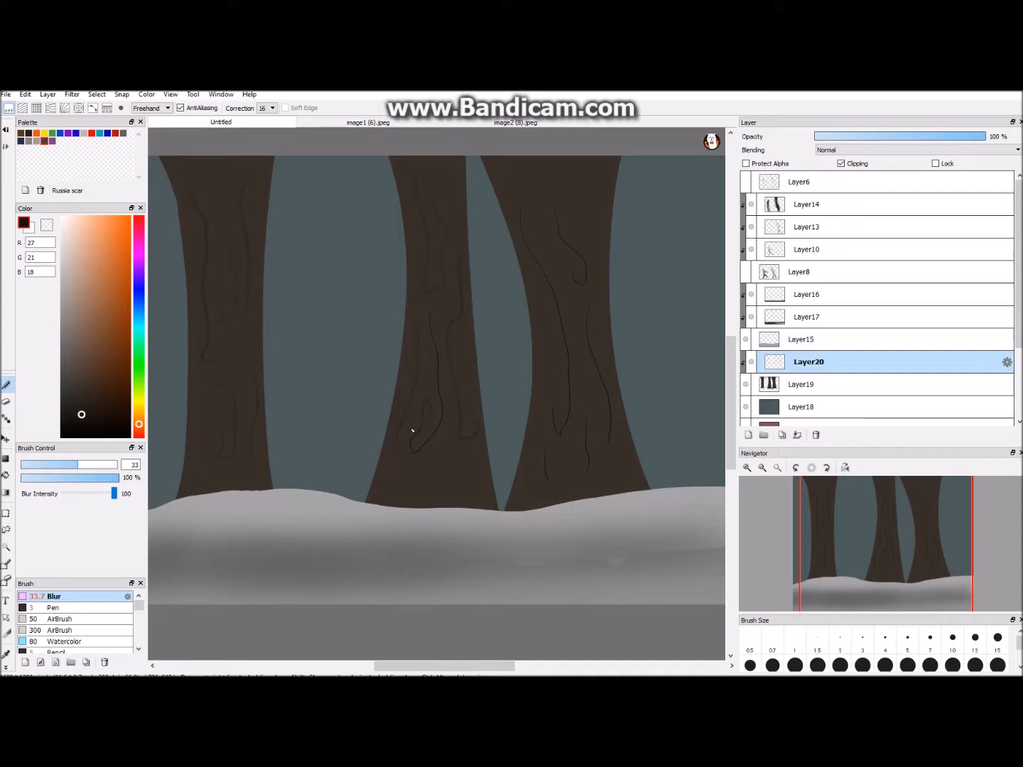
scroll(447, 368, "down", 2)
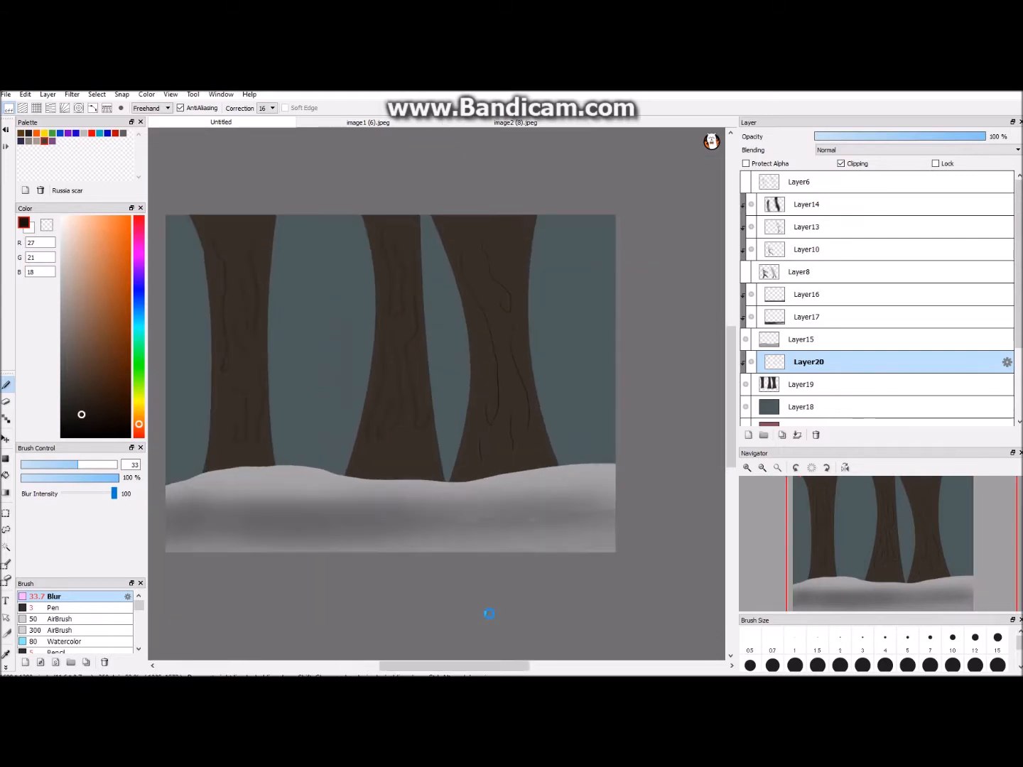
scroll(524, 368, "up", 3)
scroll(498, 372, "down", 2)
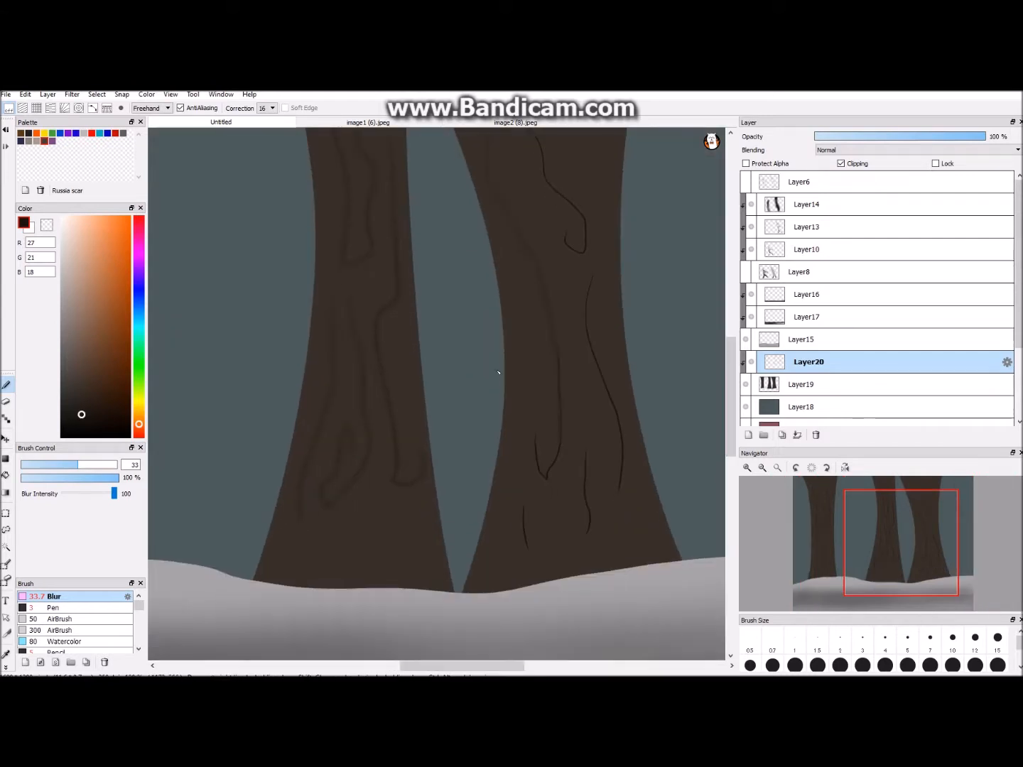
scroll(533, 355, "down", 2)
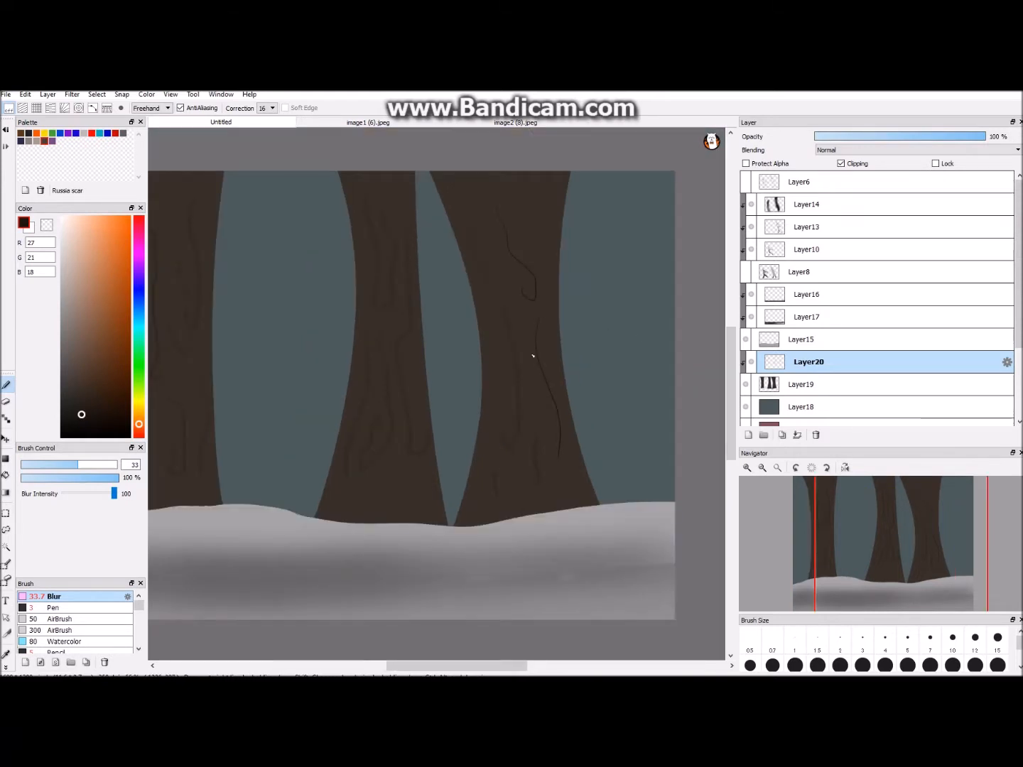
scroll(591, 224, "up", 3)
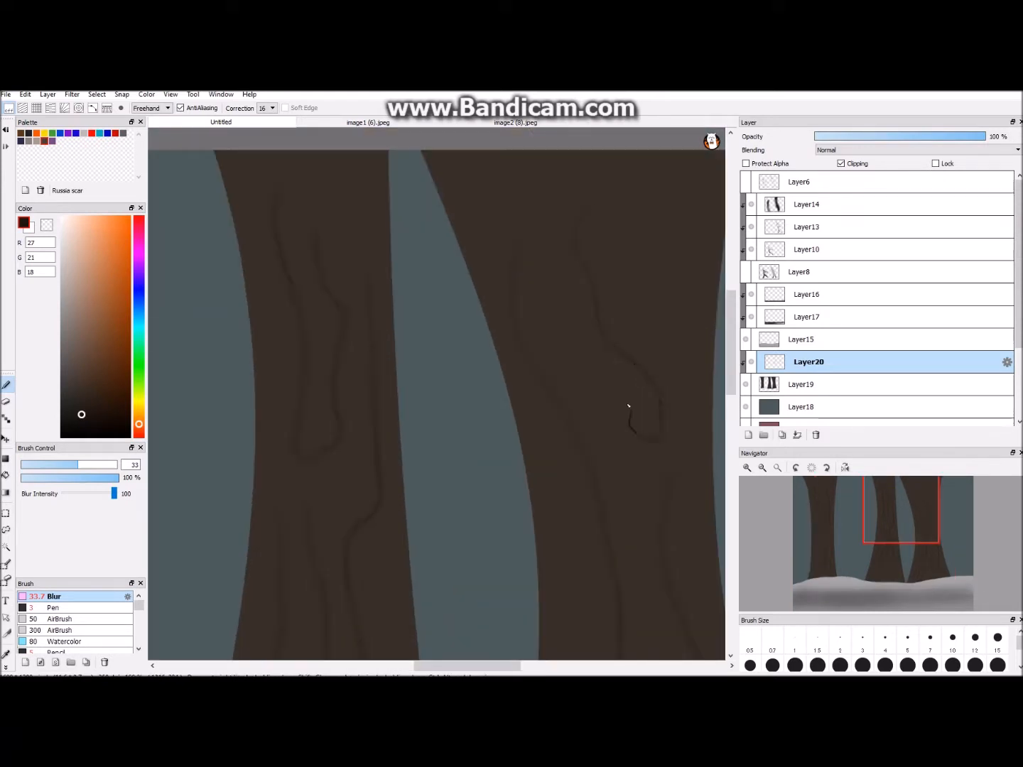
- Add a new layer clipped to the tree trunks and ready the size 300 AirBrush with a dark brown
scroll(628, 406, "down", 4)
left_click(747, 435)
left_click(855, 163)
scroll(167, 398, "up", 1)
left_click(63, 641)
left_click(62, 631)
left_click(96, 406)
- Airbrush soft brown shading along the tree trunks and slightly lower the shading layer's opacity
mouse_move(395, 311)
left_mouse_down()
mouse_move(400, 445)
mouse_move(472, 578)
left_mouse_up()
scroll(609, 331, "down", 1)
mouse_move(557, 327)
left_mouse_down()
mouse_move(604, 568)
mouse_move(572, 497)
mouse_move(552, 505)
left_mouse_up()
key("ctrl+Up")
left_click(943, 137)
key("ctrl+Down")
- Airbrush black R0 G0 B0 shading at size 300 over the trunks on another new clipped layer set to 27% opacity
key("ctrl+Down")
key("ctrl+Up")
key("ctrl+Up")
left_click(748, 435)
left_click(857, 167)
left_click(61, 438)
mouse_move(462, 311)
left_mouse_down()
mouse_move(424, 314)
mouse_move(428, 557)
left_mouse_up()
left_click_drag(602, 317, 597, 565)
- Add a new layer between the tree trunks and the teal sky
key("ctrl+Down")
left_click_drag(599, 354, 610, 509)
left_click(859, 136)
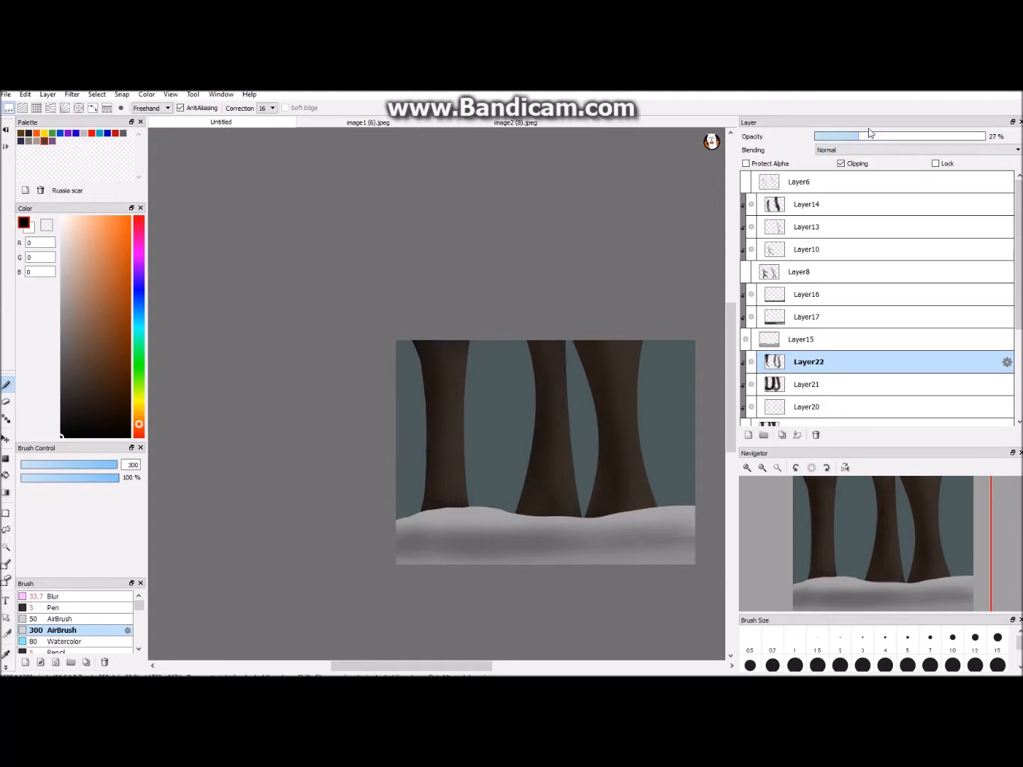
key("ctrl+Down")
left_click_drag(464, 665, 494, 665)
left_click_drag(1018, 313, 1017, 363)
left_click(856, 342)
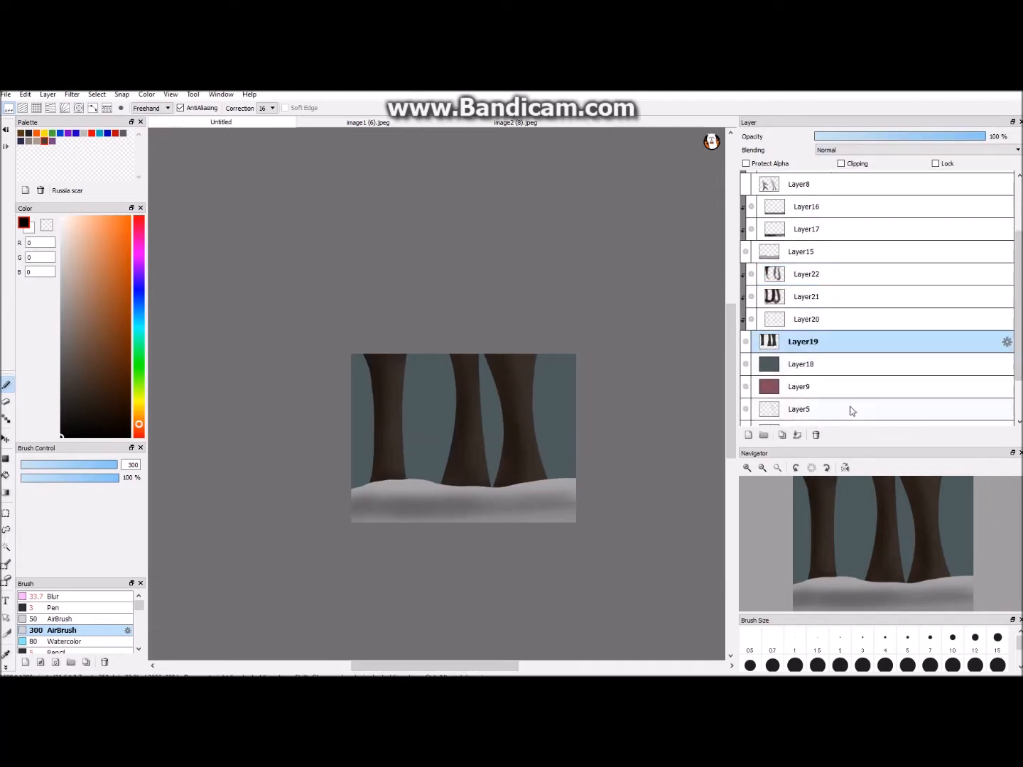
left_click(748, 435)
left_click_drag(415, 328, 581, 447)
key("ctrl+z")
left_click_drag(731, 373, 730, 380)
key("ctrl+Up")
key("ctrl+Up")
left_click(139, 372)
left_click(81, 393)
left_click(55, 608)
left_click_drag(291, 263, 275, 319)
key("ctrl+z")
key("ctrl+z")
key("ctrl+z")
- Set the Pen colour to gray R157 G157 B157 and hide the tree trunk base layer
key("ctrl+Down")
key("ctrl+Down")
key("ctrl+Up")
key("ctrl+Up")
left_click(60, 301)
key("ctrl+Down")
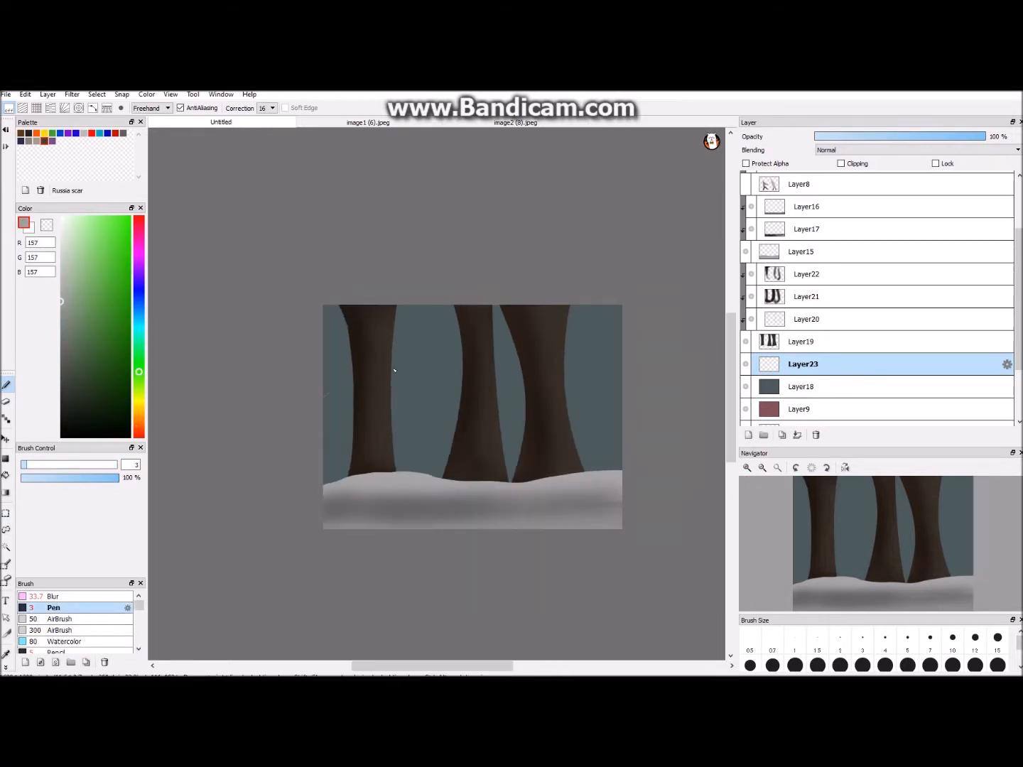
left_click(745, 342)
- Outline a large snowy hill sloping down to the right across the teal sky with the gray Pen at size 3
left_click_drag(521, 370, 624, 421)
key("Up")
key("Up")
key("Up")
key("ctrl+Up")
key("ctrl+Up")
key("ctrl+Up")
left_click_drag(138, 435, 139, 413)
key("ctrl+Down")
key("ctrl+Down")
key("ctrl+Up")
key("ctrl+Up")
key("ctrl+Up")
left_click(412, 474, "alt")
left_click(412, 474)
key("ctrl+Up")
left_click(350, 518)
key("ctrl+Down")
key("ctrl+Down")
key("ctrl+Down")
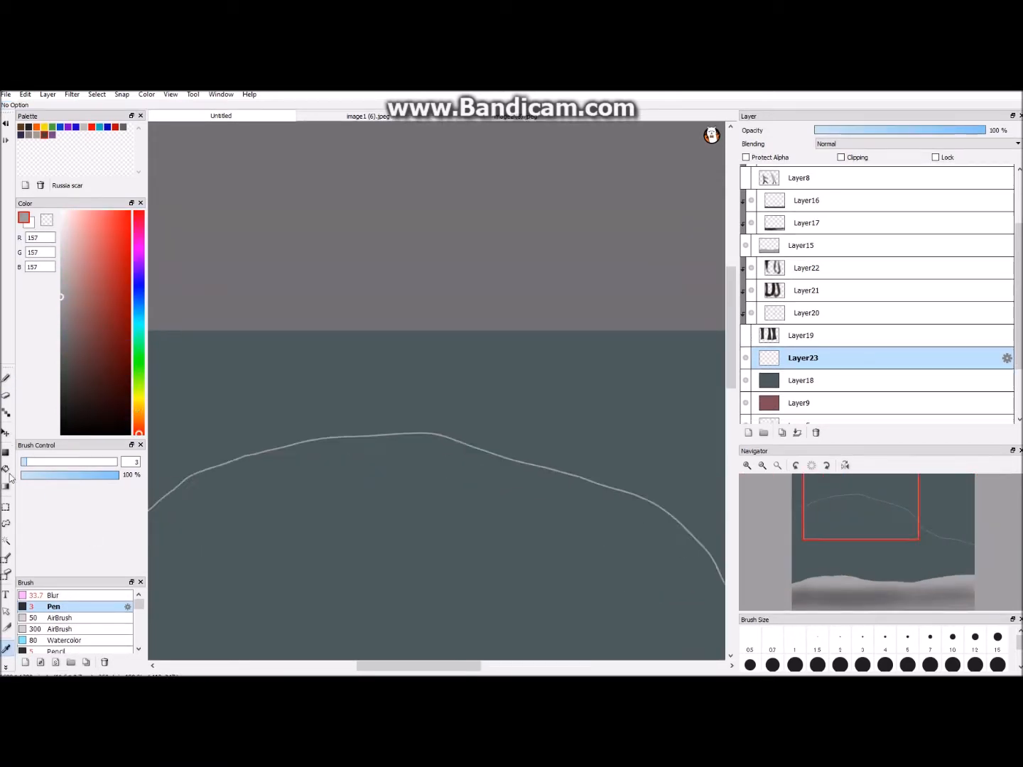
- Fill the area beneath the hill outline with gray R157 G157 B157
left_click(6, 469)
key("ctrl+Down")
key("ctrl+Down")
key("ctrl+Down")
key("ctrl+Down")
left_click(565, 496)
key("ctrl+Up")
key("ctrl+Up")
- Add a new layer above the hill and set the Pen colour to brown R78 G64 B54
left_click(748, 434)
key("ctrl+Up")
key("ctrl+Up")
left_click(139, 419)
left_click_drag(91, 342, 84, 351)
left_click(5, 383)
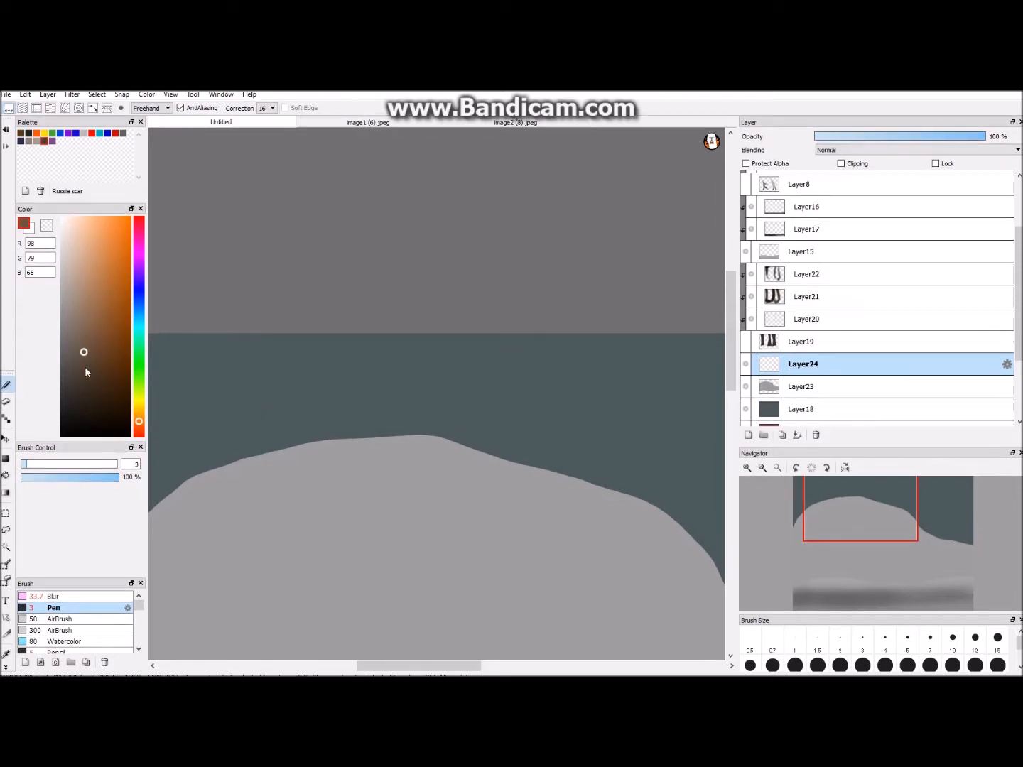
left_click(80, 370)
key("ctrl+Up")
key("ctrl+Up")
- Outline a small boxy house wall on the hilltop and fill it with brown R78 G64 B54
left_click_drag(403, 531, 401, 468)
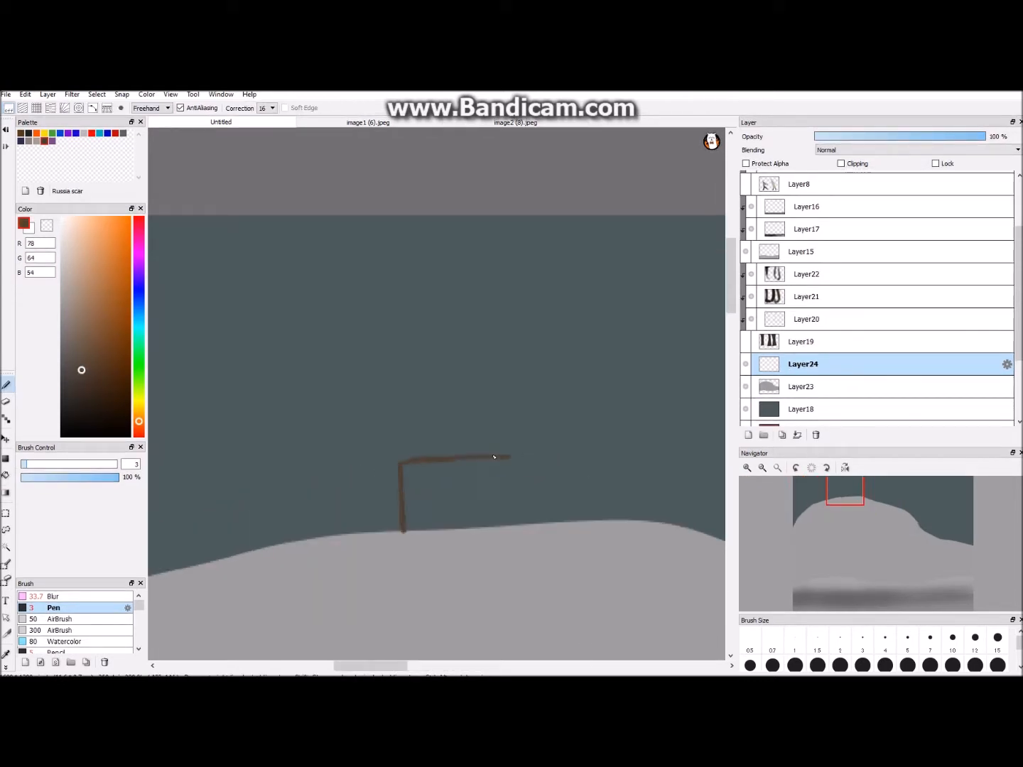
left_click_drag(503, 531, 518, 527)
key("ctrl+Down")
key("ctrl+Down")
key("ctrl+Down")
key("ctrl+Down")
key("ctrl+Down")
key("ctrl+Up")
key("ctrl+Up")
key("ctrl+Up")
key("ctrl+Up")
key("ctrl+Up")
left_click(6, 475)
left_click(457, 497)
key("ctrl+Up")
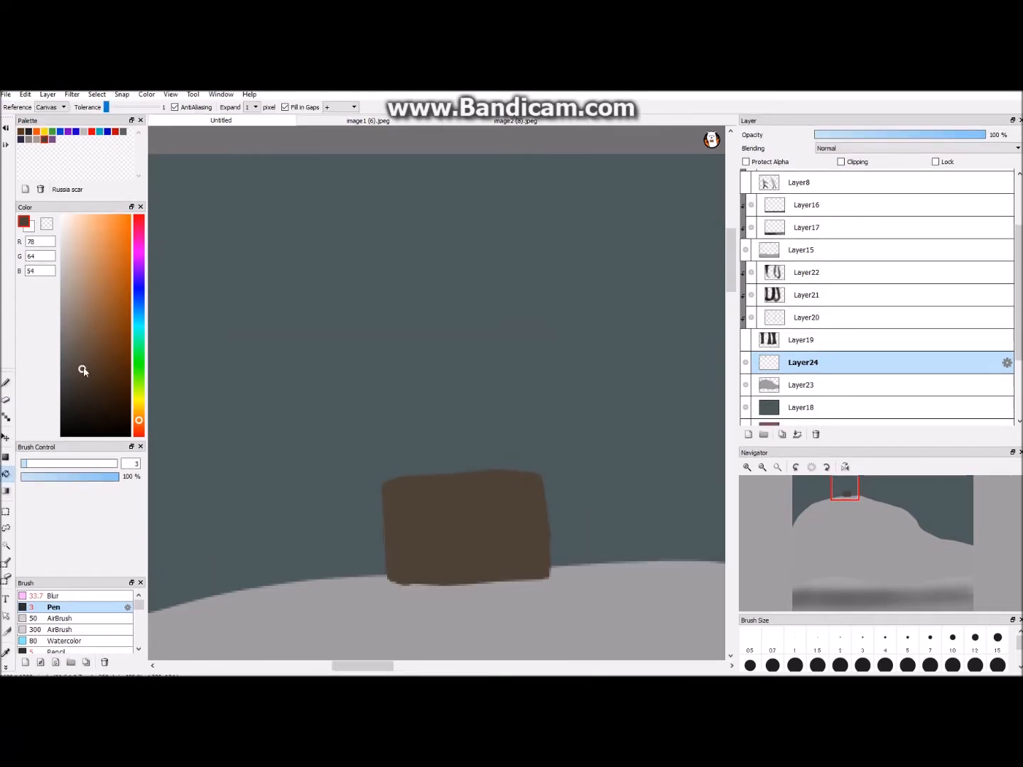
- Paint a pointed roof and two four-pane window frames on the house in dark gray R43 G43 B43
left_click_drag(82, 370, 61, 399)
left_click(5, 383)
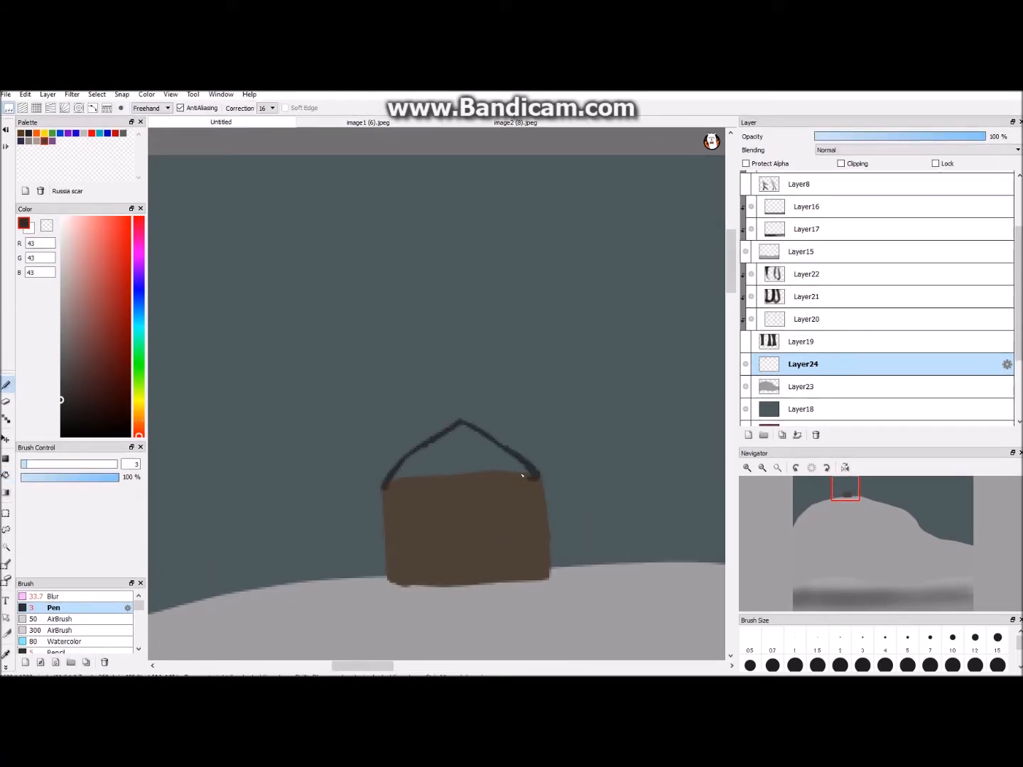
mouse_move(387, 485)
left_mouse_down()
mouse_move(530, 458)
mouse_move(399, 479)
left_mouse_up()
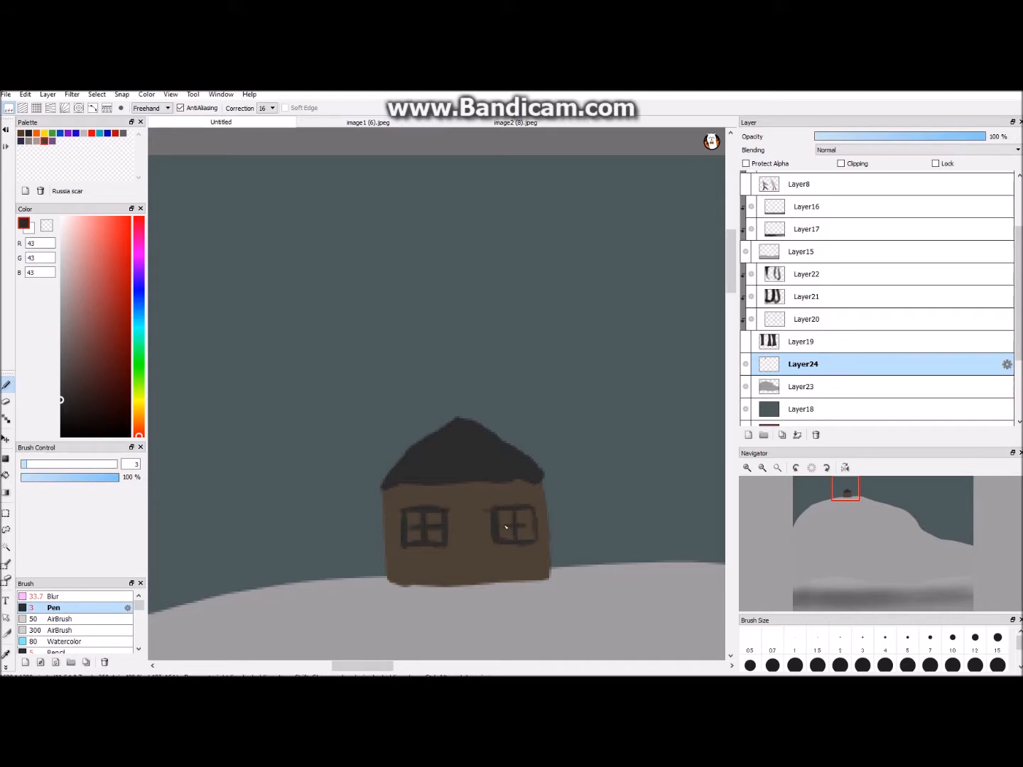
- Outline an arched door between the two windows and fill it with dark gray R43 G43 B43
left_click_drag(495, 575, 495, 585)
scroll(509, 522, "down", 5)
scroll(509, 523, "up", 5)
left_click(5, 475)
left_click(474, 559)
- Draw a small chimney on the right slope of the roof in near-black R31 G29 B29
left_click(6, 653)
left_click(64, 409)
left_click(9, 380)
left_click_drag(481, 424, 483, 406)
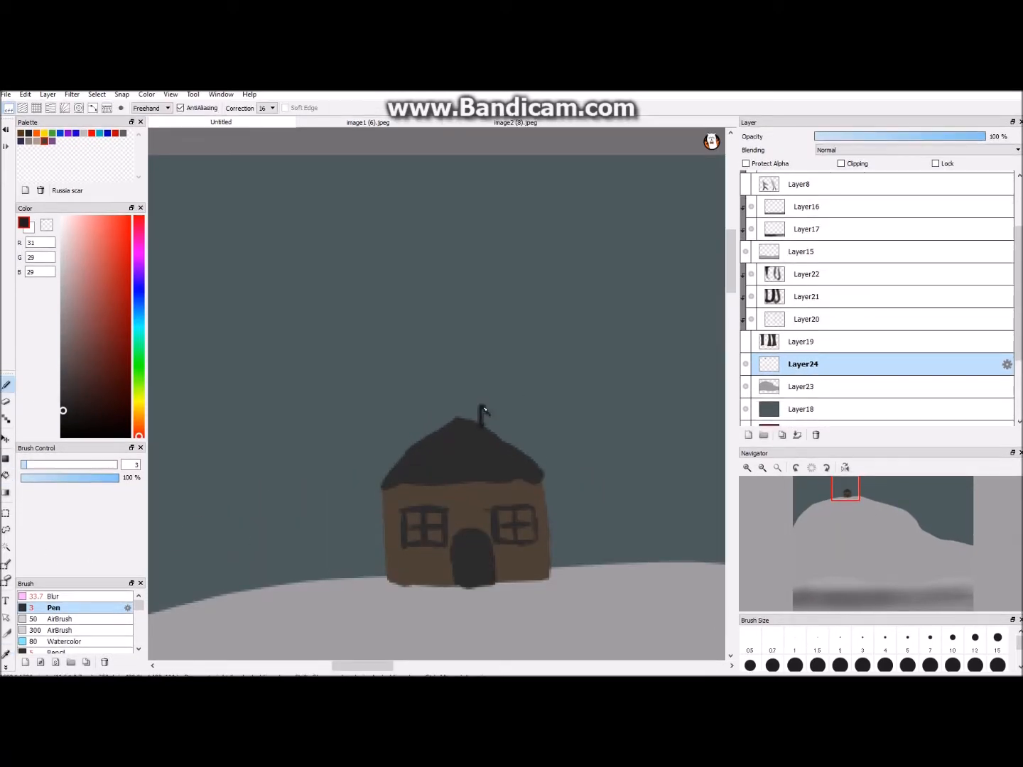
scroll(500, 428, "up", 1)
- Set the brush colour to pale yellowish gray R156 G155 B142
left_click(138, 402)
left_click(66, 302)
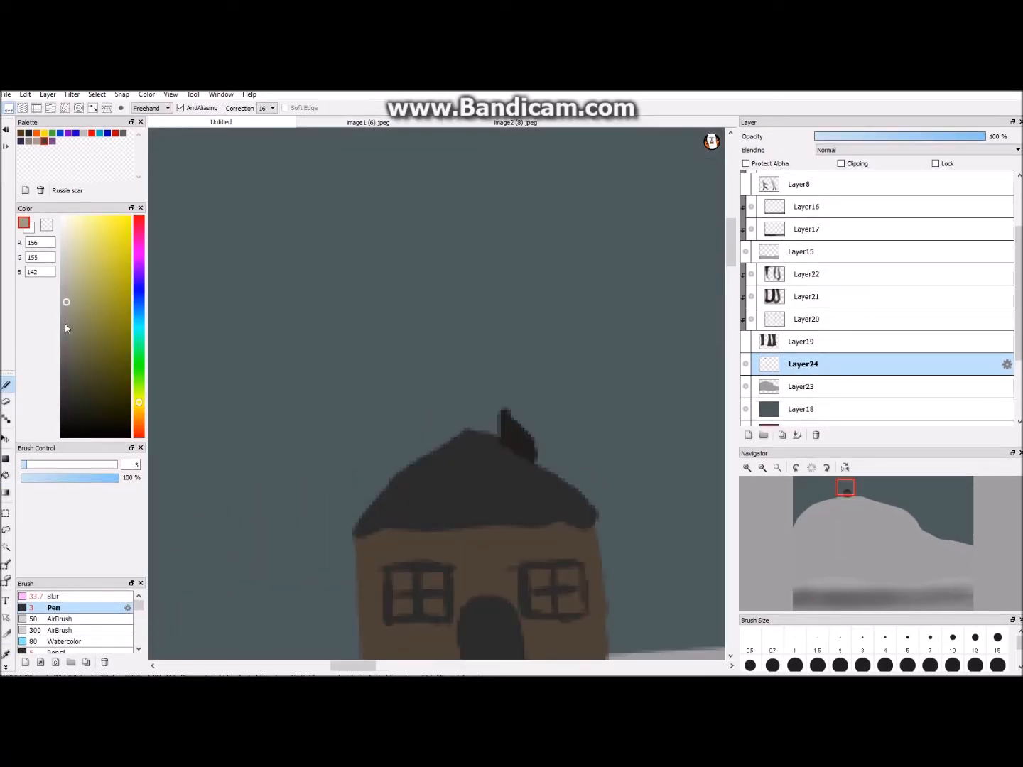
left_click(6, 475)
left_click(399, 579)
left_click(401, 606)
key("ctrl+z")
key("ctrl+z")
- Paint both windows' panes pale gray with the Pen and redraw the bars between them in dark gray R43 G43 B43
left_click(5, 384)
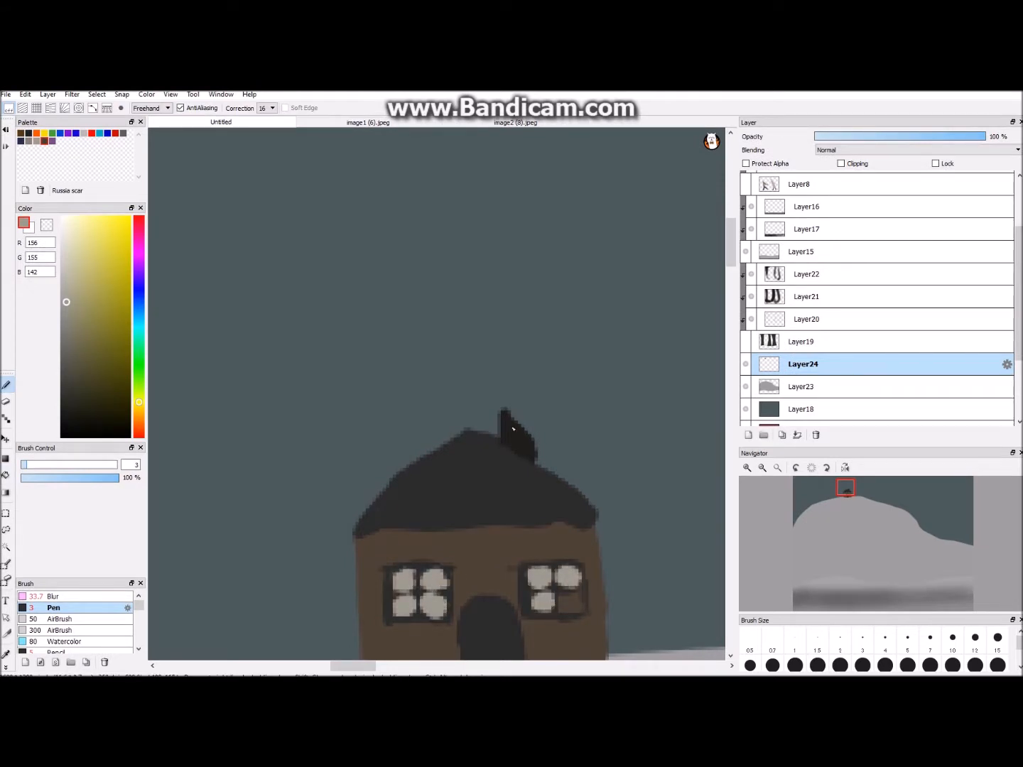
left_click(5, 653)
left_click(477, 490)
left_click(734, 440)
scroll(426, 362, "up", 2)
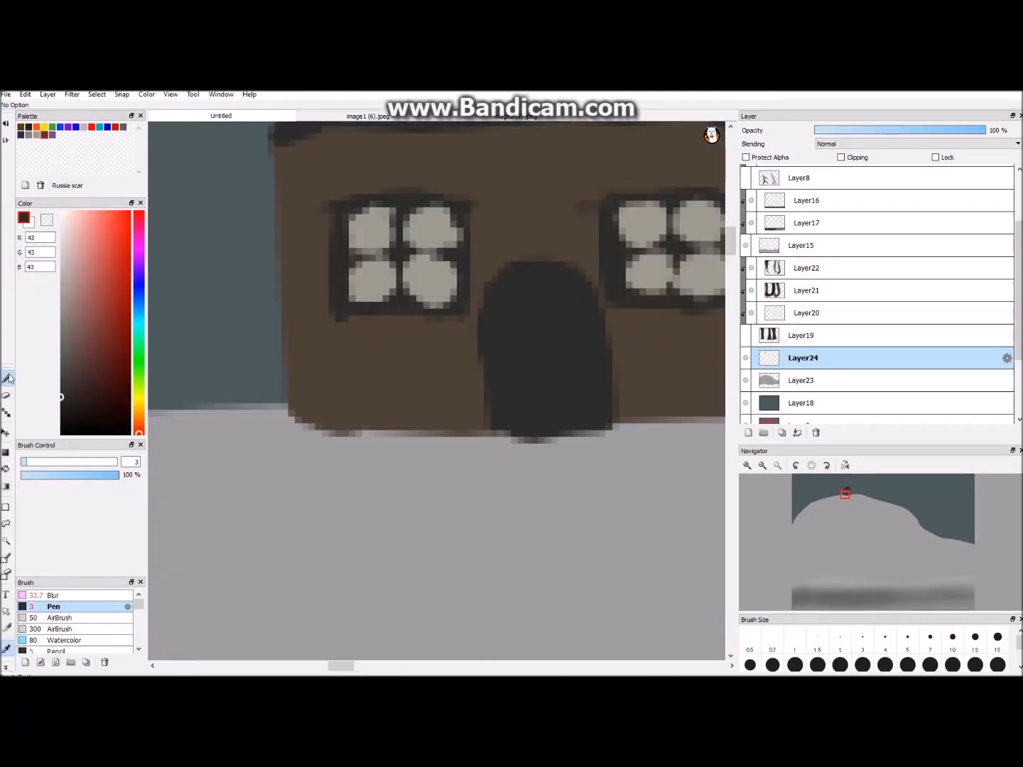
left_click(5, 384)
left_click_drag(352, 262, 455, 262)
left_click_drag(402, 213, 401, 302)
scroll(446, 303, "down", 3)
scroll(476, 307, "up", 2)
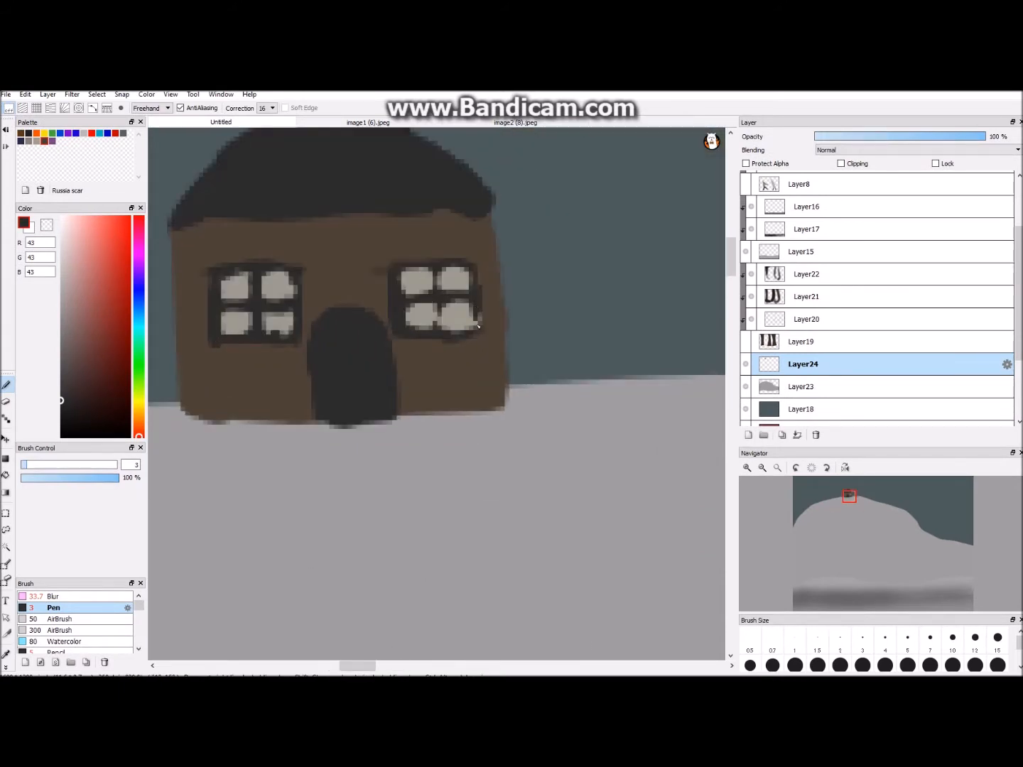
scroll(444, 294, "down", 7)
scroll(439, 319, "up", 5)
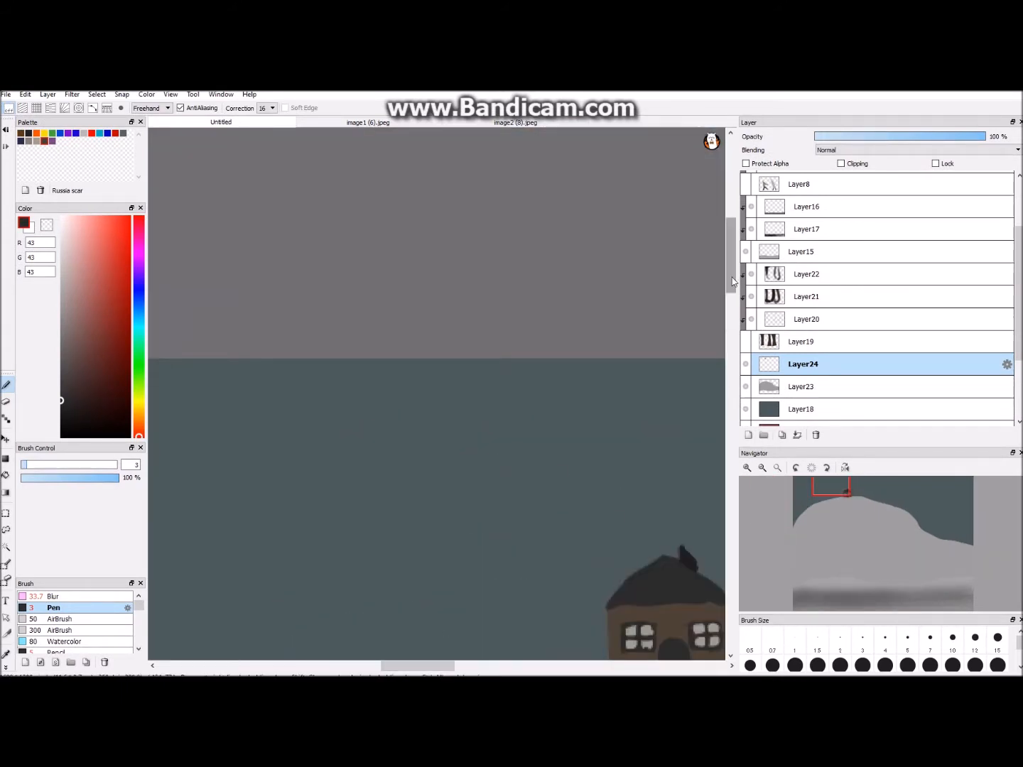
- Add a new layer above the house and clip it to the house layer
left_click_drag(867, 497, 847, 505)
scroll(846, 503, "up", 1)
left_click(747, 435)
left_click(756, 395)
left_click(763, 373)
left_click(841, 163)
scroll(220, 398, "up", 1)
- Draw horizontal plank lines across the house's brown walls in near-black R15 G15 B15 with the size 3 Pen
left_click(61, 425)
left_click_drag(194, 550, 294, 552)
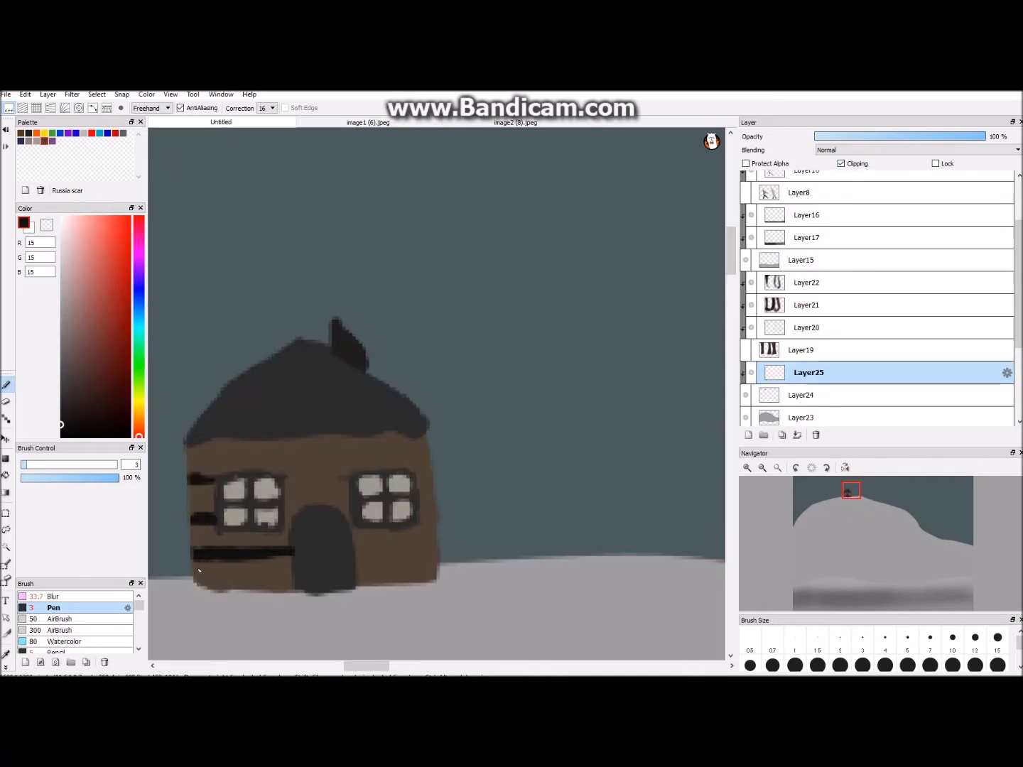
left_click_drag(217, 571, 294, 579)
left_click_drag(189, 455, 430, 456)
left_click_drag(285, 478, 351, 480)
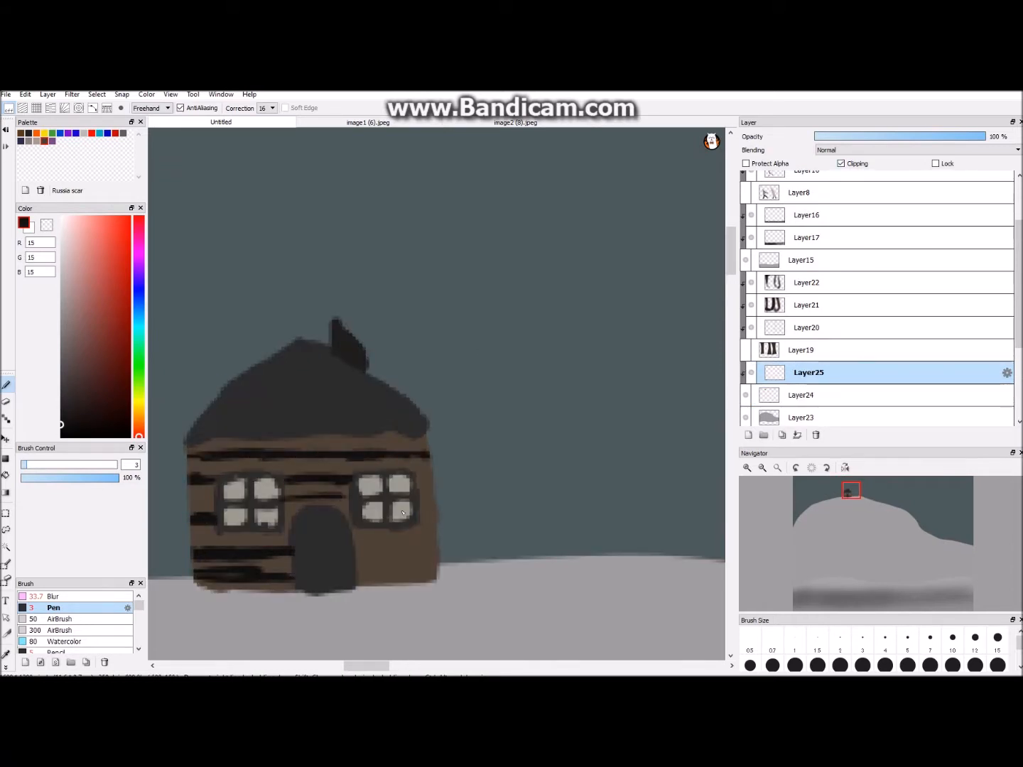
left_click_drag(369, 542, 436, 541)
left_click_drag(358, 565, 438, 559)
left_click_drag(370, 569, 420, 566)
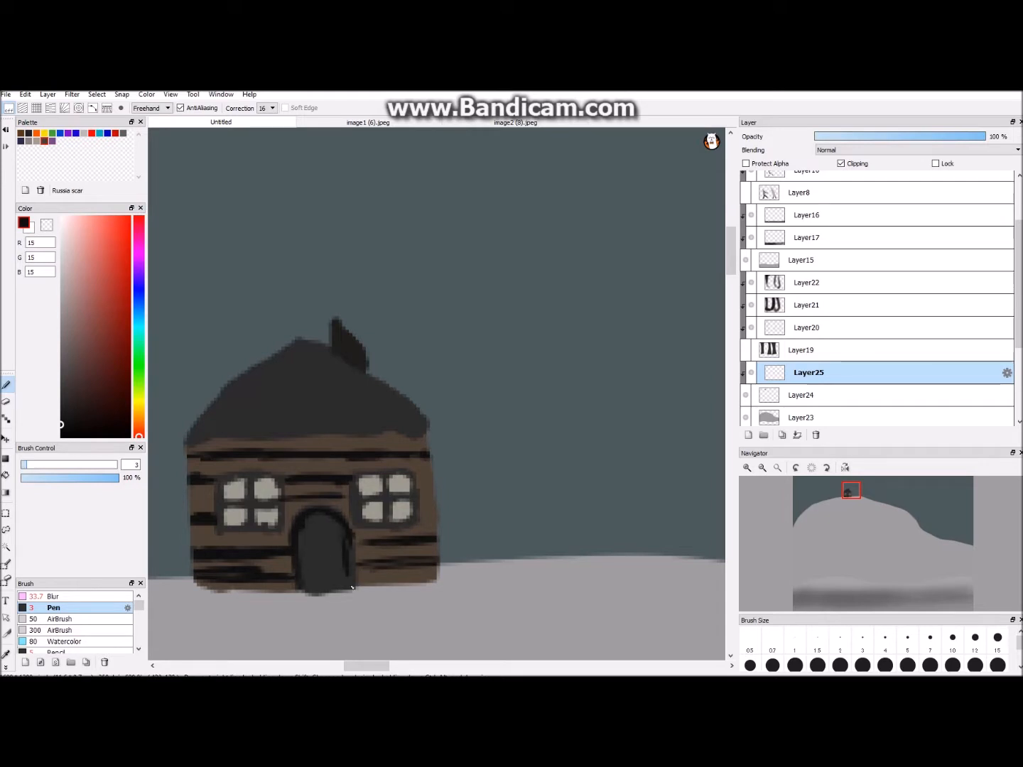
- Outline the roof's lower and sloping edges and the chimney in the same near-black
mouse_move(214, 431)
left_mouse_down()
mouse_move(189, 434)
mouse_move(374, 435)
left_mouse_up()
key("ctrl+z")
left_click_drag(347, 360, 336, 319)
left_click_drag(191, 434, 259, 363)
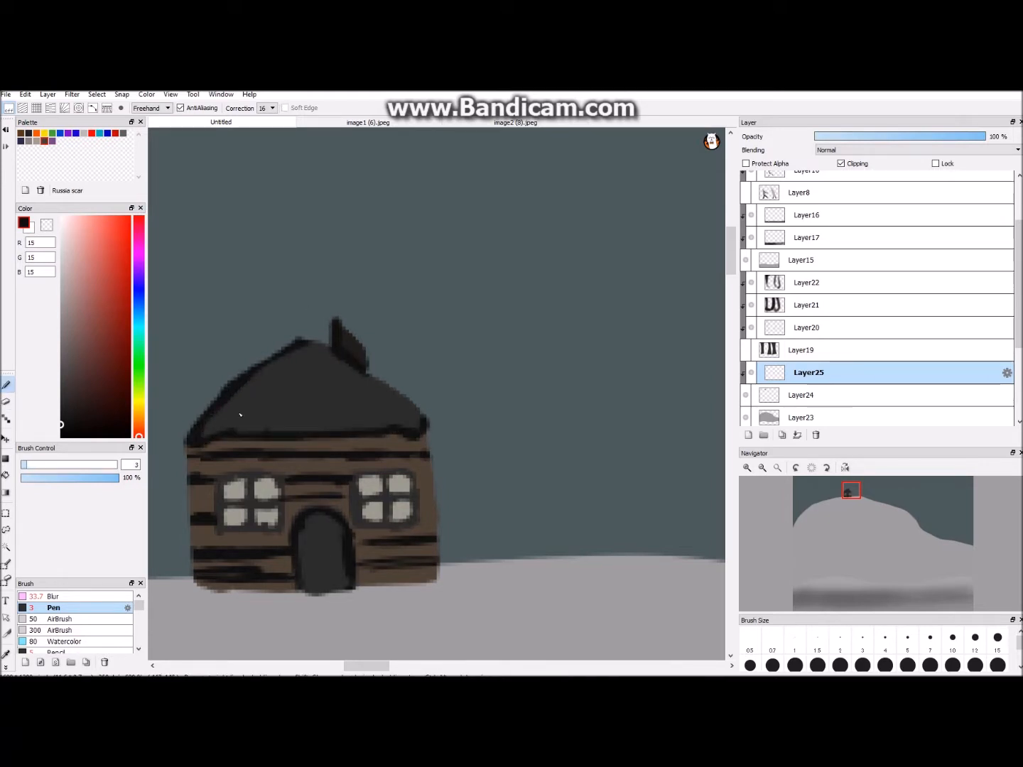
- Draw rows of scalloped shingles across the roof from the ridge down to the eaves
left_click_drag(326, 355, 296, 346)
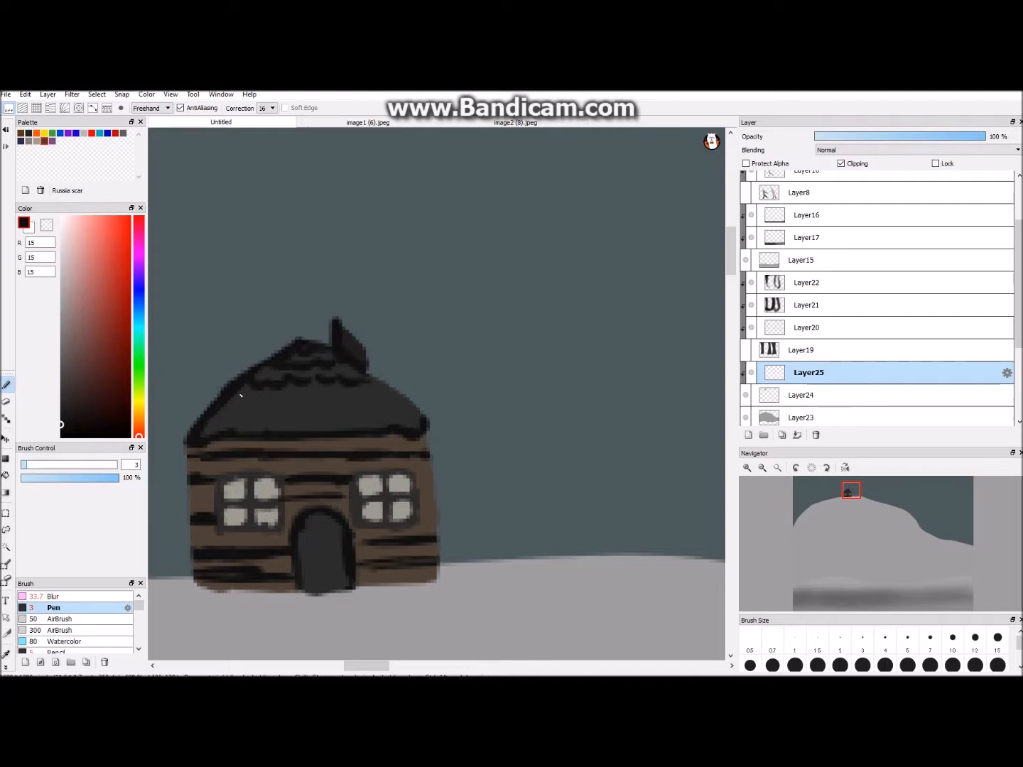
left_click_drag(232, 397, 387, 401)
left_click_drag(211, 426, 409, 401)
- Soften the plank lines, door edges and roof shingles with the Blur brush at size 12.8
left_click(50, 596)
left_click_drag(187, 458, 307, 455)
left_click_drag(242, 566, 291, 575)
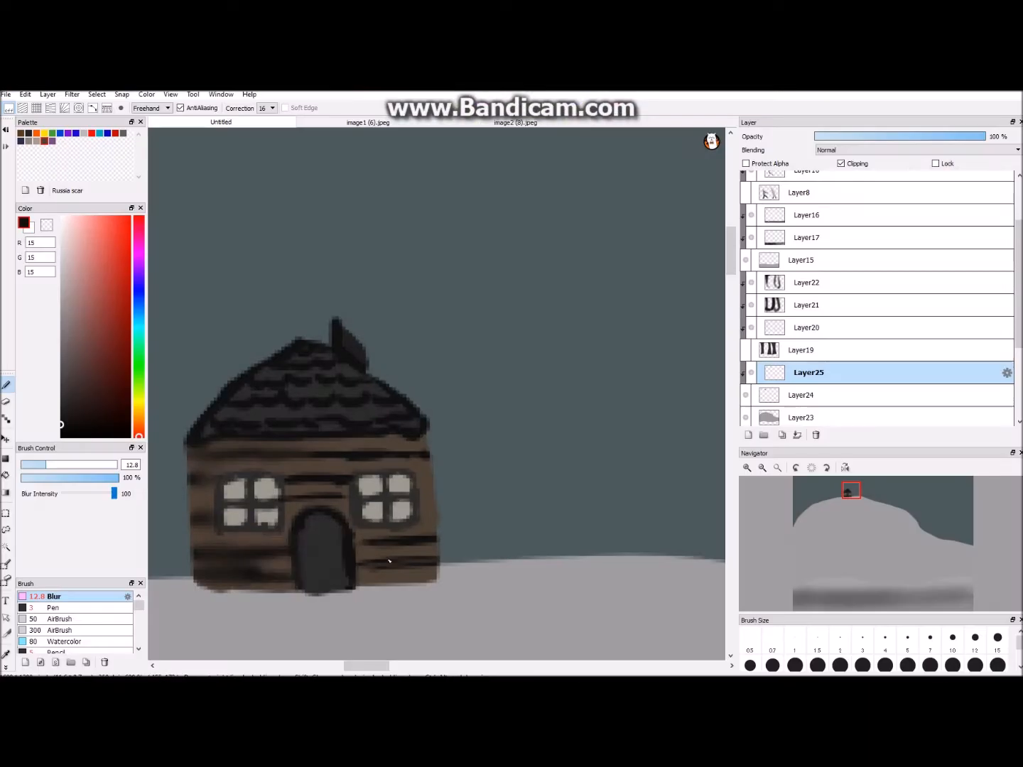
left_click_drag(362, 539, 436, 556)
left_click_drag(305, 520, 346, 568)
left_click_drag(313, 456, 426, 456)
left_click_drag(311, 362, 253, 407)
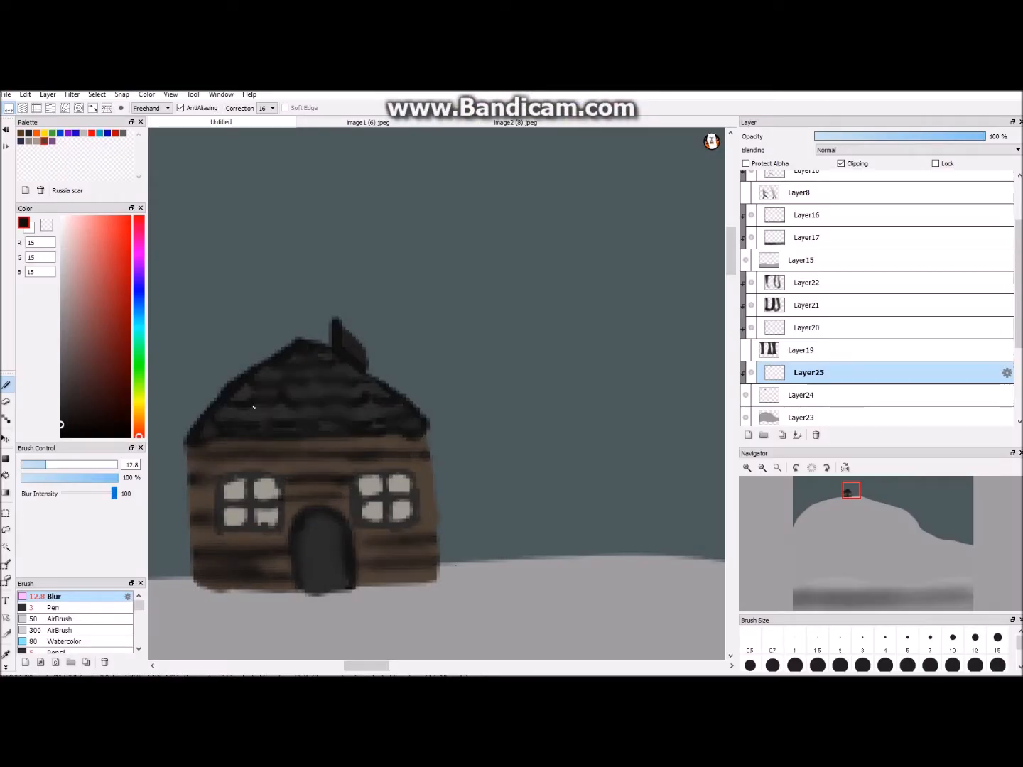
- Set the opacity of the house's detail layer to 60%
key("Down")
key("Down")
key("Down")
key("Down")
key("Down")
key("Down")
left_click(923, 136)
key("Up")
key("Up")
key("Up")
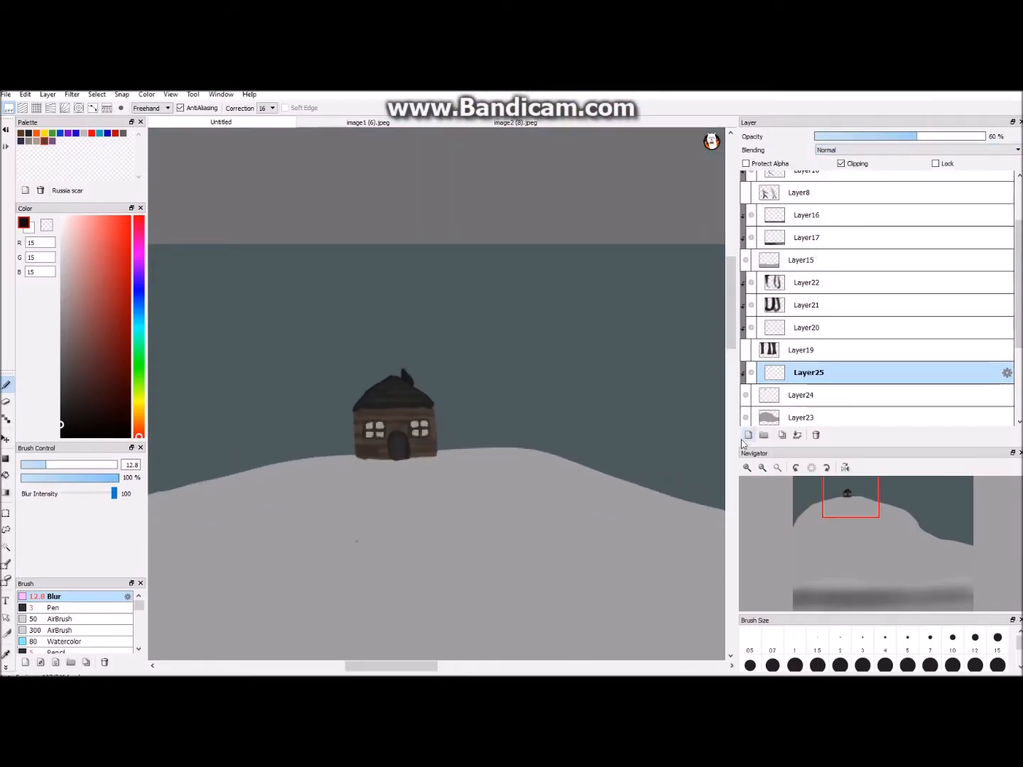
- On a new layer, outline a widening smoke plume above the chimney in dark gray R75 G75 B75 with the Pen and fill it
left_click(748, 434)
key("Up")
key("Up")
left_click(61, 373)
left_click(70, 610)
key("Down")
left_click_drag(388, 355, 438, 262)
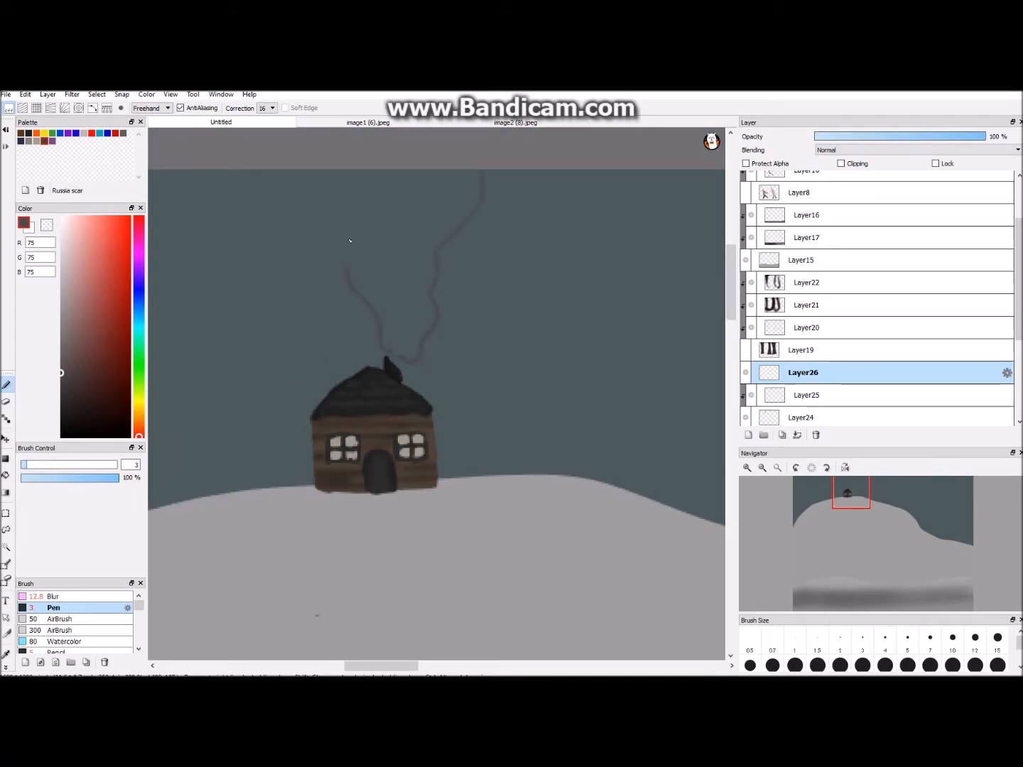
left_click(5, 475)
left_click(397, 299)
- Add a new layer clipped to the smoke layer and set the brush colour to black
left_click(748, 435)
left_click(840, 164)
left_click(61, 437)
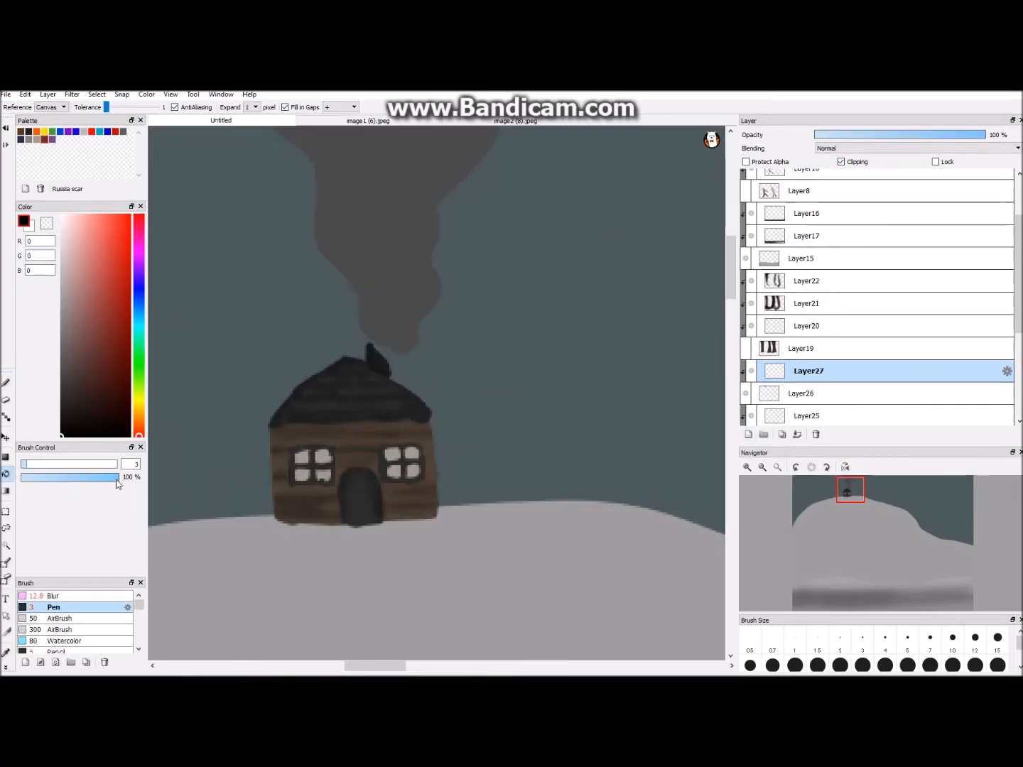
left_click(6, 385)
left_click_drag(373, 176, 336, 179)
left_click_drag(337, 201, 368, 224)
key("ctrl+z")
key("ctrl+z")
- Shade the smoke plume in black with the Watercolor brush reduced to size 7.9
left_click(67, 641)
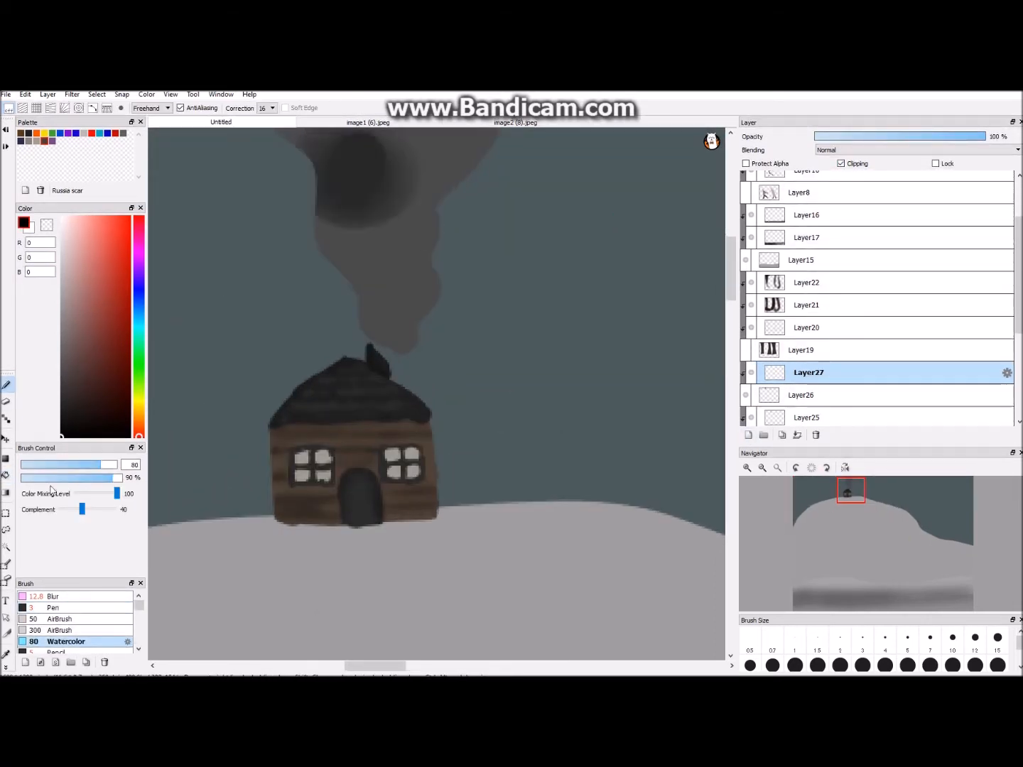
left_click_drag(112, 465, 38, 468)
key("ctrl+minus")
mouse_move(317, 171)
left_mouse_down()
mouse_move(375, 277)
mouse_move(401, 359)
mouse_move(419, 174)
mouse_move(426, 259)
mouse_move(377, 283)
left_mouse_up()
- Soften the smoke shading along the plume with the Blur brush enlarged to size 87.2
left_click(49, 595)
left_click(381, 326)
left_click(103, 465)
mouse_move(399, 335)
left_mouse_down()
mouse_move(370, 142)
mouse_move(462, 189)
left_mouse_up()
- Lower the opacity of the smoke's shading layer and of the smoke layer itself
left_click_drag(927, 135, 905, 137)
key("ctrl+minus")
key("ctrl+minus")
key("ctrl+minus")
key("ctrl+minus")
left_click(804, 394)
left_click(880, 136)
- Select the snowy hill's layer, pick dark gray R71 G71 B71 and choose the size 300 AirBrush
key("ctrl+minus")
key("ctrl+minus")
left_click_drag(730, 354, 731, 377)
left_click_drag(1018, 282, 1018, 330)
left_click(788, 359)
key("ctrl+plus")
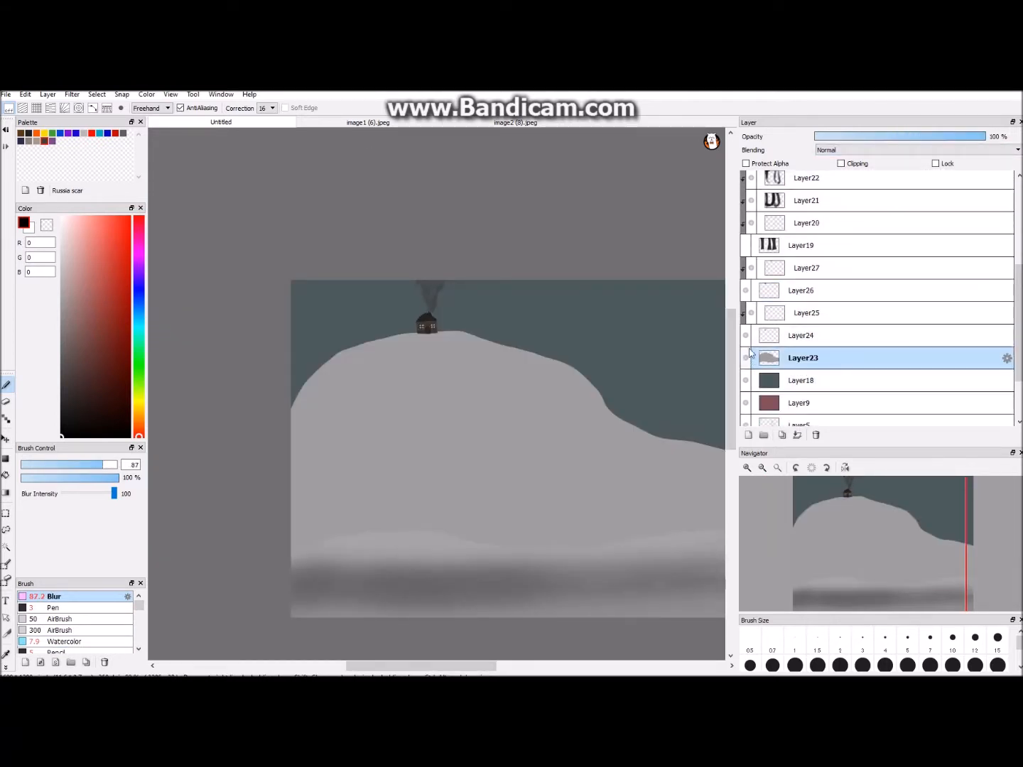
key("ctrl+plus")
left_click(6, 654)
key("ctrl+minus")
key("ctrl+minus")
left_click(61, 630)
left_click(6, 385)
mouse_move(412, 354)
left_mouse_down()
mouse_move(353, 490)
mouse_move(380, 353)
mouse_move(604, 394)
left_mouse_up()
key("ctrl+z")
key("ctrl+z")
- Add a new layer clipped to the hill, airbrush dark shading over its crest and left slope, and adjust the layer's opacity
left_click(748, 434)
left_click(841, 163)
mouse_move(426, 385)
left_mouse_down()
mouse_move(399, 483)
mouse_move(377, 479)
left_mouse_up()
key("ctrl+z")
left_click_drag(897, 135, 930, 137)
- Add a new clipped layer above the house's detail layer, airbrush a shadow over the house and set the layer's opacity to 28%
key("ctrl+plus")
key("ctrl+plus")
key("ctrl+plus")
left_click(762, 315)
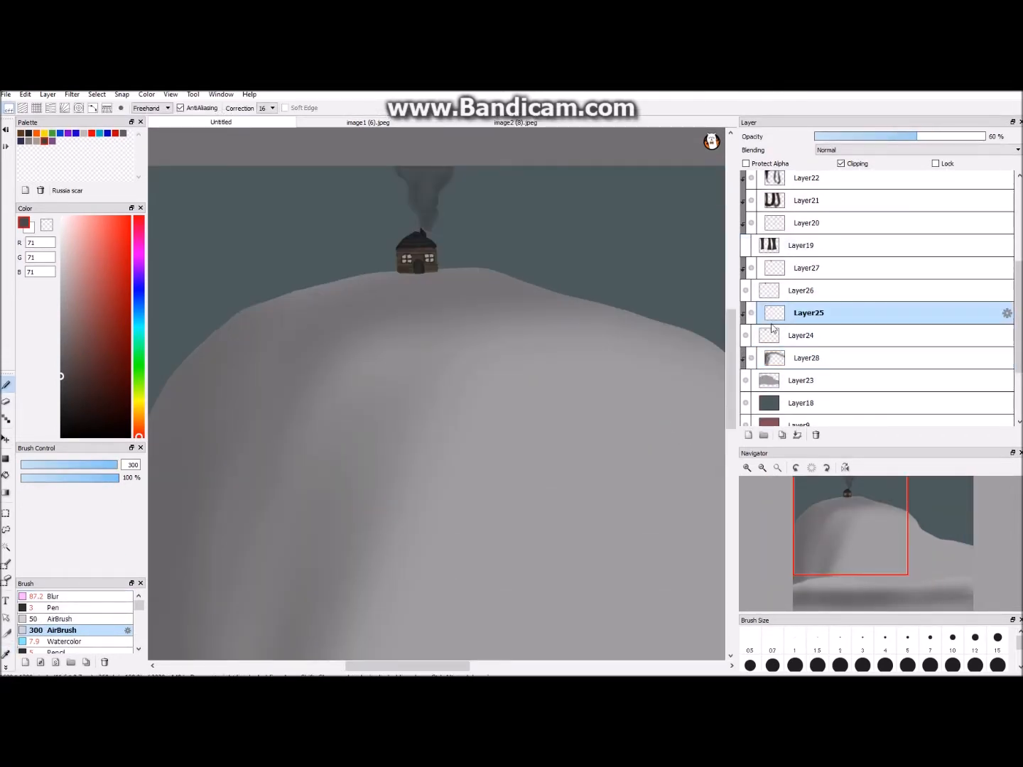
left_click(748, 435)
left_click(840, 163)
left_click_drag(426, 248, 401, 247)
left_click_drag(845, 136, 860, 137)
key("ctrl+minus")
key("ctrl+minus")
key("ctrl+minus")
key("ctrl+plus")
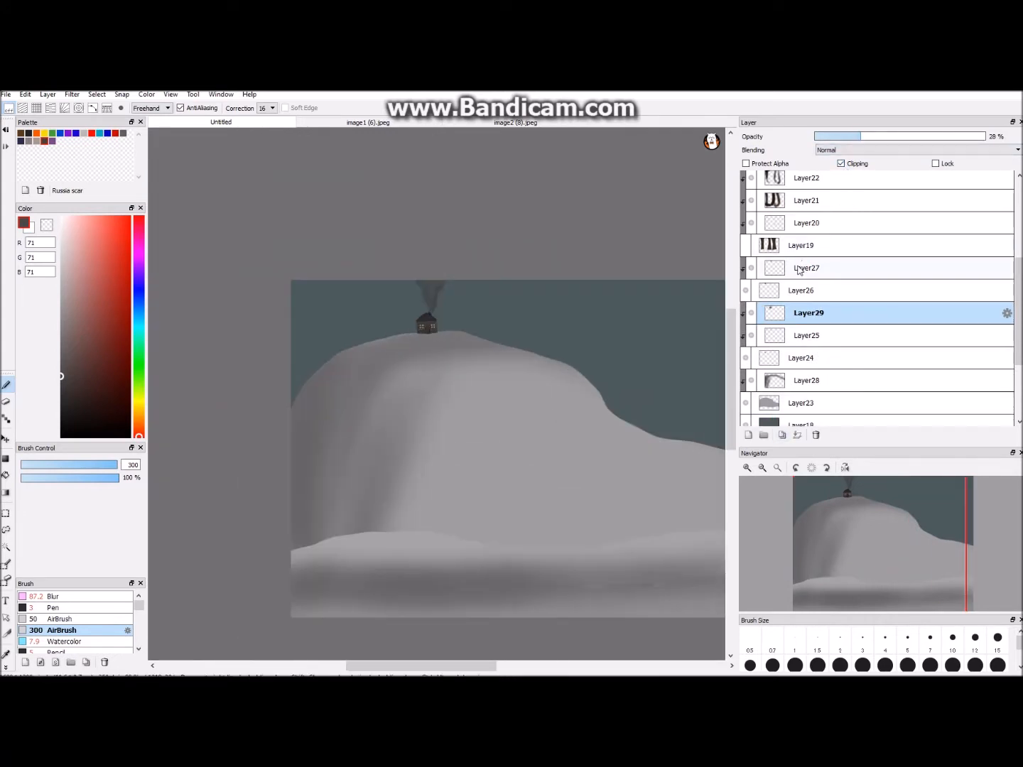
- Show the large tree trunks to check the whole composition, and hide them again
key("ctrl+minus")
key("ctrl+minus")
left_click(745, 246)
left_click(751, 269)
left_click(745, 359)
left_click(745, 246)
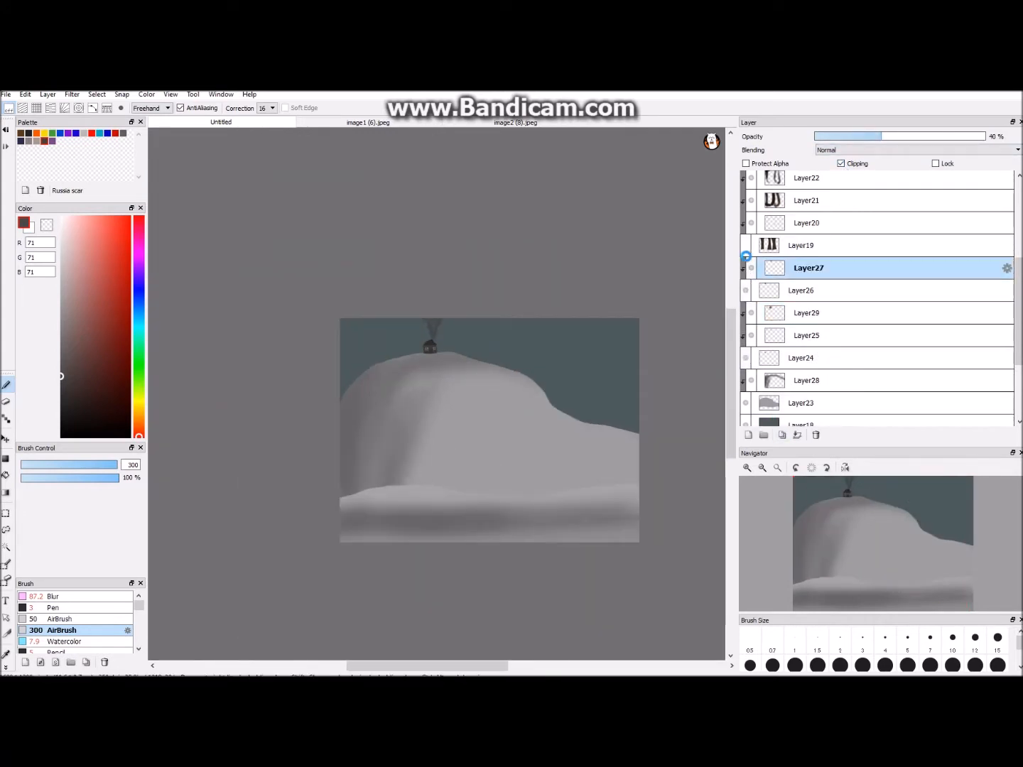
- On a new layer, draw two curved trunk lines on the hill left of the house in dark brown R50 G33 B33 with the Pen
key("ctrl+plus")
key("ctrl+plus")
left_click(748, 434)
key("ctrl+plus")
left_click_drag(397, 661, 386, 662)
key("ctrl+plus")
left_click(83, 341)
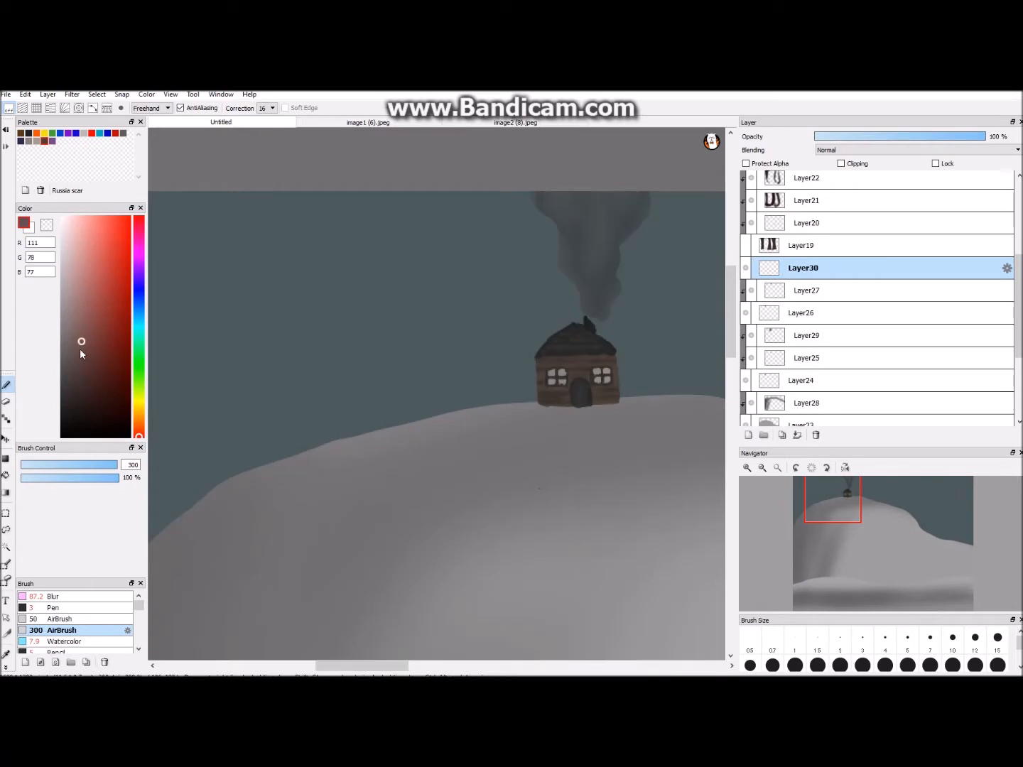
left_click(77, 367)
left_click(56, 608)
key("ctrl+plus")
left_click_drag(588, 536, 592, 537)
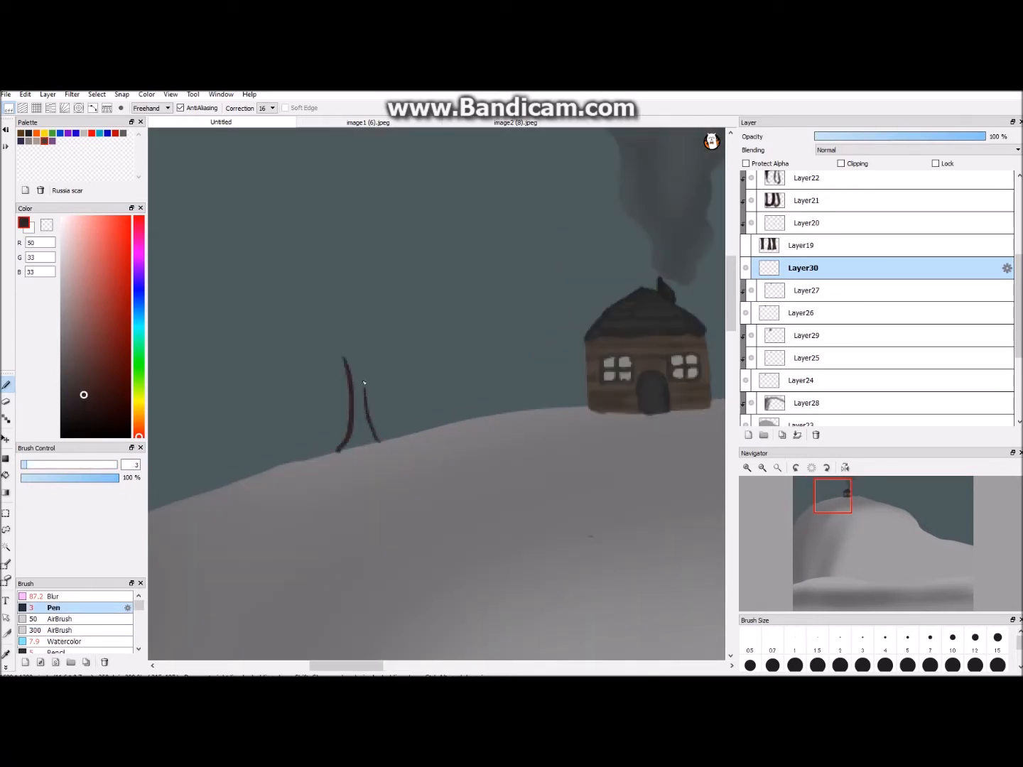
left_click_drag(363, 383, 361, 380)
- Outline jagged pine foliage around the trunk in dark green R33 G57 B23 and fill it with the same green
left_click(138, 375)
left_click(102, 387)
left_click_drag(315, 423, 332, 410)
left_click_drag(418, 411, 401, 395)
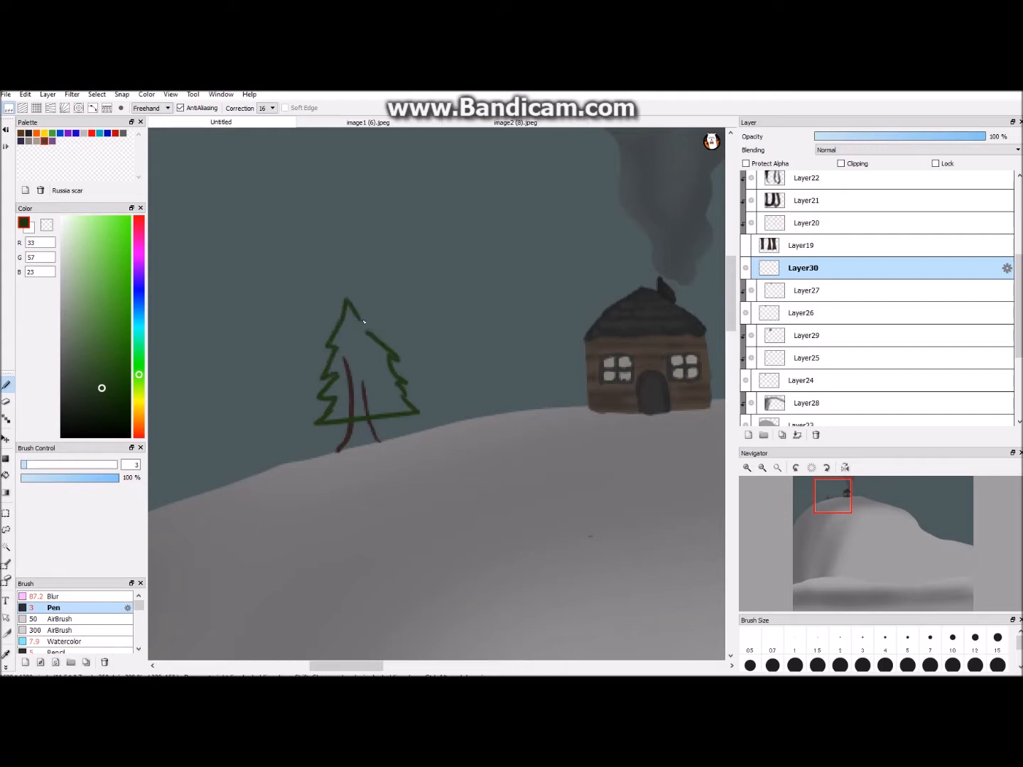
left_click_drag(363, 323, 368, 330)
left_click(6, 475)
left_click(377, 355)
left_click(354, 399)
left_click(5, 384)
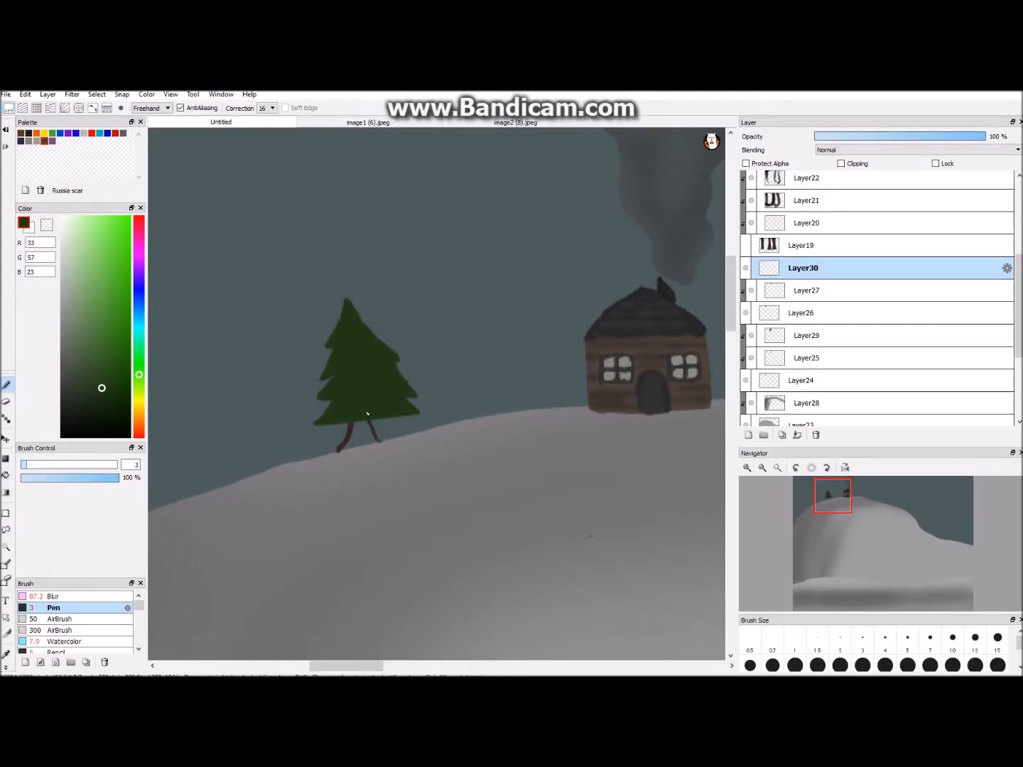
- Paint the inside of the pine's trunk in dark brown R50 G33 B33
left_click(138, 434)
left_click(83, 394)
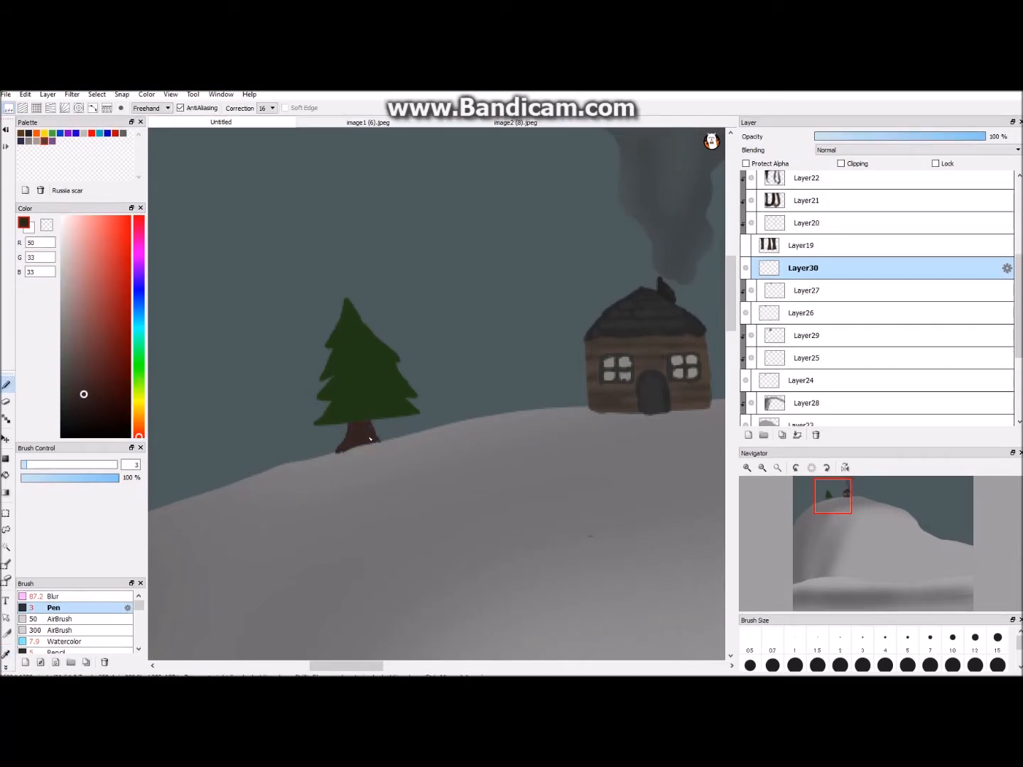
scroll(481, 365, "down", 6)
- Draw the trunk lines of a second small tree farther down the hill's left slope
scroll(536, 519, "up", 5)
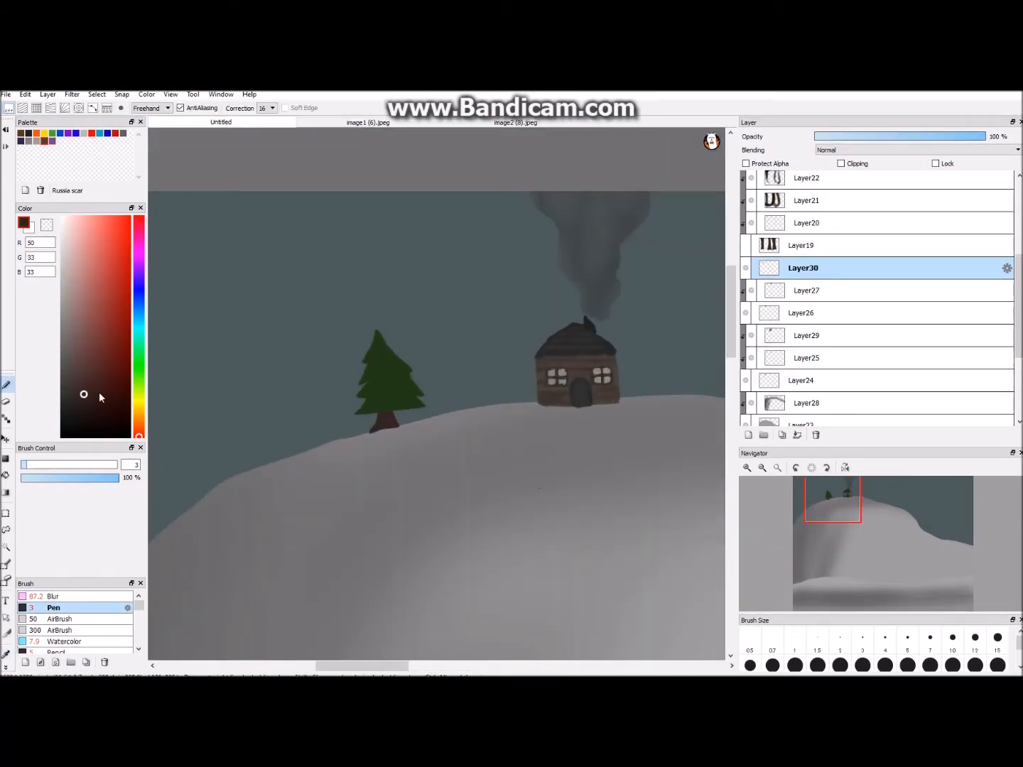
scroll(285, 490, "up", 2)
left_click_drag(272, 502, 311, 490)
- Outline the second pine's jagged foliage in muted green R43 G66 B37 and fill it with the same colour
left_click(138, 373)
left_click(92, 381)
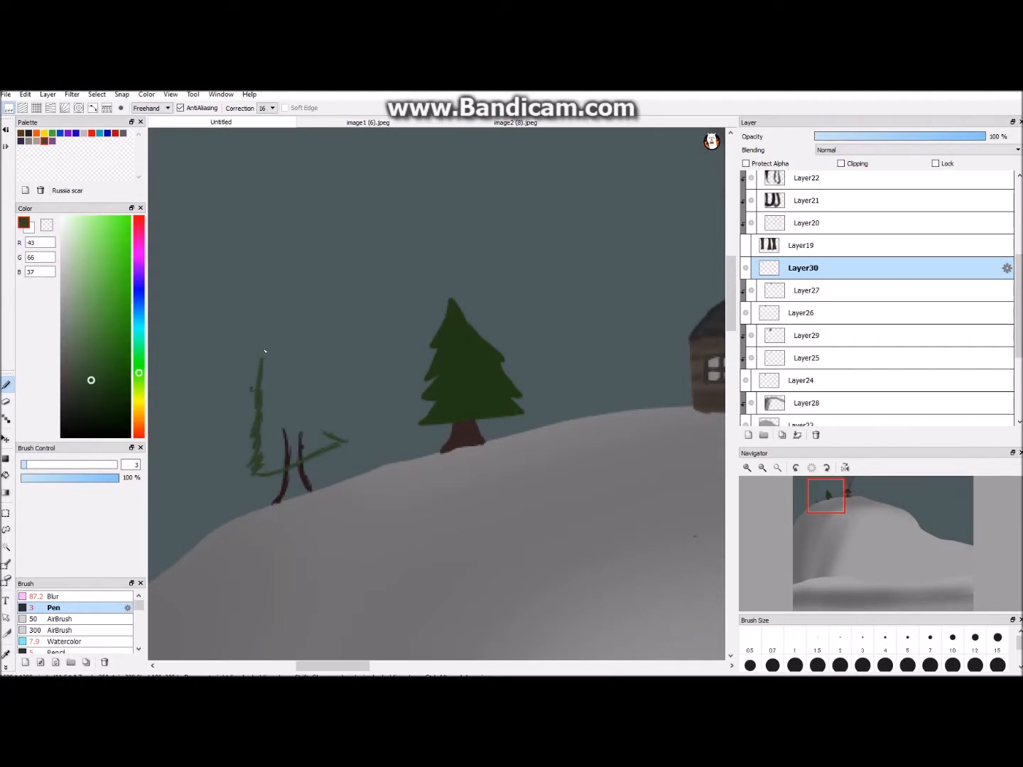
left_click_drag(251, 390, 267, 333)
left_click_drag(266, 333, 312, 393)
left_click_drag(310, 391, 338, 436)
left_click(6, 475)
left_click(285, 412)
left_click(5, 384)
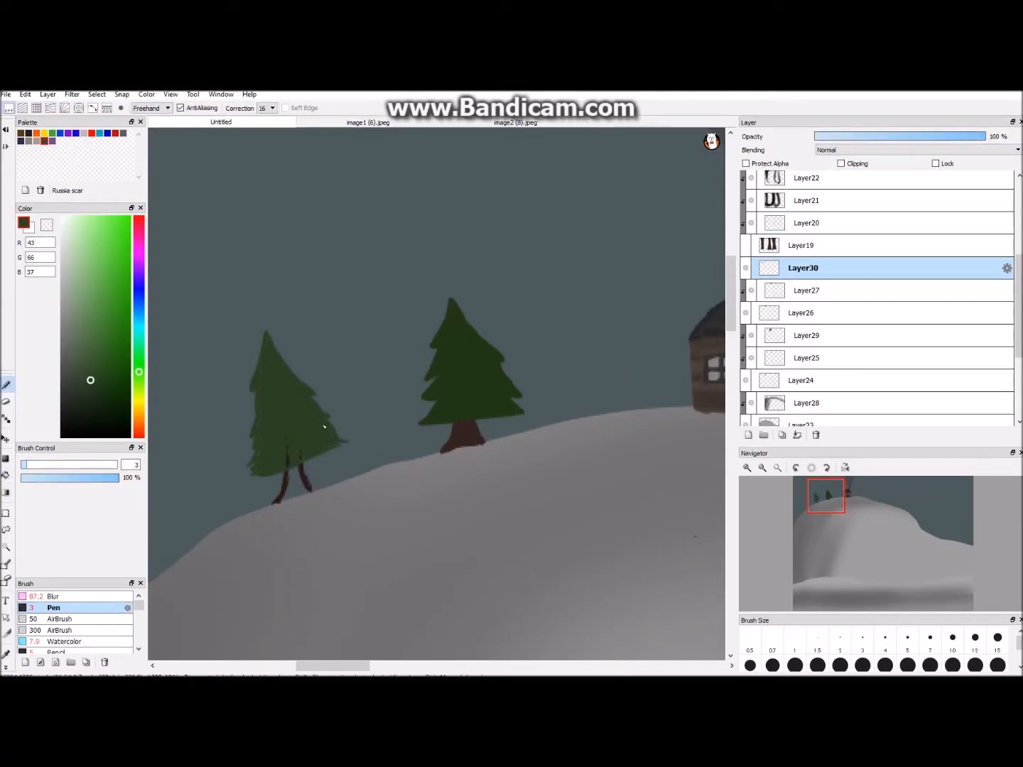
- Fill the inside of the second pine's trunk with dark brown R39 G23 B22
left_click(6, 653)
left_click(307, 481)
left_click(5, 475)
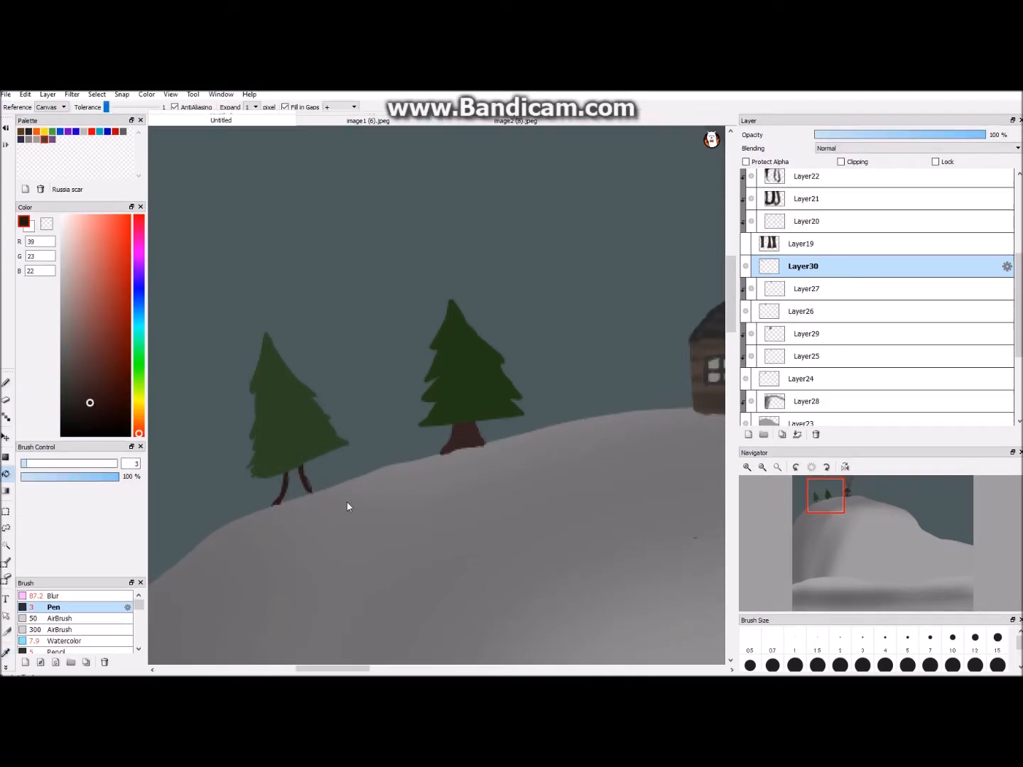
left_click(294, 482)
- Duplicate the layer holding the two small pines
scroll(306, 482, "down", 5)
mouse_move(424, 668)
left_mouse_down()
mouse_move(435, 674)
mouse_move(438, 658)
left_mouse_up()
scroll(440, 611, "up", 3)
left_click(747, 434)
left_click(814, 434)
left_click(788, 266)
left_click(748, 433)
- Rotate and fit the copied pair of pines onto the hill's lower left slope and merge it into the pine layer
left_click(8, 438)
key("ctrl+t")
left_click_drag(374, 426, 307, 438)
left_click_drag(340, 340, 309, 335)
left_click_drag(305, 433, 306, 454)
left_click_drag(357, 367, 343, 363)
left_click(674, 665)
left_click(797, 434)
left_click(7, 399)
left_click_drag(343, 538, 386, 510)
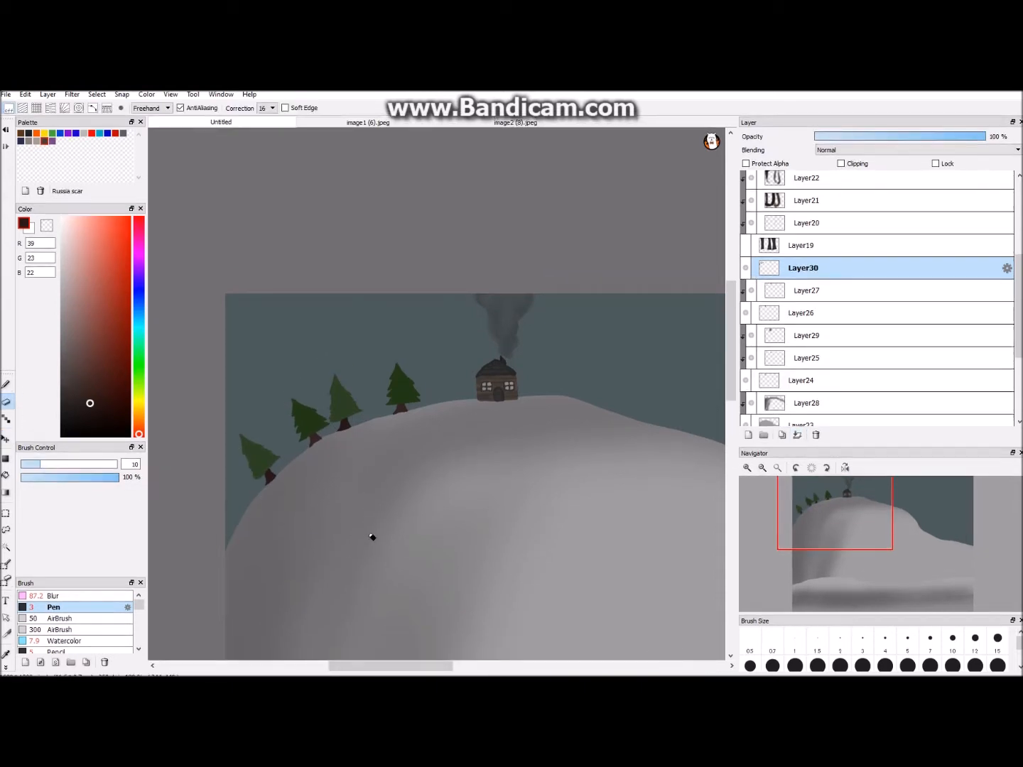
scroll(547, 543, "down", 2)
left_click_drag(442, 667, 468, 661)
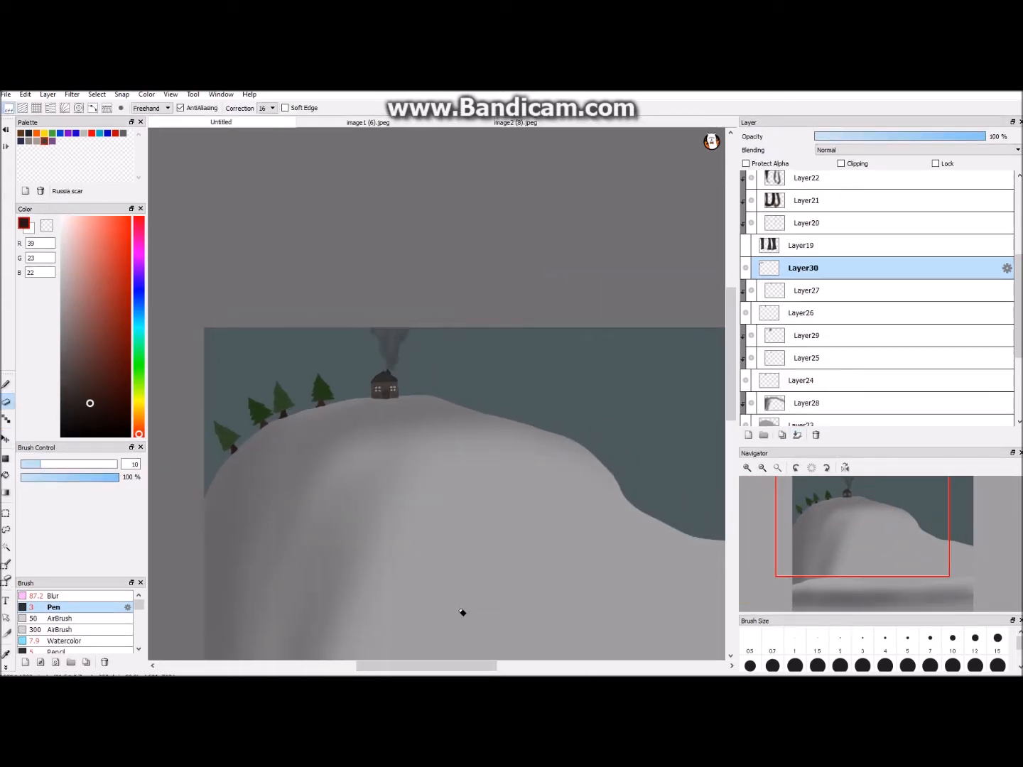
- Duplicate the four pines and transform the copy so its trees fill the gaps along the left slope
left_click(781, 434)
left_click(745, 291)
left_click(6, 439)
key("ctrl+t")
left_click_drag(281, 401, 266, 413)
left_click_drag(327, 365, 320, 355)
left_click_drag(293, 373, 291, 377)
left_click(668, 664)
- Darken the original four pines with a size 300 black airbrush on a clipped layer at 40% opacity and merge all the pine layers
left_click(745, 287)
left_click(745, 263)
left_click(775, 287)
left_click(747, 433)
left_click(841, 160)
left_click_drag(71, 426, 51, 457)
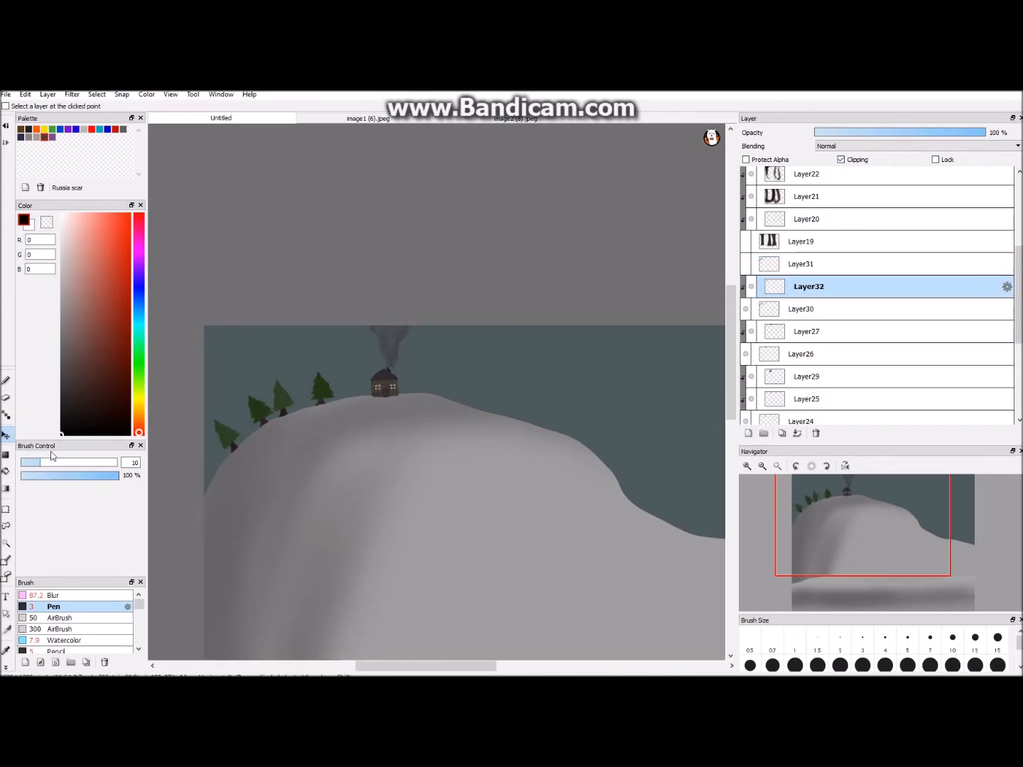
left_click(64, 630)
left_click(7, 381)
left_click_drag(199, 461, 333, 384)
left_click(882, 137)
left_click(746, 268)
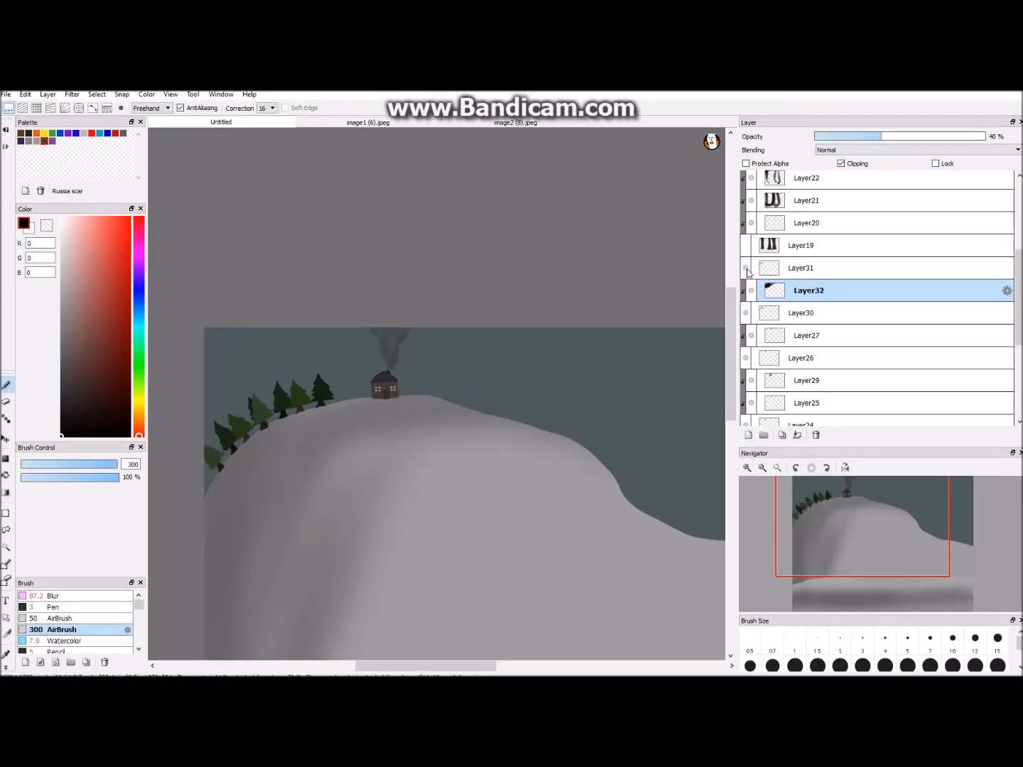
left_click(796, 435)
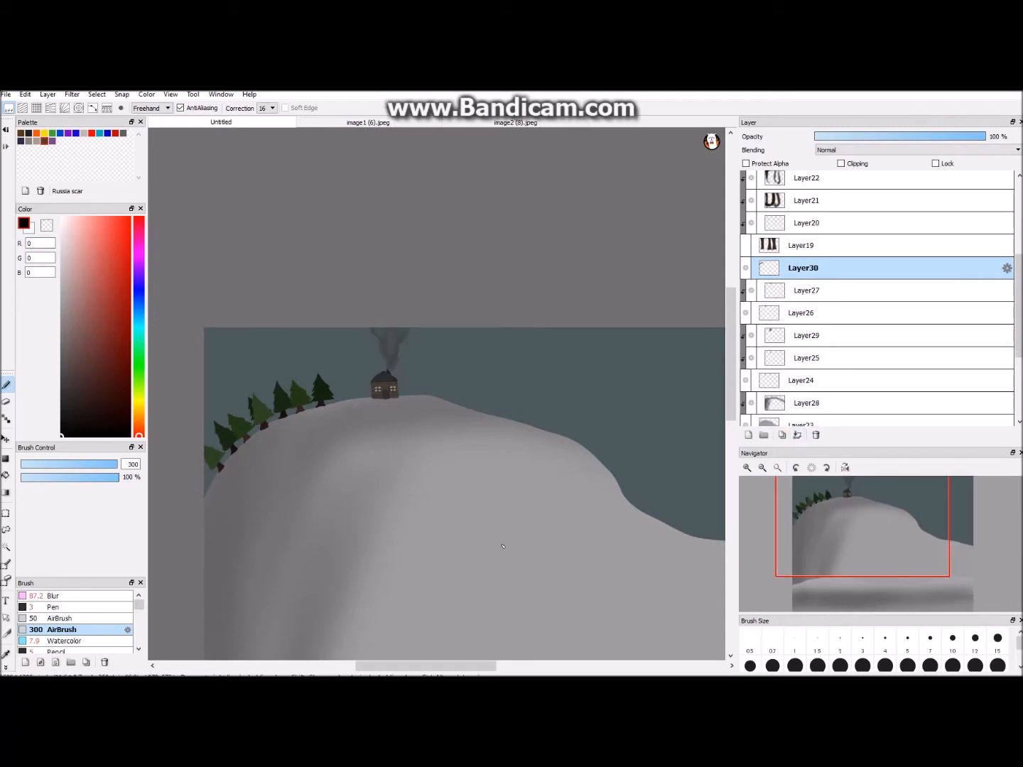
- Place a copy of the pine row to the right of the house, rotated to follow the hill's downward slope
left_click(7, 438)
left_click_drag(285, 414, 445, 412)
scroll(444, 413, "down", 3)
key("ctrl+t")
left_click_drag(491, 373, 484, 416)
mouse_move(465, 398)
left_mouse_down()
mouse_move(482, 387)
mouse_move(498, 314)
left_mouse_up()
scroll(462, 384, "up", 5)
left_click(673, 664)
- Select part of the right pine row with a freehand selection and transform it to sit on the hill's edge
left_click(7, 525)
key("ctrl+t")
left_click_drag(693, 295, 681, 284)
left_click_drag(557, 374, 562, 370)
left_click_drag(693, 284, 681, 268)
left_click_drag(565, 370, 556, 358)
left_click(669, 664)
key("ctrl+t")
left_click(680, 665)
key("ctrl+d")
- Add an empty layer above the pines and merge the right pine row into the left row's layer
scroll(667, 610, "down", 3)
scroll(649, 565, "up", 1)
left_click(748, 435)
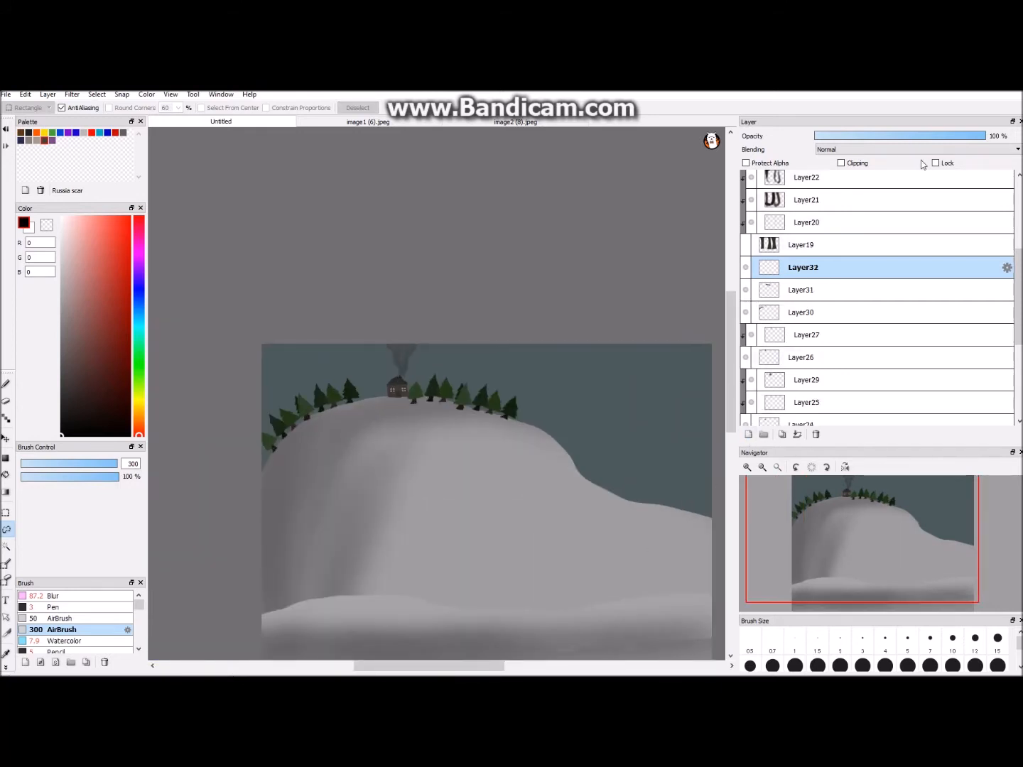
left_click(805, 295)
left_click(796, 434)
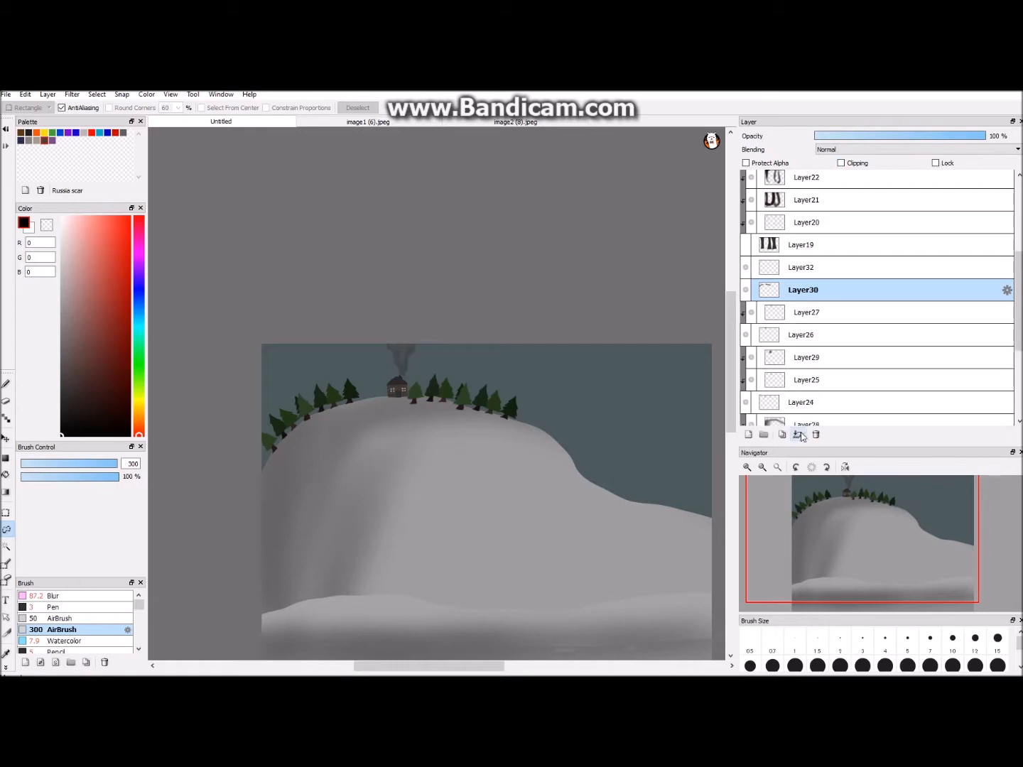
left_click(781, 434)
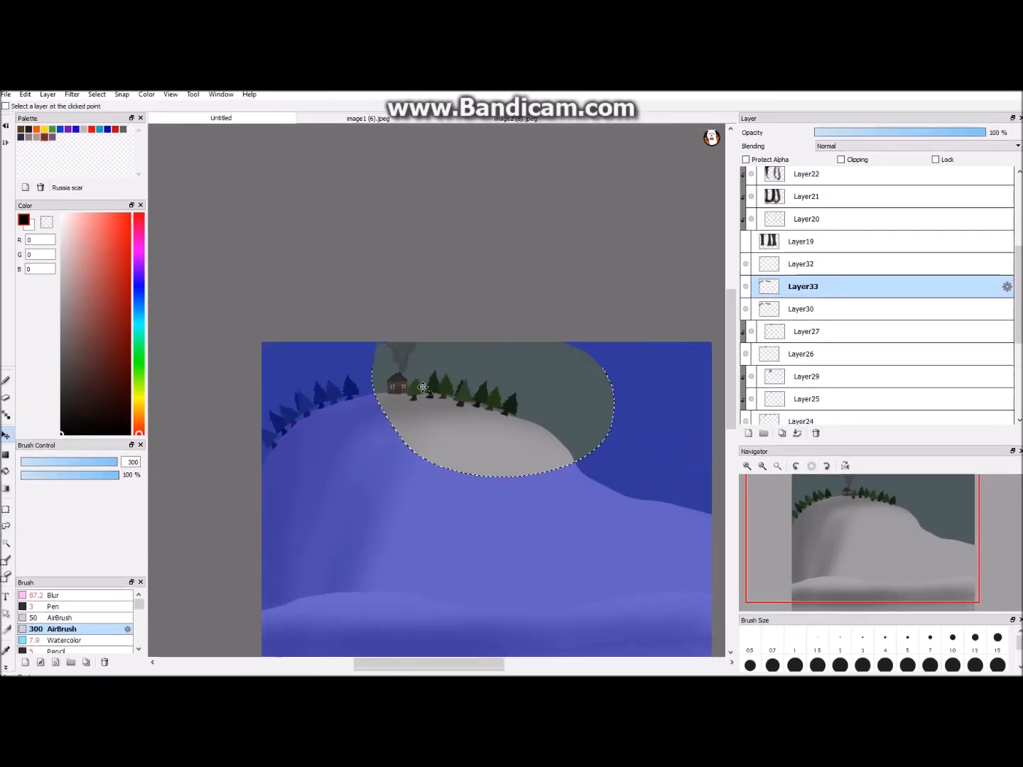
key("ctrl+t")
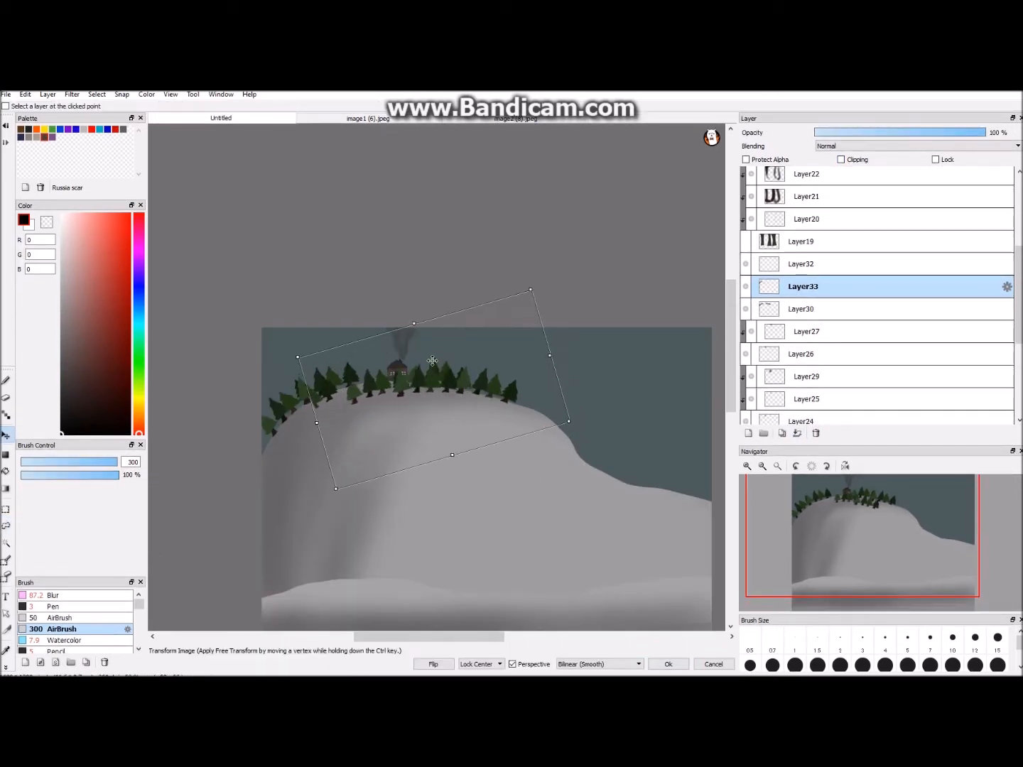
left_click(700, 660)
key("ctrl+d")
left_click(815, 433)
- Clip the empty layer to the pines, airbrush black shading over both rows at size 50, and lower the layer's opacity
left_click(851, 158)
left_click(60, 617)
left_click(5, 380)
left_click_drag(270, 439, 359, 387)
left_click_drag(438, 375, 508, 407)
scroll(497, 390, "up", 1)
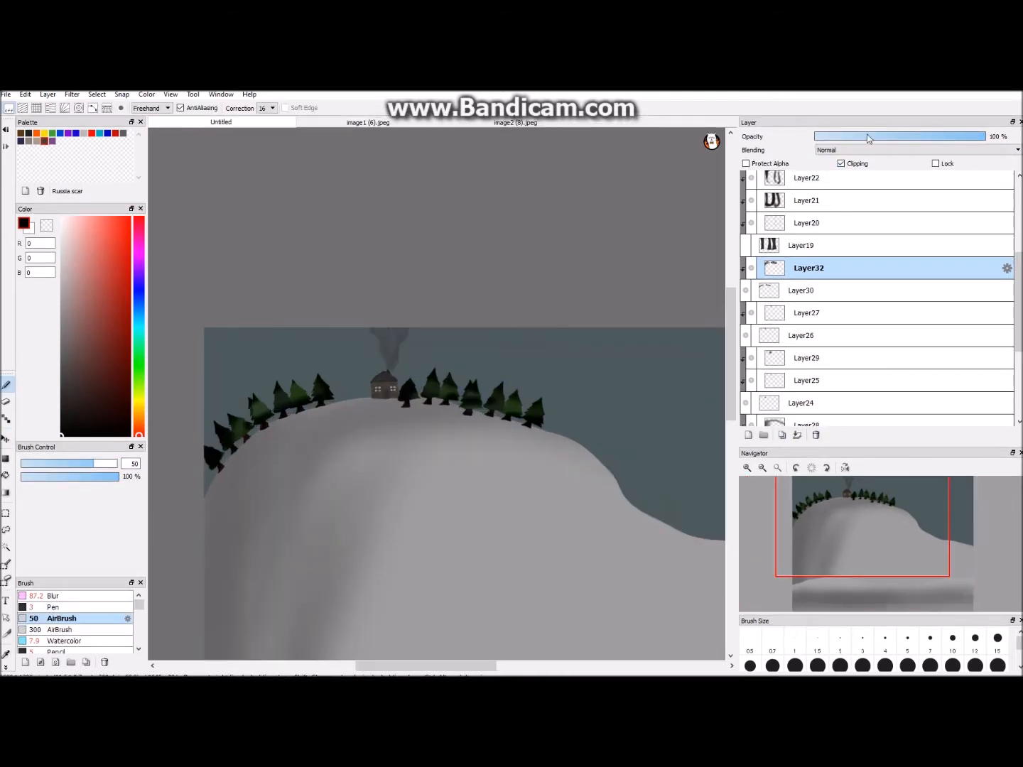
left_click(866, 137)
scroll(475, 284, "up", 1)
scroll(474, 285, "down", 3)
- Tint the pines with teal R56 G90 B78 using the size 300 airbrush on a new clipped layer at 24% opacity
left_click(747, 435)
left_click(841, 163)
scroll(474, 208, "up", 2)
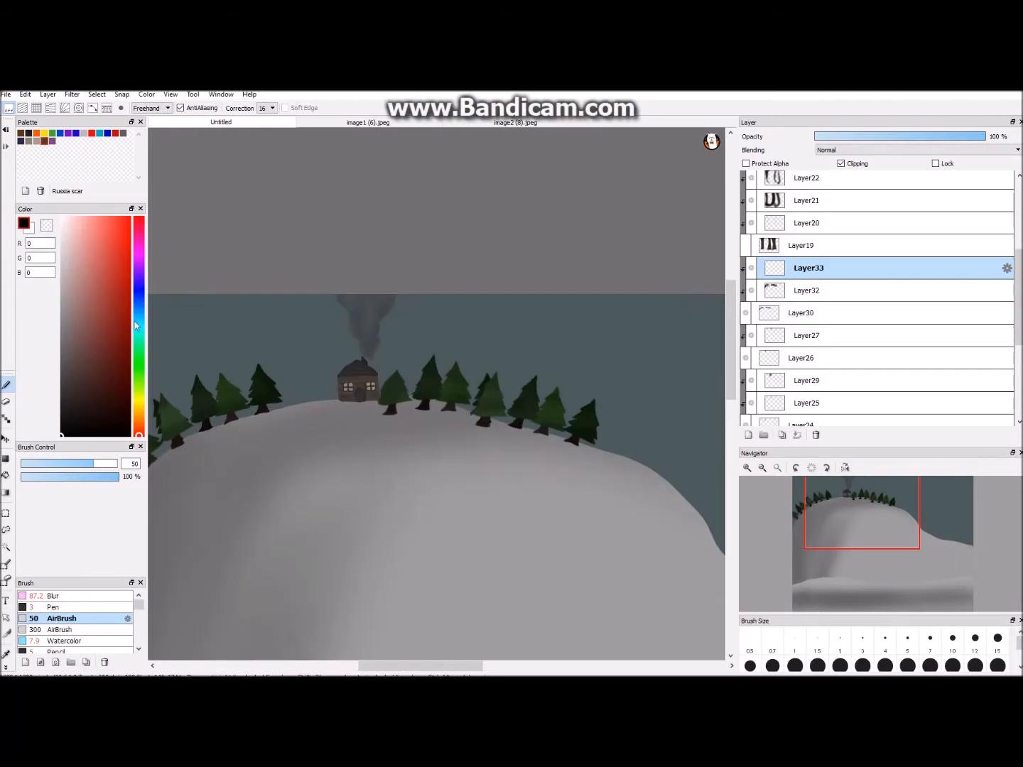
left_click(139, 339)
left_click(87, 359)
scroll(184, 424, "up", 3)
key("ctrl+Down")
key("ctrl+Down")
key("ctrl+Down")
left_click(60, 629)
mouse_move(213, 458)
left_mouse_down()
mouse_move(531, 384)
mouse_move(543, 418)
left_mouse_up()
left_click_drag(902, 138, 854, 137)
- Check the whole background with the large foreground tree trunks temporarily shown
key("ctrl+Up")
key("ctrl+Up")
key("ctrl+Down")
key("ctrl+Down")
key("ctrl+Down")
key("ctrl+Down")
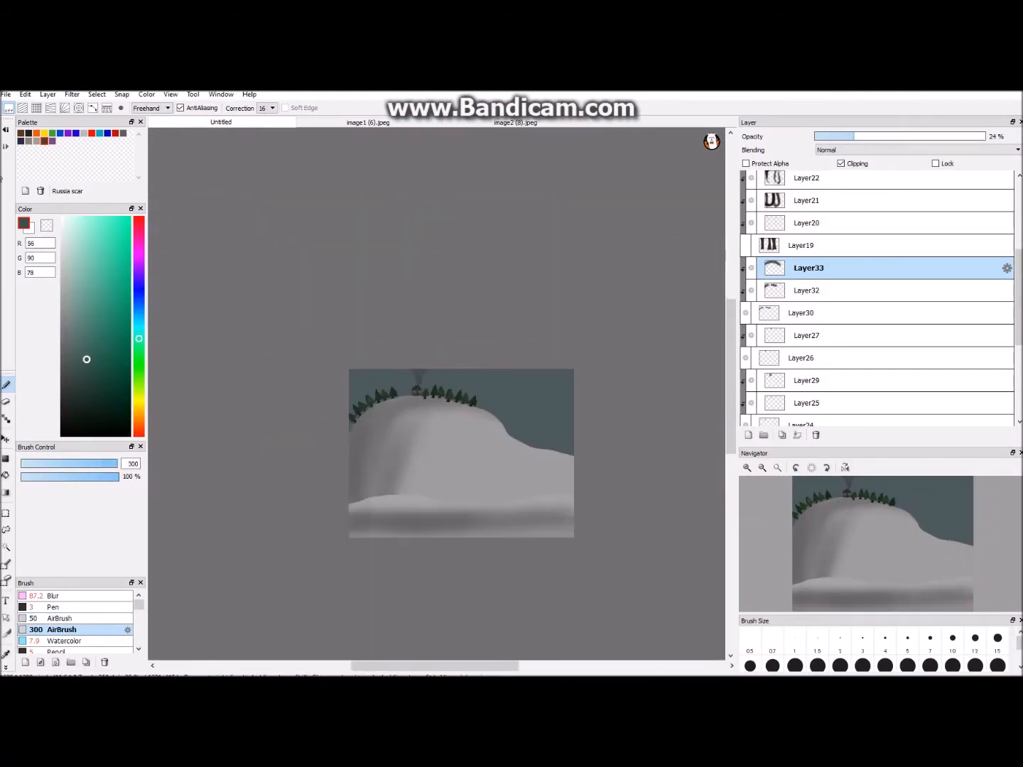
left_click(746, 246)
key("ctrl+Up")
left_click(745, 246)
- Add a clipped layer above the hill's shading and airbrush a dark grey R43 G43 B43 shadow along the crest at size 50
left_click_drag(1021, 262, 1021, 297)
left_click(806, 345)
left_click(748, 435)
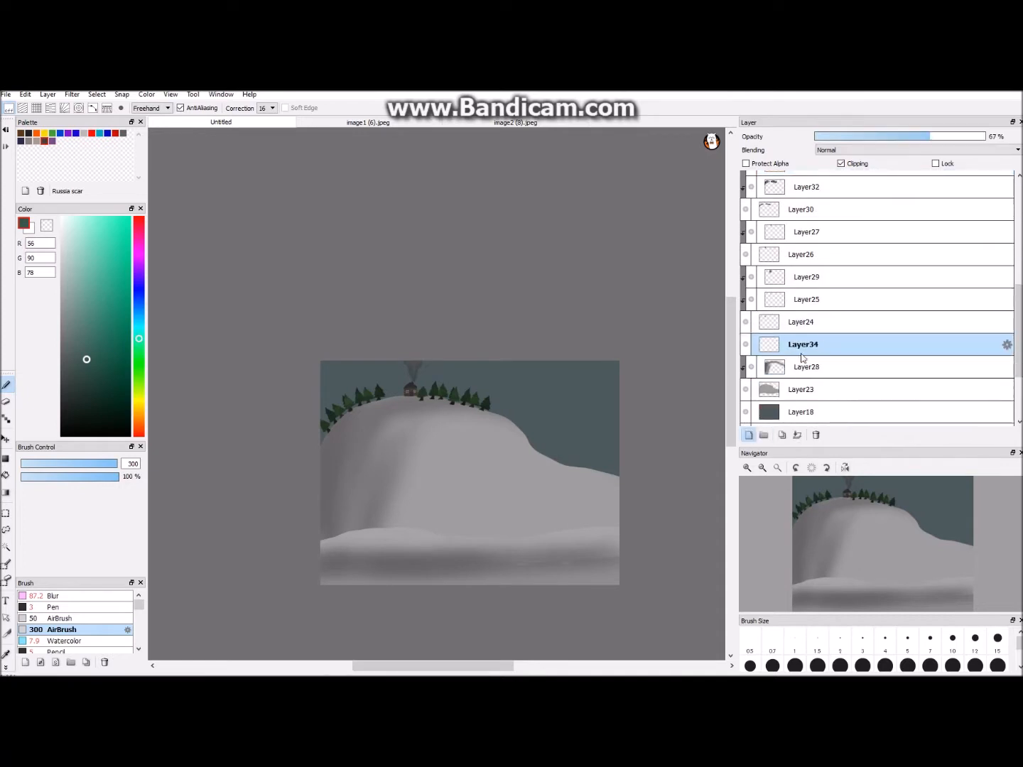
left_click(841, 164)
left_click(59, 618)
key("ctrl+Up")
key("ctrl+Up")
key("ctrl+Up")
key("ctrl+Up")
left_click_drag(75, 395, 41, 400)
left_click_drag(433, 427, 205, 420)
key("ctrl+Down")
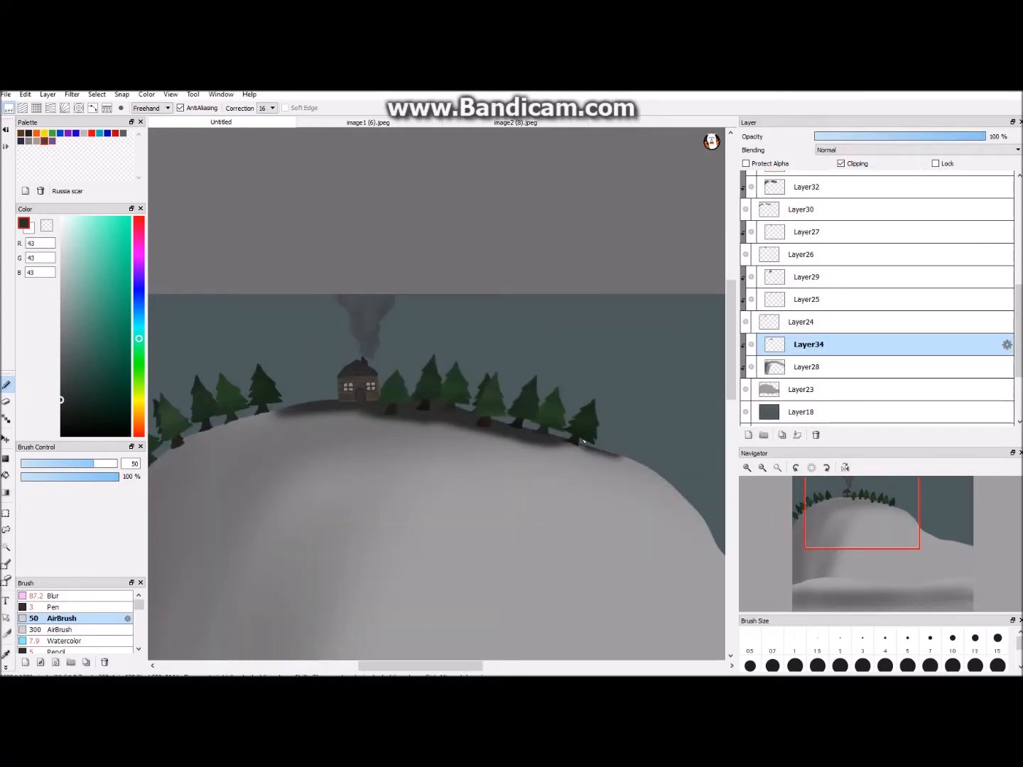
- Extend the dark shadow down both sides of the hill's edge and set its layer to 27% opacity
key("ctrl+Down")
key("e")
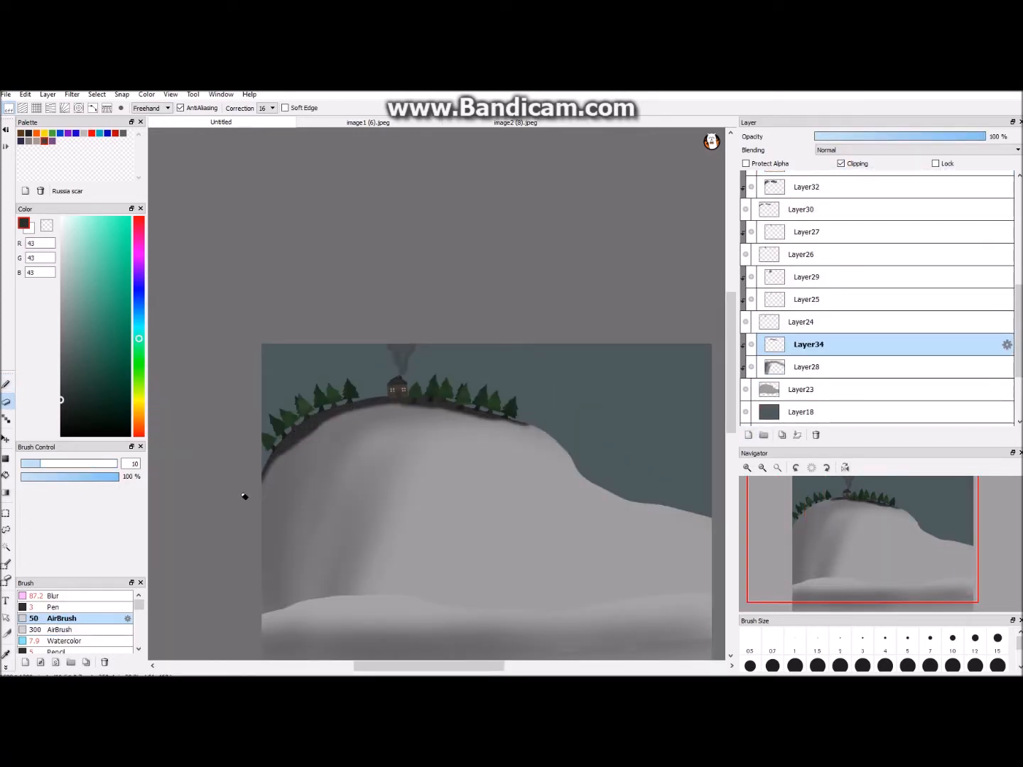
key("ctrl+Up")
key("b")
key("ctrl+Down")
key("ctrl+Down")
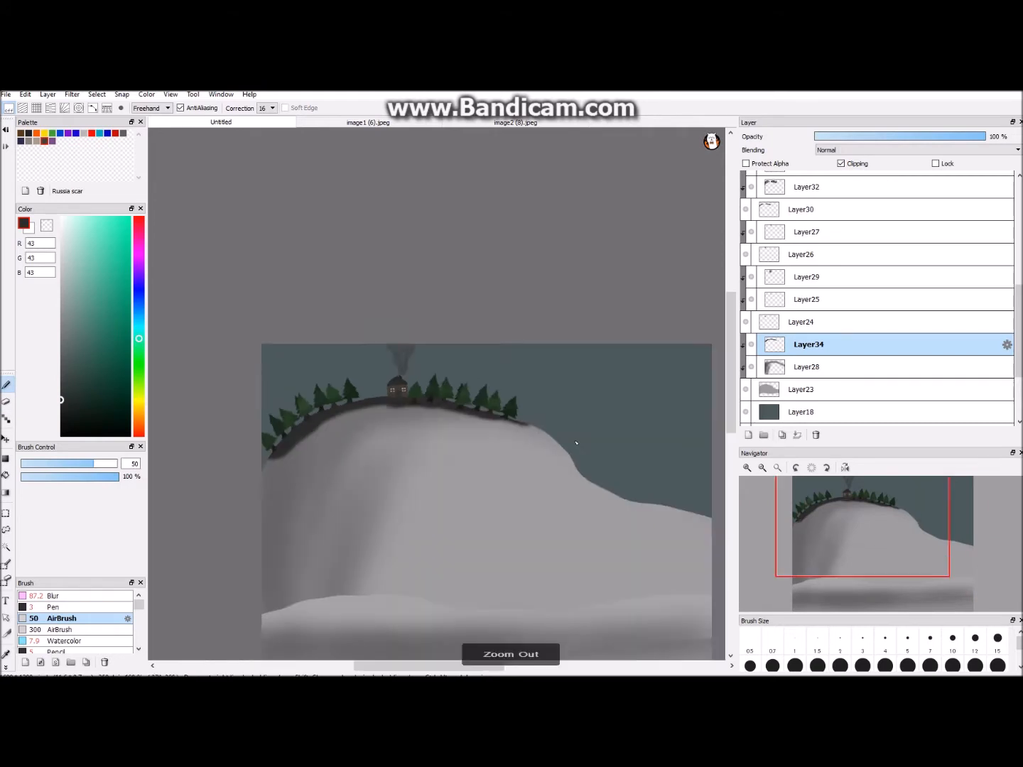
left_click(860, 137)
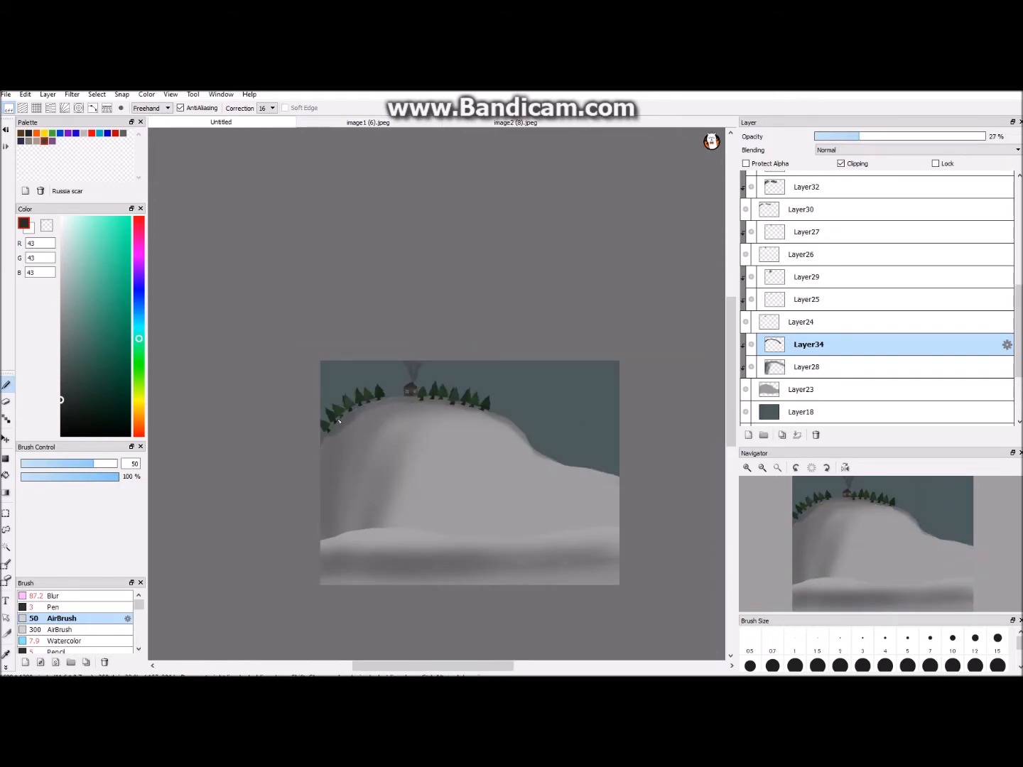
left_click(49, 596)
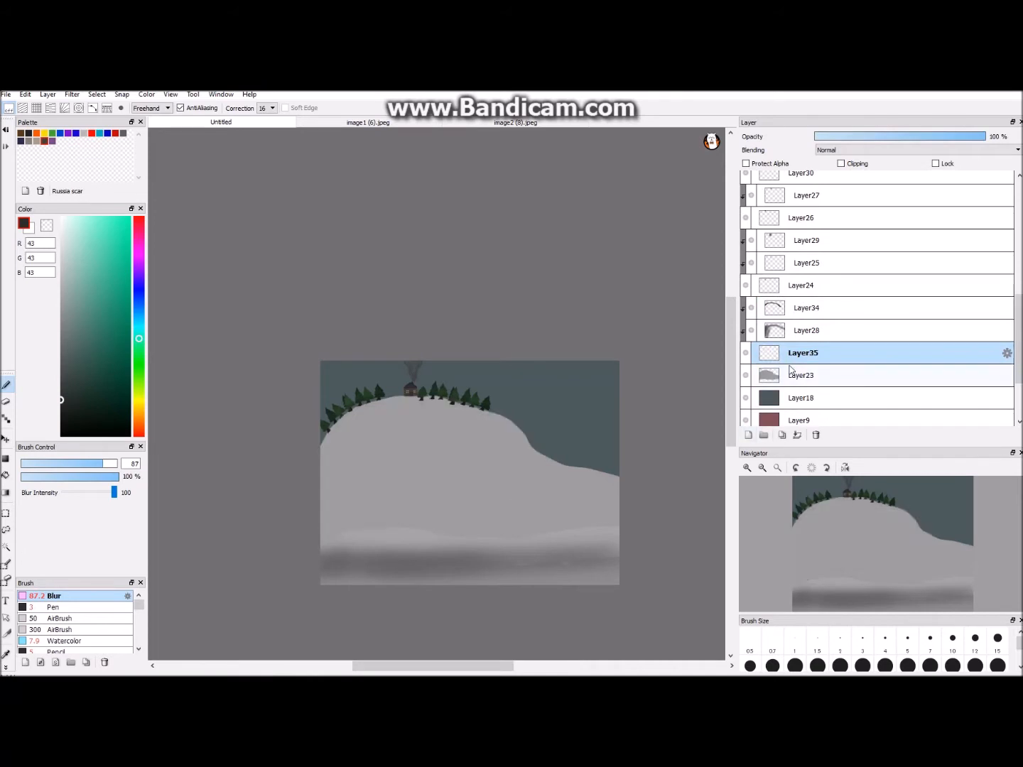
- Airbrush soft grey R138 G138 B138 clouds across the sky at size 138 on a new layer behind the hill
left_click(73, 352)
left_click(57, 618)
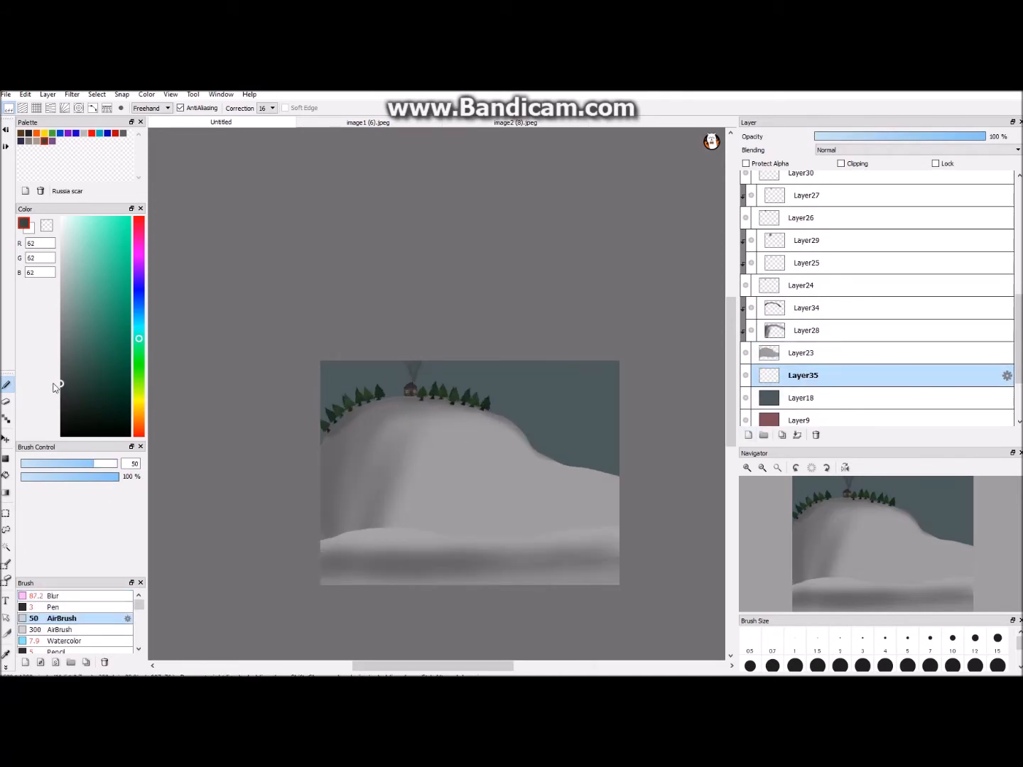
left_click(115, 464)
left_click_drag(322, 399, 352, 377)
left_click_drag(521, 397, 570, 389)
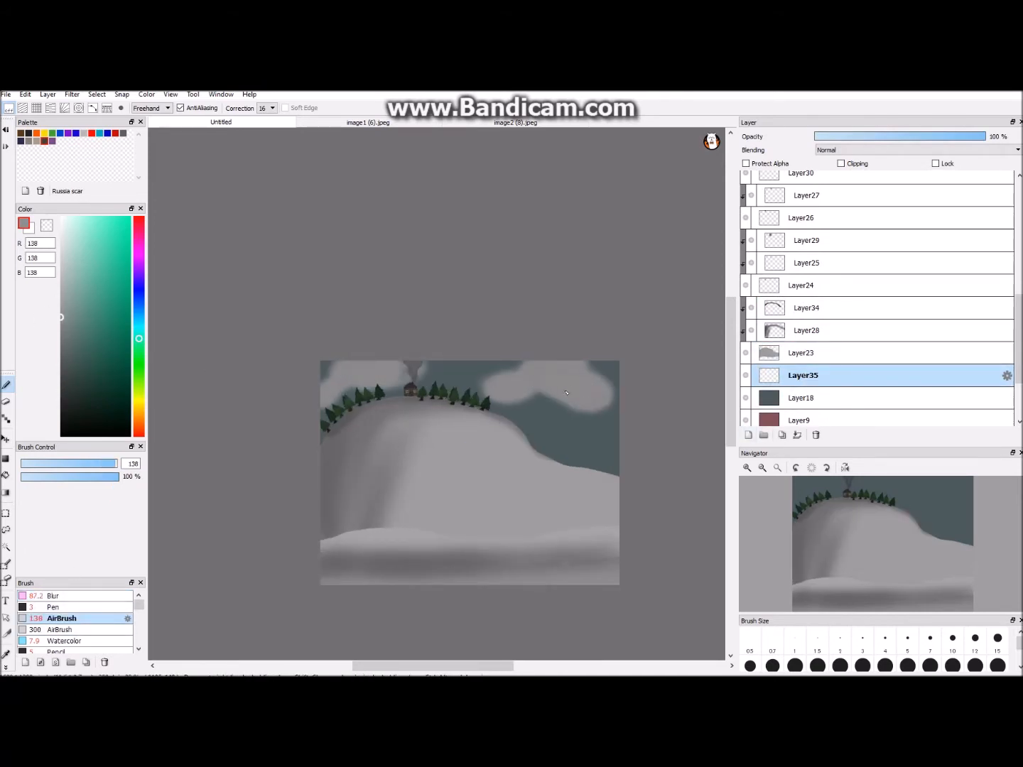
- Shade the clouds in dark green-grey R34 G45 B41 on a new clipped layer and reduce that layer's opacity
left_click(748, 435)
left_click(841, 163)
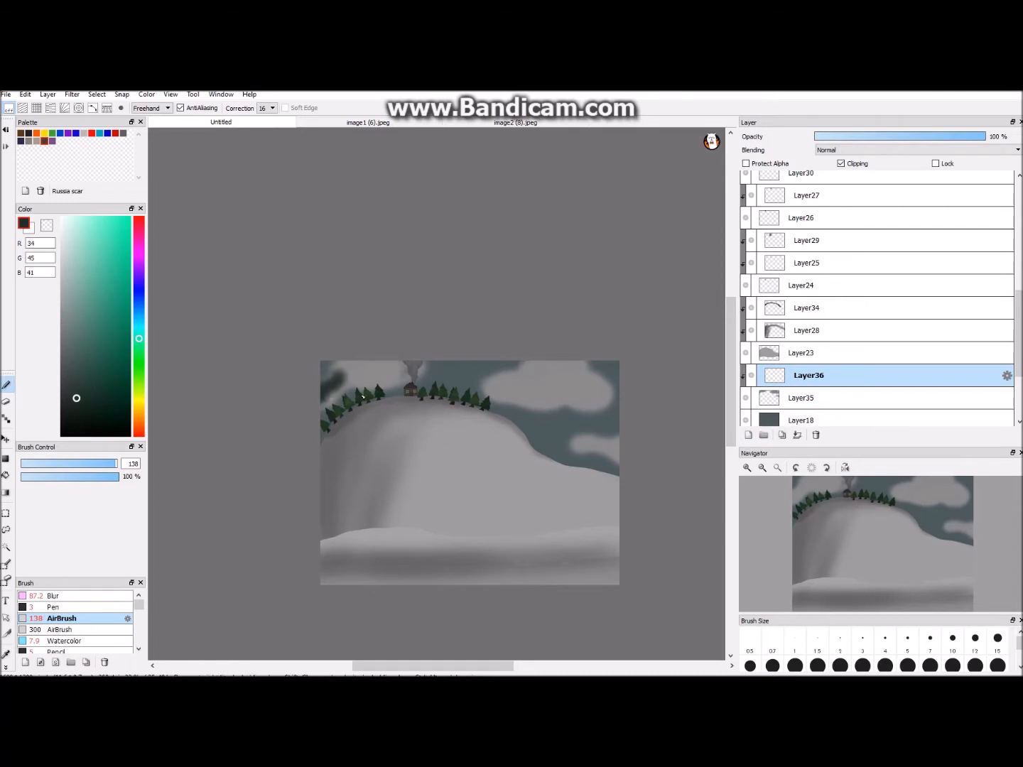
left_click_drag(375, 389, 424, 364)
left_click_drag(532, 404, 484, 392)
left_click_drag(860, 135, 853, 137)
- Cover the distant scene with black using the size 300 airbrush on a new layer above the pines, at 25% opacity
left_click(747, 434)
mouse_move(780, 374)
left_mouse_down()
mouse_move(776, 246)
mouse_move(792, 279)
left_mouse_up()
left_click_drag(98, 409, 61, 437)
left_click(62, 629)
scroll(436, 425, "down", 2)
mouse_move(395, 382)
left_mouse_down()
mouse_move(393, 444)
mouse_move(527, 397)
mouse_move(546, 424)
left_mouse_up()
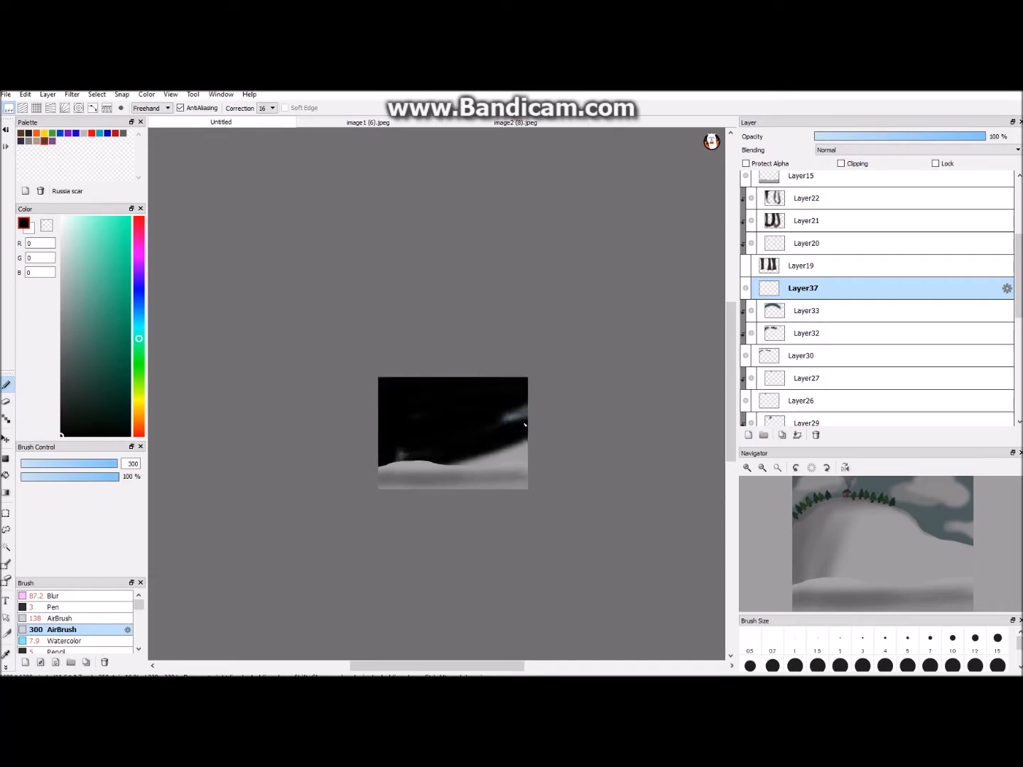
left_click_drag(983, 135, 884, 136)
scroll(469, 425, "up", 2)
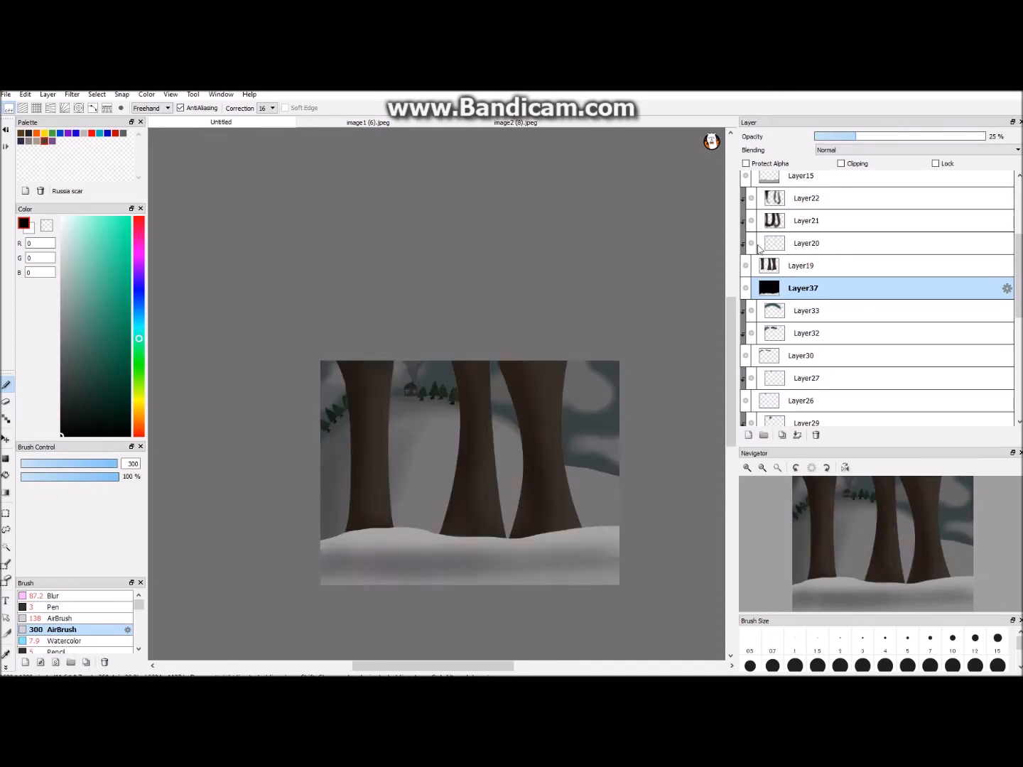
- Duplicate the large tree trunks, shift and transform the copy to the right, and hide the original trunks
left_click(784, 273)
key("ctrl+c")
key("ctrl+v")
left_click(5, 438)
left_click_drag(491, 458, 539, 474)
key("ctrl+t")
left_click_drag(521, 356, 522, 322)
left_click_drag(535, 399, 516, 399)
mouse_move(539, 446)
left_mouse_down()
mouse_move(600, 437)
mouse_move(547, 436)
left_mouse_up()
left_click(667, 664)
left_click(745, 285)
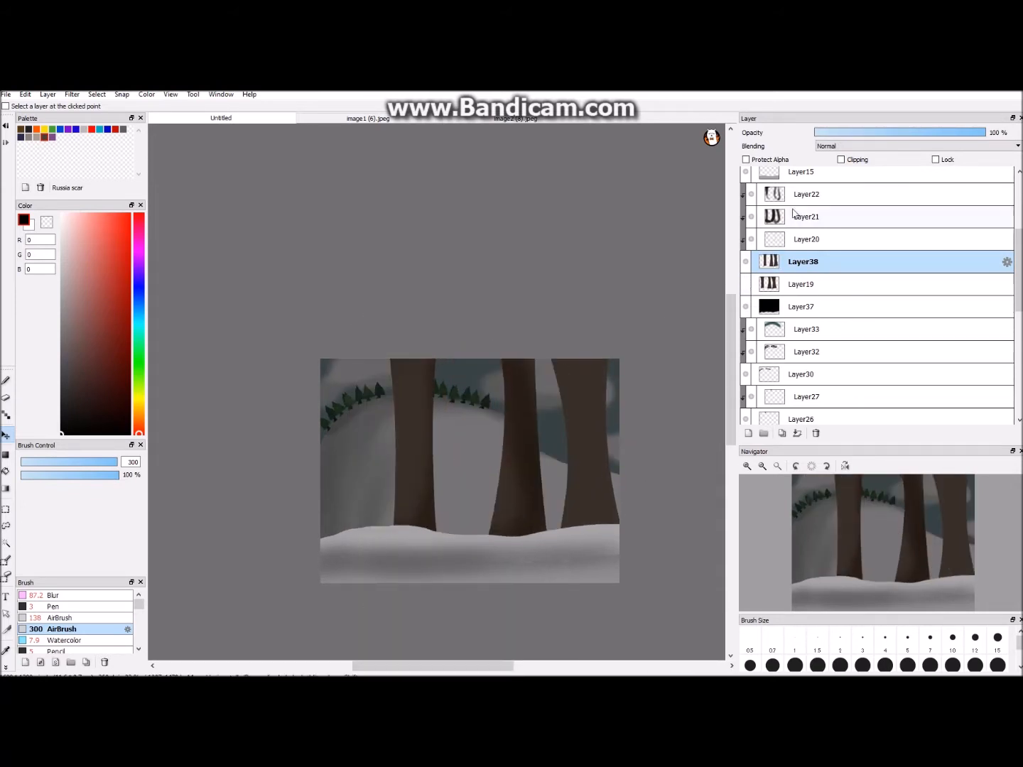
- Move the original trunk layer above the copy and add a new layer clipped to the copied trunks
left_click_drag(777, 283, 796, 292)
left_click(779, 239)
left_click(748, 433)
left_click(745, 261)
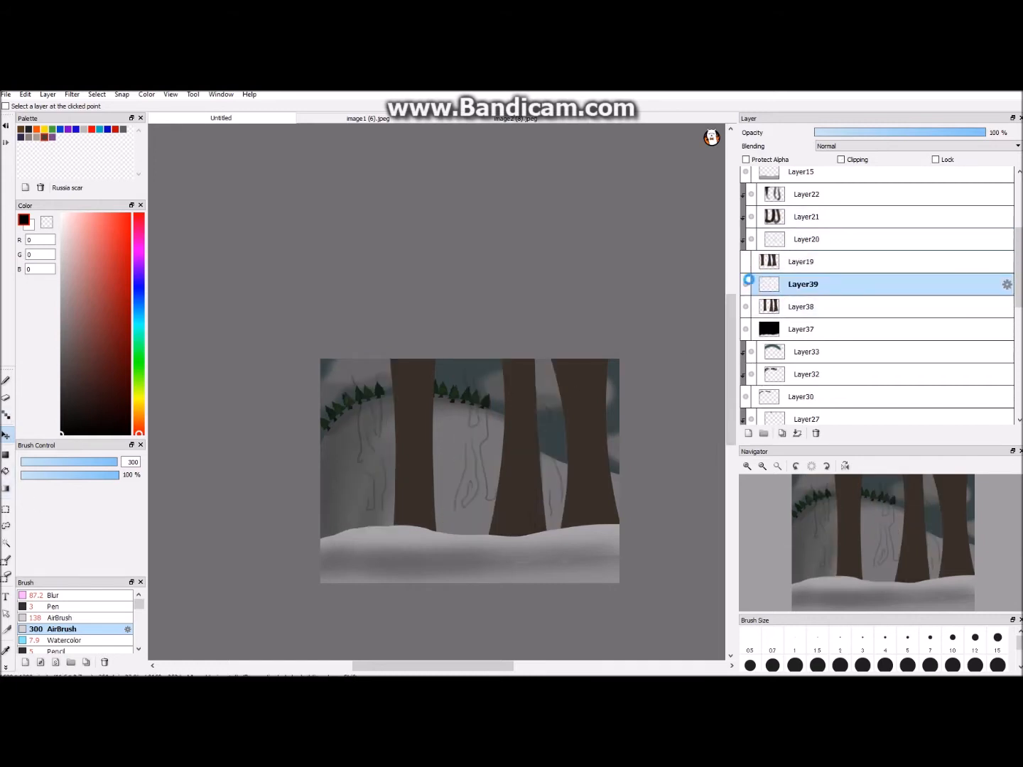
left_click(745, 261)
left_click(745, 260)
left_click(749, 284)
left_click(841, 159)
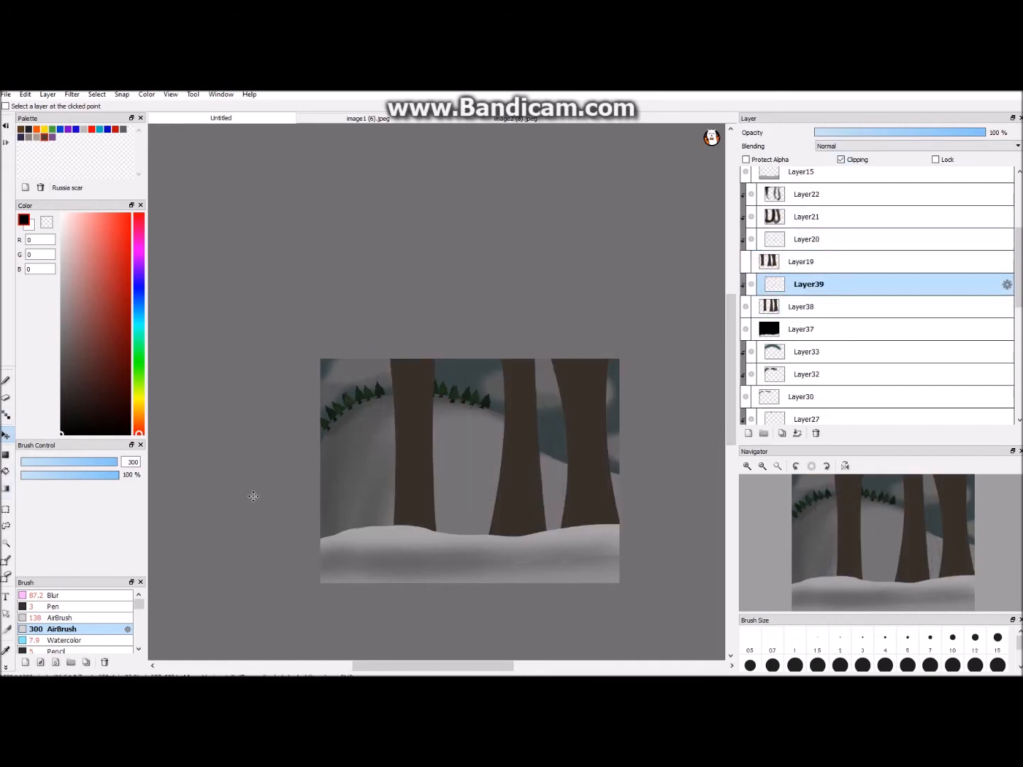
- Show the original trunks and darken the copied trunks with black airbrush on a new clipped layer at 41% opacity
left_click(747, 261)
left_click(748, 433)
left_click(859, 161)
left_click(87, 387)
left_click(6, 381)
mouse_move(411, 425)
left_mouse_down()
mouse_move(420, 497)
mouse_move(458, 597)
mouse_move(416, 369)
mouse_move(476, 469)
mouse_move(565, 427)
left_mouse_up()
left_click(6, 130)
left_click(62, 436)
left_click(883, 137)
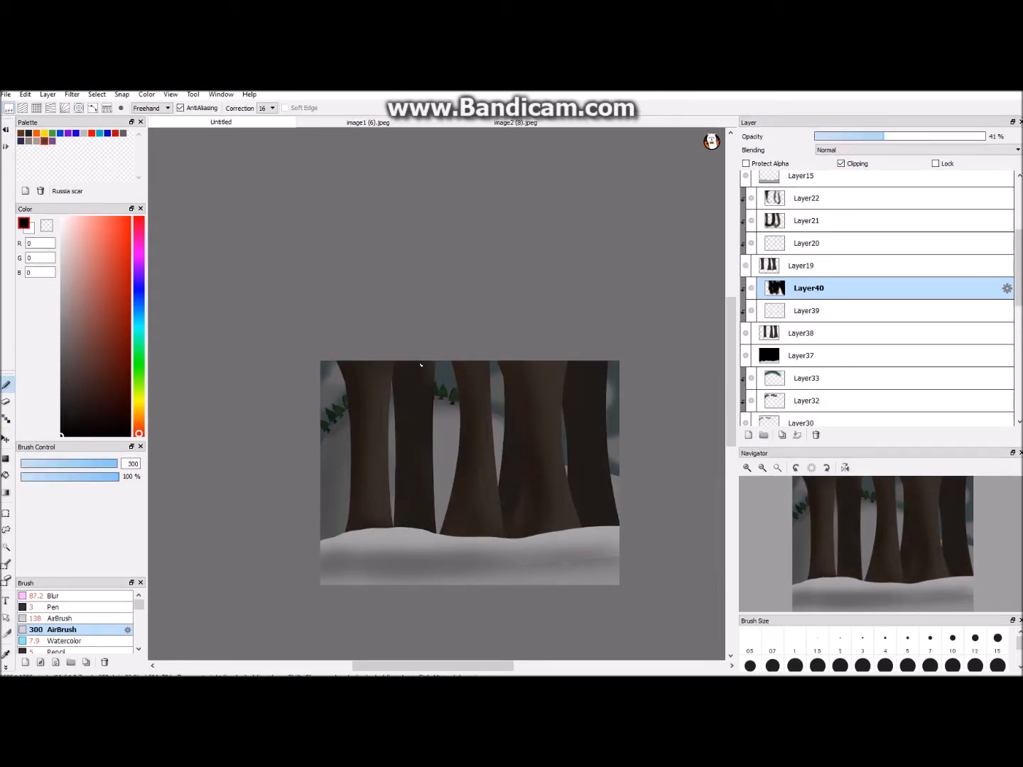
- Shade the edges of the copied trunks in black on another clipped layer and set its opacity to 53%
left_click(747, 435)
left_click_drag(404, 367, 406, 525)
left_click_drag(509, 391, 510, 519)
left_click_drag(575, 384, 576, 526)
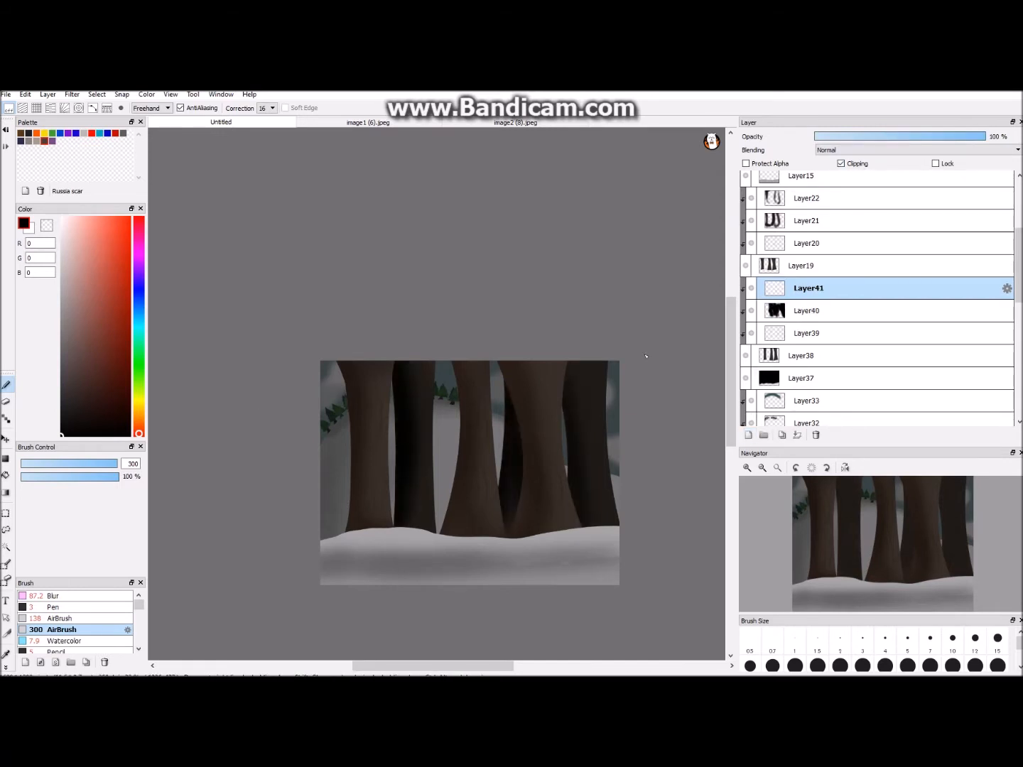
left_click(904, 133)
- Merge all the clipped layers of the copied trunks down into Layer38
scroll(679, 267, "down", 1)
scroll(678, 267, "up", 2)
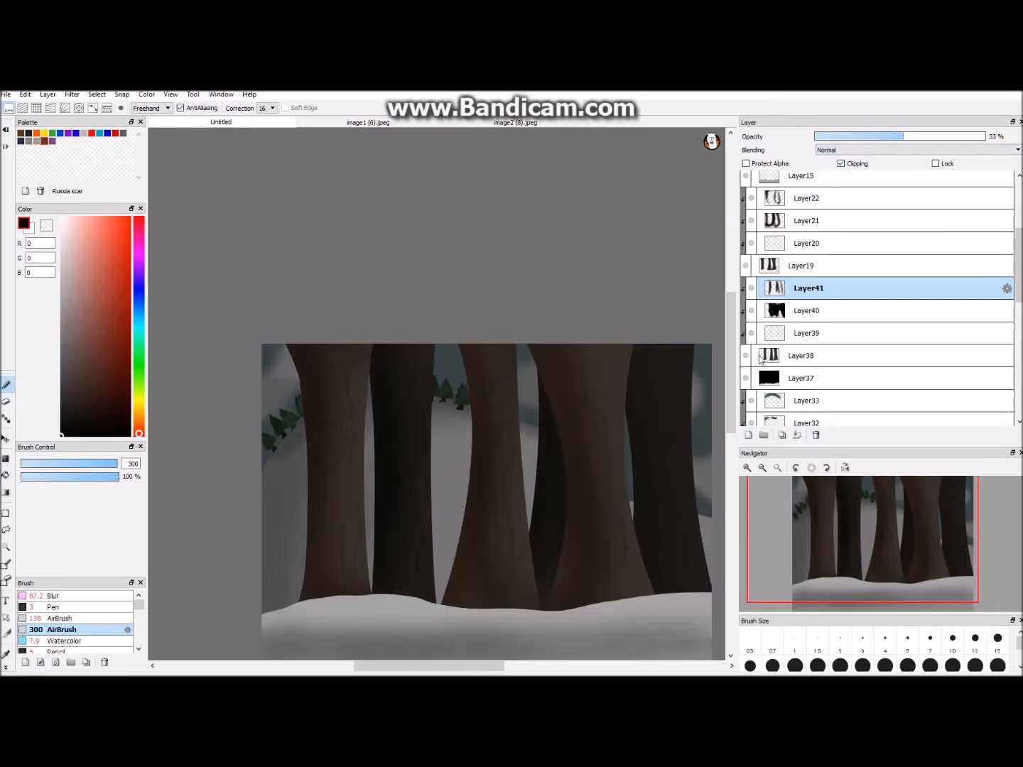
left_click(805, 306)
left_click(804, 333)
left_click(797, 436)
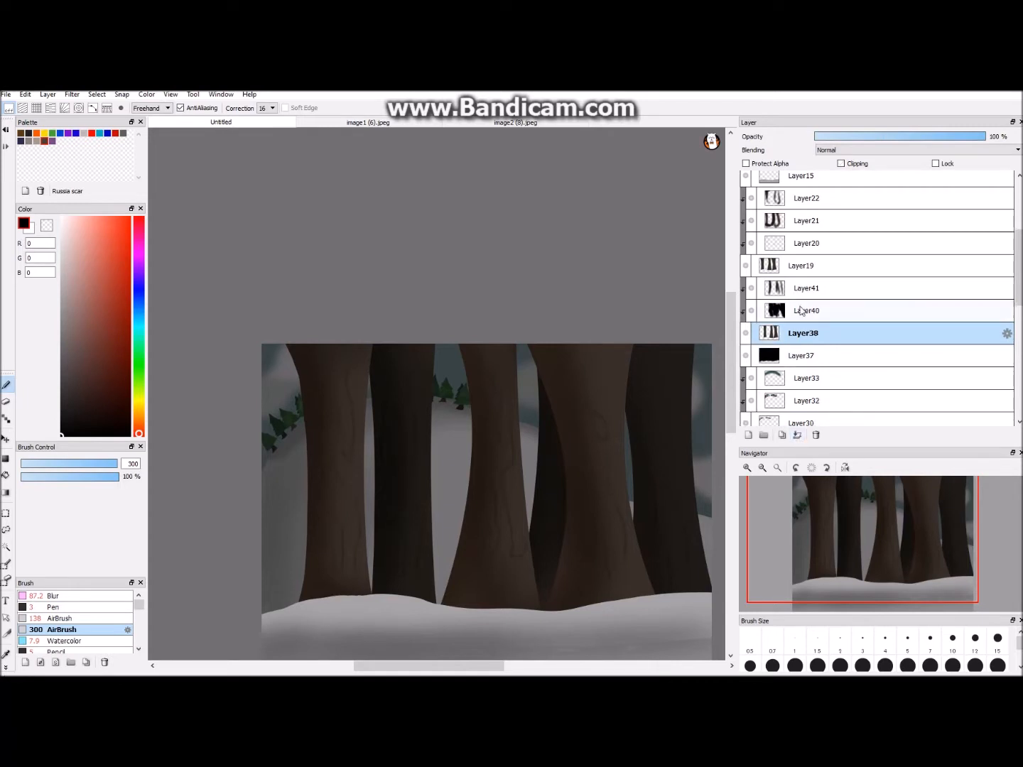
left_click(803, 311)
left_click(796, 435)
left_click(803, 289)
left_click(797, 436)
- Shift the merged trunk copy slightly and erase its leftmost trunk within a selection around that area
left_click(5, 438)
mouse_move(513, 434)
left_mouse_down()
mouse_move(456, 437)
mouse_move(520, 436)
left_mouse_up()
left_click(6, 525)
mouse_move(437, 324)
left_mouse_down()
mouse_move(329, 289)
mouse_move(386, 301)
left_mouse_up()
left_click(5, 439)
left_click_drag(405, 423, 395, 449)
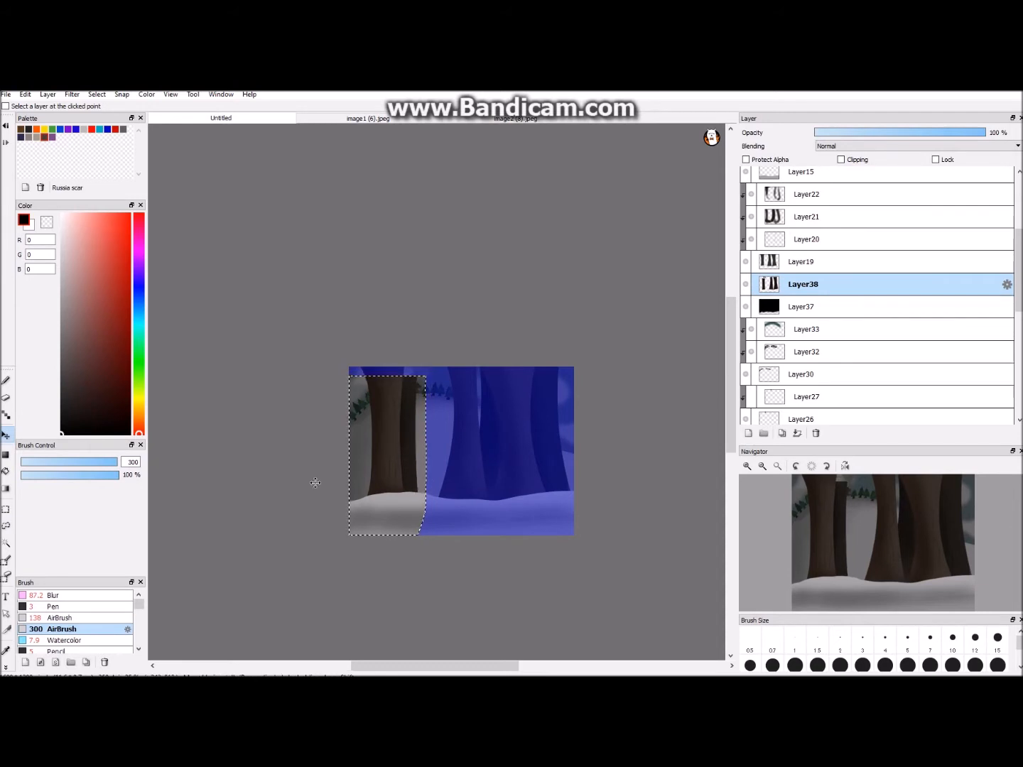
left_click(6, 399)
left_click_drag(417, 378, 411, 507)
key("ctrl+d")
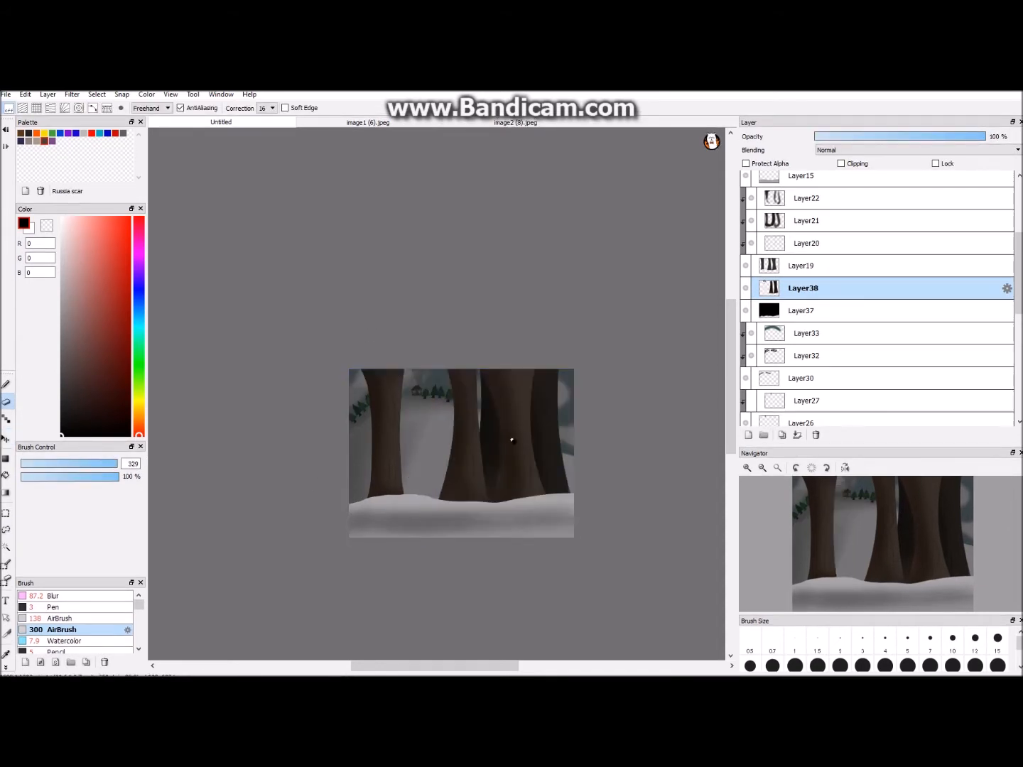
- Show the line art and colour layers of the two walking figures
scroll(178, 435, "up", 1)
left_click_drag(1019, 273, 1018, 216)
left_click(745, 182)
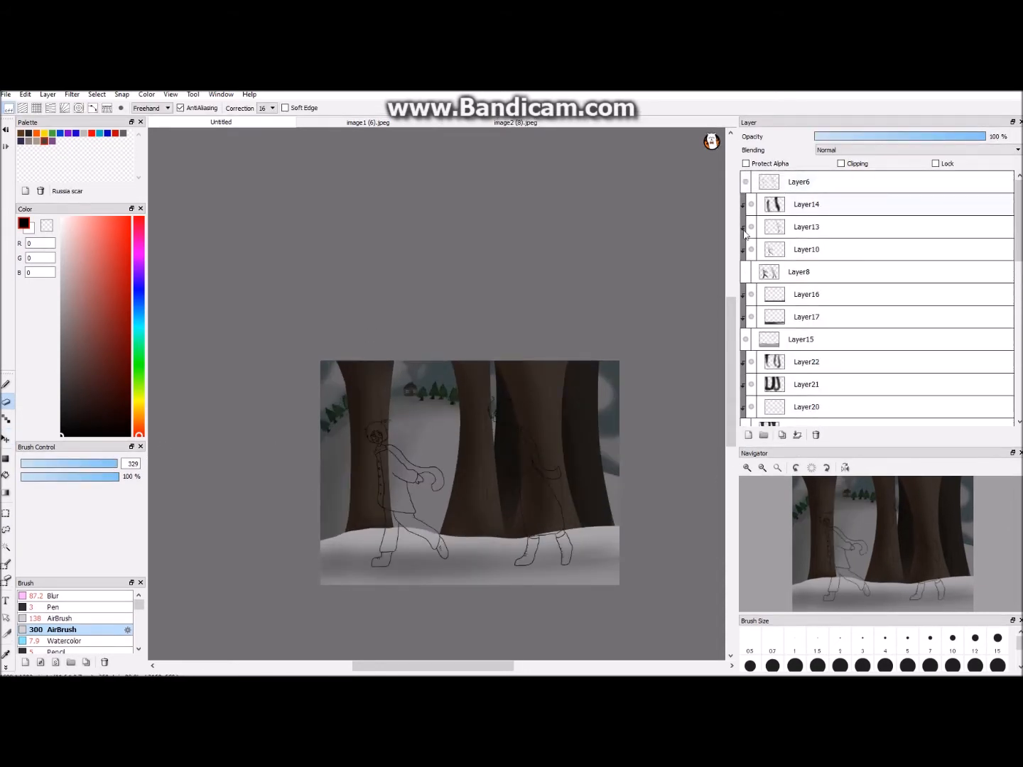
left_click(745, 272)
- Cover the background with black using the size 300 airbrush on a new layer beneath the figures, and strongly reduce that layer's opacity
left_click(819, 279)
left_click(748, 435)
left_click_drag(819, 273, 818, 195)
left_click_drag(817, 205, 816, 175)
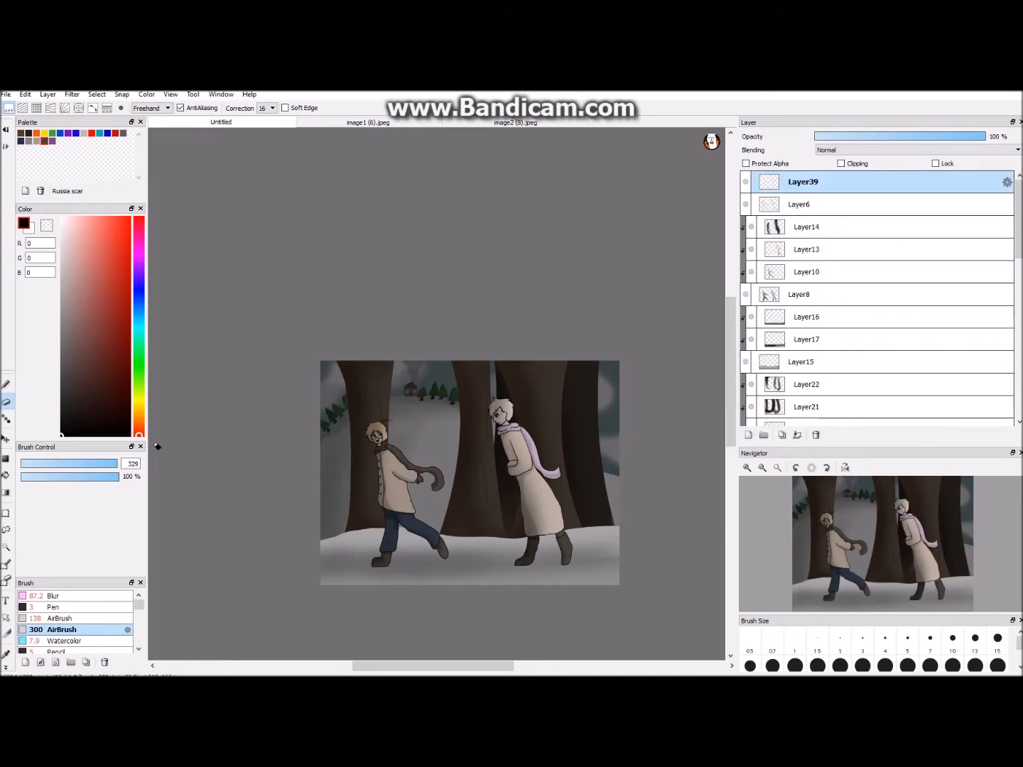
scroll(246, 450, "down", 1)
left_click(6, 384)
left_click_drag(355, 377, 437, 380)
left_click_drag(809, 181, 809, 304)
left_click_drag(507, 322, 577, 561)
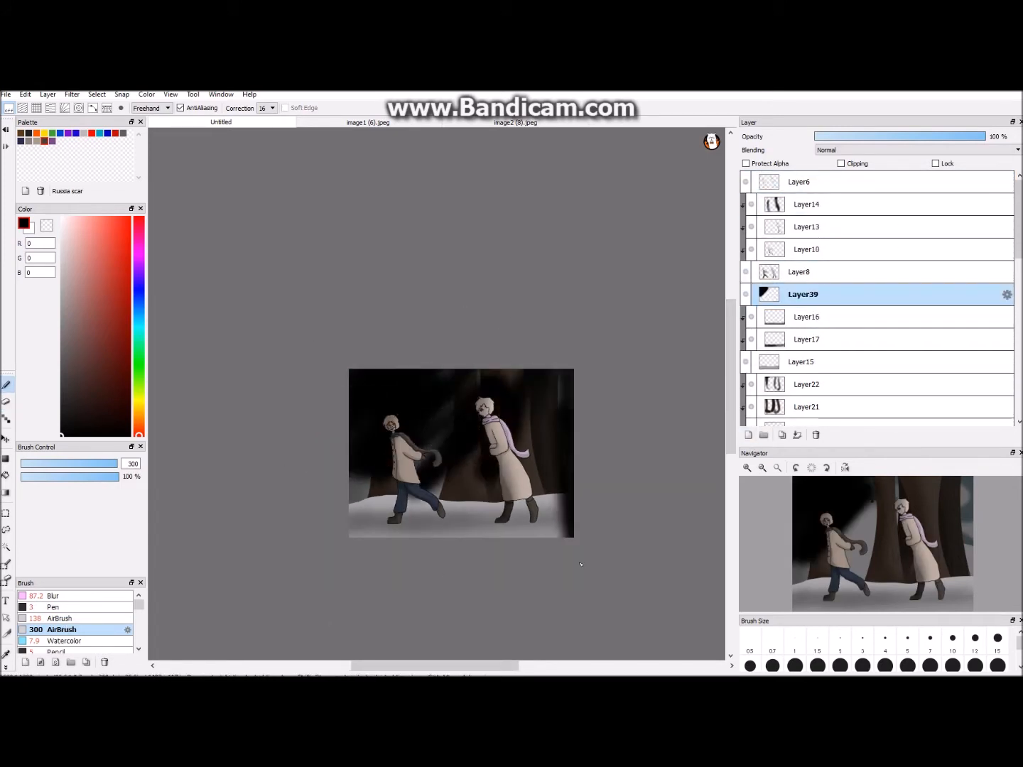
mouse_move(566, 521)
left_mouse_down()
mouse_move(326, 522)
mouse_move(500, 454)
mouse_move(312, 429)
mouse_move(334, 482)
left_mouse_up()
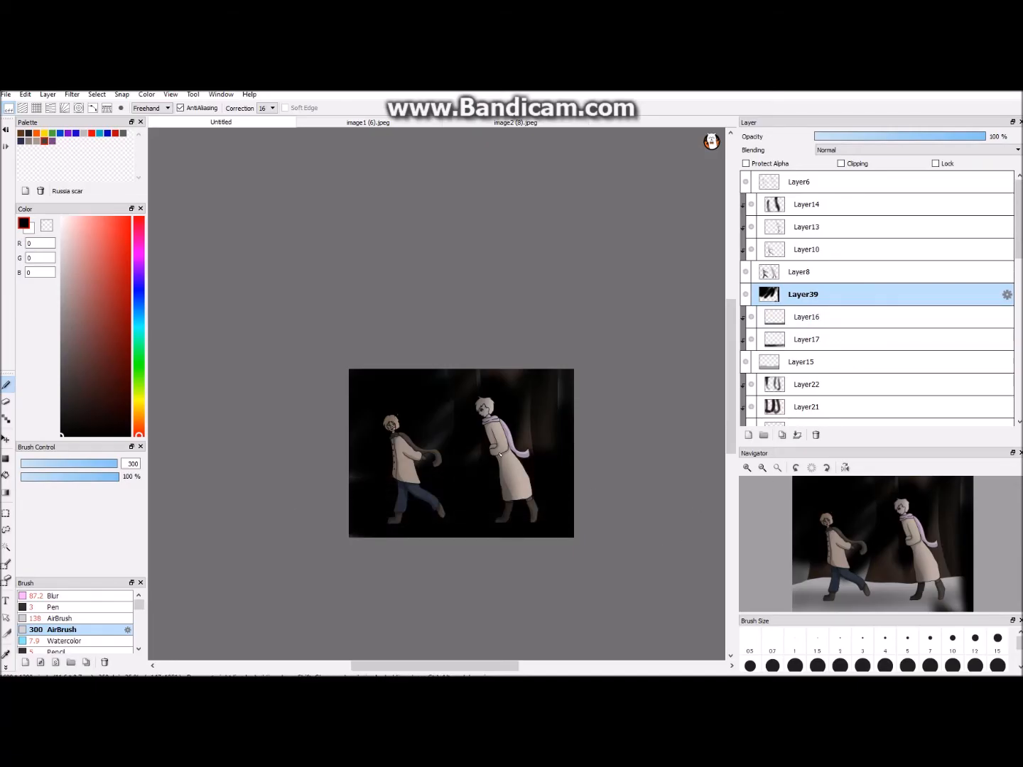
left_click_drag(941, 137, 845, 139)
- Erase the excess fill colour around and inside the left figure's looped hair strand with the size 14 eraser
scroll(715, 405, "up", 1)
scroll(715, 405, "up", 3)
left_click_drag(413, 666, 347, 666)
scroll(436, 426, "up", 2)
left_click(816, 272)
scroll(436, 454, "up", 3)
left_click(8, 402)
left_click_drag(472, 385, 504, 414)
left_click(534, 349)
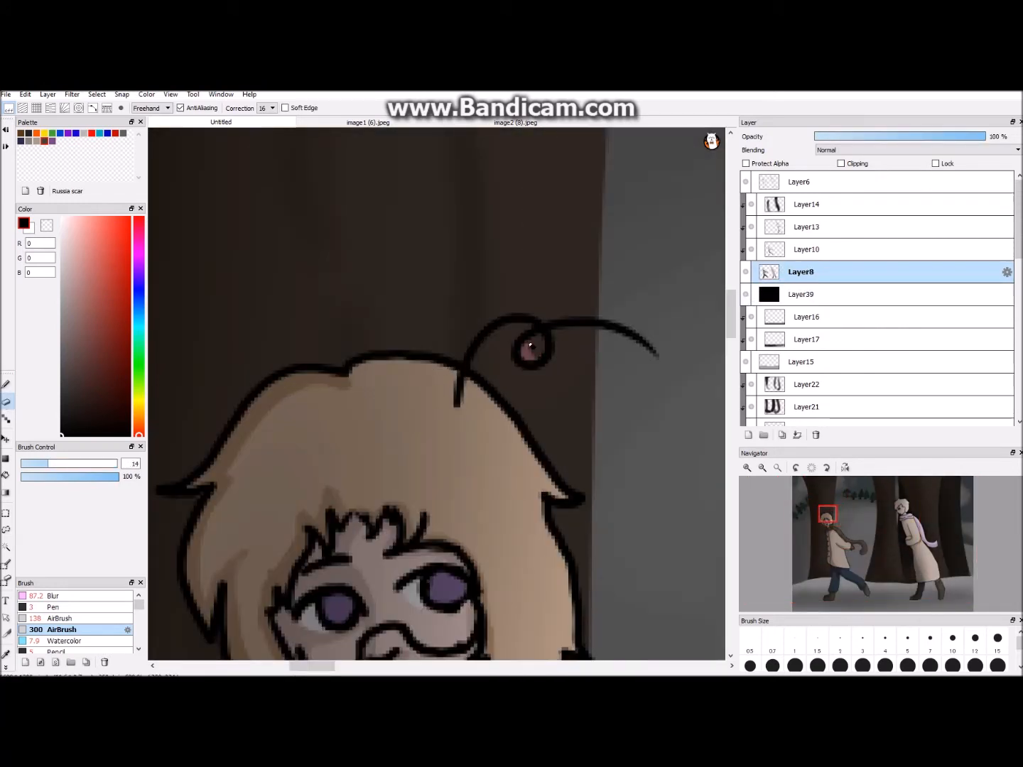
- On a new layer clipped to the snow, airbrush R30 G30 B30 shadows under the left figure's boots at brush size 31
scroll(534, 349, "down", 8)
scroll(436, 394, "up", 2)
left_click(822, 385)
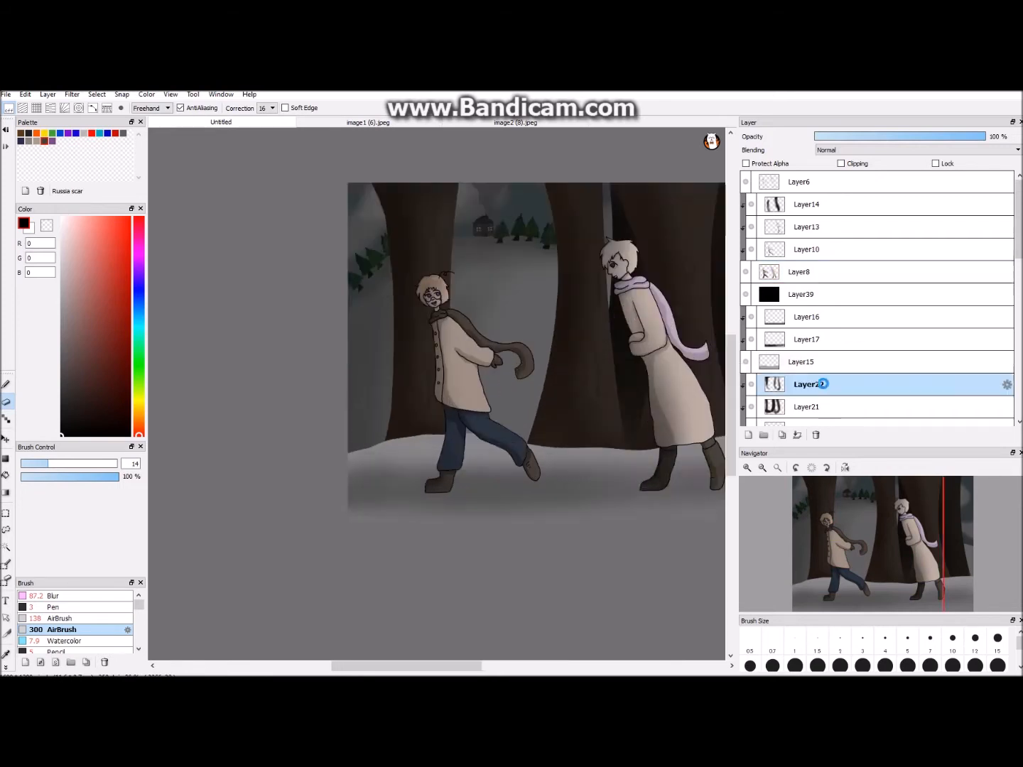
left_click(816, 363)
left_click(747, 435)
left_click(842, 163)
scroll(436, 395, "up", 2)
left_click(62, 619)
left_click(6, 385)
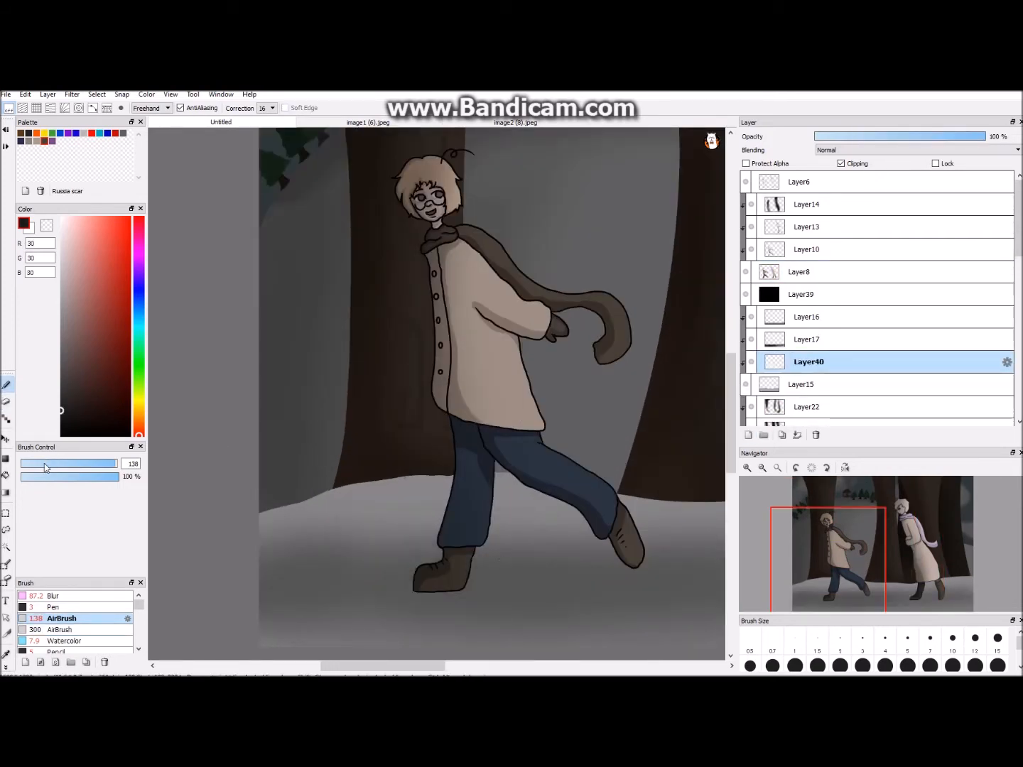
scroll(657, 580, "down", 1)
key("ctrl+z")
left_click(573, 526)
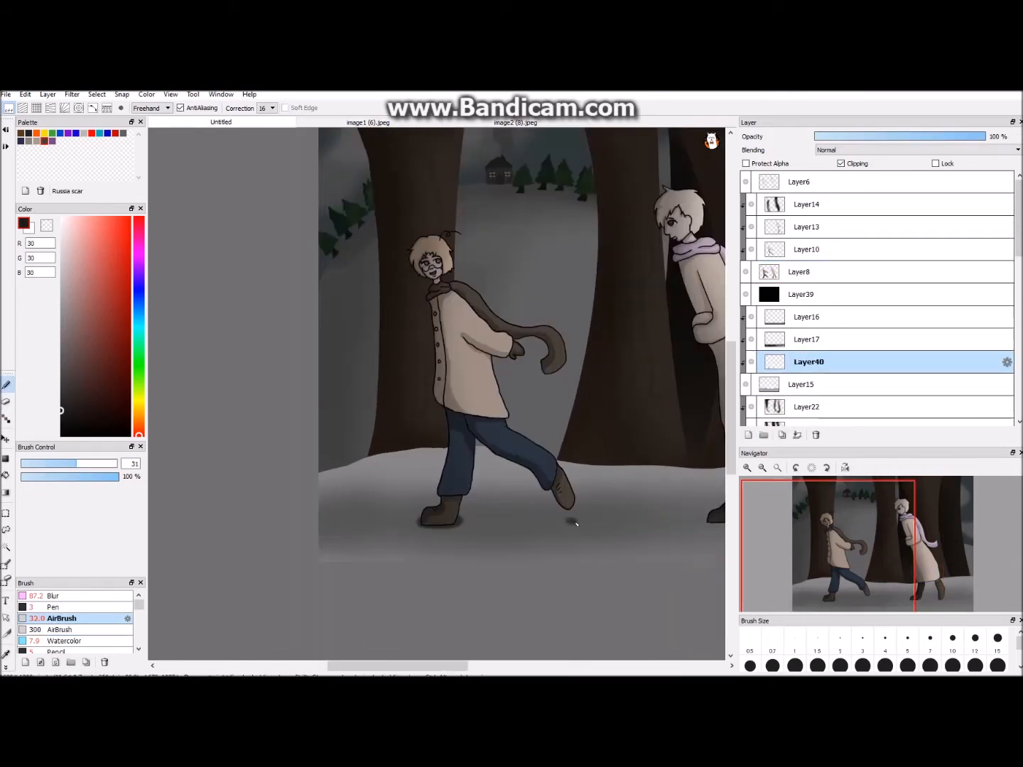
- Airbrush more dark foot shadows on the snow between the figures and beneath the right figure's boots
scroll(487, 662, "down", 1)
left_click_drag(444, 665, 488, 665)
scroll(455, 591, "up", 2)
left_click_drag(463, 592, 438, 596)
scroll(438, 595, "down", 2)
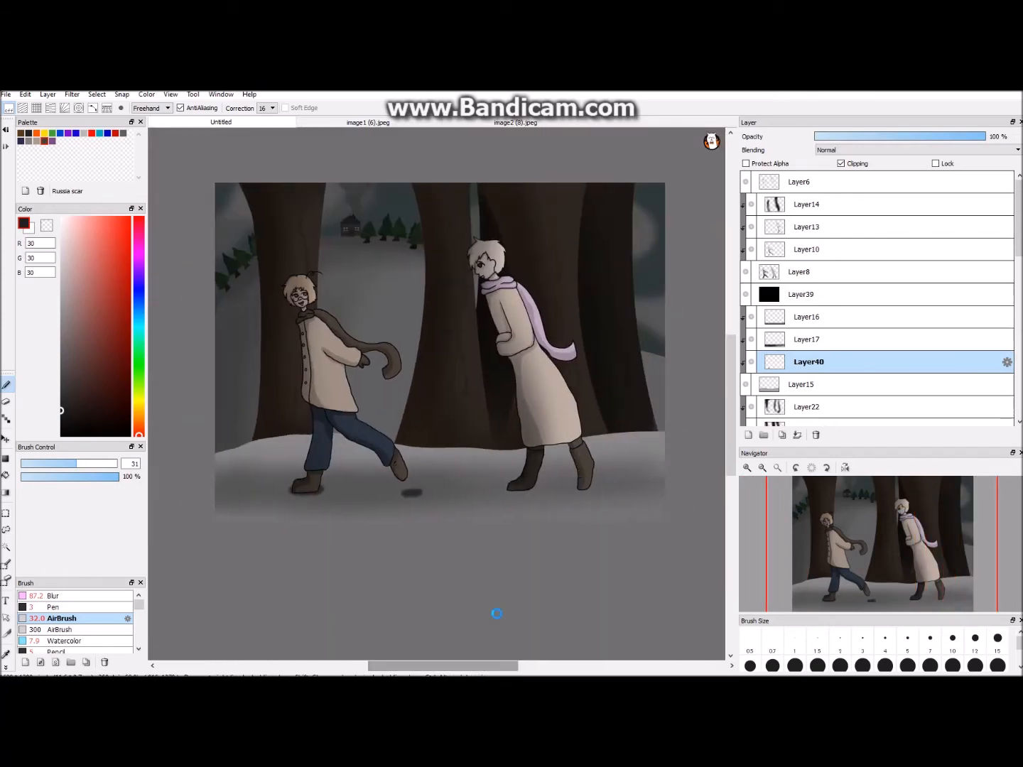
scroll(495, 611, "up", 2)
left_click_drag(610, 588, 625, 591)
left_click_drag(472, 665, 495, 665)
left_click_drag(649, 587, 665, 585)
scroll(600, 496, "down", 2)
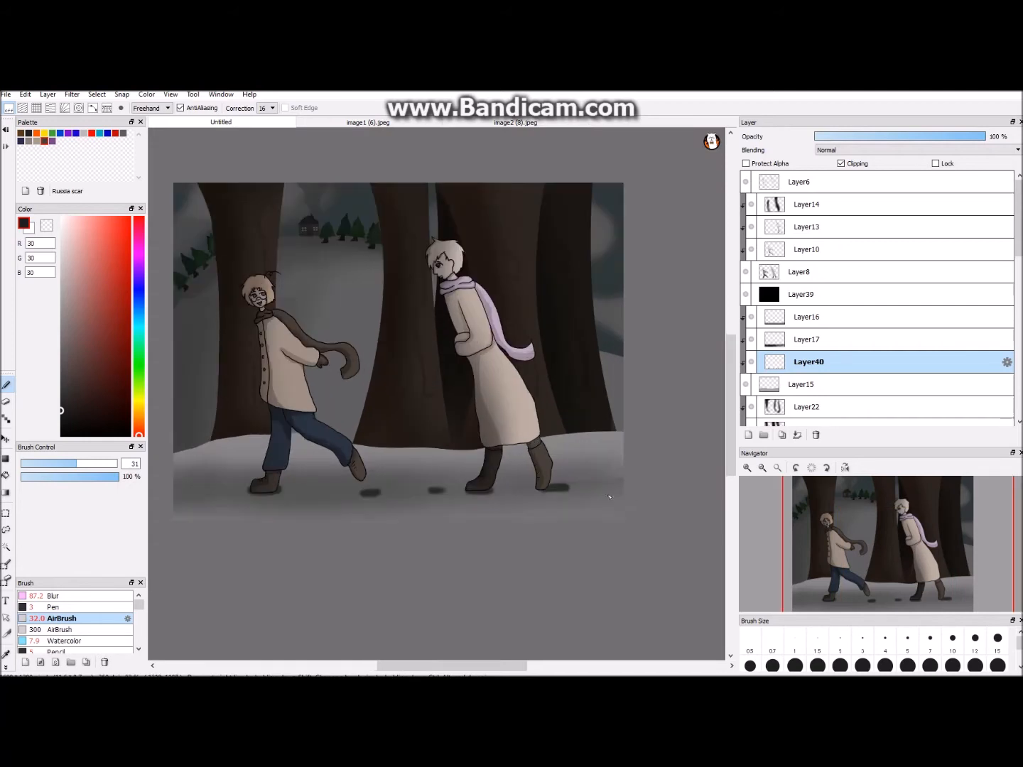
- Finish the foot shadows behind the right figure, lower their layer's opacity to 48%, and nudge the shadows slightly
left_click_drag(462, 667, 446, 667)
scroll(402, 543, "up", 1)
scroll(438, 524, "down", 1)
left_click_drag(911, 137, 897, 136)
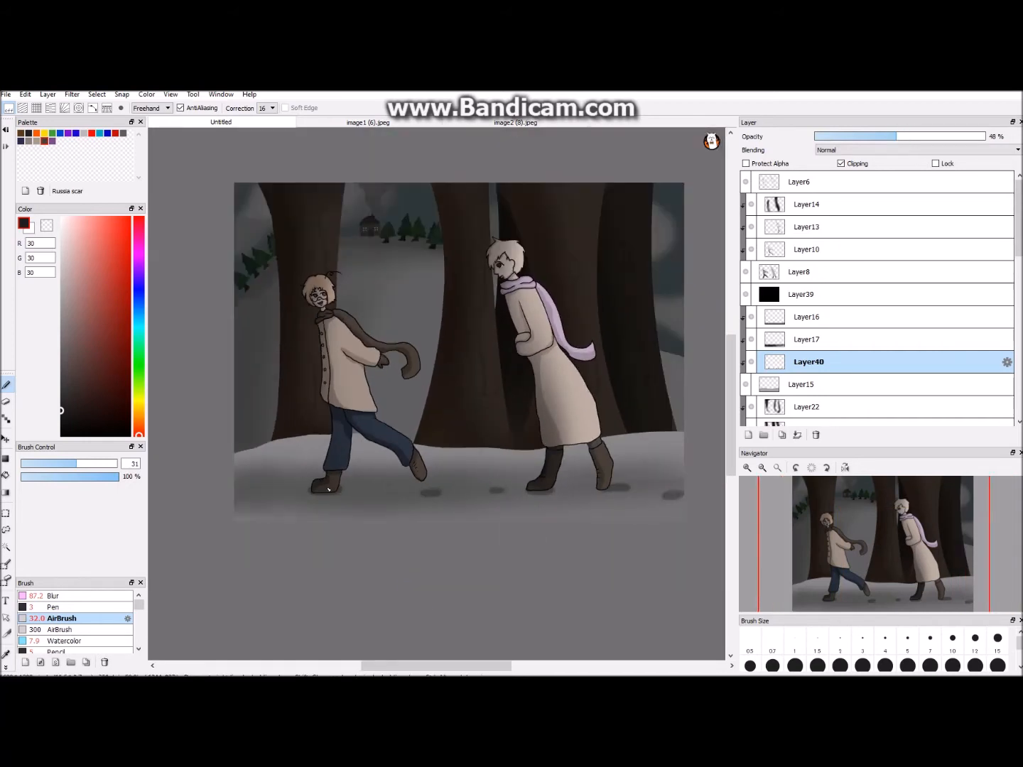
left_click(6, 439)
left_click_drag(448, 490, 449, 496)
- Airbrush wide black shadows in front of both figures at size 115 on a new clipped snow layer, at 57% opacity
left_click(747, 432)
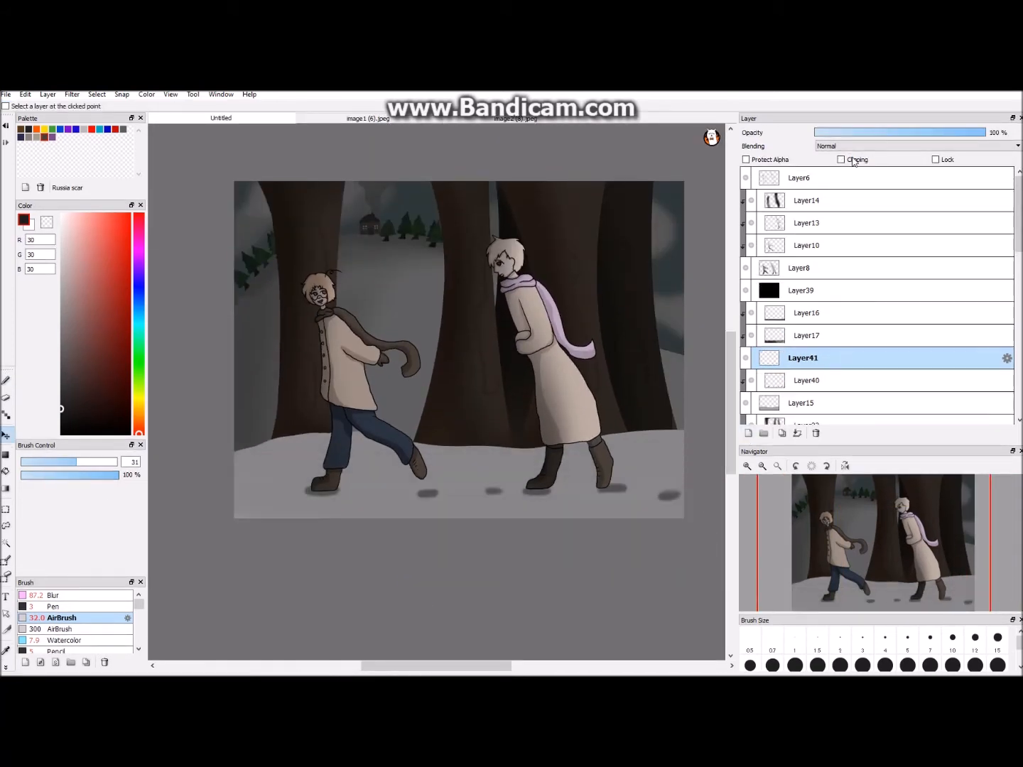
left_click(6, 380)
mouse_move(310, 487)
left_mouse_down()
mouse_move(292, 486)
mouse_move(272, 508)
left_mouse_up()
key("ctrl+z")
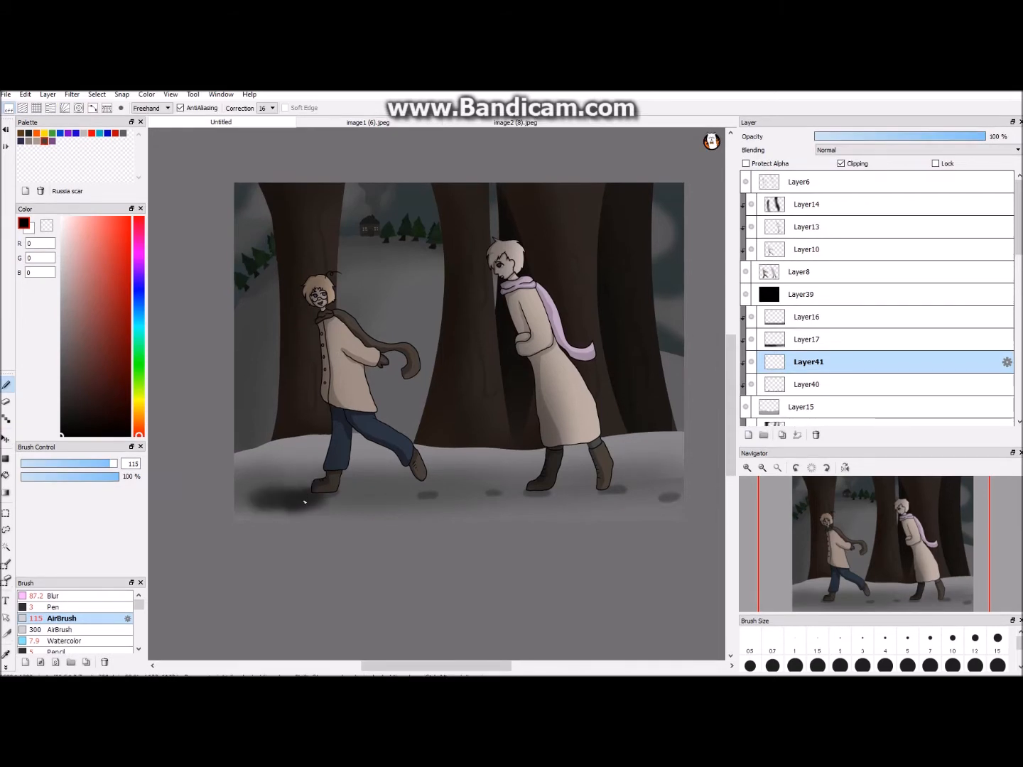
left_click_drag(548, 496, 506, 504)
scroll(519, 501, "down", 1)
left_click(911, 137)
- Toggle the snow layer and its shading layers to examine what each one contributes to the ground
scroll(302, 495, "up", 1)
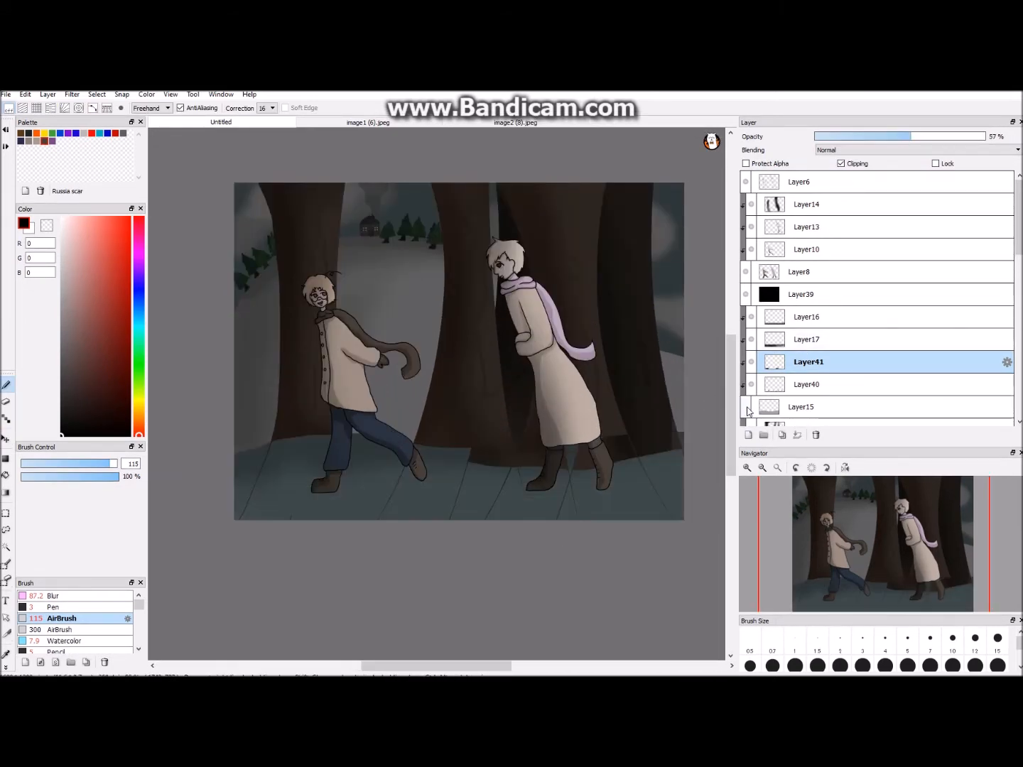
scroll(758, 395, "down", 4)
left_click(745, 320)
left_click(745, 321)
left_click(787, 387)
left_click(781, 253)
left_click(750, 252)
left_click(751, 252)
left_click(751, 230)
left_click(751, 230)
- Move the Layer16 snow shading below Layer17 and set its opacity to 38%
left_click(789, 231)
mouse_move(831, 231)
left_mouse_down()
mouse_move(820, 298)
mouse_move(832, 246)
left_mouse_up()
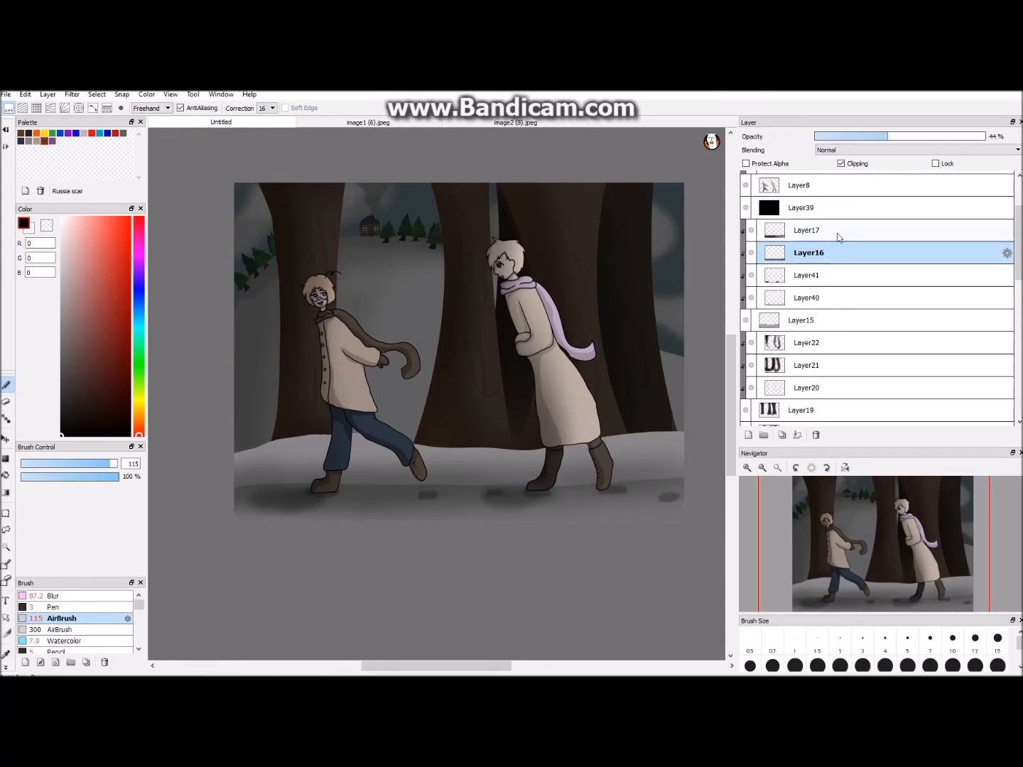
left_click_drag(860, 137, 878, 141)
scroll(719, 434, "down", 5)
scroll(720, 434, "up", 4)
scroll(698, 412, "up", 1)
key("e")
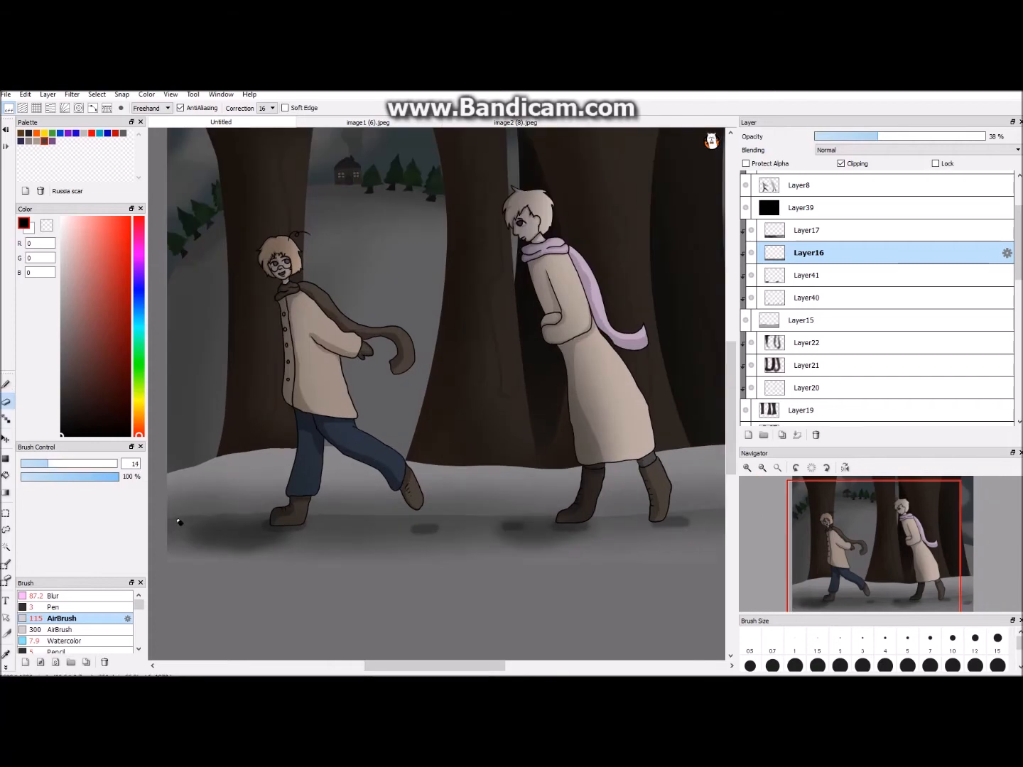
- Examine the right figure's face up close with the line art layer and the size 3 pen selected
scroll(490, 377, "down", 2)
left_click_drag(731, 376, 731, 358)
left_click_drag(1018, 242, 1019, 214)
left_click(838, 183)
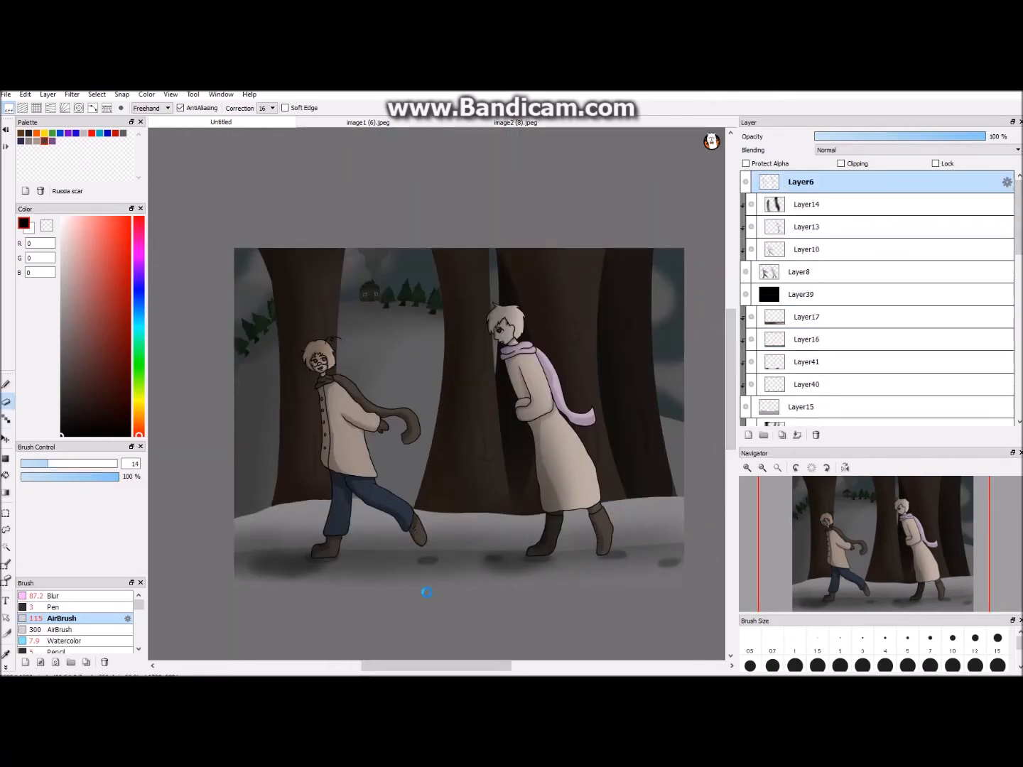
scroll(424, 592, "up", 5)
left_click_drag(430, 666, 465, 666)
left_click(64, 607)
left_click_drag(731, 358, 732, 302)
scroll(512, 385, "up", 2)
key("b")
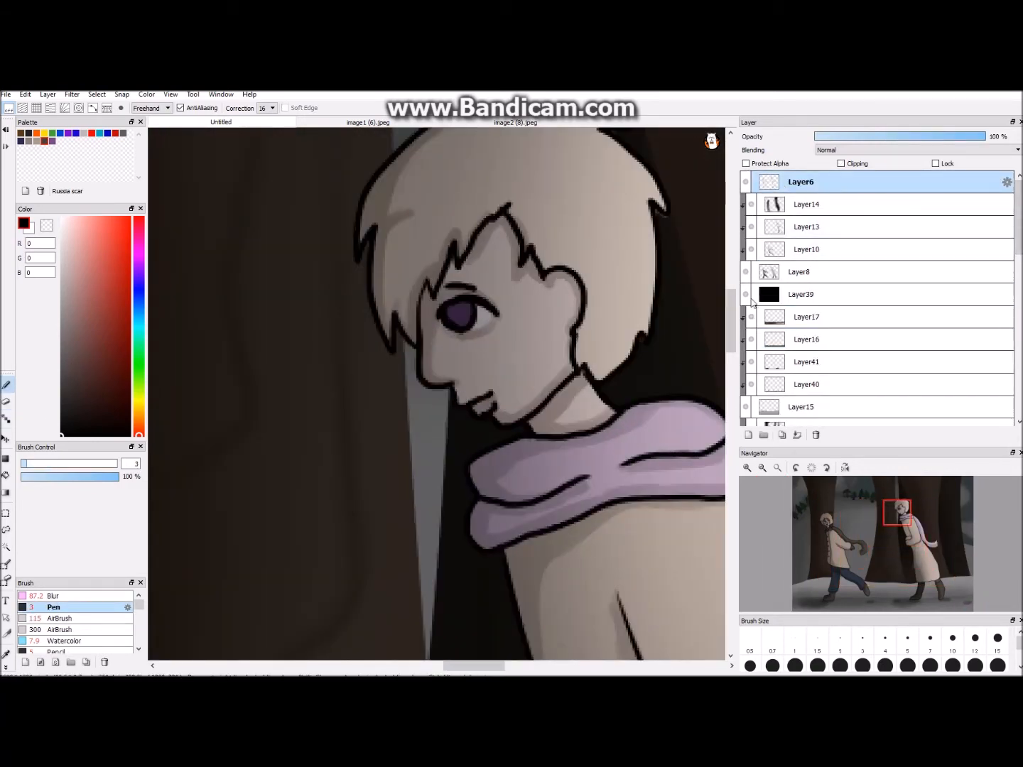
- Airbrush R175 G116 B115 redness along the right figure's nose at size 4.2 on a new layer clipped to the figure colours
left_click(799, 271)
left_click(748, 435)
left_click(841, 163)
left_click(84, 284)
left_click(60, 619)
left_click_drag(42, 463, 26, 464)
scroll(433, 319, "up", 1)
left_click_drag(423, 295, 423, 342)
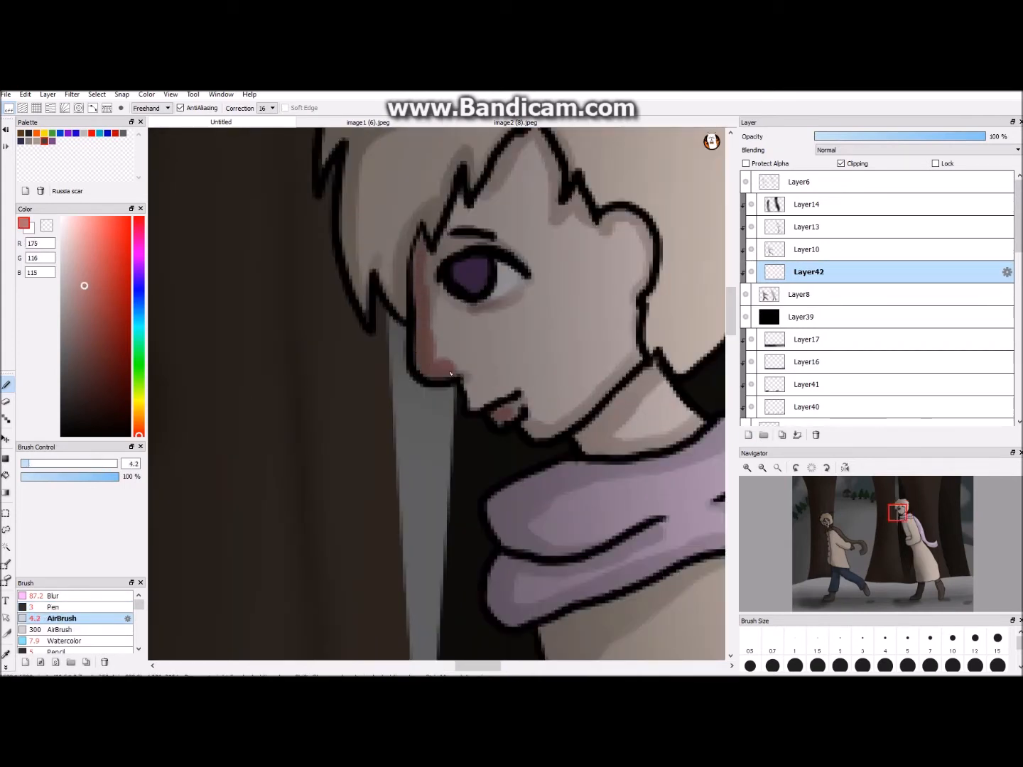
- Add the same redness to the right figure's cheek and ear at size 15, and lower the blush layer's opacity to 29%
left_click(51, 464)
mouse_move(514, 339)
left_mouse_down()
mouse_move(530, 348)
mouse_move(508, 359)
mouse_move(579, 334)
mouse_move(584, 309)
left_mouse_up()
left_click_drag(615, 217, 653, 270)
scroll(653, 270, "down", 4)
left_click_drag(983, 137, 861, 136)
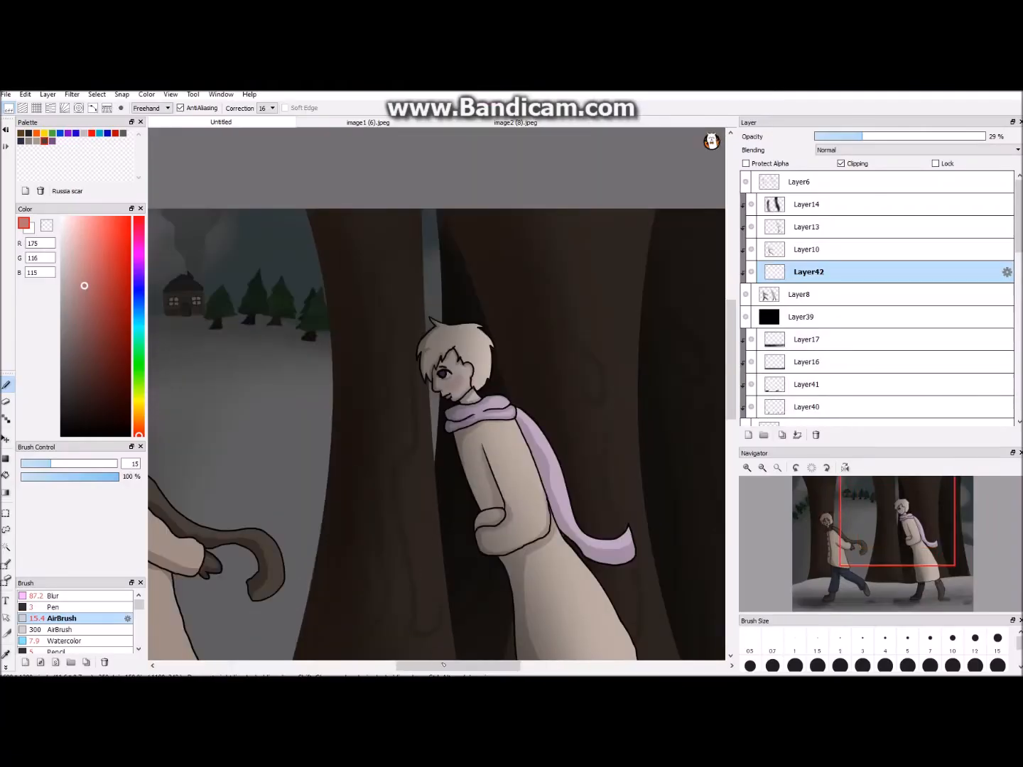
- Airbrush the same reddish blush across the left figure's face
left_click_drag(443, 665, 418, 669)
scroll(334, 487, "up", 4)
left_click_drag(730, 338, 730, 331)
left_click_drag(489, 455, 517, 463)
left_click_drag(589, 430, 629, 440)
scroll(551, 431, "down", 6)
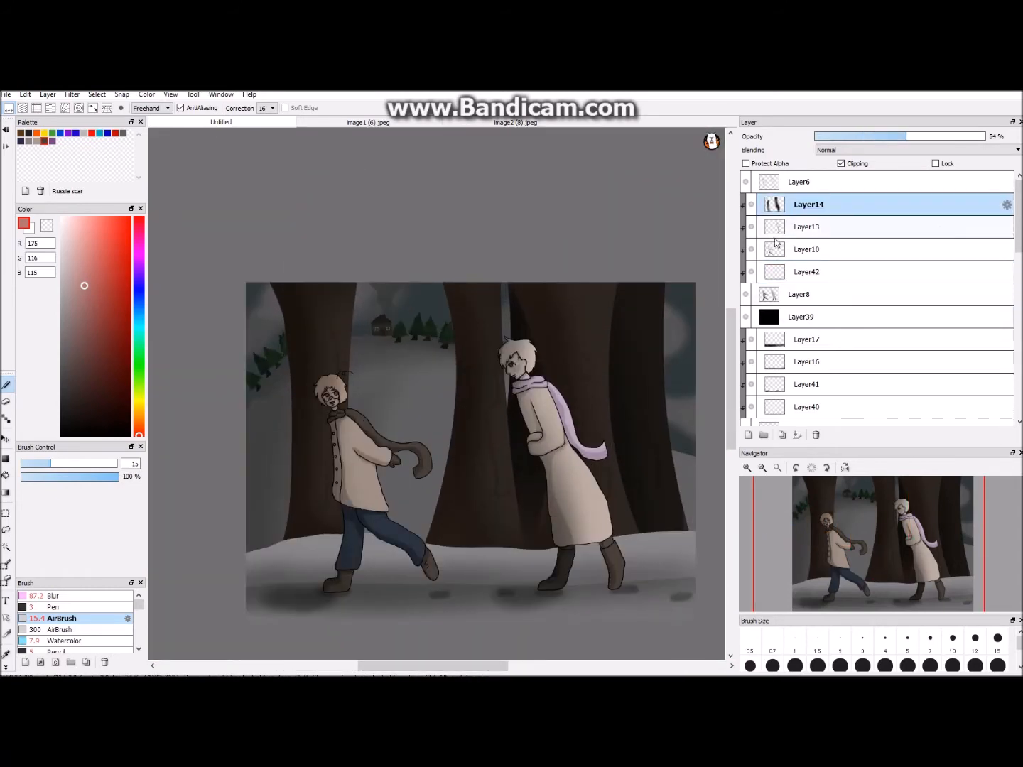
- Try outlining a shadow area down the leftmost trunk with the size 3 black pen on a new clipped layer
scroll(849, 290, "down", 3)
left_click(848, 284)
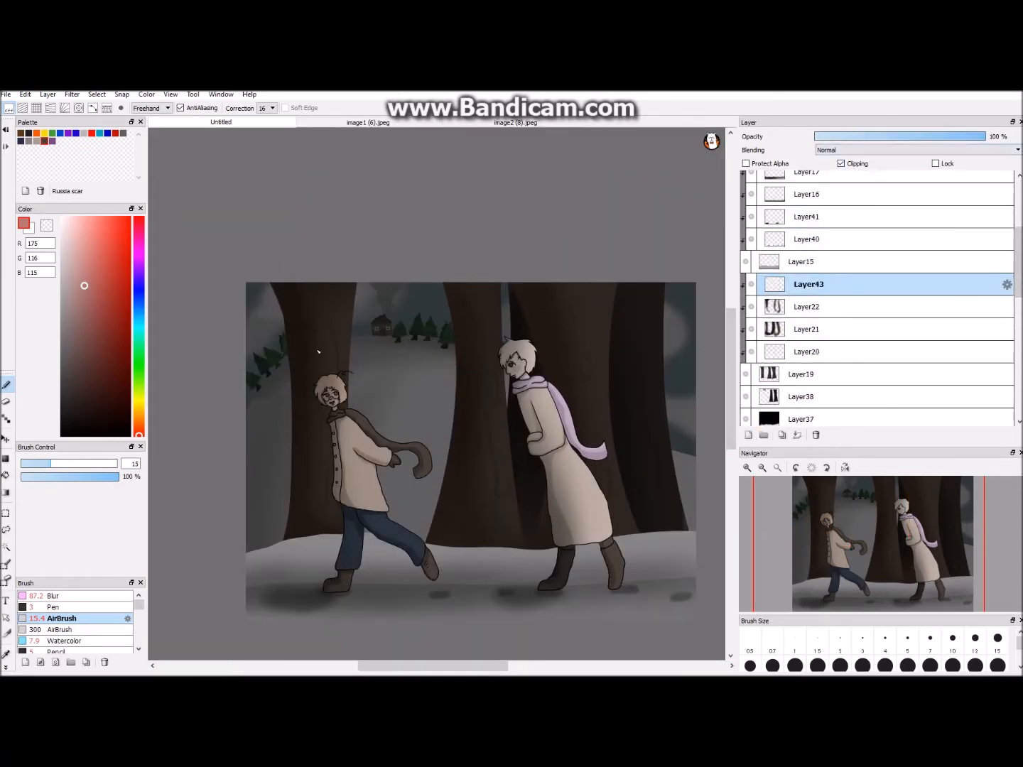
left_click(53, 608)
key("ctrl+z")
mouse_move(298, 283)
left_mouse_down()
mouse_move(320, 348)
mouse_move(311, 536)
left_mouse_up()
- Try filling the outlined side of the leftmost trunk with black using the Bucket tool
left_click(6, 476)
left_click(306, 434)
left_click(309, 476)
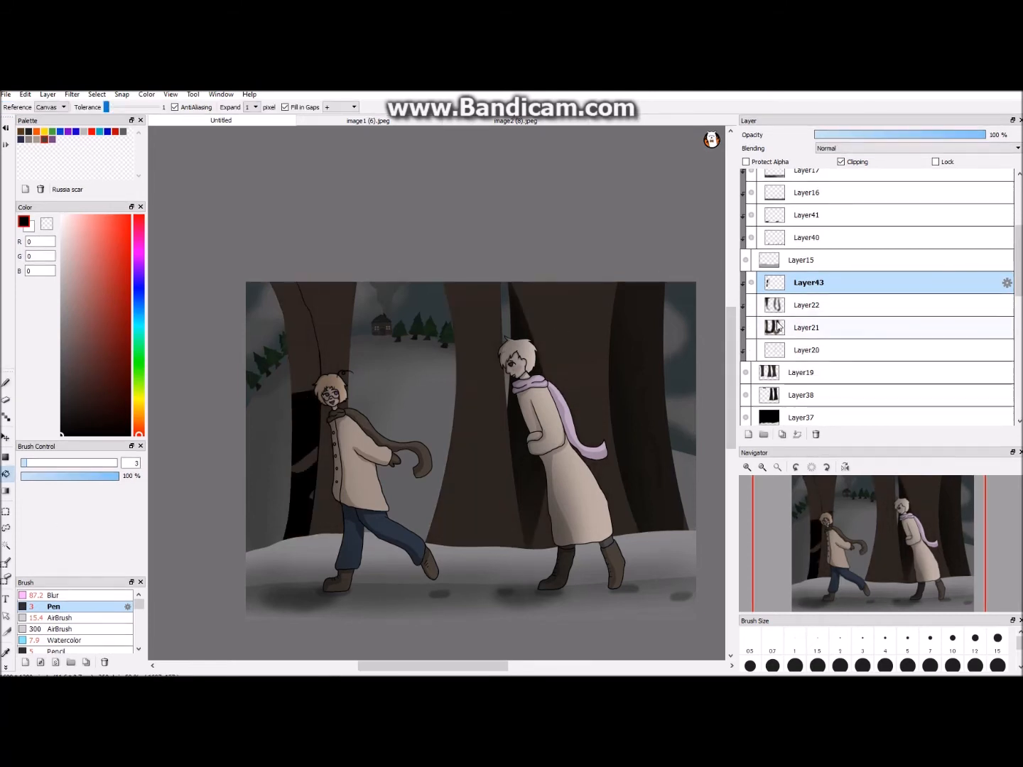
left_click(310, 369)
left_click(316, 342)
left_click(299, 302)
left_click(6, 383)
left_click(60, 617)
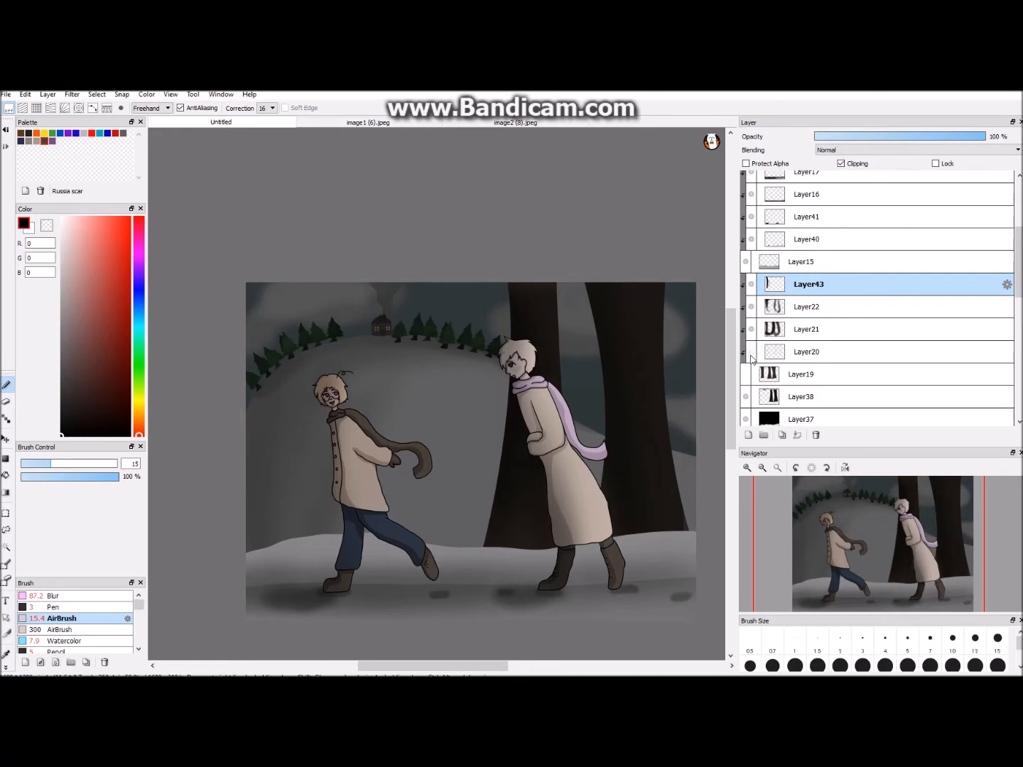
- Delete the black trunk shadow layer and add a new unclipped layer directly below the snow
left_click(864, 137)
left_click(815, 434)
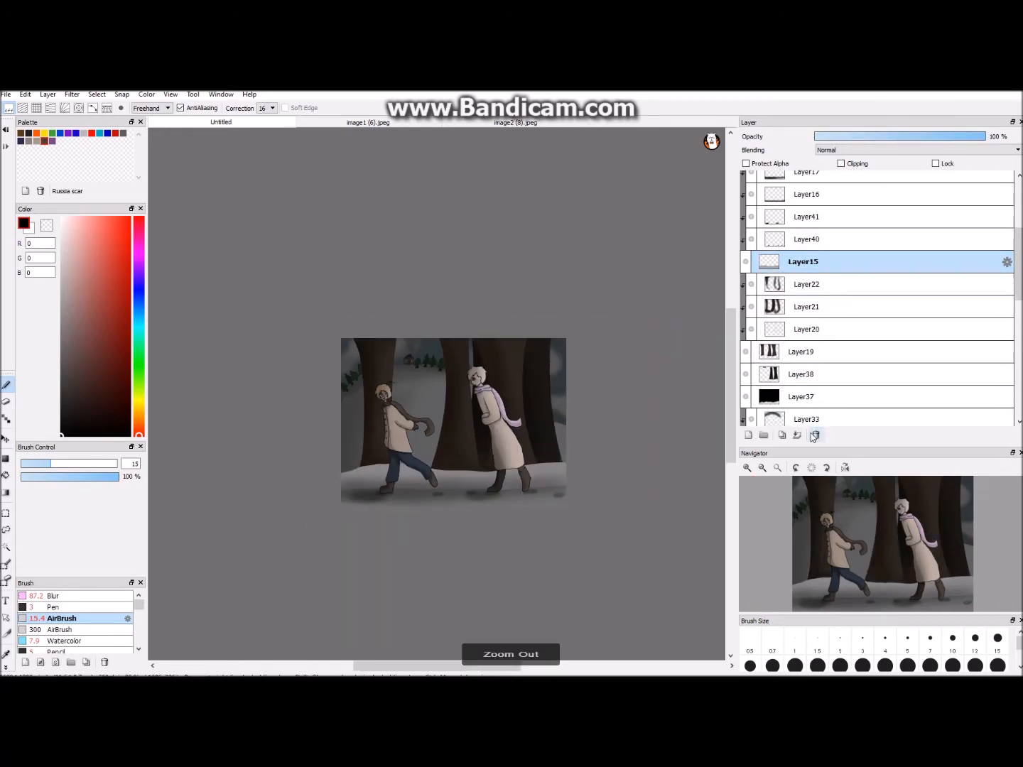
left_click(748, 434)
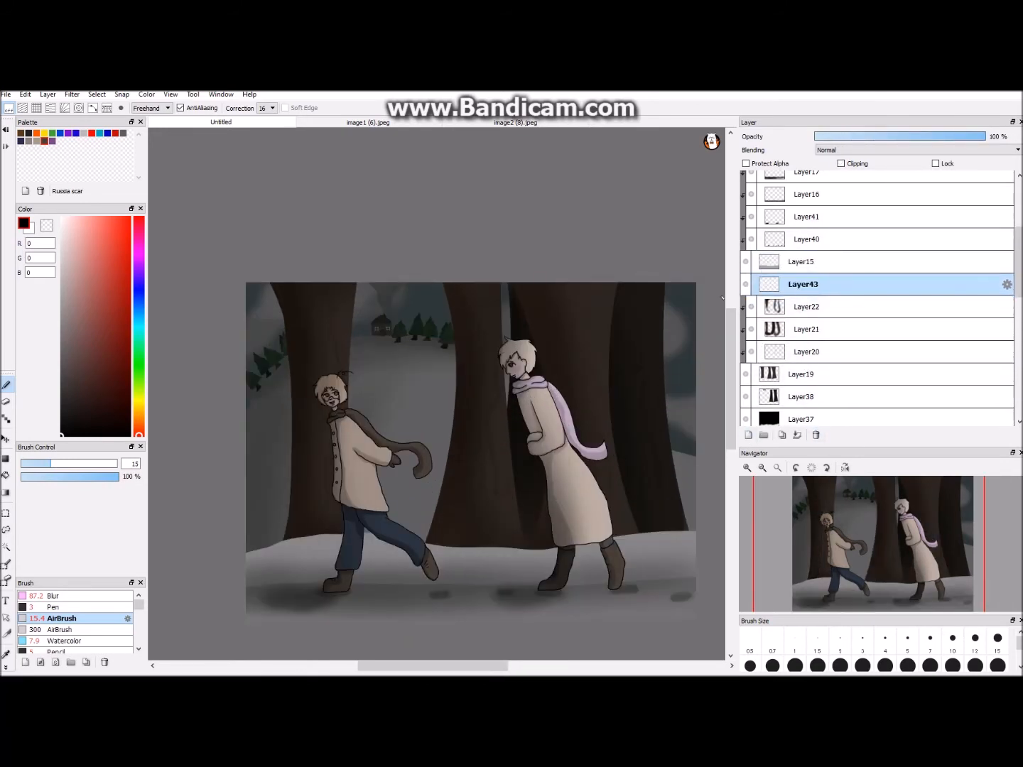
- Clip the new layer to the front trunks and paint a black shadow down the leftmost trunk's left side with a size 131 pen
left_click(841, 163)
left_click(53, 607)
left_click(114, 463)
scroll(434, 393, "down", 1)
mouse_move(278, 285)
left_mouse_down()
mouse_move(301, 402)
mouse_move(304, 517)
left_mouse_up()
key("ctrl+z")
key("ctrl+z")
left_click_drag(298, 330, 303, 534)
- Paint matching black shadow strokes down the two other front trunks and lower the layer's opacity to 12%
key("ctrl+z")
left_click_drag(284, 264, 291, 541)
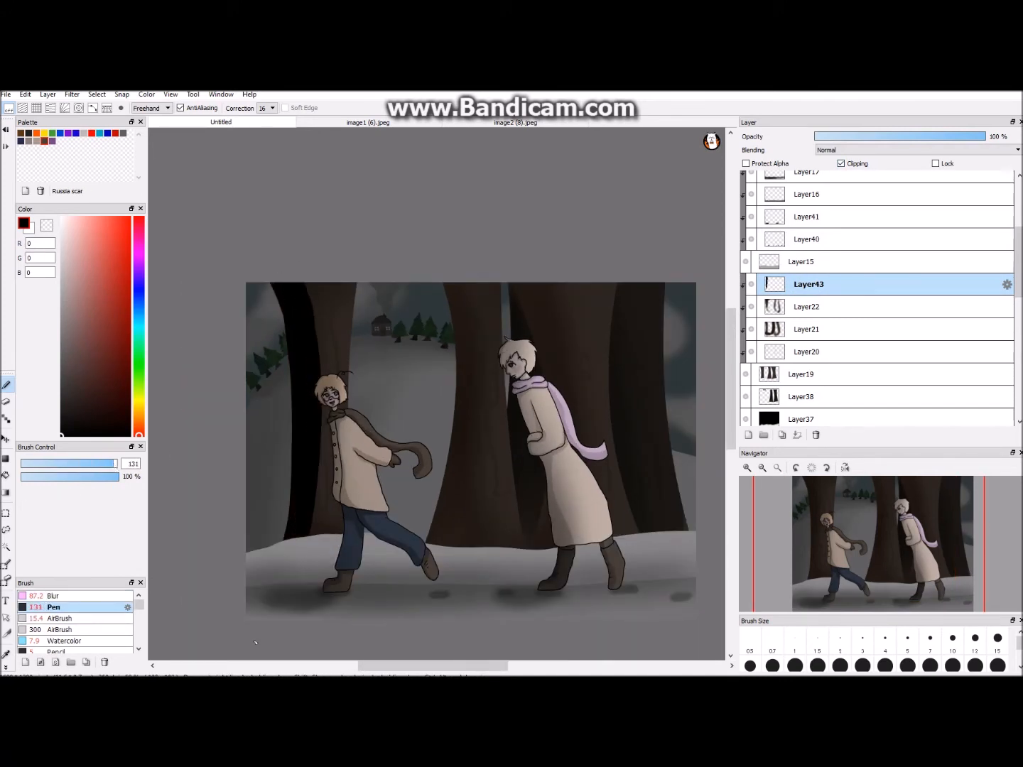
left_click_drag(434, 275, 426, 551)
left_click_drag(450, 275, 448, 551)
key("ctrl+z")
mouse_move(510, 278)
left_mouse_down()
mouse_move(522, 561)
mouse_move(533, 558)
left_mouse_up()
key("ctrl+z")
left_click(833, 136)
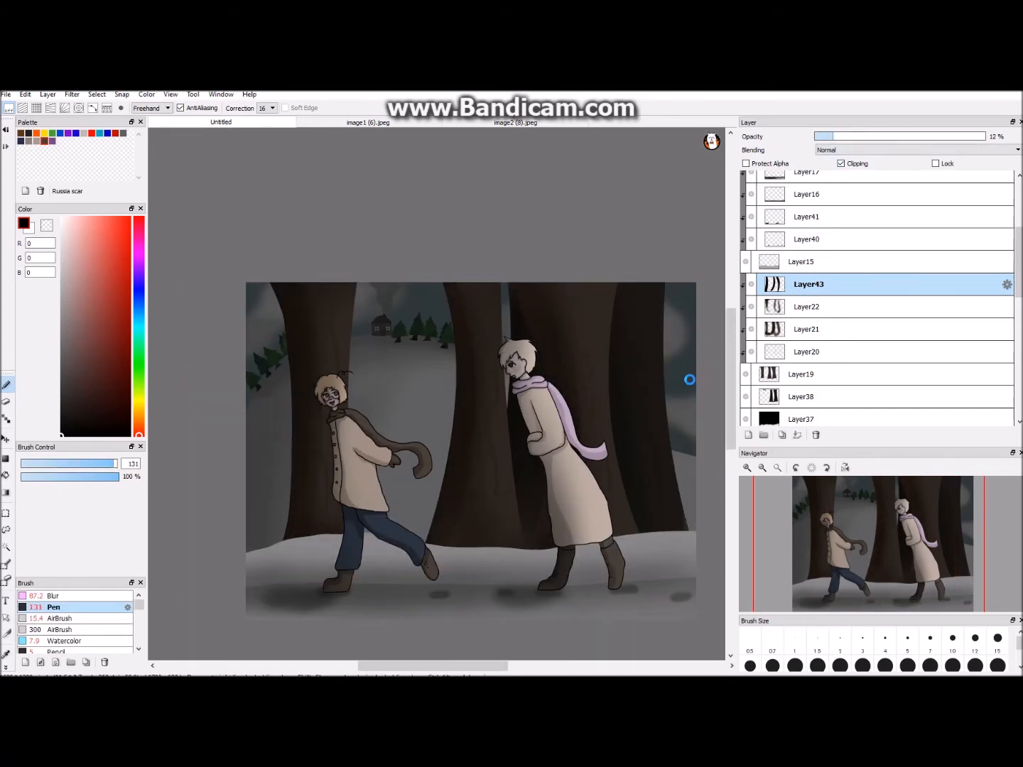
- Hide and show the front trunk layer to check which trunks it contains
scroll(689, 379, "down", 2)
left_click(809, 373)
scroll(455, 426, "down", 1)
scroll(456, 425, "up", 1)
left_click(802, 397)
left_click(745, 374)
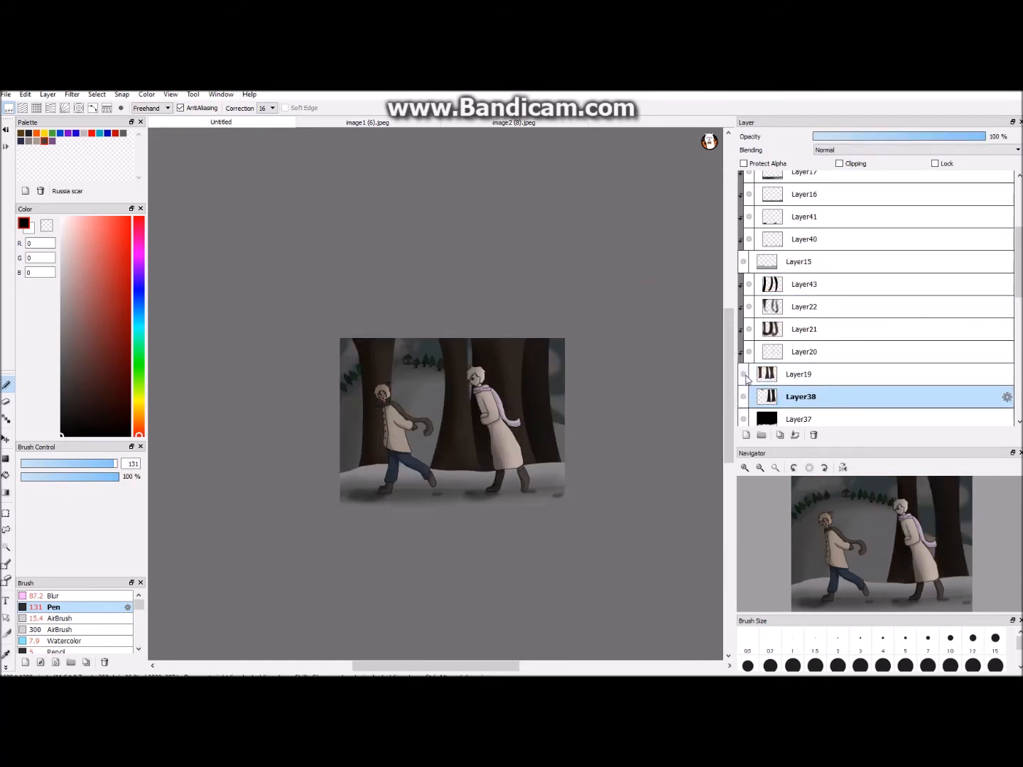
left_click(745, 375)
- Airbrush an orange glow (RGB 188, 119, 72) at size 300 down the front trunks on a new clipped layer with 40% opacity
scroll(456, 519, "up", 3)
left_click(810, 287)
left_click(746, 434)
left_click(839, 163)
scroll(436, 394, "down", 2)
left_click(137, 422)
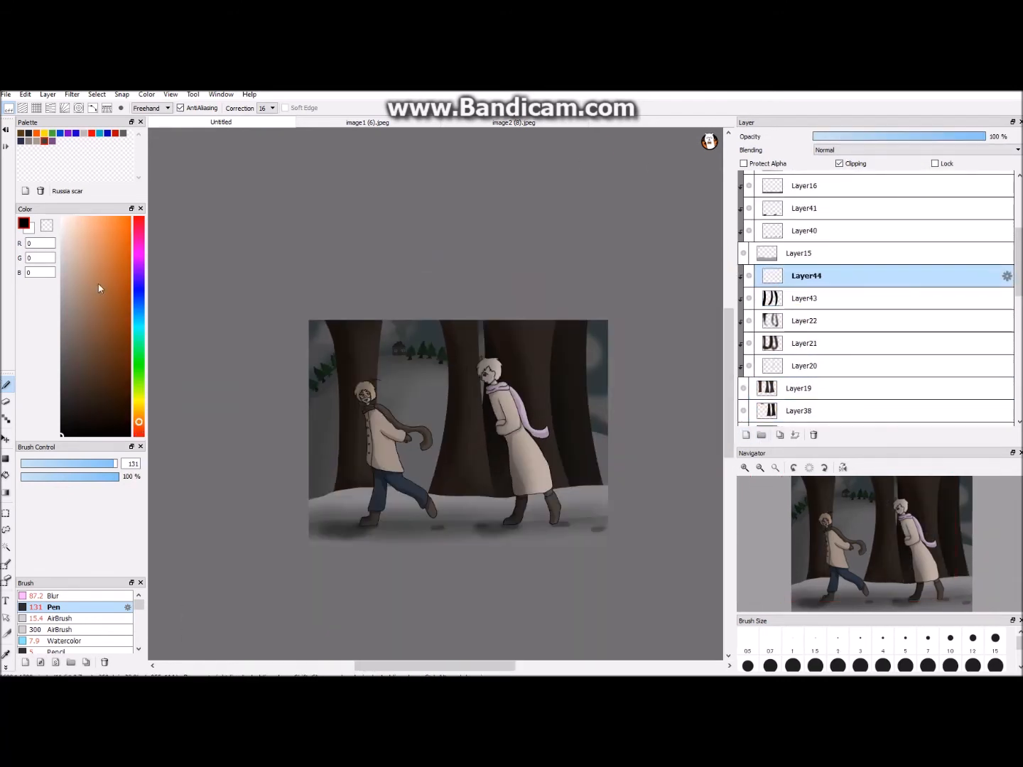
left_click(104, 274)
left_click(62, 629)
left_click_drag(502, 285, 536, 540)
left_click_drag(605, 284, 608, 536)
left_click(880, 135)
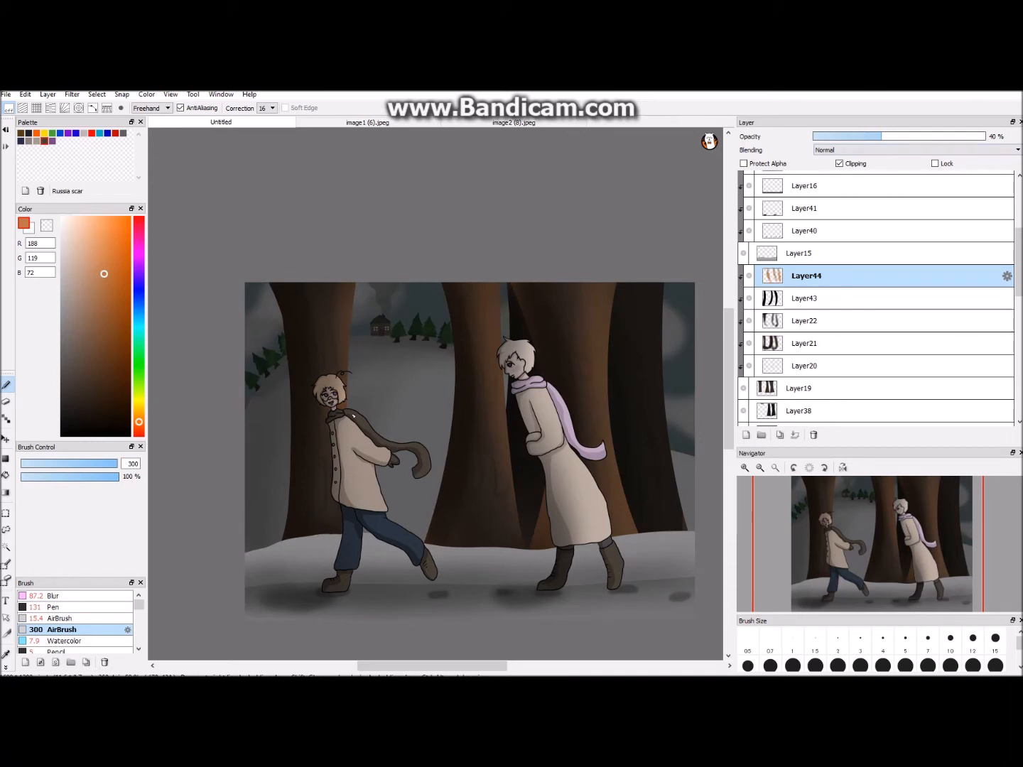
- Airbrush the orange glow over the right-hand sides of both figures on a new clipped layer with 33% opacity
scroll(817, 298, "up", 3)
left_click(817, 294)
left_click(745, 435)
left_click_drag(822, 292, 817, 199)
left_click(839, 163)
left_click_drag(364, 386, 426, 538)
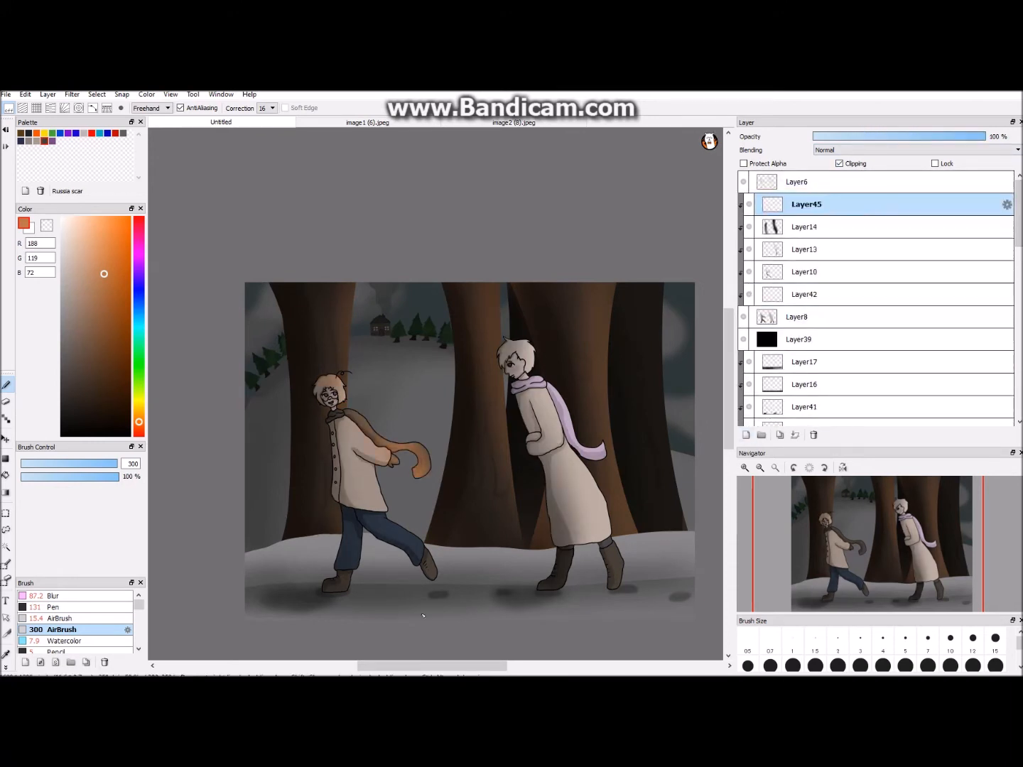
left_click_drag(389, 410, 455, 543)
left_click(866, 135)
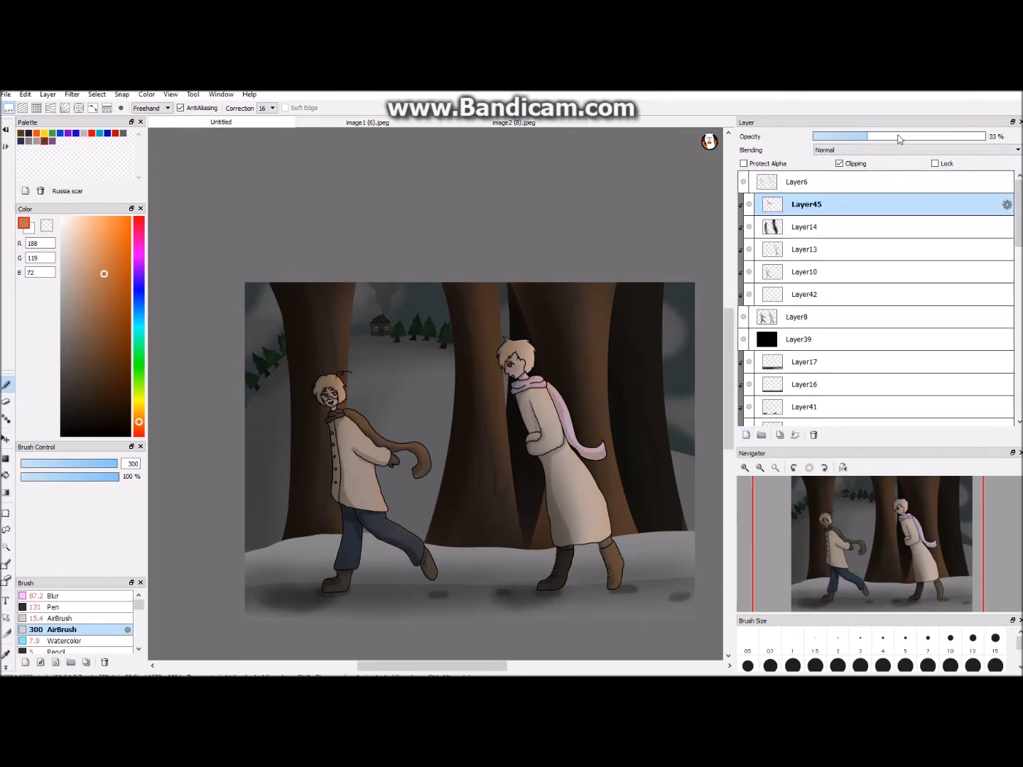
- Airbrush the orange glow over the right end of the foreground snow on a new clipped layer with 36% opacity
scroll(852, 285, "down", 3)
left_click(817, 280)
left_click(746, 435)
left_click(839, 163)
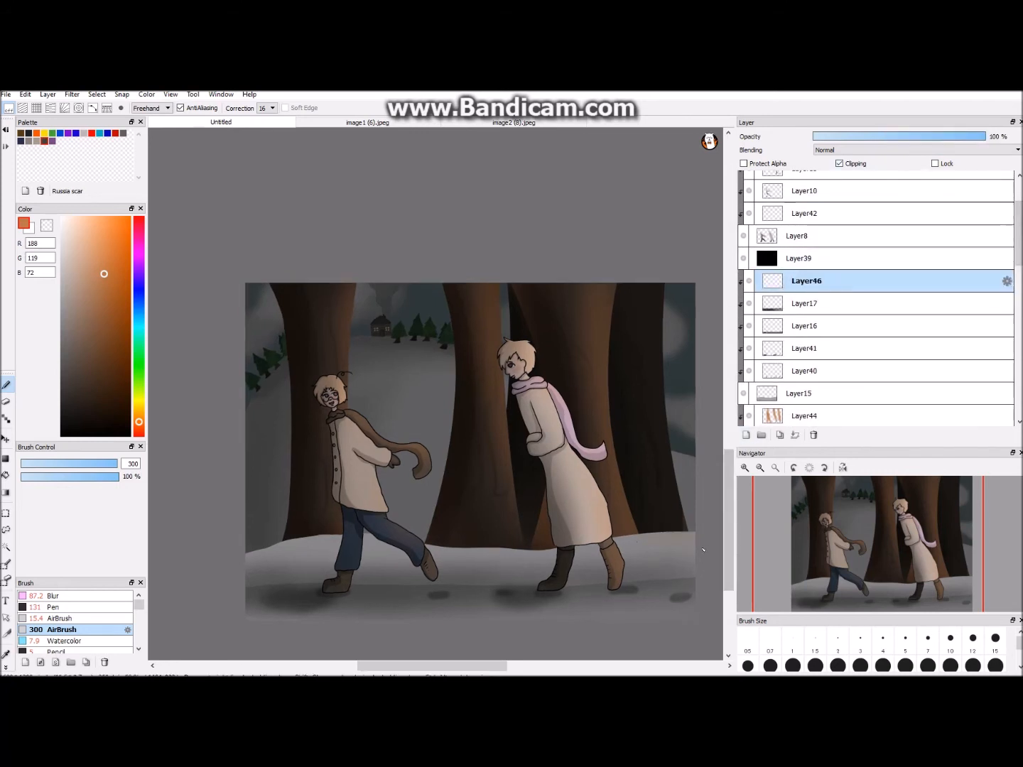
left_click_drag(674, 593, 662, 536)
left_click(874, 136)
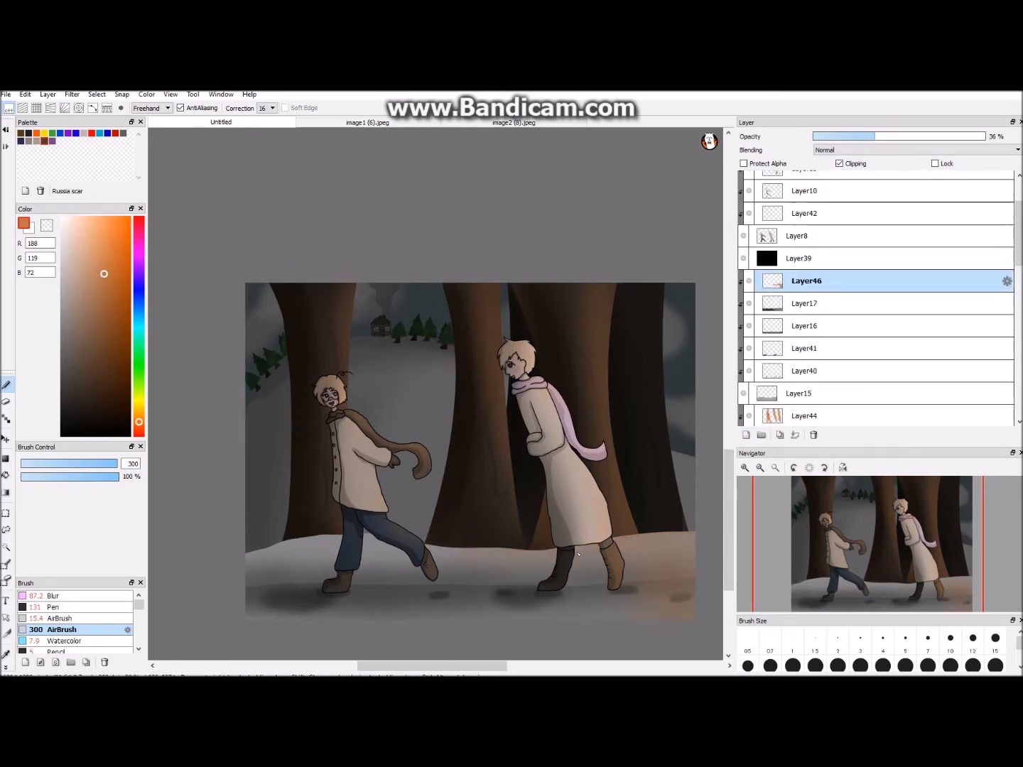
- Add a new clipped layer over the dark back trunks and lower its opacity
scroll(801, 334, "down", 3)
left_click(801, 338)
left_click(745, 435)
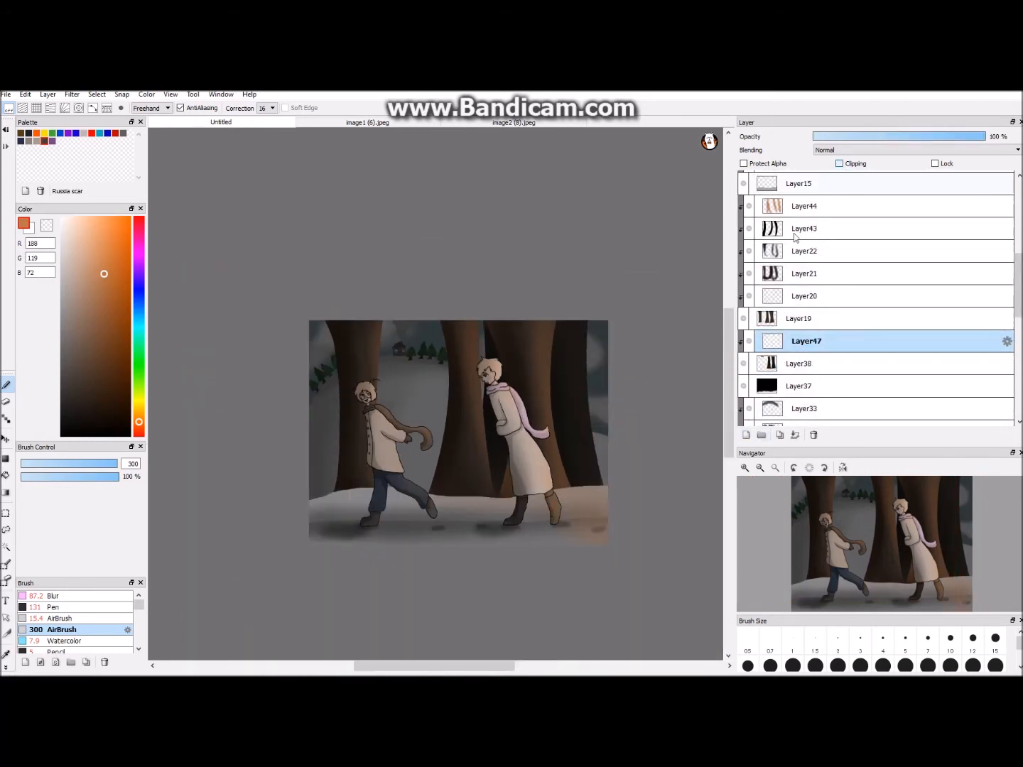
left_click(839, 164)
left_click(839, 136)
left_click_drag(839, 139, 836, 140)
key("ctrl+minus")
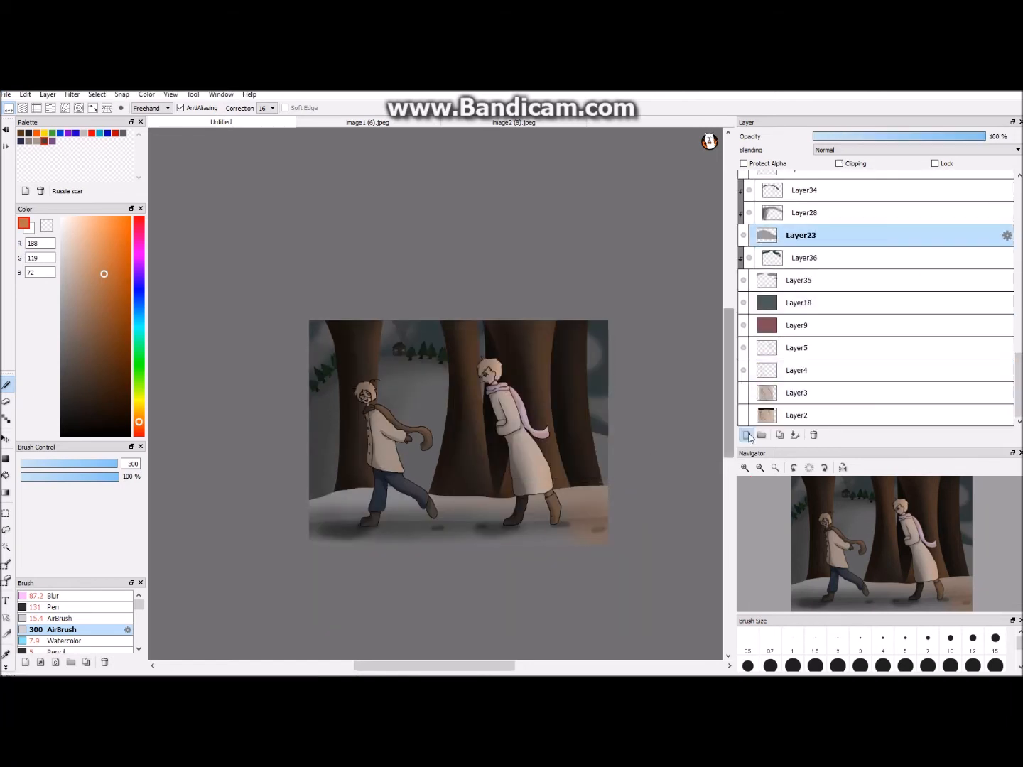
- Try an orange airbrush glow along the distant hill's edge on a new clipped layer at 29% opacity, undoing the strokes
left_click(746, 434)
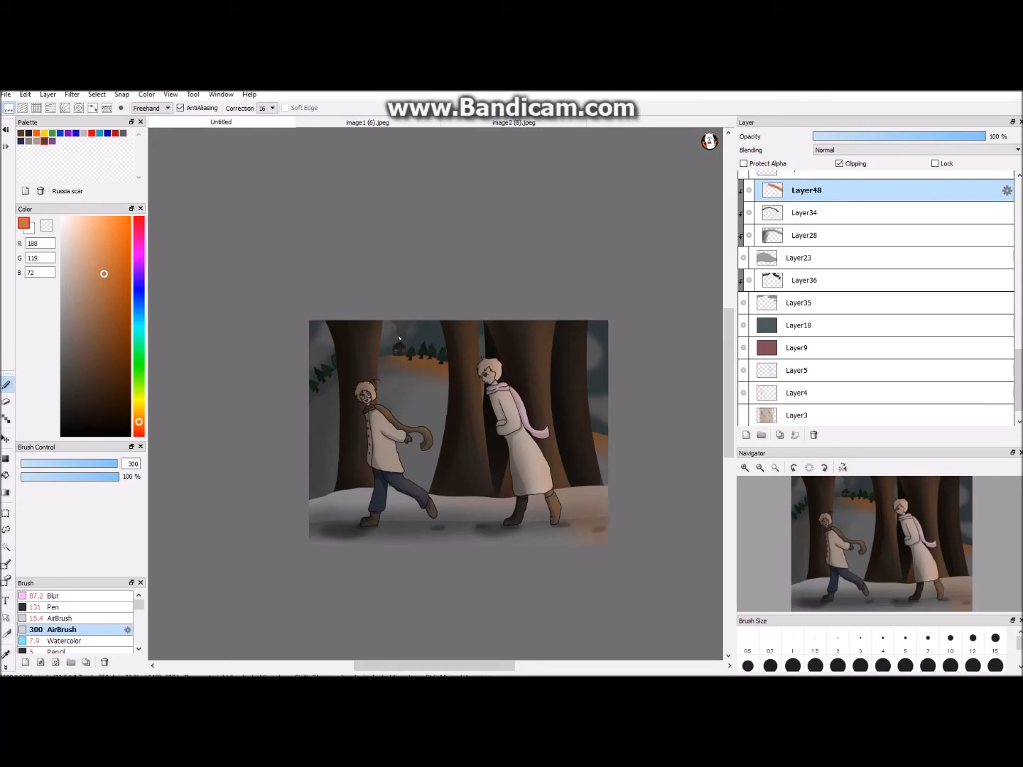
left_click_drag(985, 136, 863, 136)
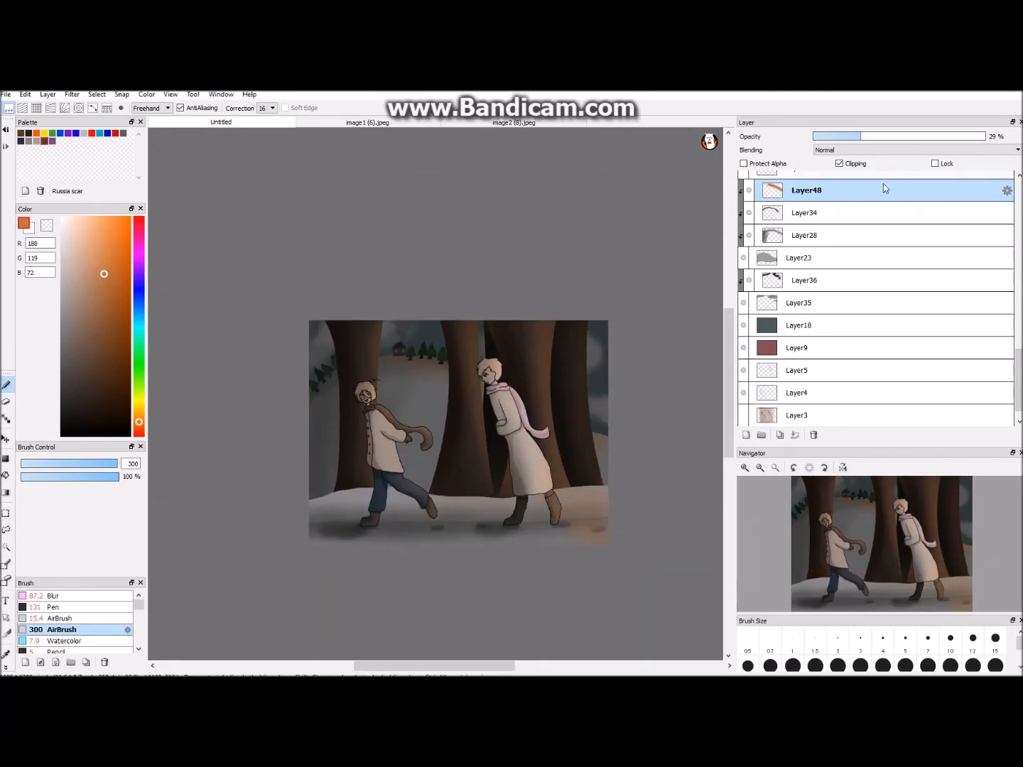
left_click_drag(729, 347, 734, 327)
key("ctrl+plus")
key("ctrl+plus")
key("ctrl+plus")
key("ctrl+z")
key("ctrl+z")
key("ctrl+z")
key("ctrl+z")
key("ctrl+z")
key("ctrl+y")
- Airbrush a new orange band down the distant hill's right slope on the clipped layer and set its opacity to 40%
scroll(534, 468, "down", 4)
left_click(851, 163)
scroll(515, 419, "up", 1)
left_click_drag(604, 512, 515, 408)
scroll(515, 408, "up", 3)
left_click_drag(984, 136, 881, 135)
scroll(540, 426, "down", 3)
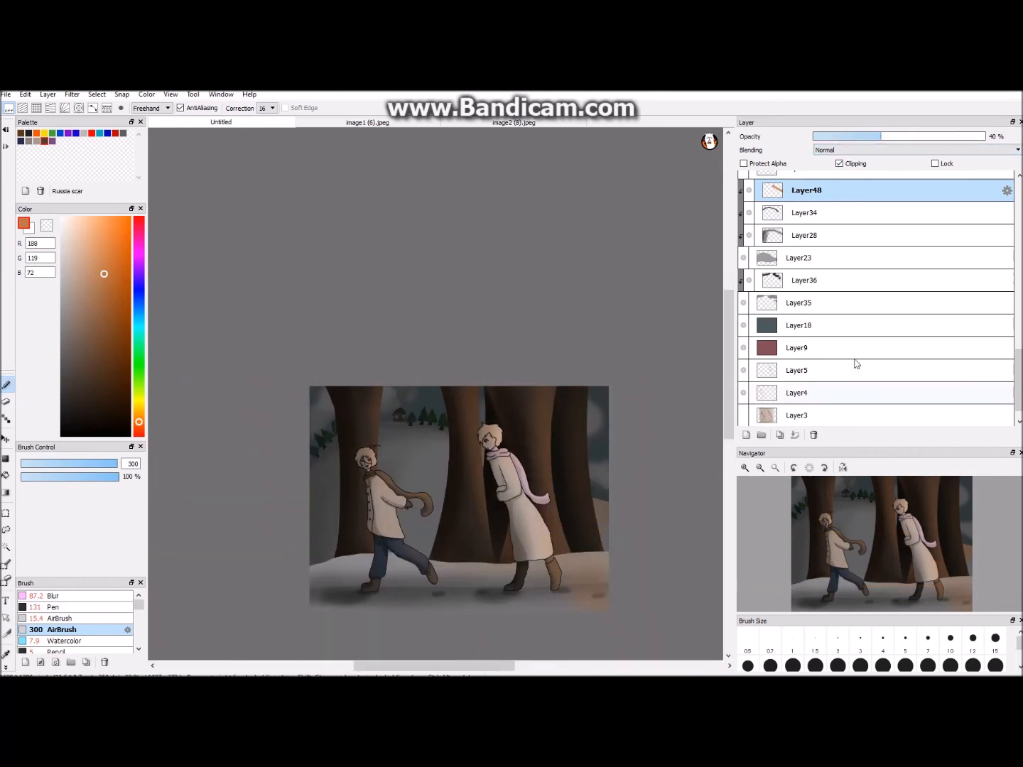
- Reduce the opacity of the foreground snow's orange glow layer to 28%
scroll(748, 287, "up", 5)
left_click_drag(1019, 309, 1019, 237)
left_click(744, 263)
left_click(744, 262)
left_click(807, 263)
key("e")
left_click(799, 262)
key("b")
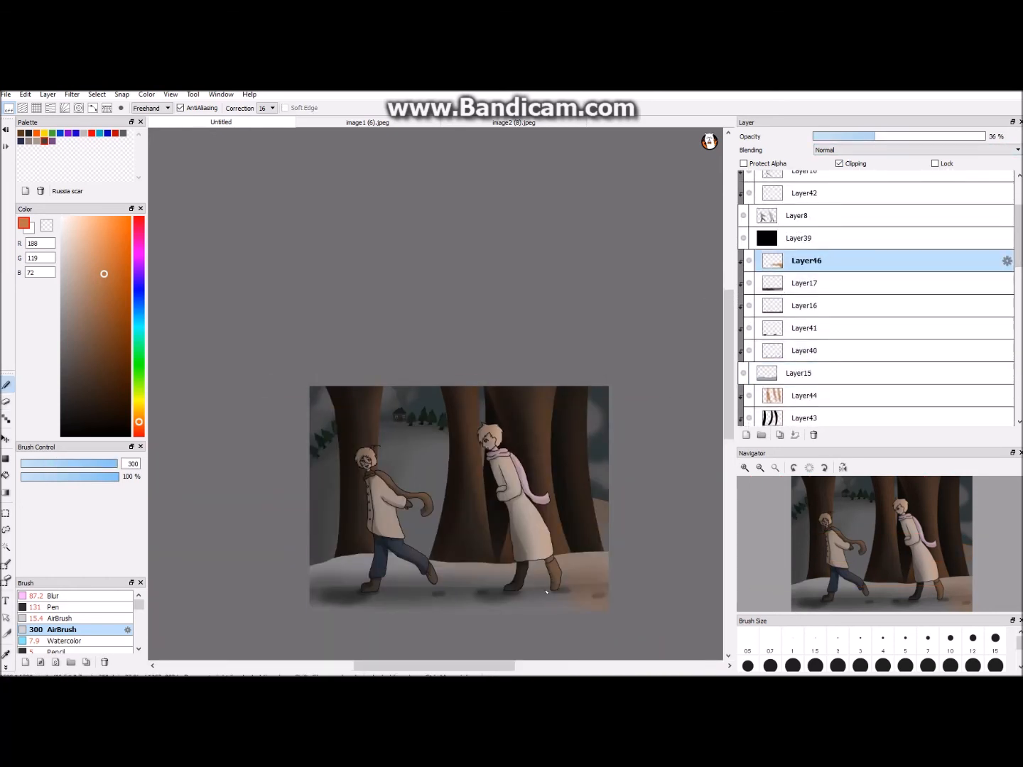
left_click(860, 138)
- Airbrush the orange glow over the distant house on a new clipped layer with 58% opacity
key("ctrl+Up")
key("ctrl+Down")
key("ctrl+Down")
key("ctrl+Up")
key("ctrl+Up")
key("ctrl+Up")
key("ctrl+Up")
left_click_drag(1019, 248, 993, 354)
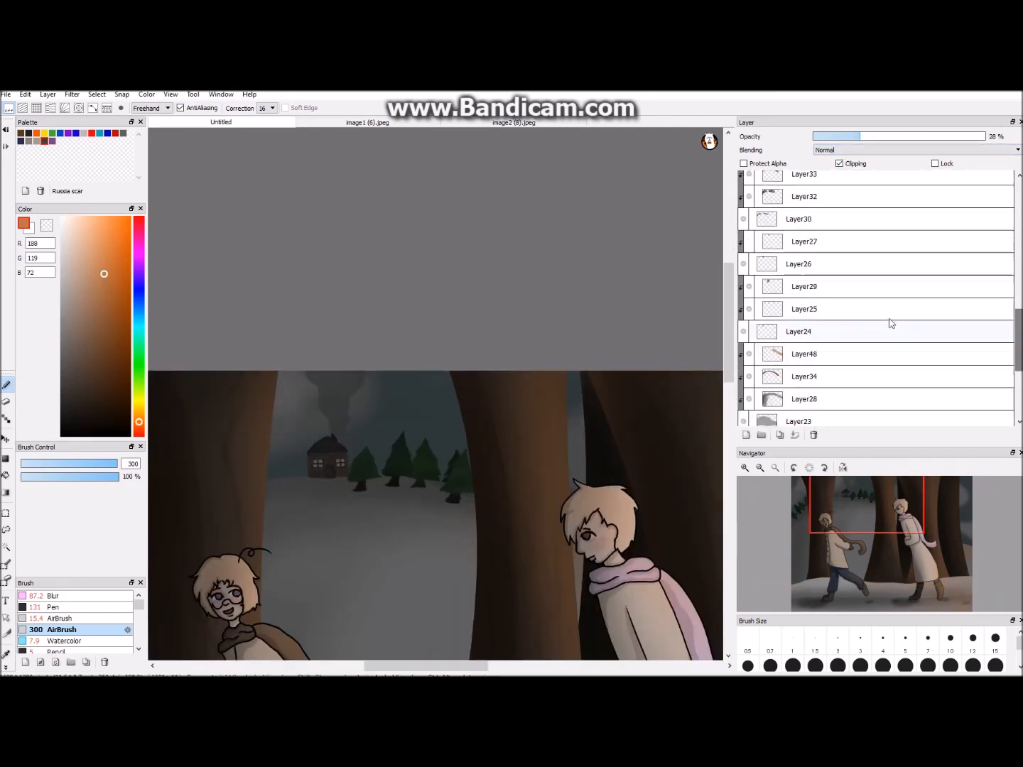
left_click(749, 287)
left_click(749, 287)
left_click(804, 287)
left_click(746, 435)
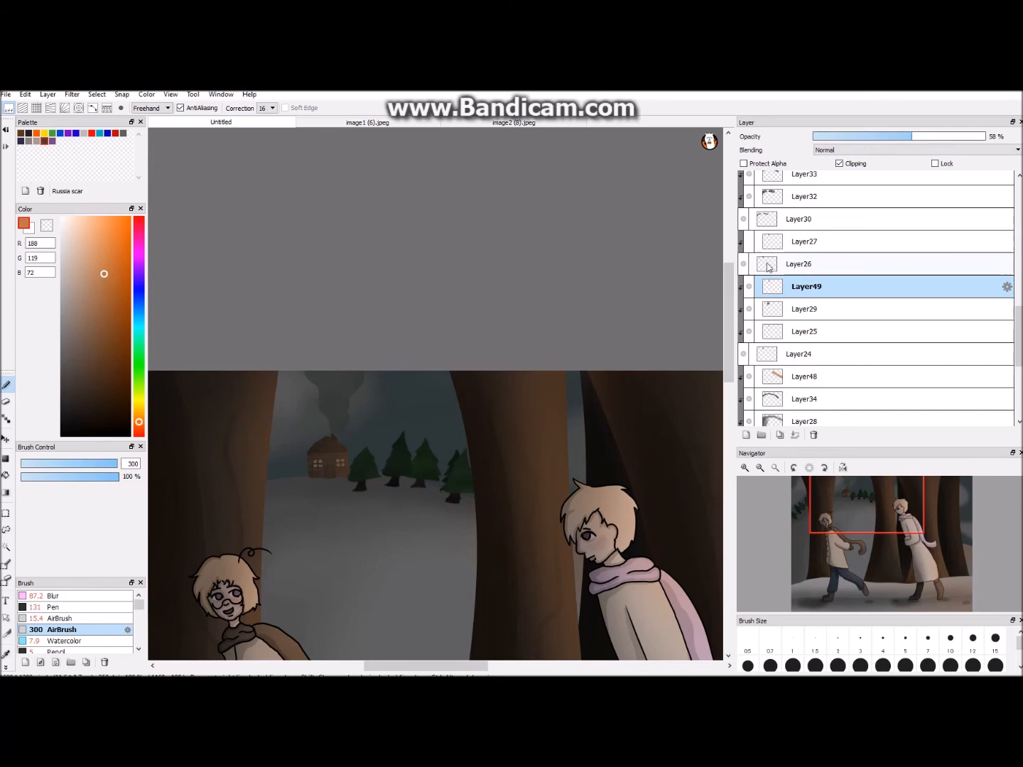
- Airbrush orange light on the chimney smoke at size 84 on a new clipped layer and lower its opacity
left_click(804, 240)
left_click(745, 435)
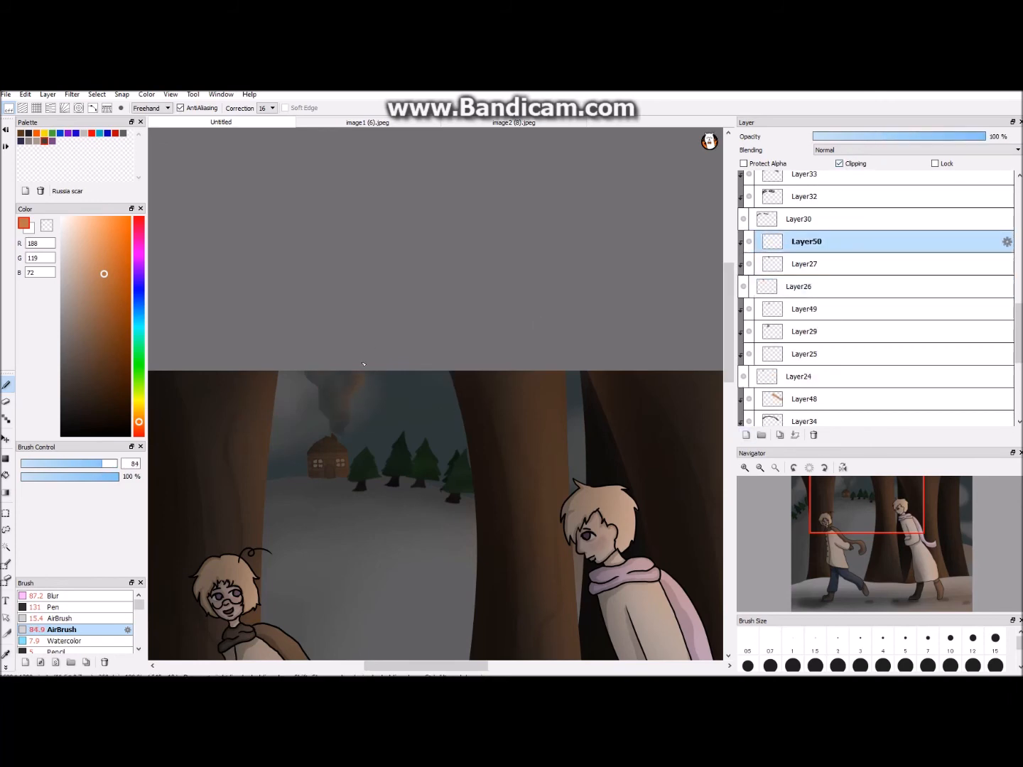
left_click(885, 137)
key("ctrl+Down")
key("ctrl+Down")
key("ctrl+Up")
key("ctrl+Up")
key("ctrl+Up")
- Airbrush orange light onto the distant fir trees beside the house on a new clipped layer
left_click(804, 198)
left_click(745, 435)
left_click(852, 163)
key("ctrl+Down")
mouse_move(369, 458)
left_mouse_down()
mouse_move(382, 442)
mouse_move(390, 494)
mouse_move(413, 489)
left_mouse_up()
key("ctrl+Up")
key("ctrl+Down")
key("ctrl+Up")
mouse_move(357, 513)
left_mouse_down()
mouse_move(374, 565)
mouse_move(362, 525)
left_mouse_up()
- Lower the opacity of the fir trees' orange light layer to 44%
key("ctrl+Down")
key("ctrl+Down")
key("ctrl+Down")
key("ctrl+Down")
left_click(887, 136)
- Switch to the Blur brush at size 28 for softening the orange light on the fir trees
key("ctrl+Up")
key("ctrl+Up")
key("ctrl+Up")
key("ctrl+Up")
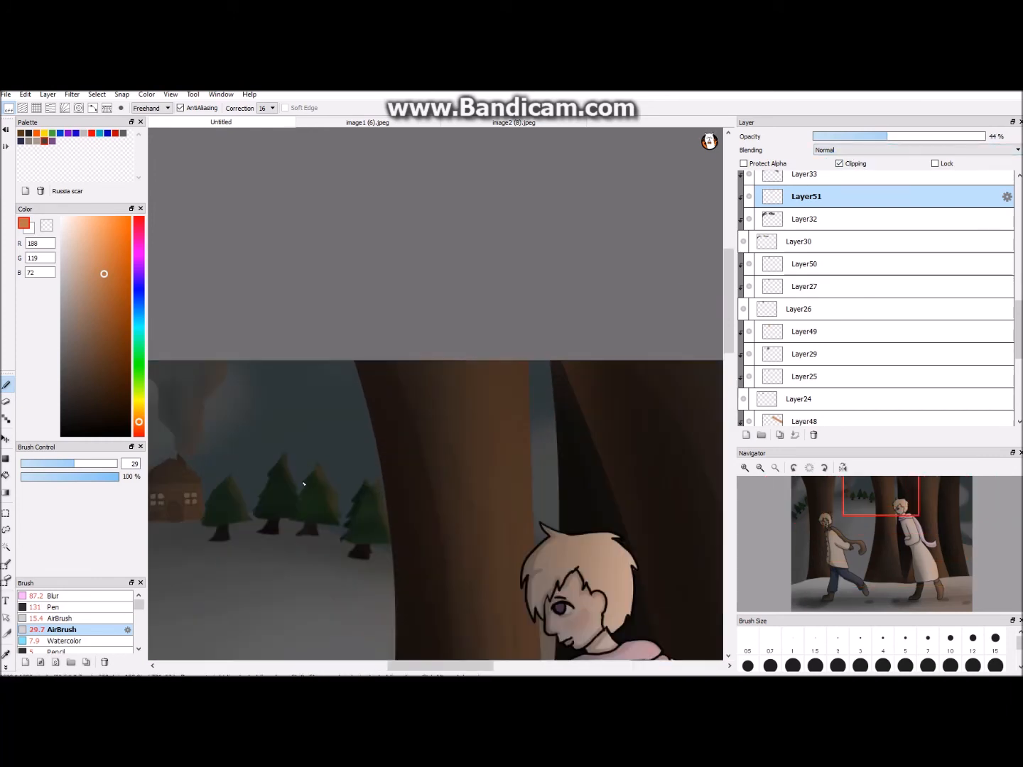
left_click(53, 596)
left_click(73, 465)
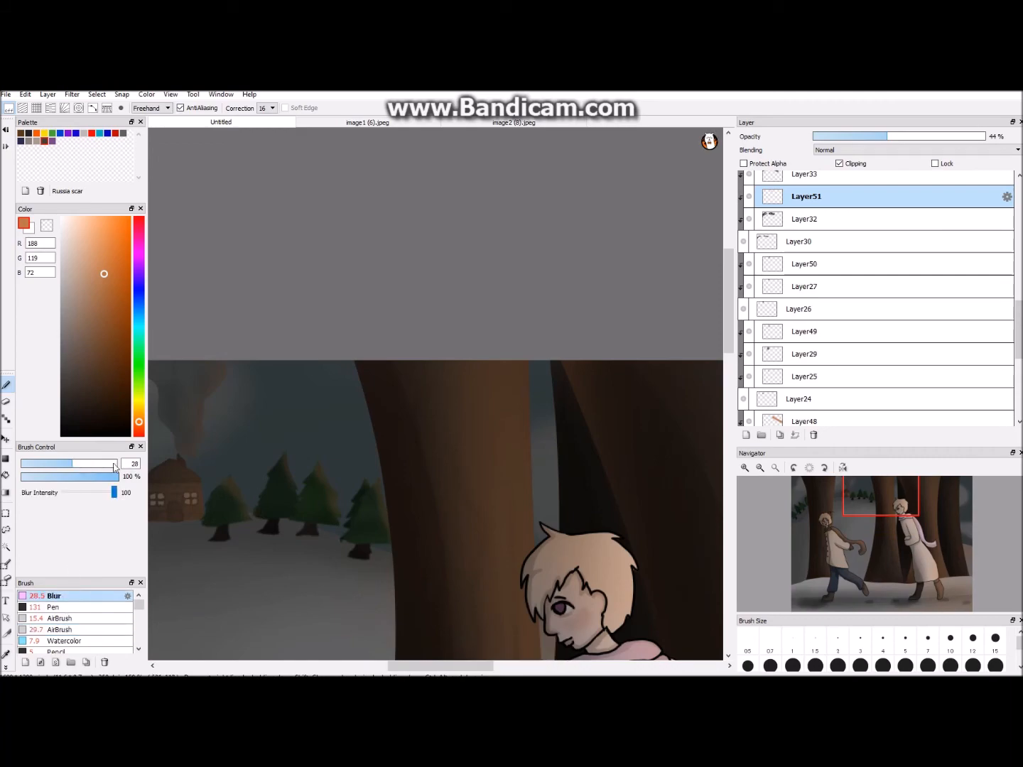